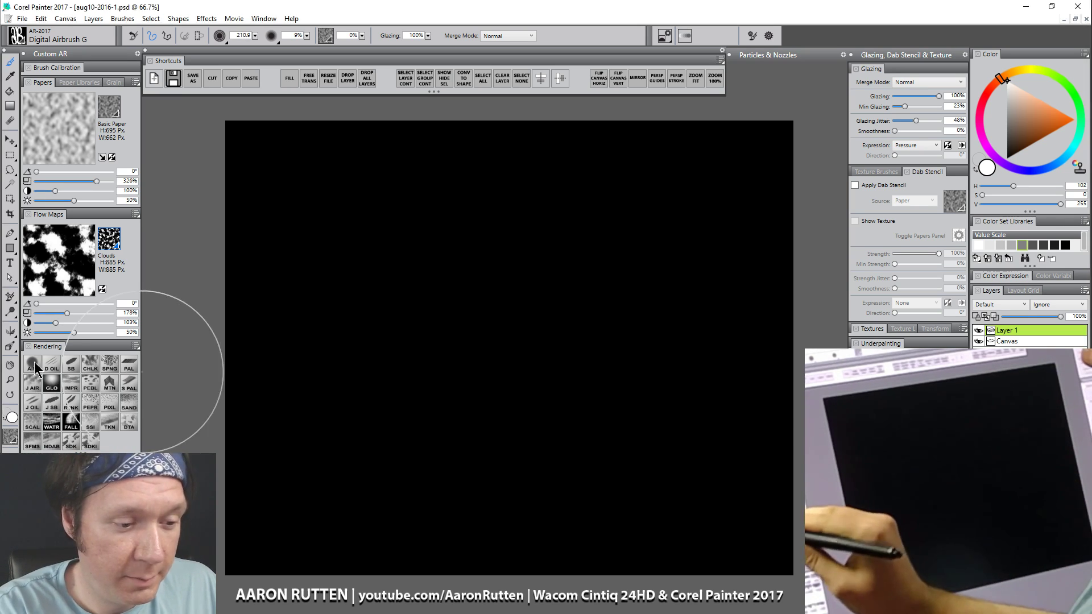
Step: Airbrush a wide white glow across the middle of the black canvas, brightening its centre with a brush size of 95.9
left_click_drag(603, 321, 632, 405)
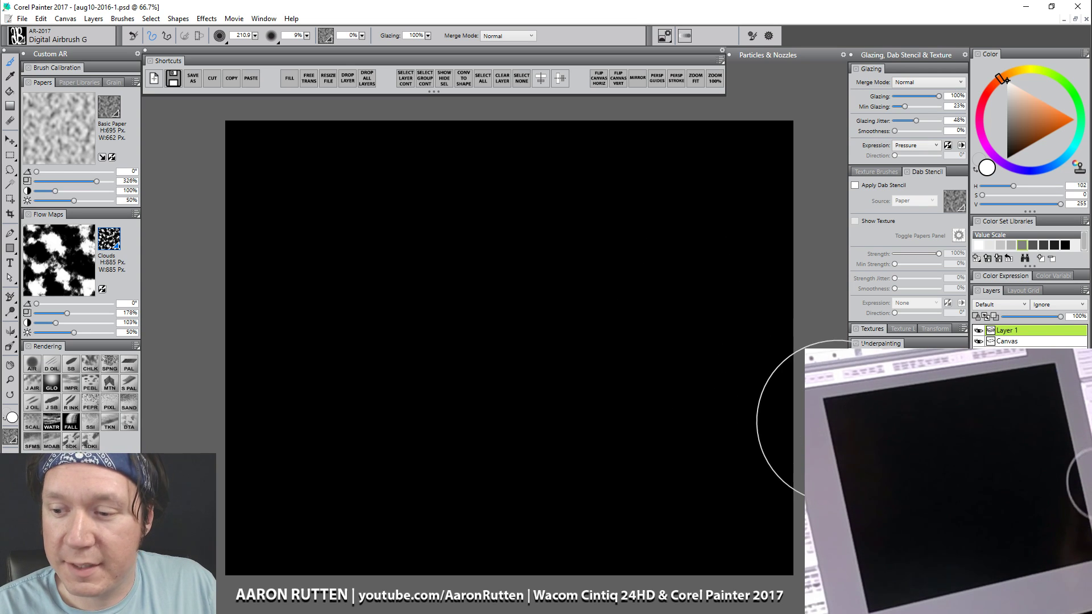
left_click_drag(727, 260, 735, 330)
left_click(31, 366)
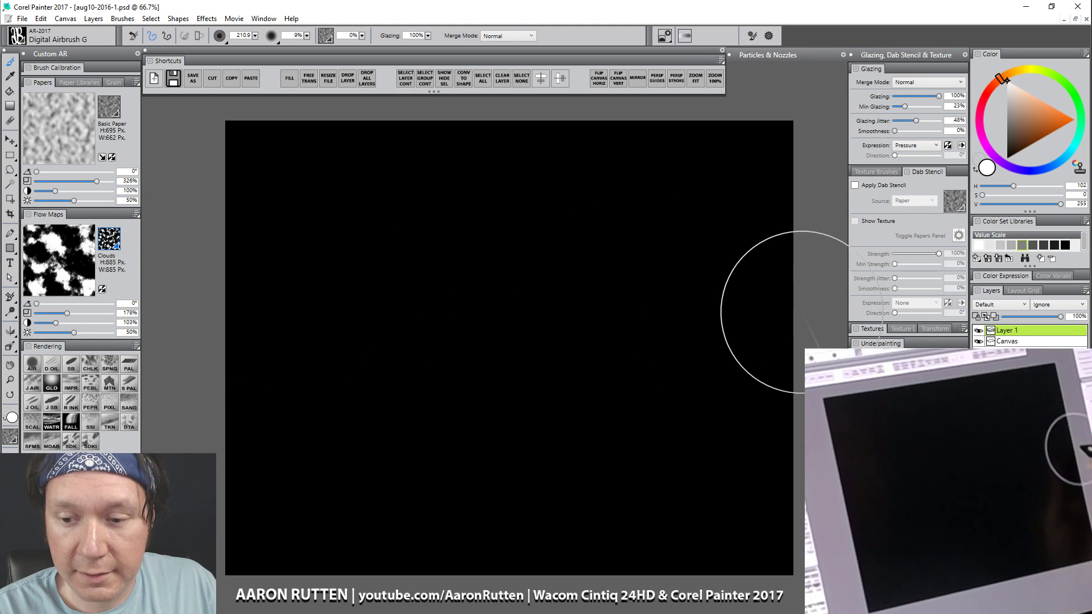
mouse_move(768, 317)
left_mouse_down()
mouse_move(184, 308)
mouse_move(688, 306)
mouse_move(768, 266)
mouse_move(542, 246)
mouse_move(244, 252)
mouse_move(576, 226)
mouse_move(787, 231)
mouse_move(589, 210)
mouse_move(280, 218)
mouse_move(298, 340)
mouse_move(591, 367)
mouse_move(811, 361)
mouse_move(205, 382)
mouse_move(289, 305)
mouse_move(774, 304)
mouse_move(472, 291)
mouse_move(215, 298)
mouse_move(716, 303)
mouse_move(399, 302)
mouse_move(332, 284)
mouse_move(621, 273)
mouse_move(633, 229)
mouse_move(351, 224)
mouse_move(397, 207)
mouse_move(719, 218)
mouse_move(561, 162)
mouse_move(263, 244)
mouse_move(454, 368)
mouse_move(730, 372)
mouse_move(580, 402)
mouse_move(293, 396)
mouse_move(495, 409)
mouse_move(639, 371)
mouse_move(350, 368)
mouse_move(555, 301)
mouse_move(399, 231)
mouse_move(610, 218)
mouse_move(469, 219)
mouse_move(344, 280)
mouse_move(573, 287)
mouse_move(427, 298)
mouse_move(604, 290)
mouse_move(499, 302)
mouse_move(492, 329)
mouse_move(589, 293)
mouse_move(370, 301)
mouse_move(630, 277)
mouse_move(418, 285)
left_mouse_up()
mouse_move(573, 325)
left_mouse_down()
mouse_move(565, 289)
mouse_move(446, 330)
left_mouse_up()
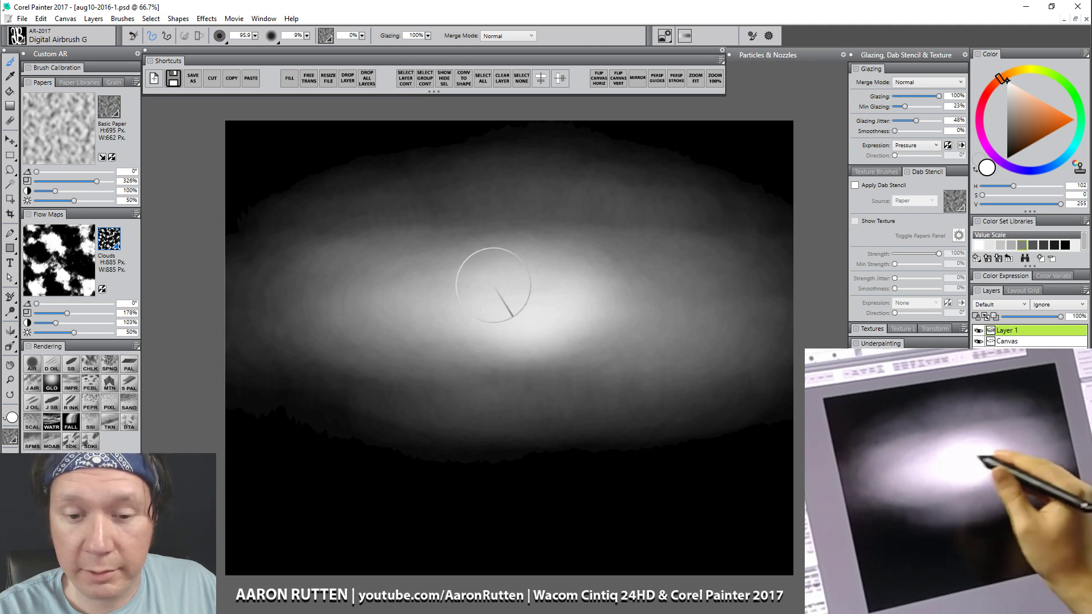
left_click_drag(493, 285, 552, 263)
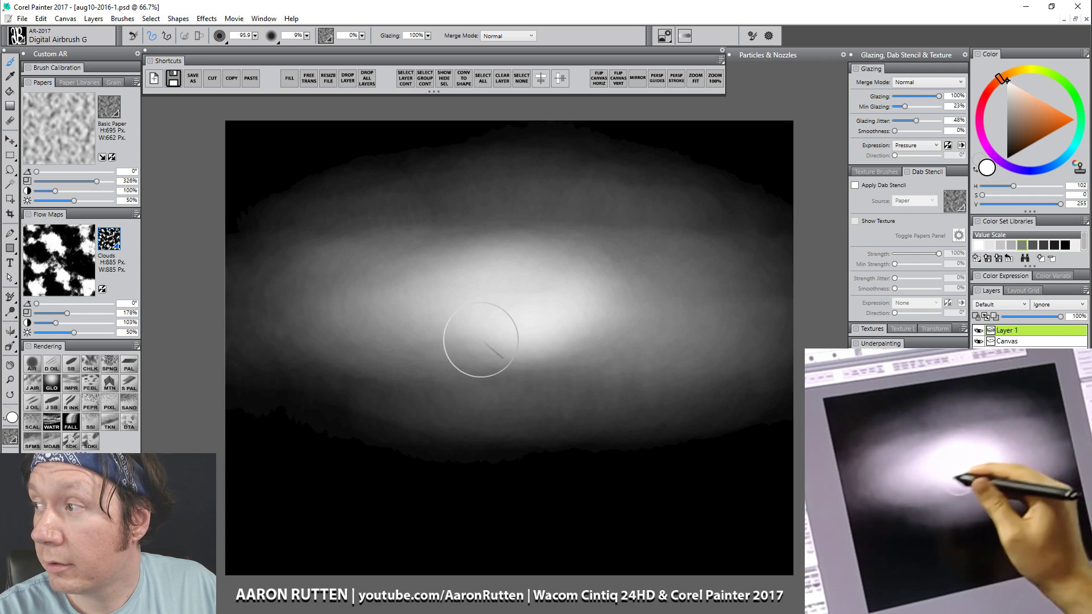
mouse_move(506, 290)
left_mouse_down()
mouse_move(419, 316)
mouse_move(629, 304)
mouse_move(379, 307)
mouse_move(491, 279)
left_mouse_up()
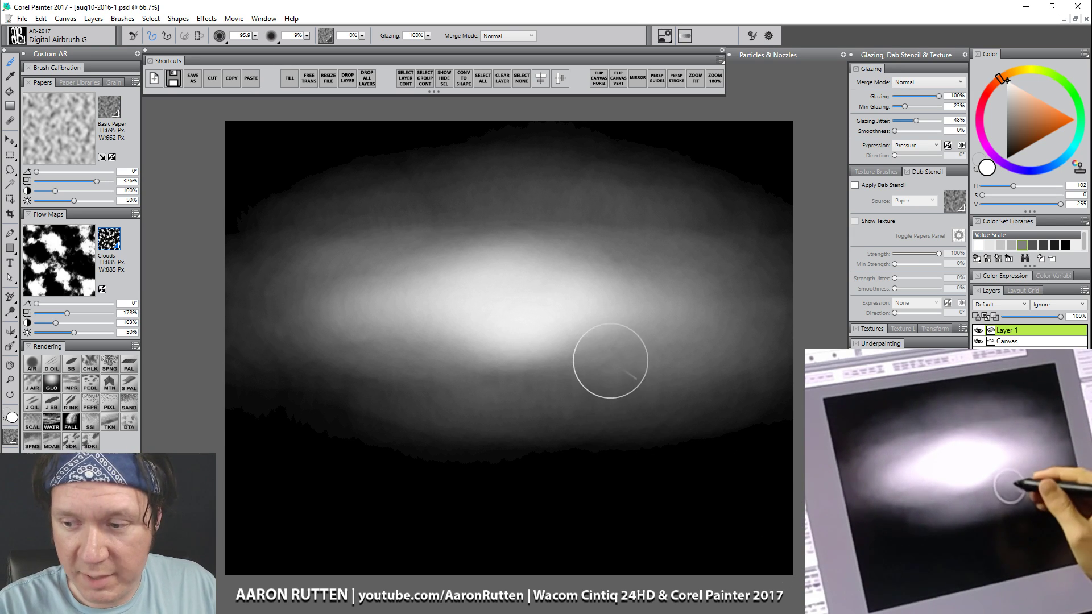
Step: Enlarge the airbrush to 207.4 and paint faint gray haze below and above the bright glow
left_click_drag(598, 336, 603, 415)
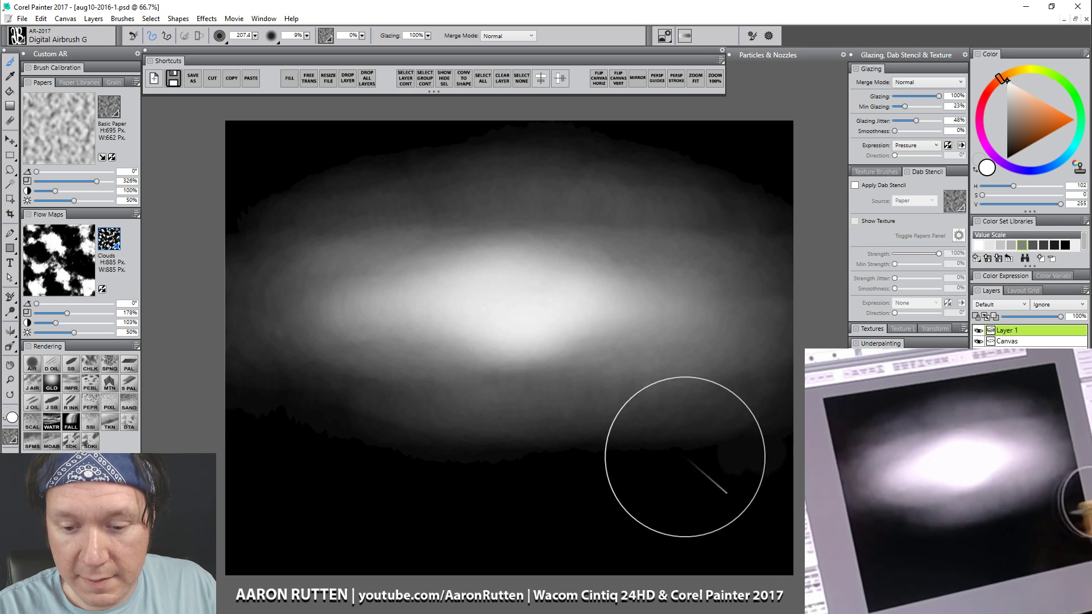
mouse_move(685, 464)
left_mouse_down()
mouse_move(369, 458)
mouse_move(198, 421)
mouse_move(667, 459)
left_mouse_up()
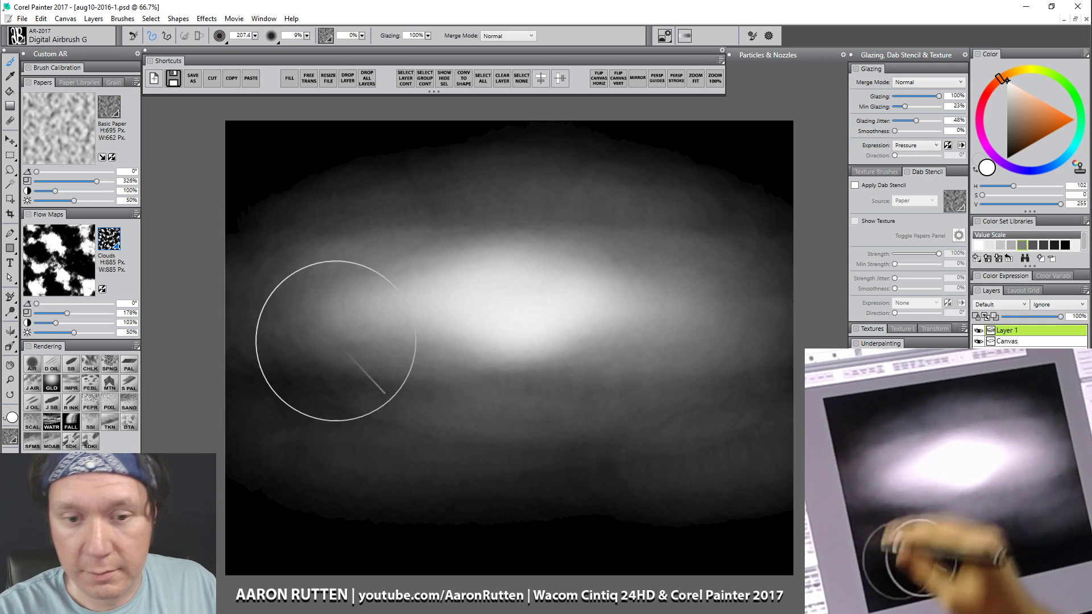
mouse_move(230, 175)
left_mouse_down()
mouse_move(794, 188)
mouse_move(439, 134)
mouse_move(313, 151)
mouse_move(829, 176)
mouse_move(775, 157)
left_mouse_up()
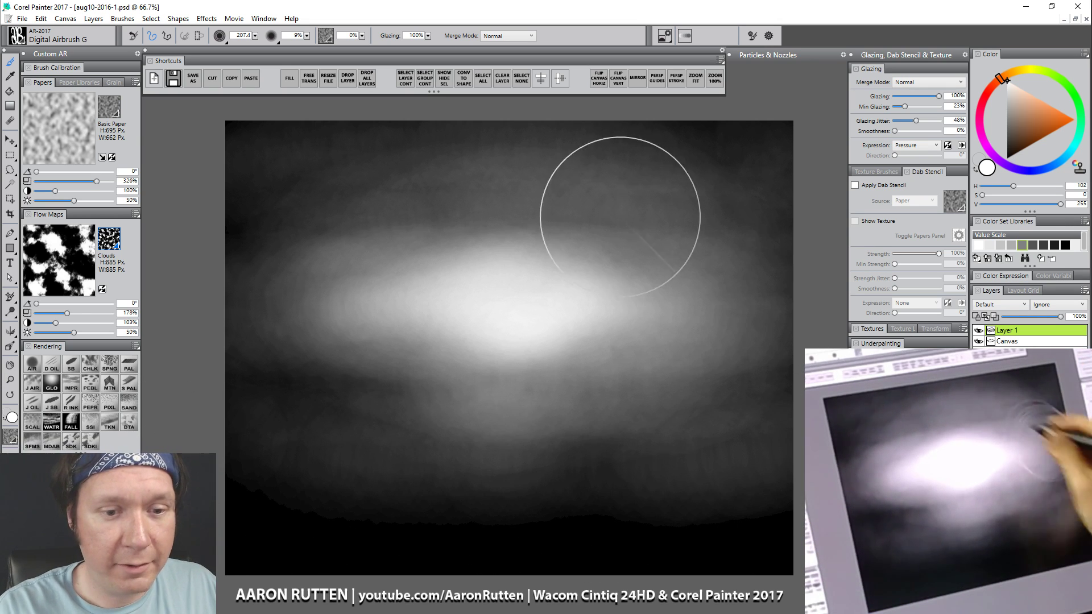
Step: Soften the painted glow with a circular aperture and an amount of 20.80
left_click(206, 19)
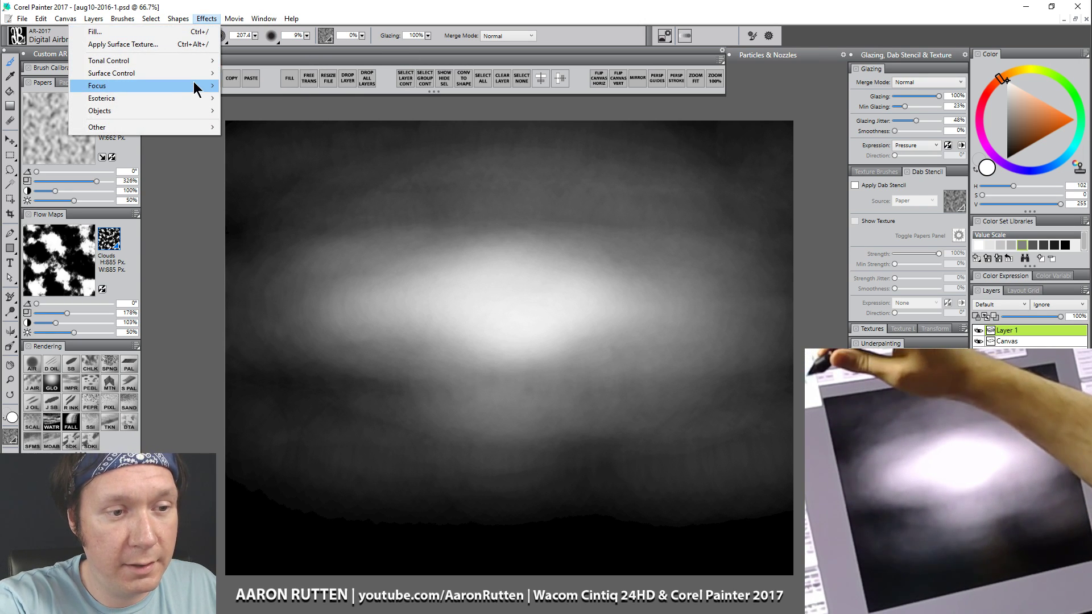
mouse_move(194, 85)
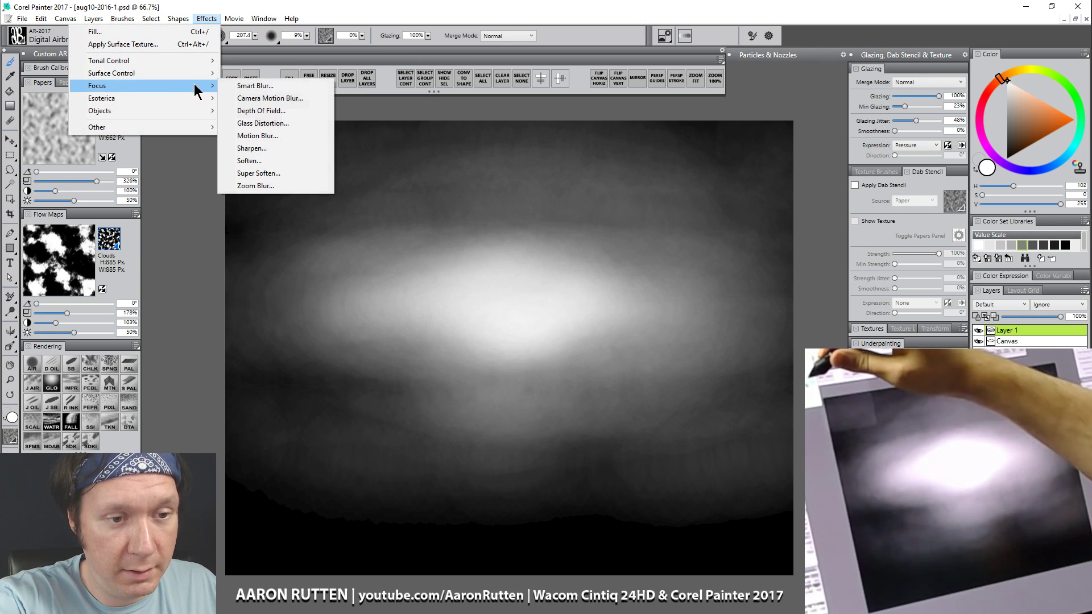
left_click(268, 159)
left_click_drag(576, 289, 677, 270)
left_click_drag(627, 332, 639, 333)
left_click(627, 313)
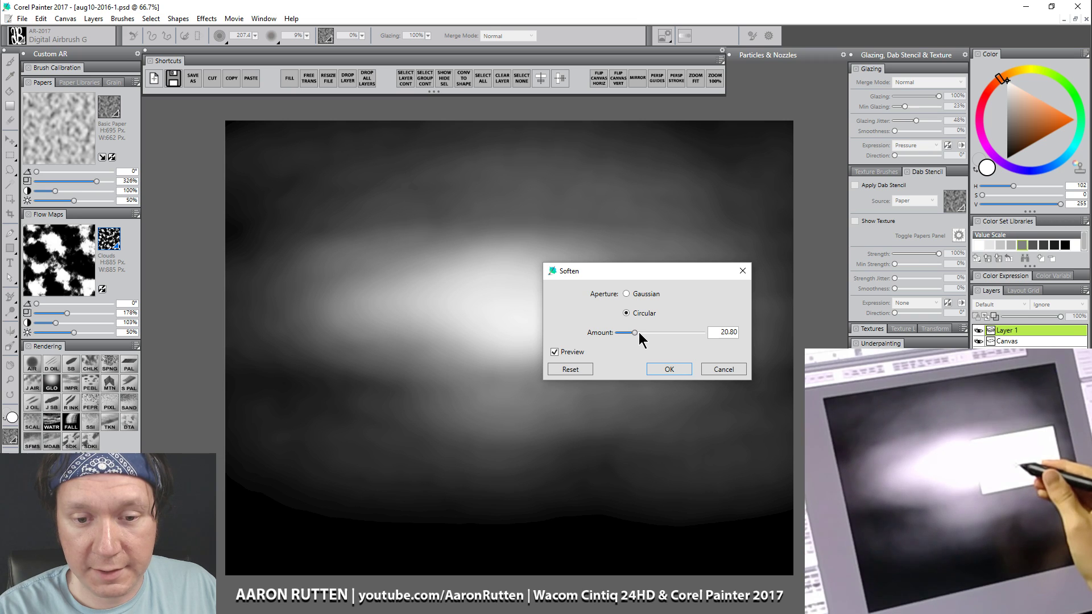
left_click(670, 369)
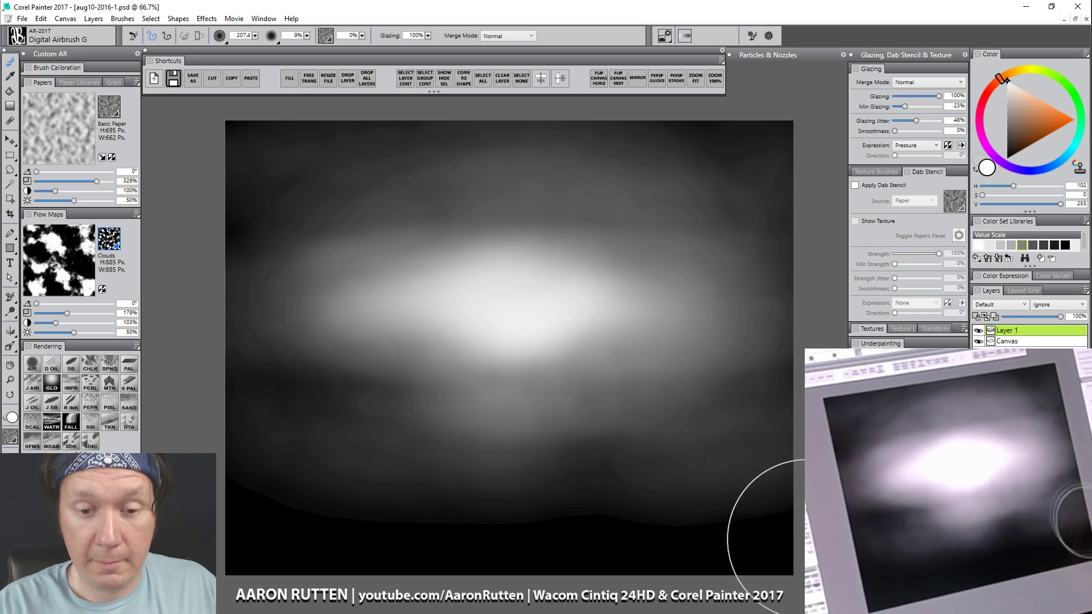
Step: Rename the glow layer to sky and add a new layer above it named mtn
double_click(1013, 331)
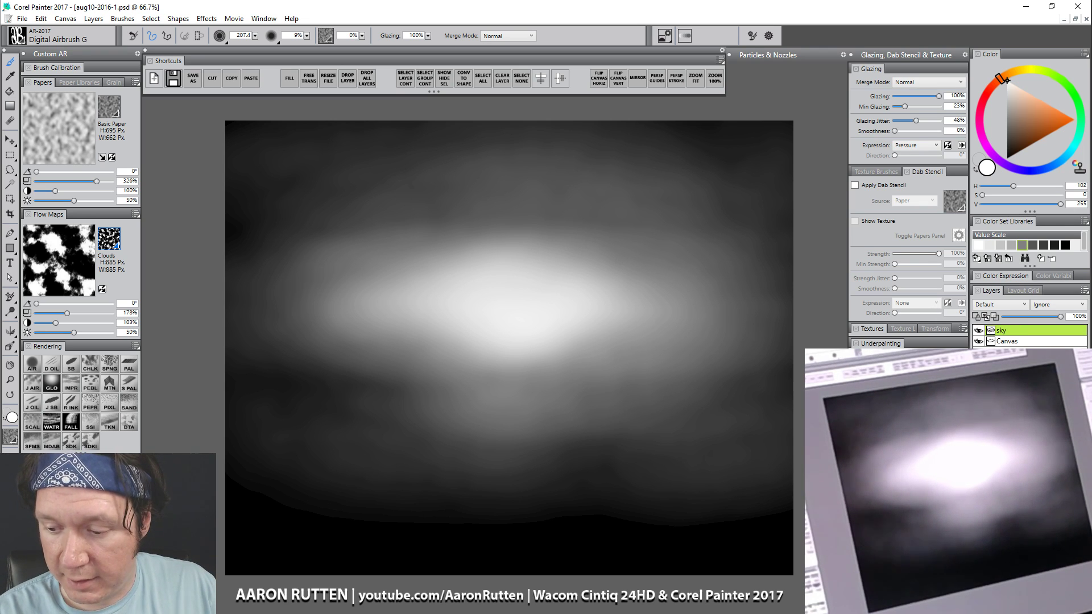
double_click(1005, 330)
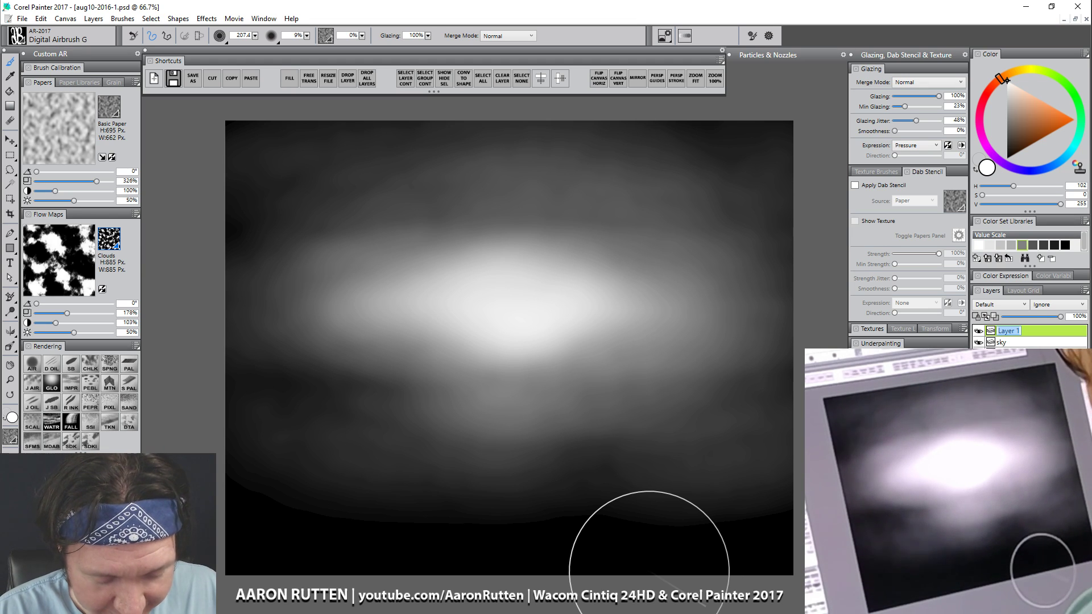
type("mtn")
key("Return")
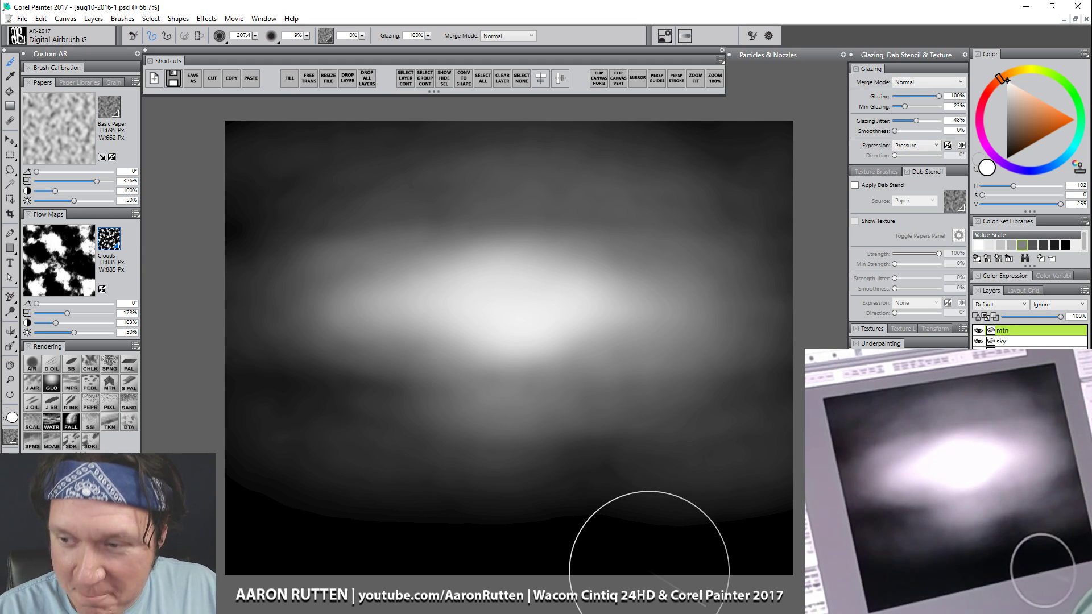
Step: Choose a dark gray colour and the Mountain Knife brush, enlarged to a size of 228.8
left_click(1007, 143)
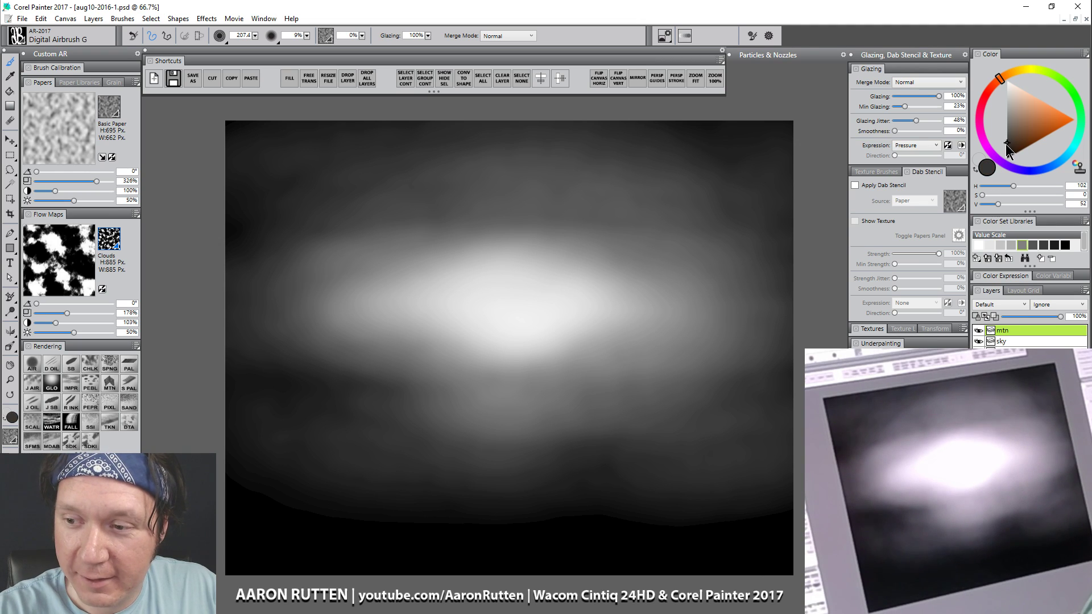
left_click(1007, 146)
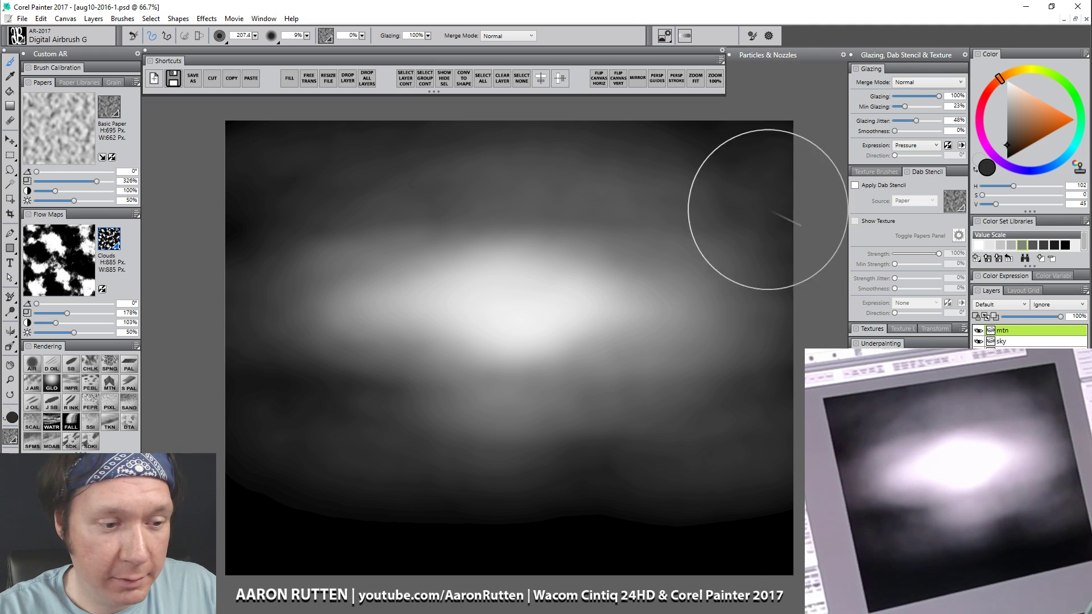
left_click(110, 389)
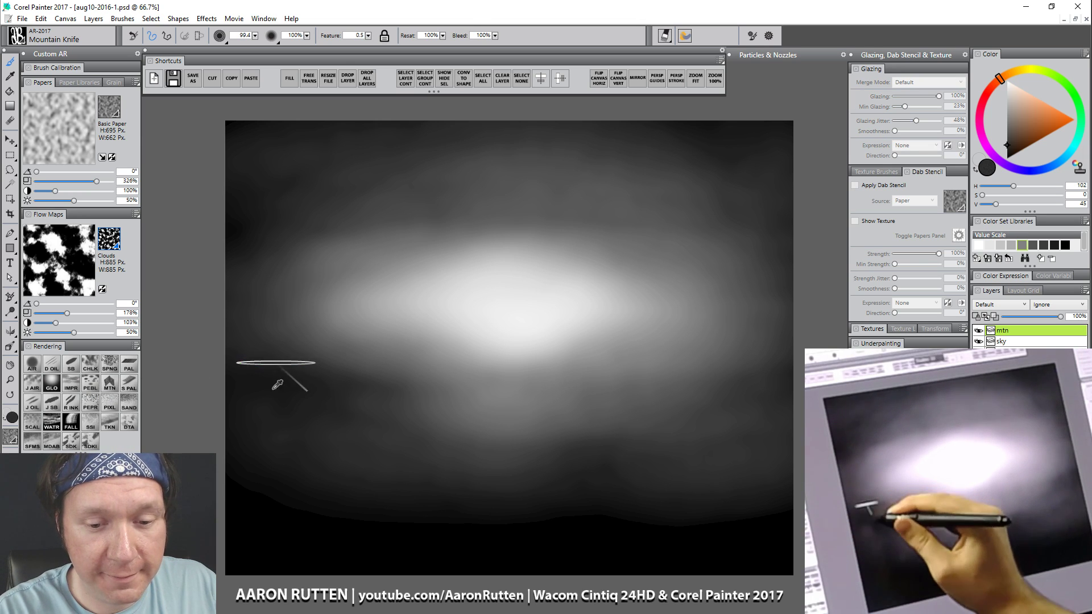
left_click_drag(205, 399, 231, 483)
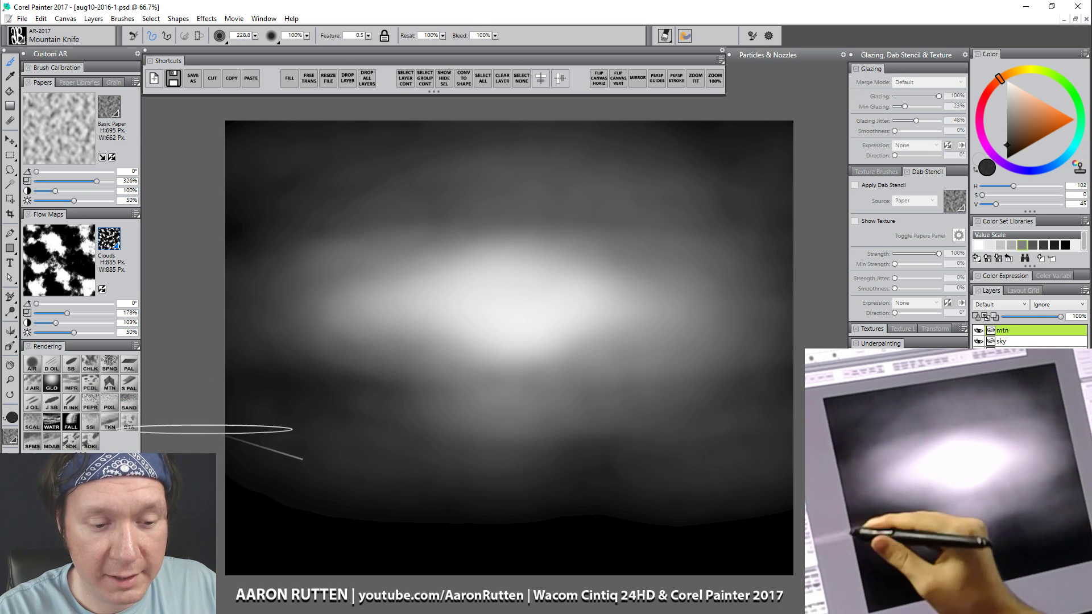
Step: Undo the test stroke, darken the colour to black and paint a mountain silhouette across the lower part of the canvas
left_click_drag(208, 430, 269, 404)
key("ctrl+z")
left_click(1013, 141)
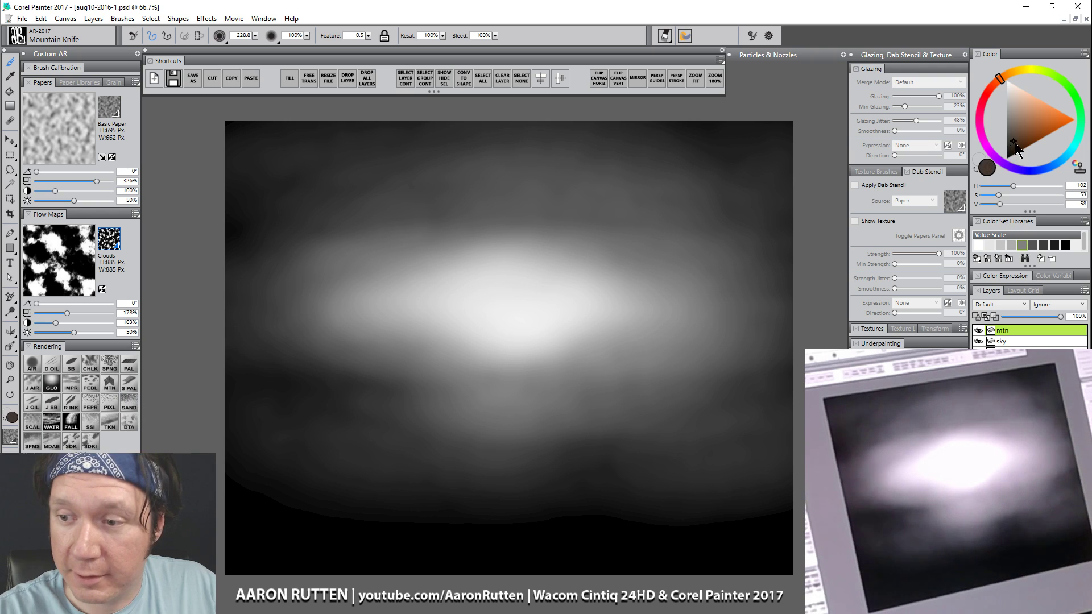
mouse_move(205, 458)
left_mouse_down()
mouse_move(423, 384)
mouse_move(482, 425)
mouse_move(550, 409)
mouse_move(585, 437)
mouse_move(632, 437)
mouse_move(697, 467)
mouse_move(741, 444)
mouse_move(817, 443)
mouse_move(726, 508)
mouse_move(648, 505)
mouse_move(579, 477)
mouse_move(318, 488)
mouse_move(342, 442)
mouse_move(305, 438)
mouse_move(238, 463)
mouse_move(431, 388)
mouse_move(489, 440)
mouse_move(451, 413)
mouse_move(565, 427)
mouse_move(628, 476)
mouse_move(685, 482)
mouse_move(635, 462)
mouse_move(728, 485)
left_mouse_up()
Step: Reduce the Mountain Knife to 53.1 and reshape the ridgeline, building up a sharp main peak left of centre
key("bracketleft")
key("bracketleft")
key("bracketleft")
key("bracketleft")
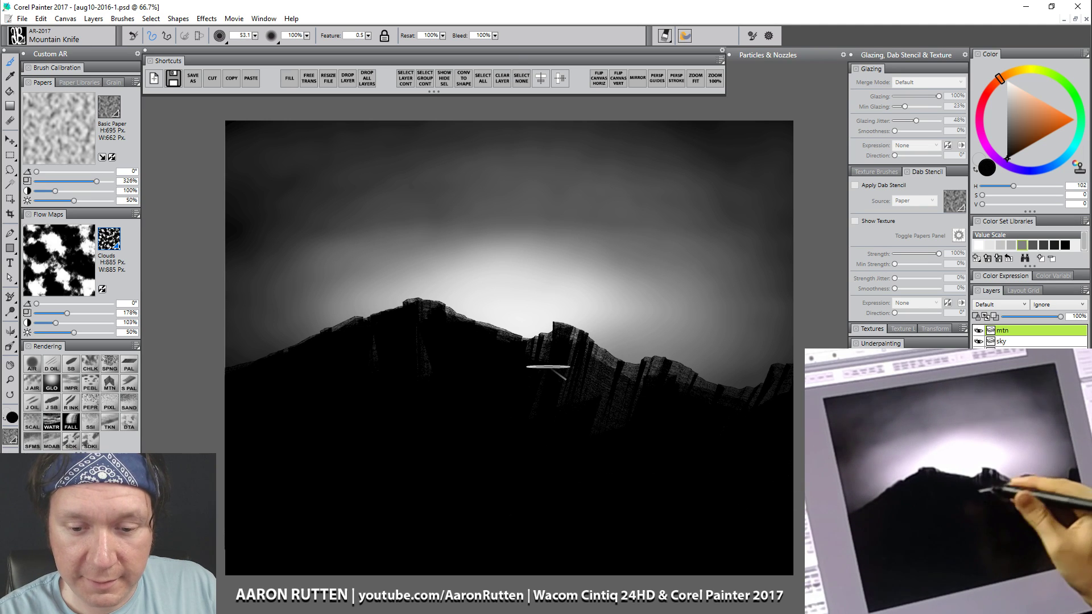
mouse_move(622, 389)
left_mouse_down()
mouse_move(593, 377)
mouse_move(570, 398)
left_mouse_up()
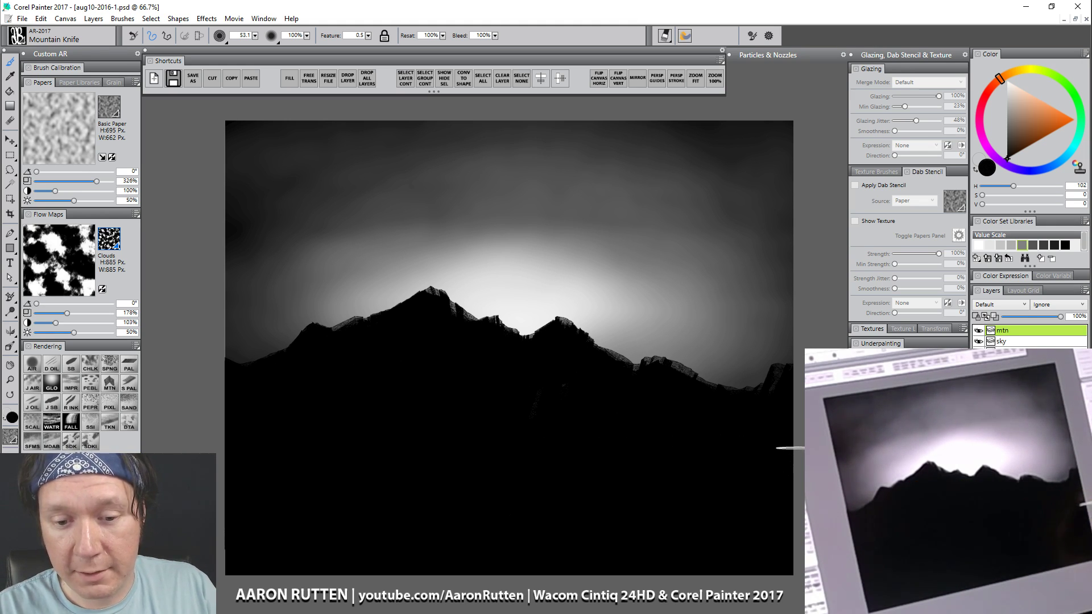
mouse_move(402, 310)
left_mouse_down()
mouse_move(442, 277)
mouse_move(463, 316)
mouse_move(440, 283)
mouse_move(394, 310)
left_mouse_up()
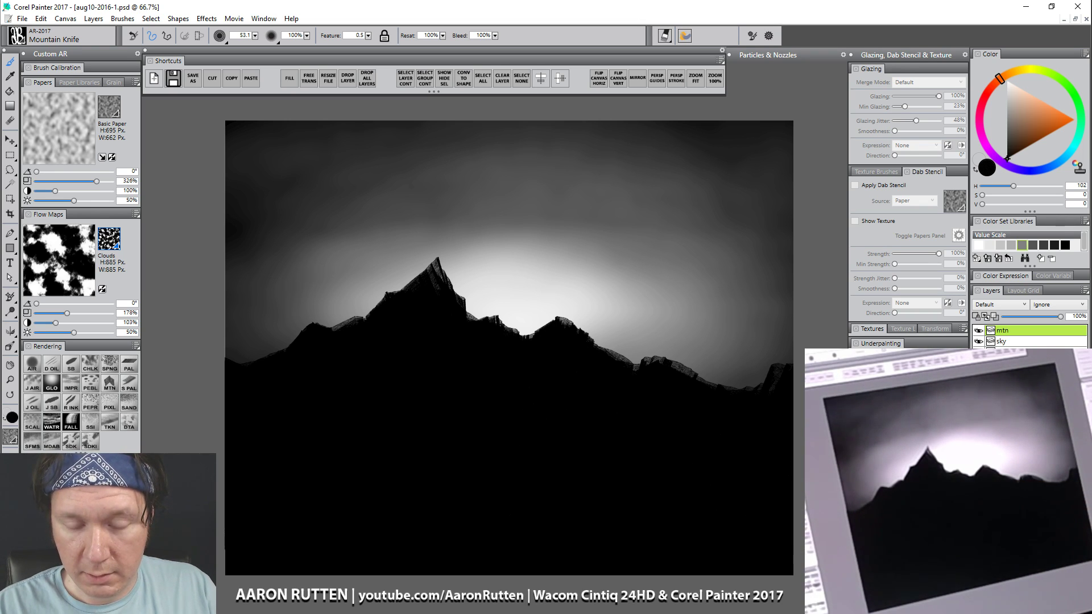
right_click(1011, 329)
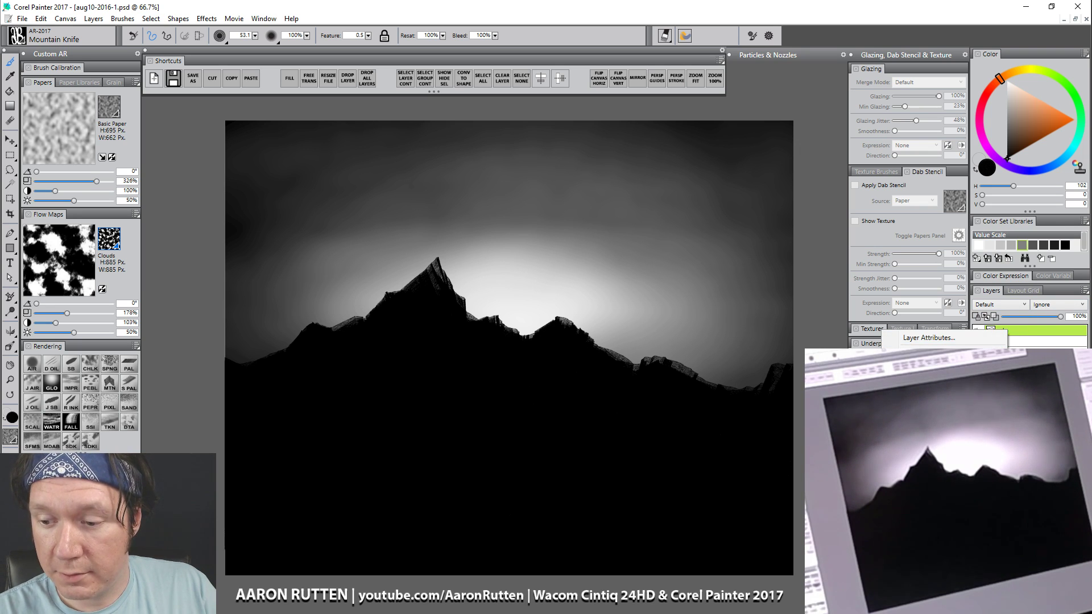
left_click(933, 387)
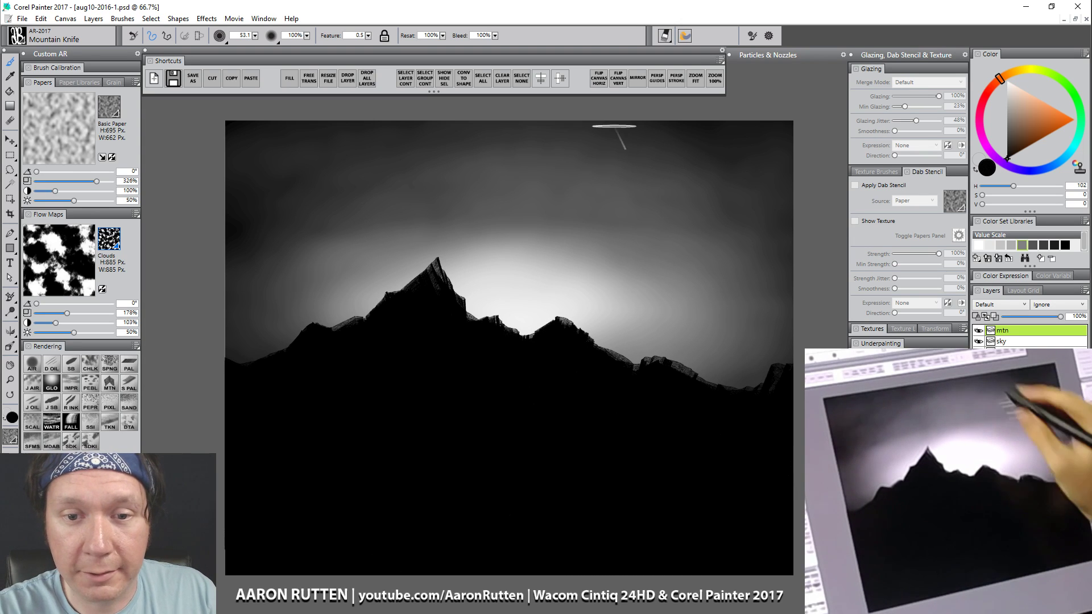
left_click(526, 77)
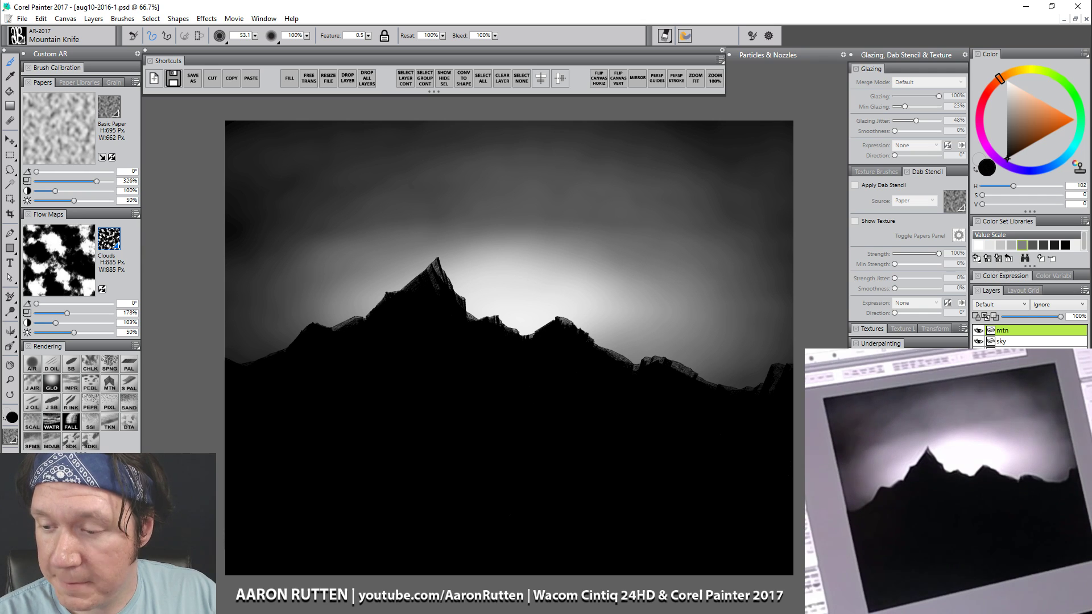
Step: Add a new layer above the mountain layer and name it mtn-tex
key("ctrl+shift+n")
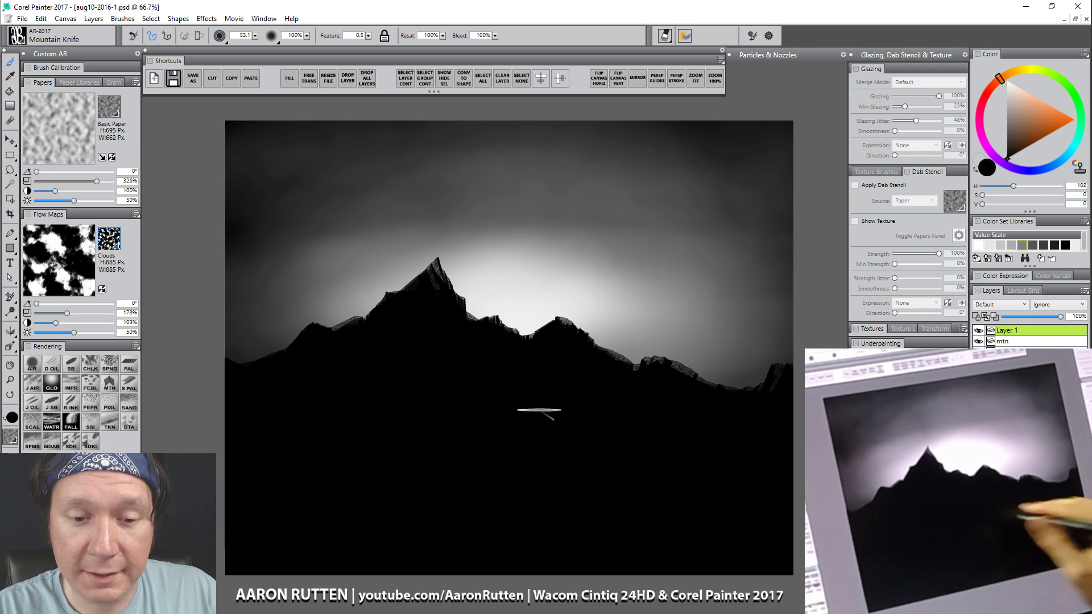
double_click(1007, 331)
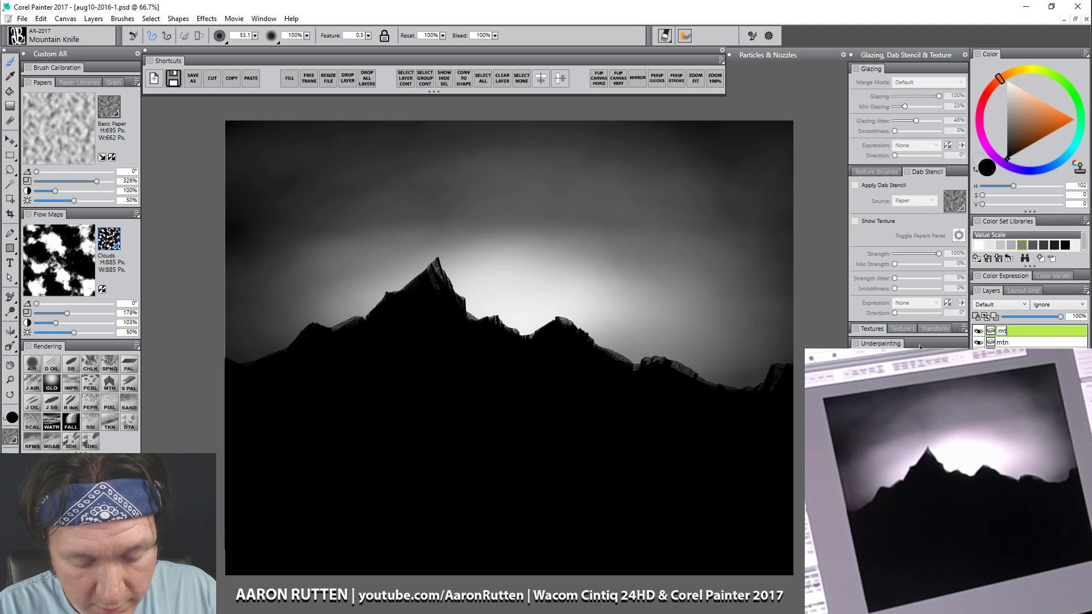
type("mtn-tex")
key("Return")
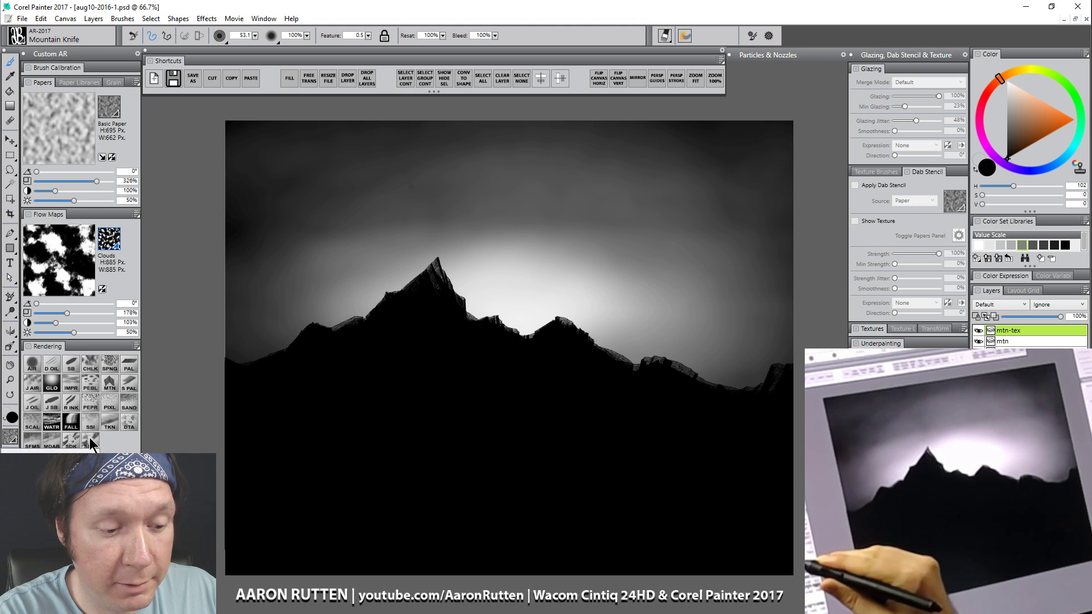
Step: Switch to the Smooth Dab Knife Impasto brush and set its size to 52.6
key("[")
key("[")
key("[")
key("[")
key("[")
key("[")
key("[")
key("[")
key("[")
key("[")
key("[")
key("[")
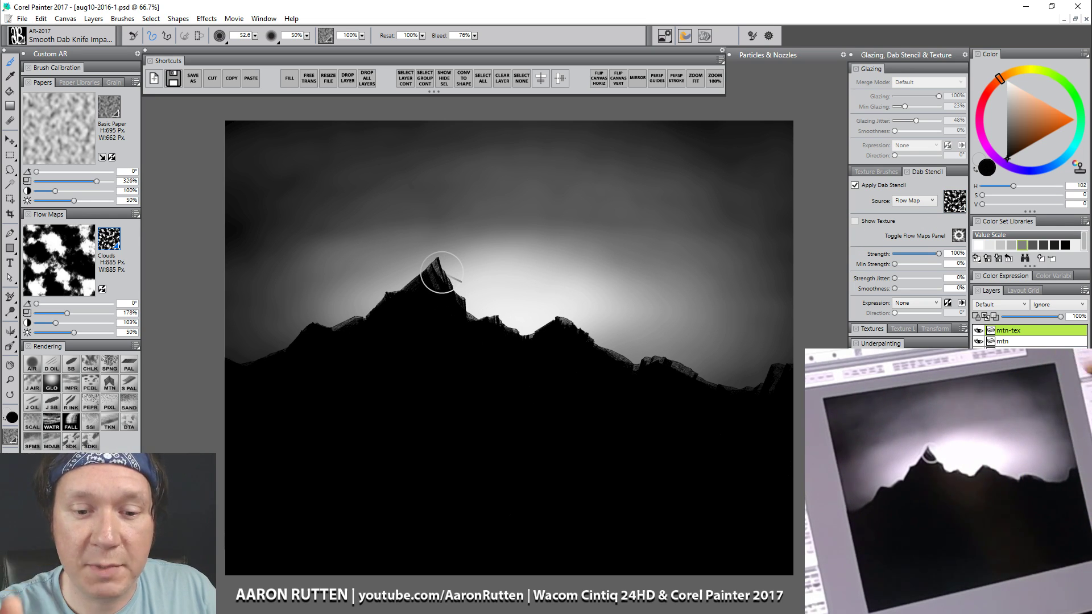
Step: Browse the flow map textures without changing Clouds, and select the blotchy high-contrast Simulated Wo... paper texture
left_click(949, 198)
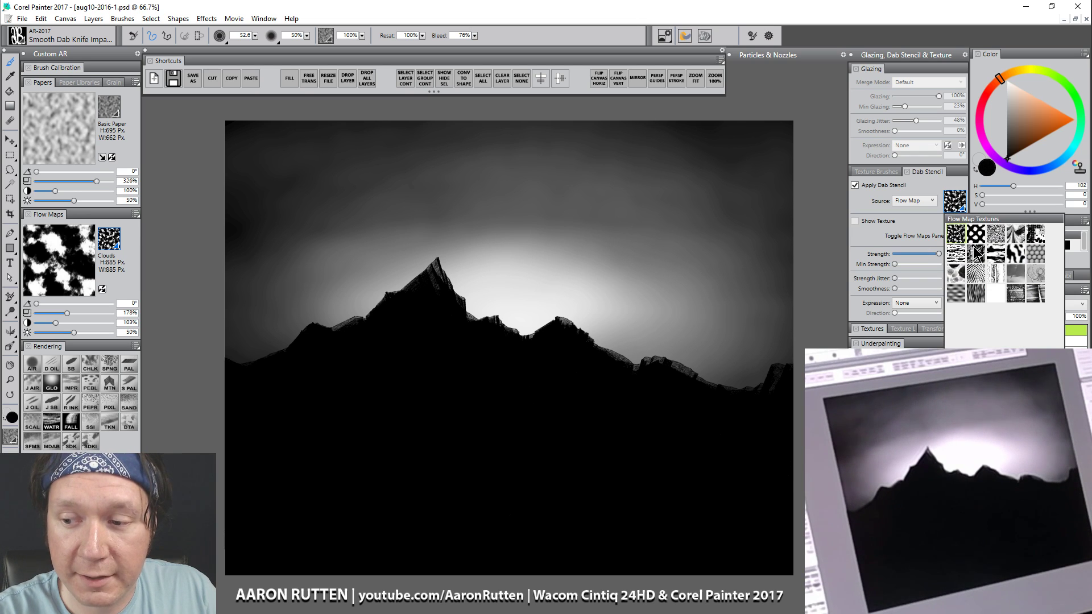
left_click(942, 195)
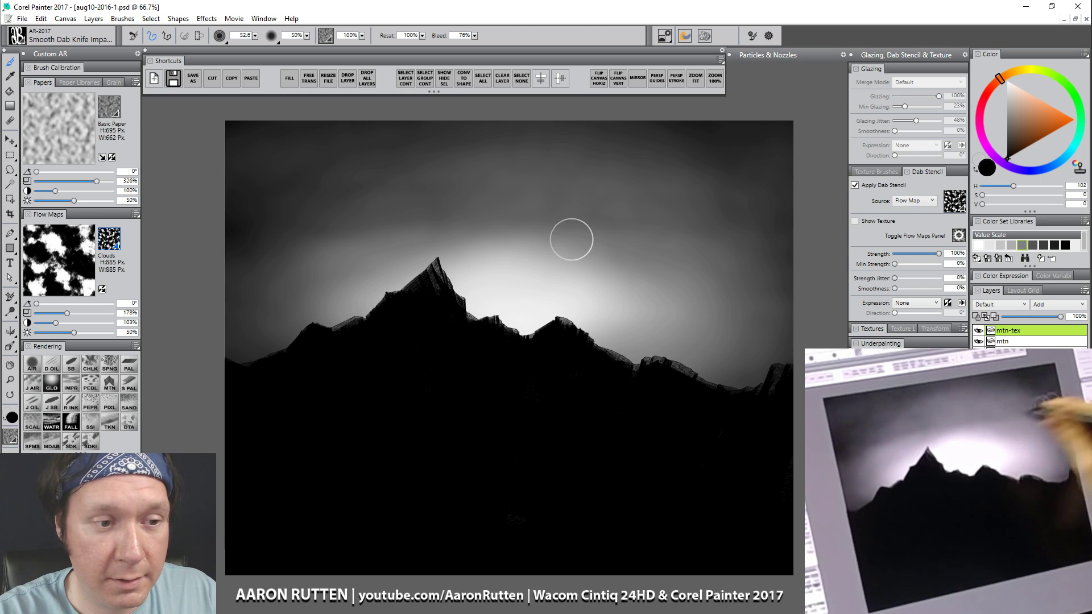
left_click(109, 107)
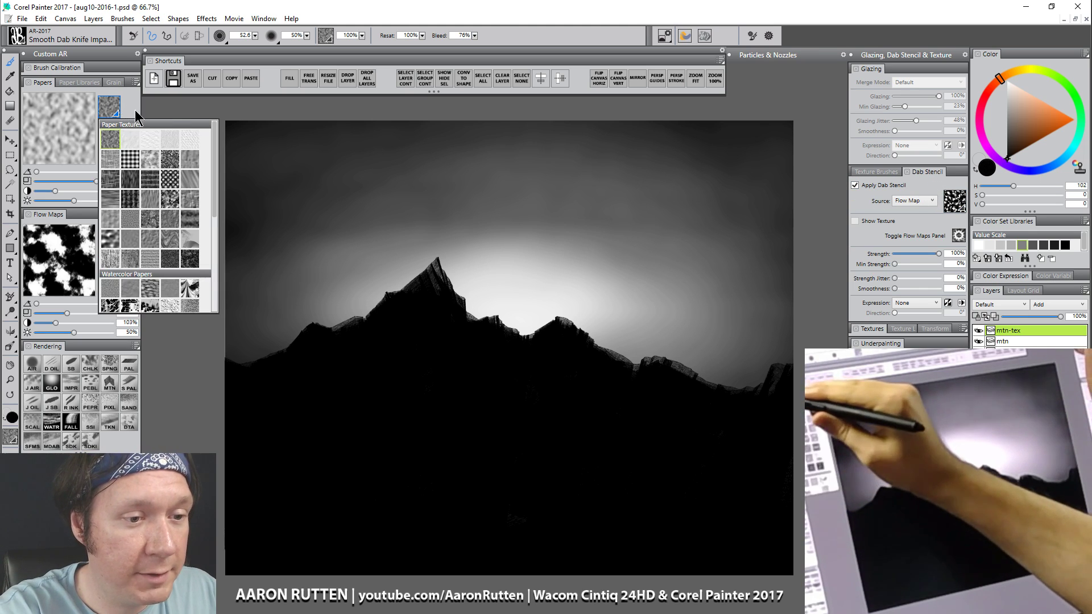
left_click(172, 202)
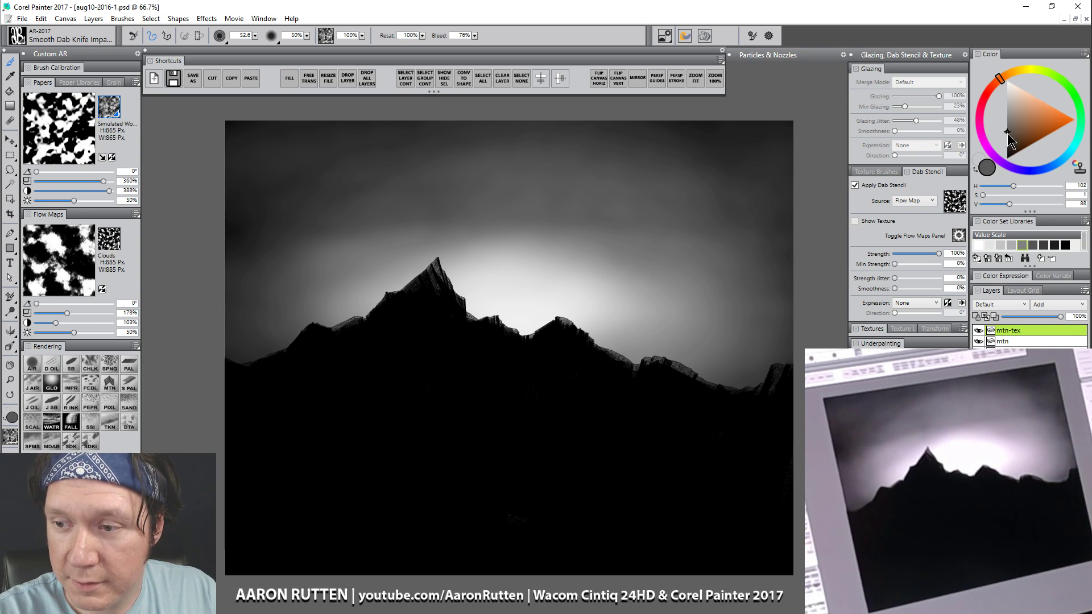
Step: Undo the first grey test stroke and dab mid-grey (value 97) rock texture onto the main peak and the neighbouring slopes
left_click_drag(436, 259, 475, 358)
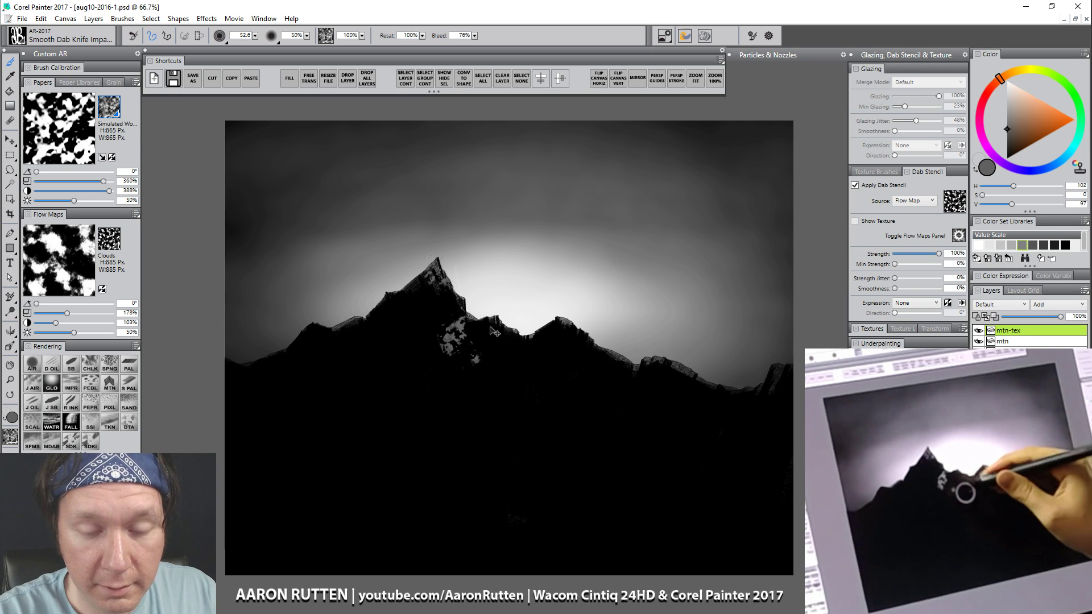
key("ctrl+z")
mouse_move(436, 265)
left_mouse_down()
mouse_move(453, 349)
mouse_move(474, 346)
left_mouse_up()
mouse_move(442, 288)
left_mouse_down()
mouse_move(467, 348)
mouse_move(470, 330)
mouse_move(435, 269)
mouse_move(453, 309)
left_mouse_up()
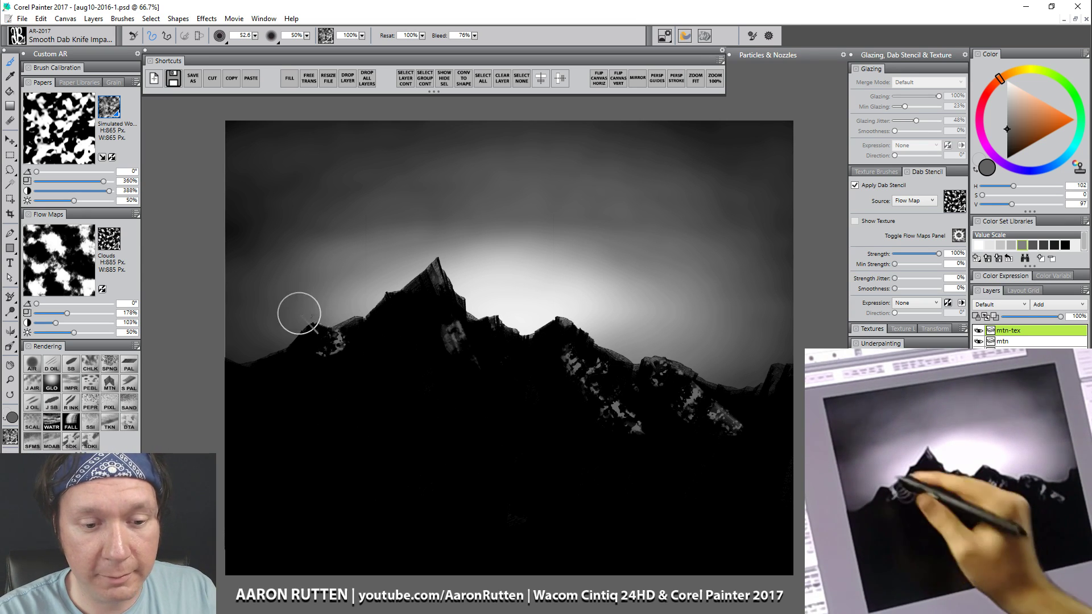
Step: Examine the new rock texture on the ridge up close, and return to painting at 66.7% magnification
left_click(11, 379)
left_click(322, 329)
left_click(321, 328)
left_click(322, 329)
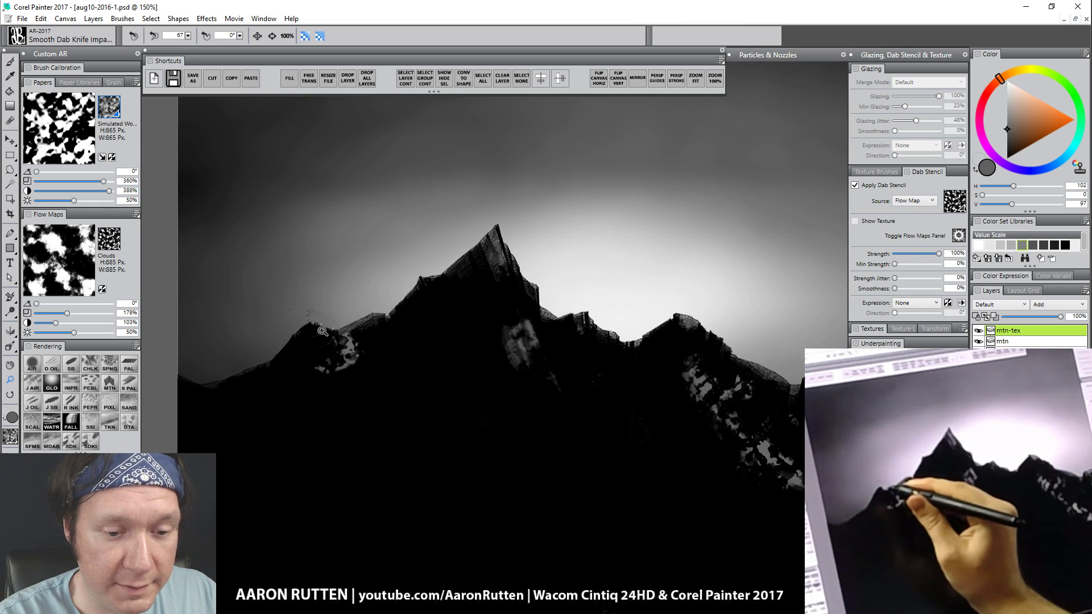
left_click(374, 346, "alt")
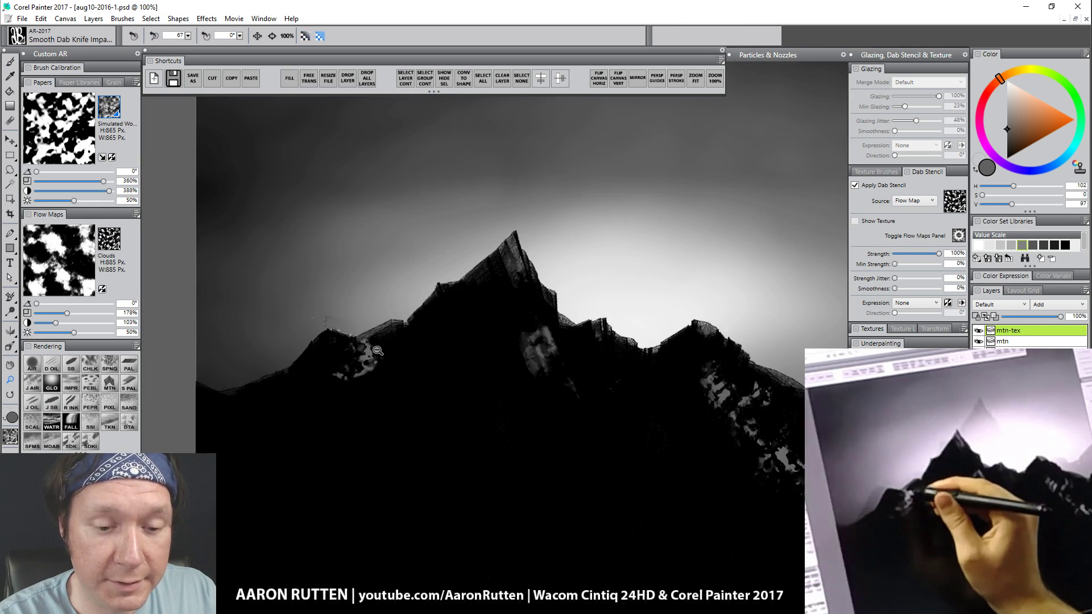
left_click(382, 355, "alt")
left_click(386, 358, "alt")
key("b")
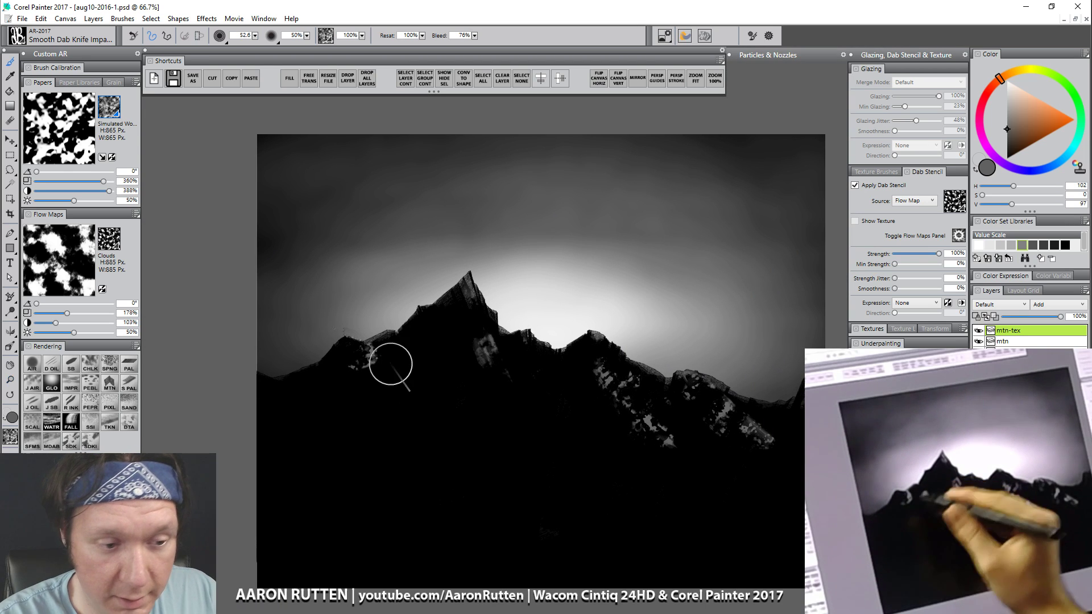
Step: Reduce the Clouds flow map scale to 116% and set the brush size to 68
key("bracketright")
key("bracketright")
key("bracketright")
key("bracketright")
key("bracketright")
key("bracketright")
key("bracketright")
key("bracketright")
key("bracketright")
key("bracketright")
key("bracketright")
key("bracketright")
key("bracketright")
key("bracketright")
key("bracketright")
key("bracketright")
key("bracketright")
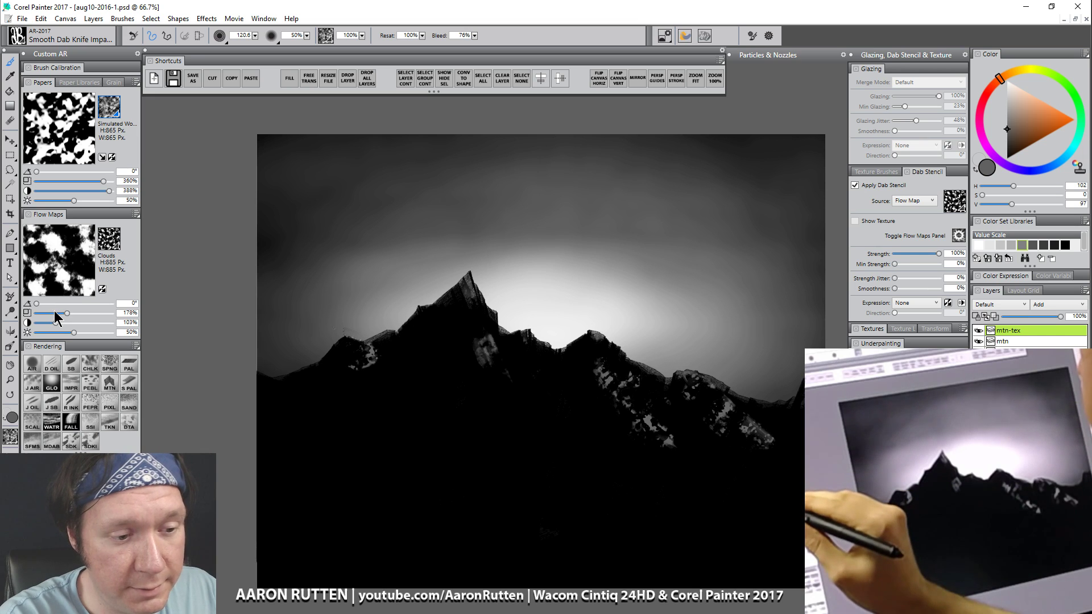
left_click_drag(66, 312, 54, 313)
key("bracketleft")
key("bracketleft")
key("bracketleft")
key("bracketleft")
key("bracketleft")
key("bracketleft")
key("bracketleft")
key("bracketleft")
key("bracketleft")
key("bracketleft")
key("bracketleft")
key("bracketleft")
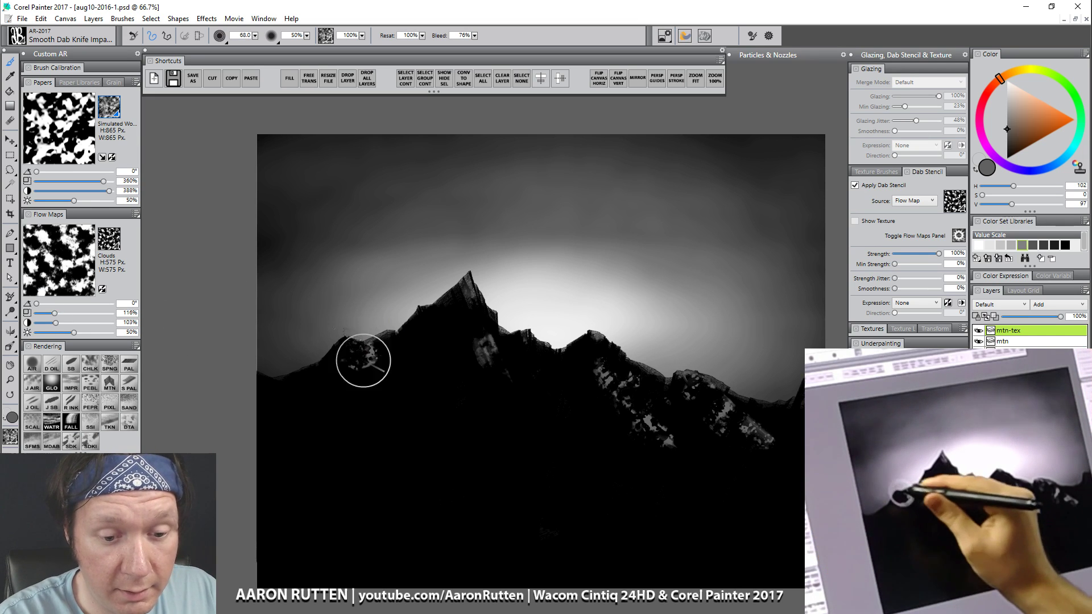
Step: Paint mid-grey rock texture down the slopes below the main peak and along the secondary ridges
left_click_drag(482, 326, 486, 303)
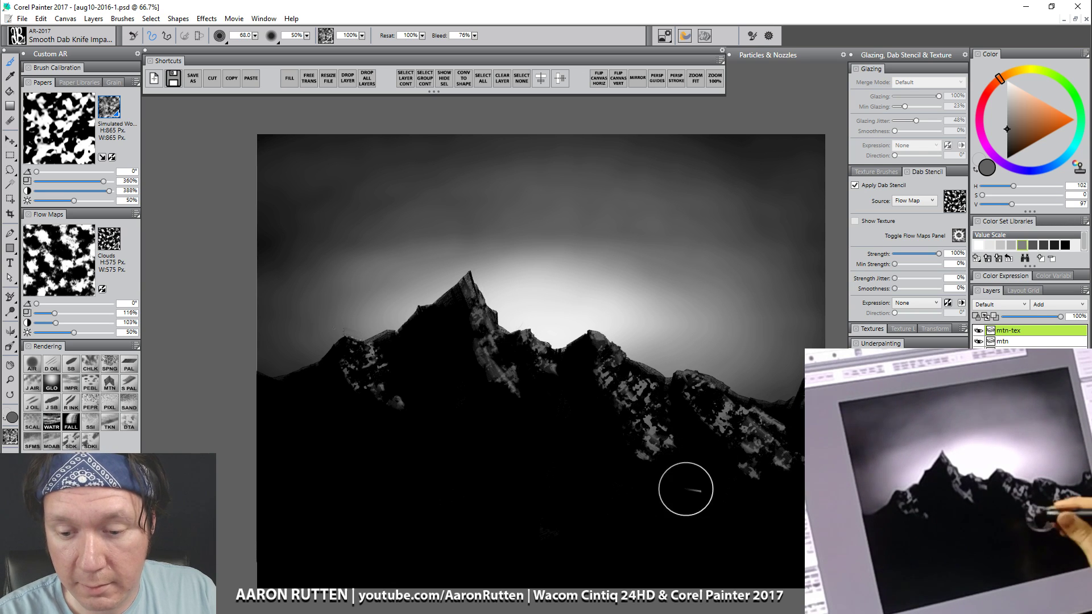
mouse_move(407, 395)
left_mouse_down()
mouse_move(412, 425)
mouse_move(386, 414)
mouse_move(431, 451)
left_mouse_up()
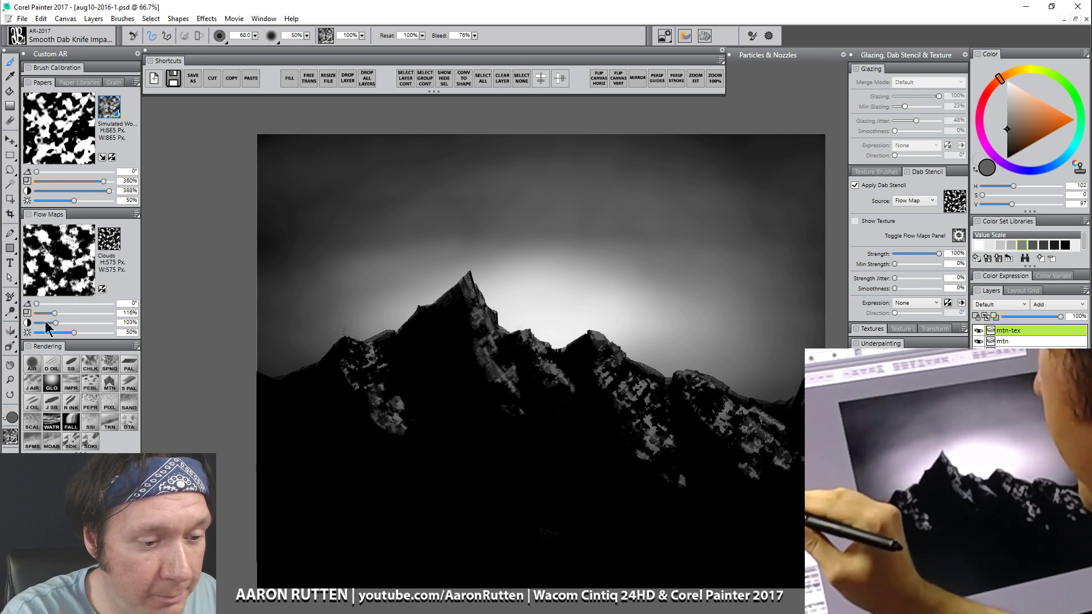
Step: Set the flow map scale to 76% and contrast to 94%, and extend the grey texture across the middle and far-left slopes
left_click_drag(55, 322, 46, 313)
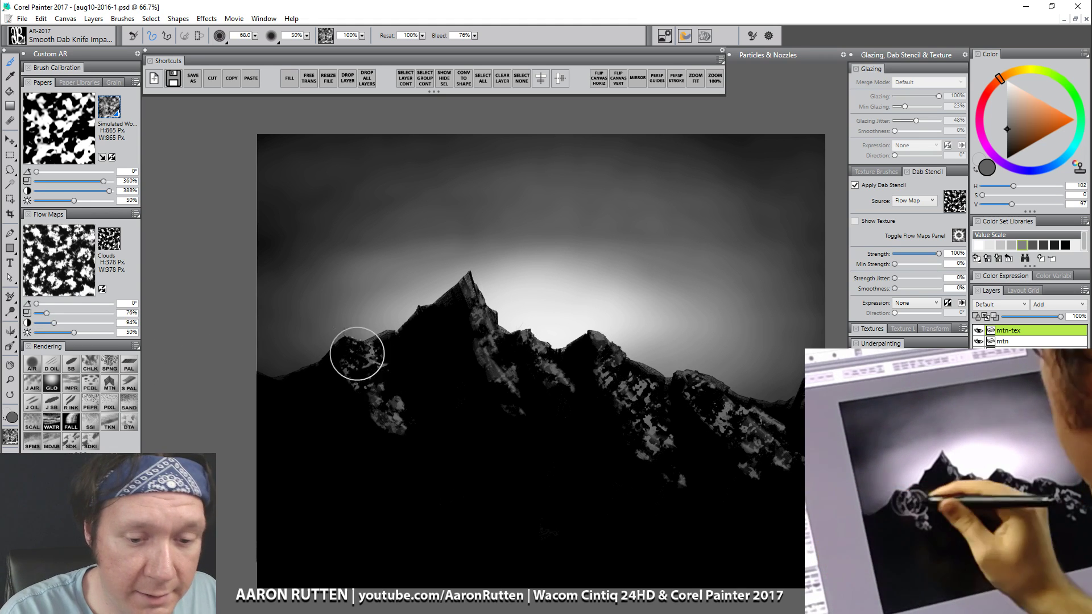
left_click_drag(395, 402, 418, 447)
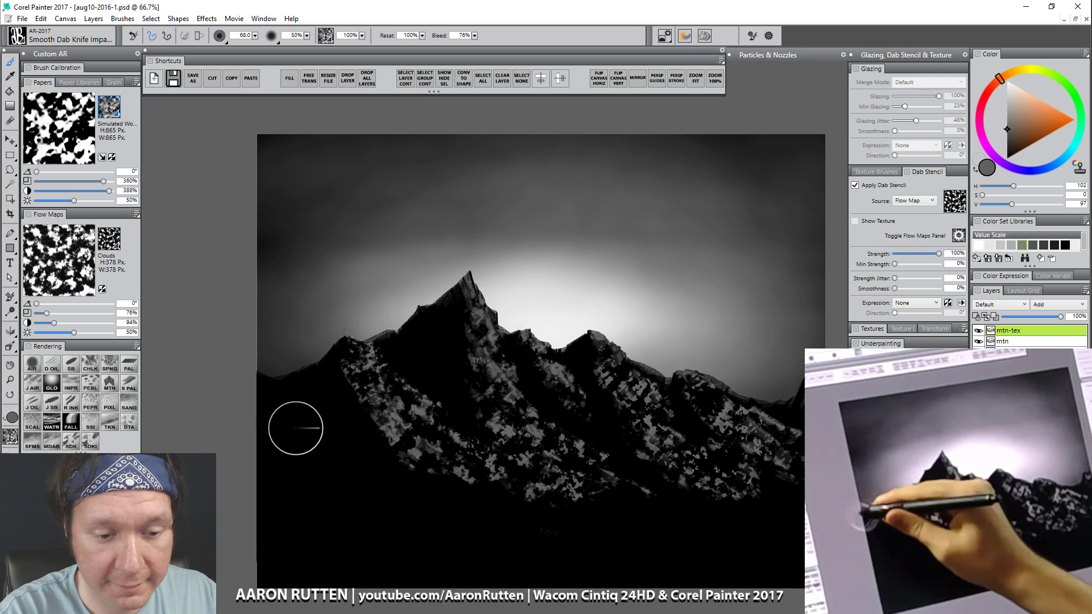
left_click_drag(267, 400, 334, 450)
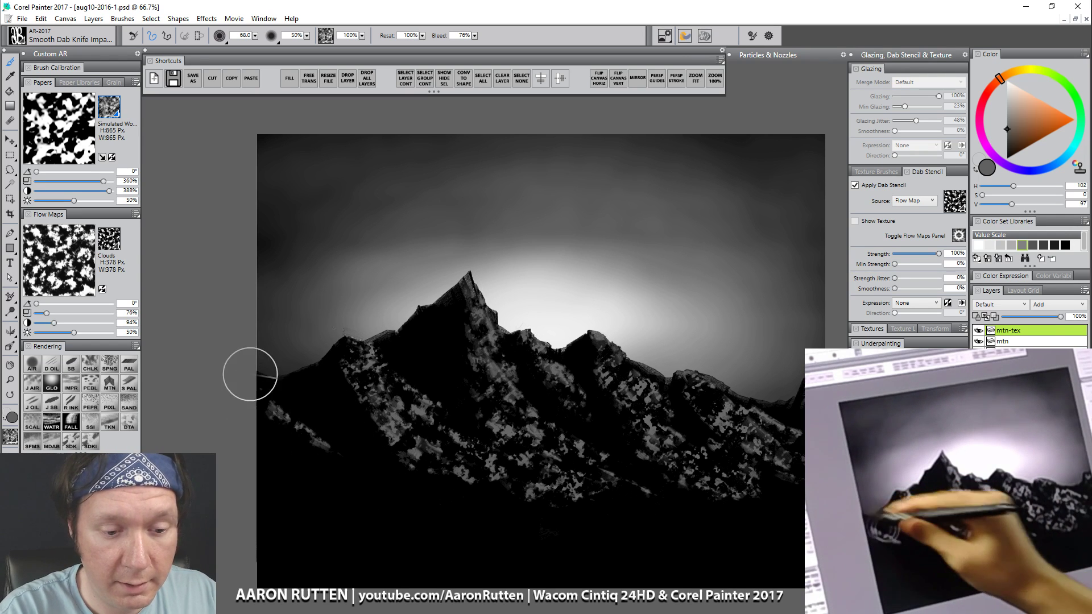
left_click_drag(259, 387, 369, 475)
mouse_move(279, 411)
left_mouse_down()
mouse_move(321, 464)
mouse_move(363, 479)
left_mouse_up()
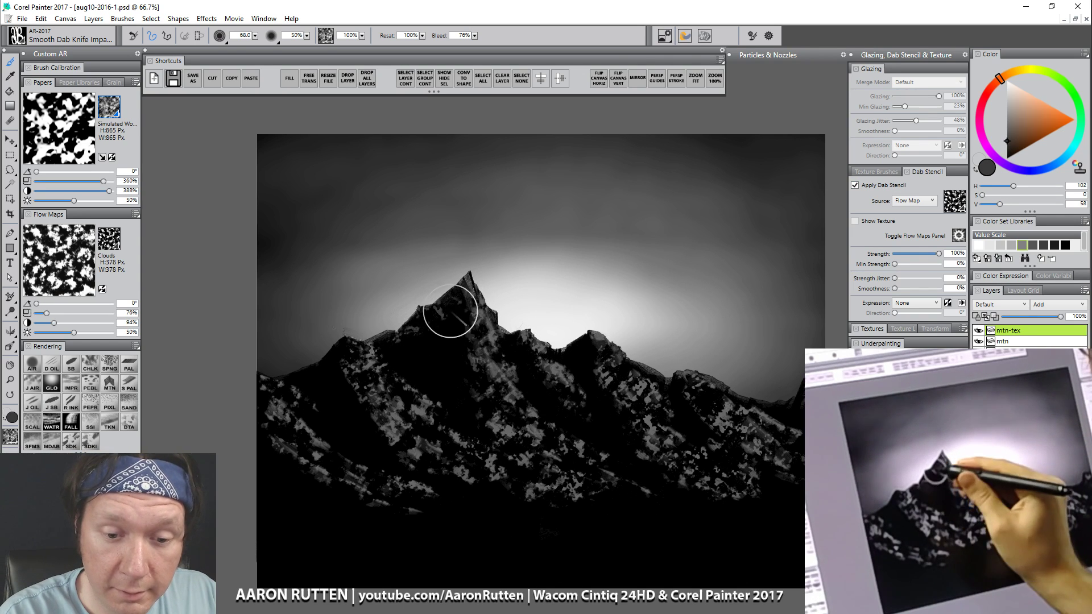
Step: Darken the grey to value 41 and fill the shadowed faces and lower foreground of the mountains with subdued rock texture
left_click(1008, 145)
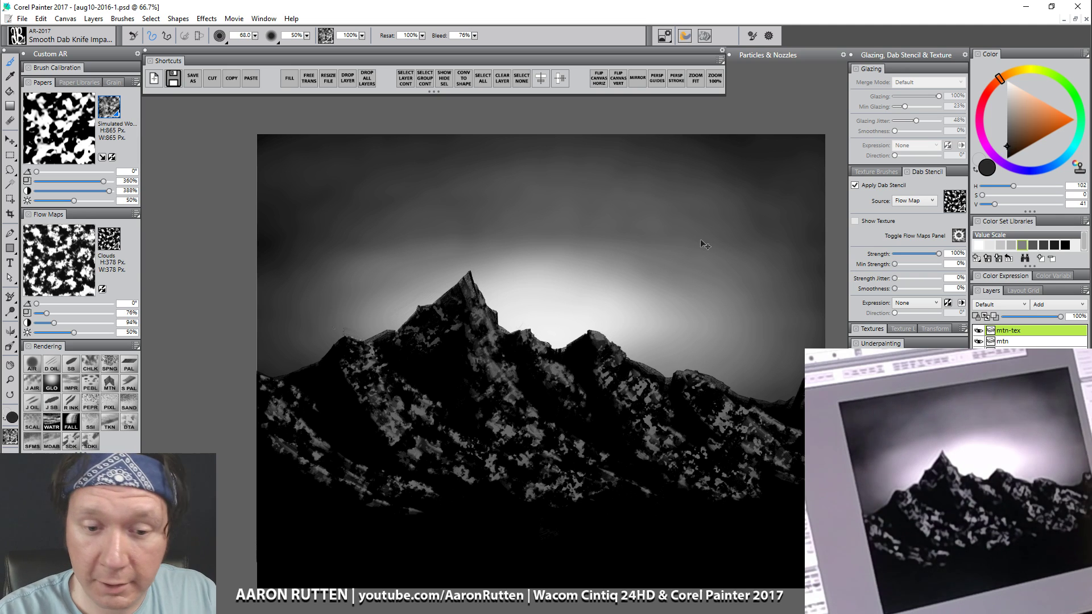
mouse_move(376, 344)
left_mouse_down()
mouse_move(447, 329)
mouse_move(414, 351)
mouse_move(409, 379)
left_mouse_up()
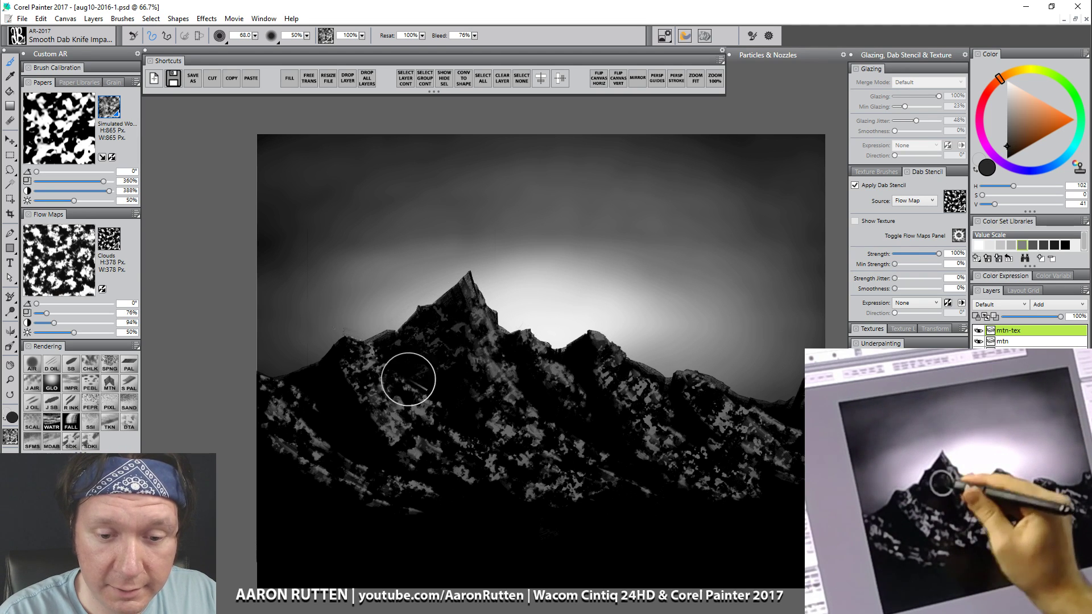
mouse_move(336, 366)
left_mouse_down()
mouse_move(314, 397)
mouse_move(357, 413)
mouse_move(371, 434)
left_mouse_up()
left_click_drag(522, 341, 537, 375)
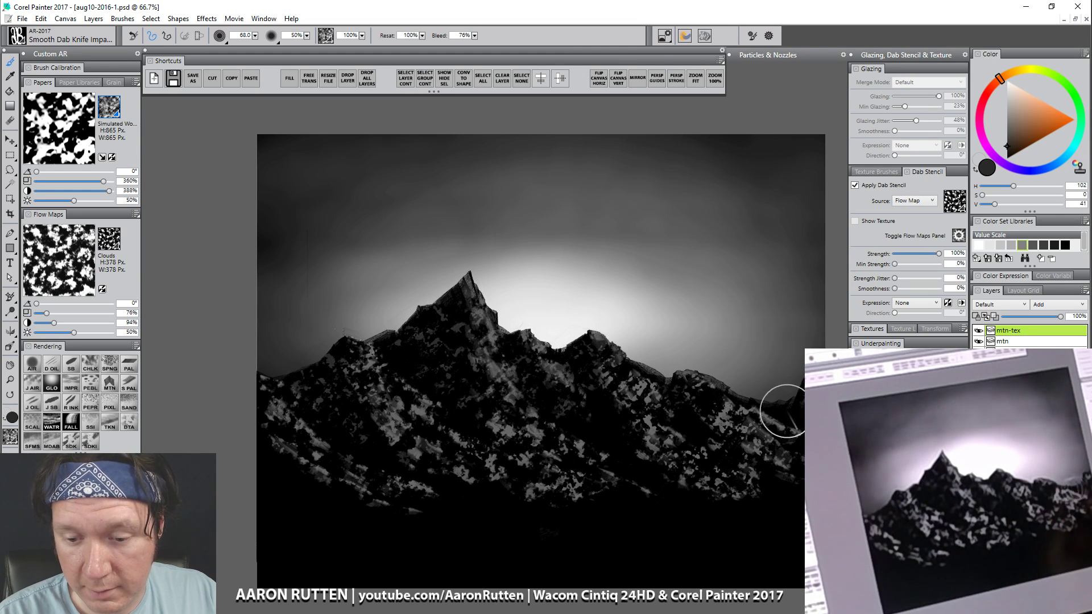
mouse_move(254, 495)
left_mouse_down()
mouse_move(294, 484)
mouse_move(243, 534)
mouse_move(321, 489)
mouse_move(272, 534)
mouse_move(346, 503)
mouse_move(308, 541)
mouse_move(346, 545)
left_mouse_up()
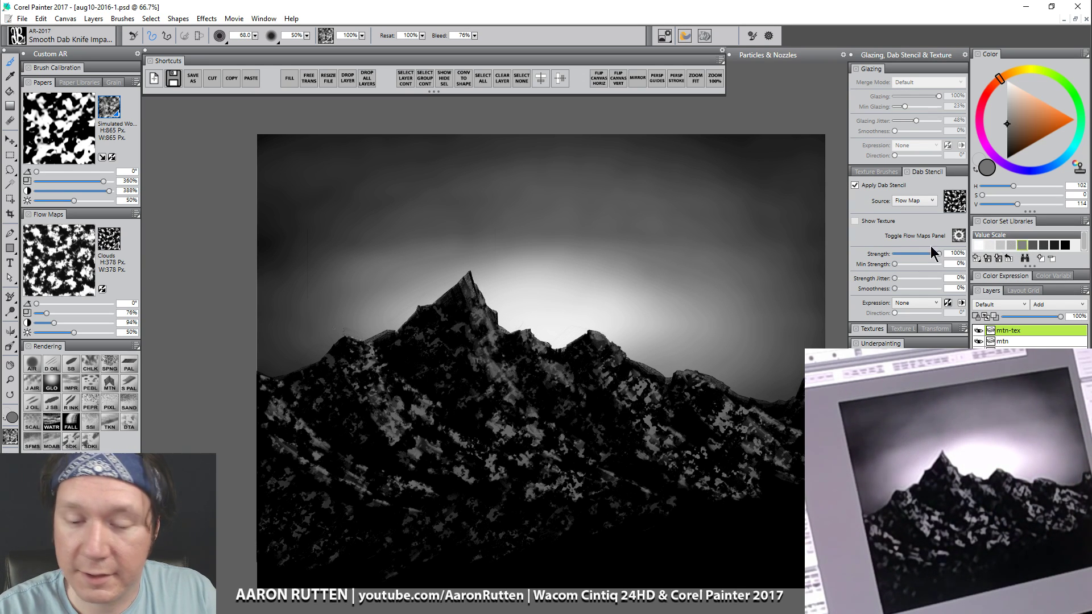
Step: Paint brighter rock texture in grey of value 114 over the lit slopes of the peaks
mouse_move(401, 346)
left_mouse_down()
mouse_move(402, 411)
mouse_move(423, 406)
mouse_move(384, 372)
mouse_move(469, 446)
mouse_move(277, 398)
mouse_move(416, 491)
mouse_move(507, 392)
mouse_move(481, 318)
mouse_move(482, 339)
mouse_move(536, 384)
left_mouse_up()
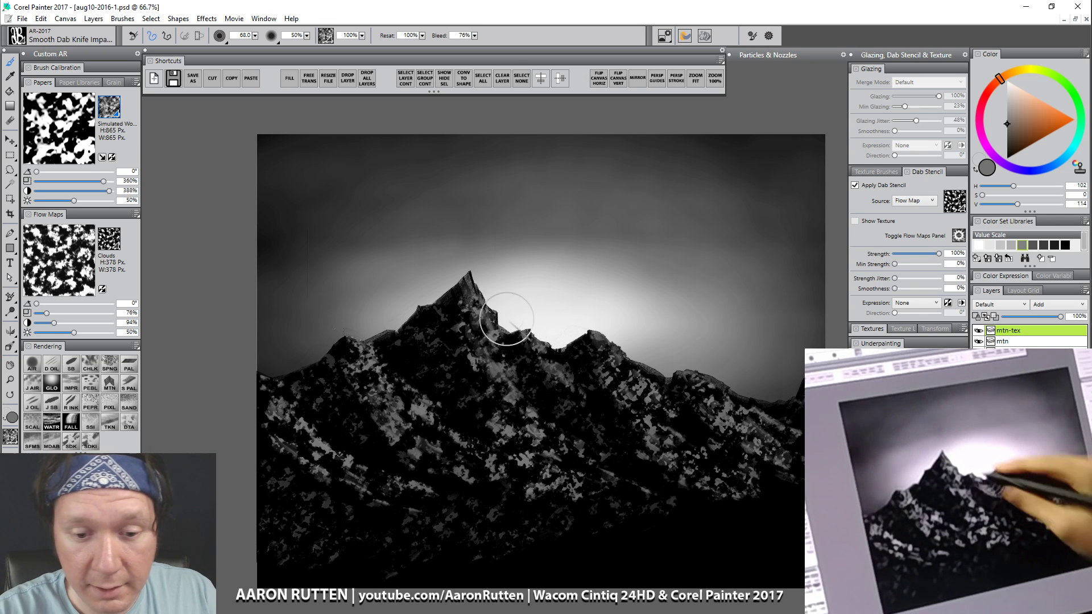
mouse_move(505, 319)
left_mouse_down()
mouse_move(454, 302)
mouse_move(489, 392)
mouse_move(485, 365)
left_mouse_up()
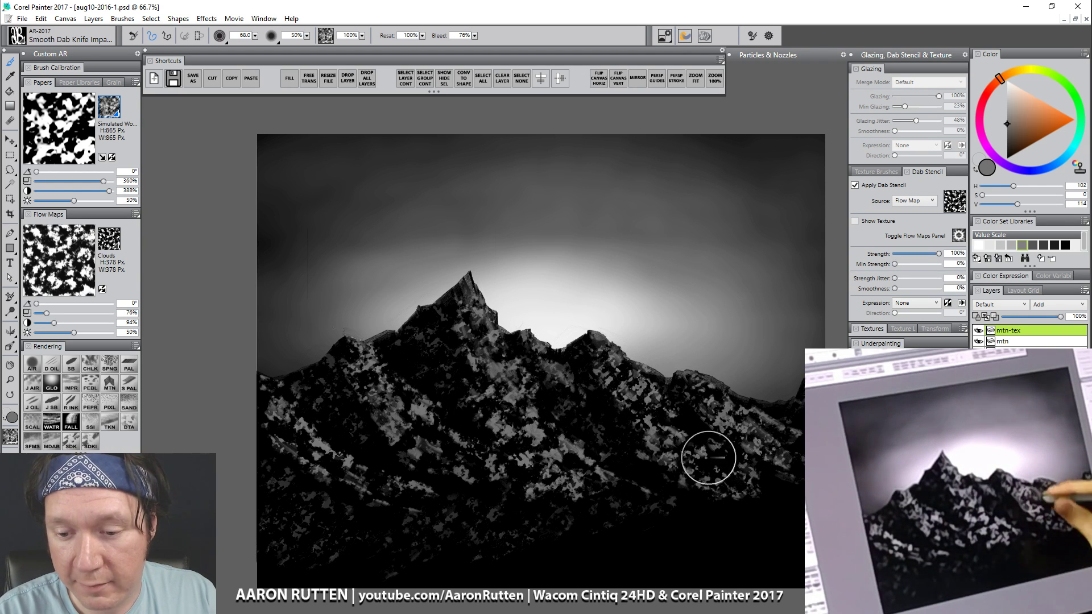
mouse_move(356, 357)
left_mouse_down()
mouse_move(390, 408)
mouse_move(397, 392)
mouse_move(454, 444)
mouse_move(270, 388)
mouse_move(338, 479)
mouse_move(276, 436)
mouse_move(405, 516)
mouse_move(307, 477)
mouse_move(420, 515)
mouse_move(366, 505)
left_mouse_up()
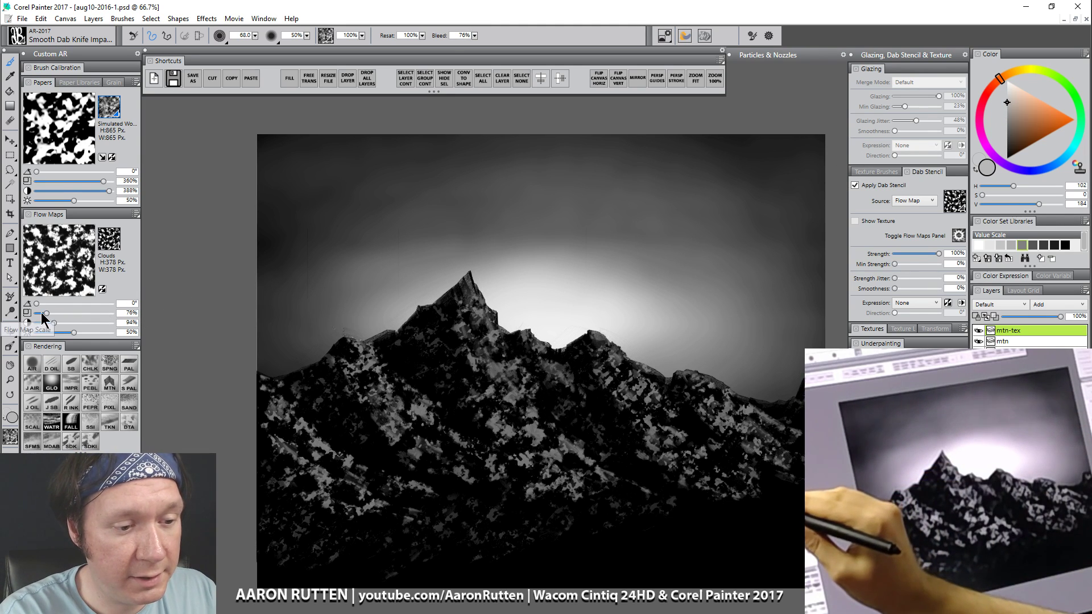
Step: Paint light-grey (value 184) highlights on the lit slopes, enlarging the flow map scale to 127% and then 181%
left_click_drag(47, 313, 57, 313)
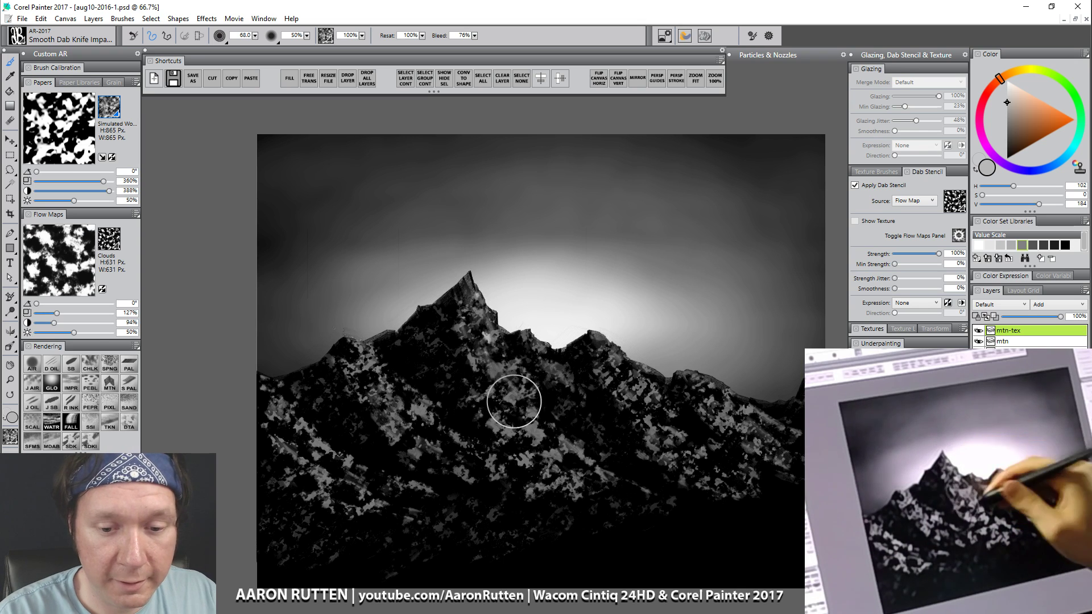
left_click_drag(477, 290, 530, 418)
left_click_drag(485, 348, 526, 444)
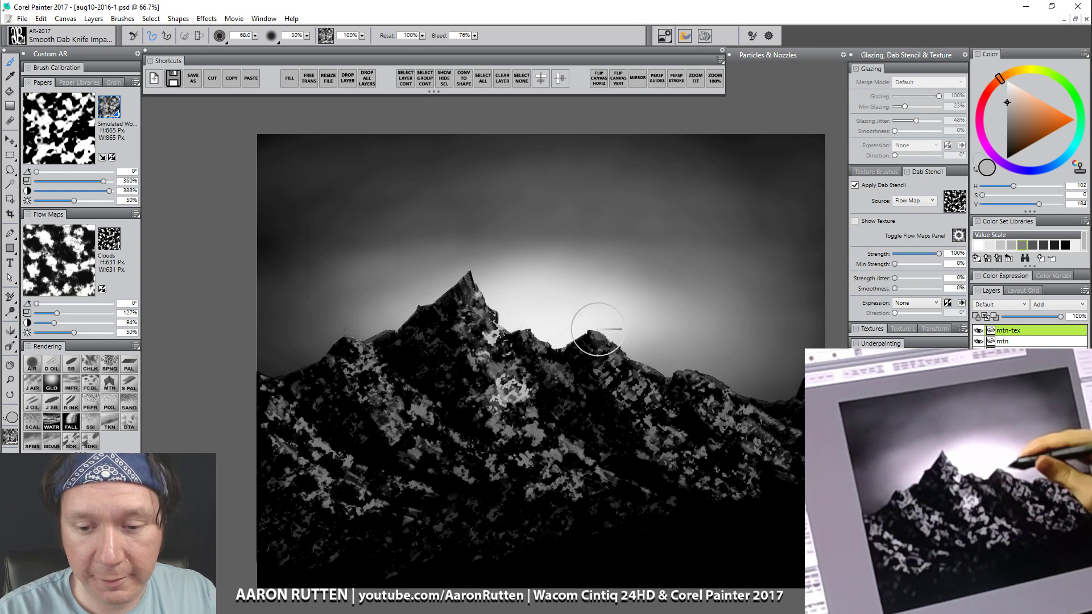
left_click_drag(598, 329, 632, 370)
left_click_drag(697, 377, 750, 426)
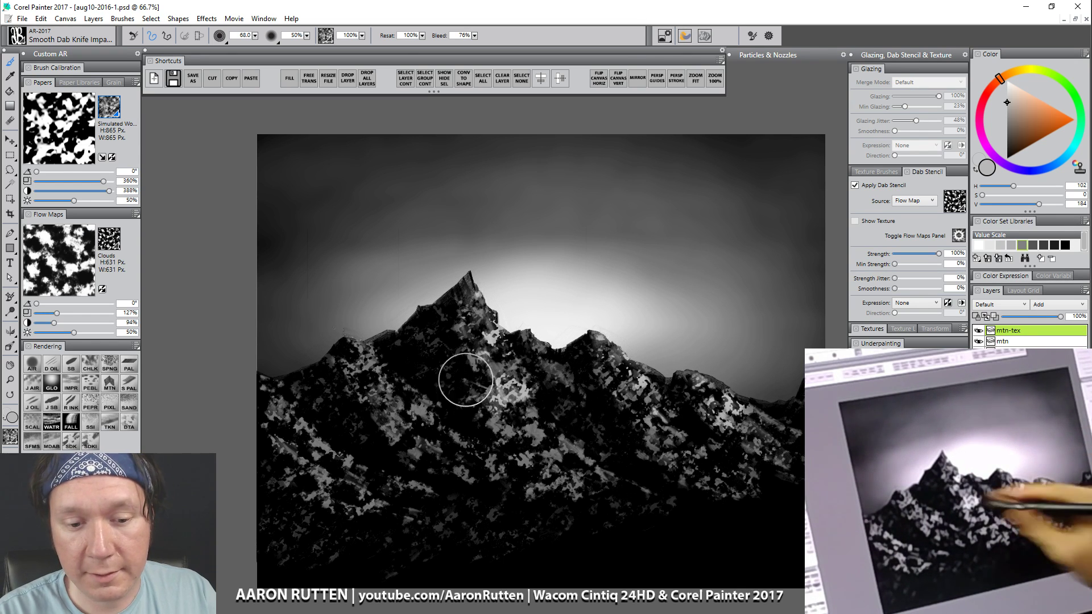
mouse_move(429, 446)
left_mouse_down()
mouse_move(290, 405)
mouse_move(346, 500)
left_mouse_up()
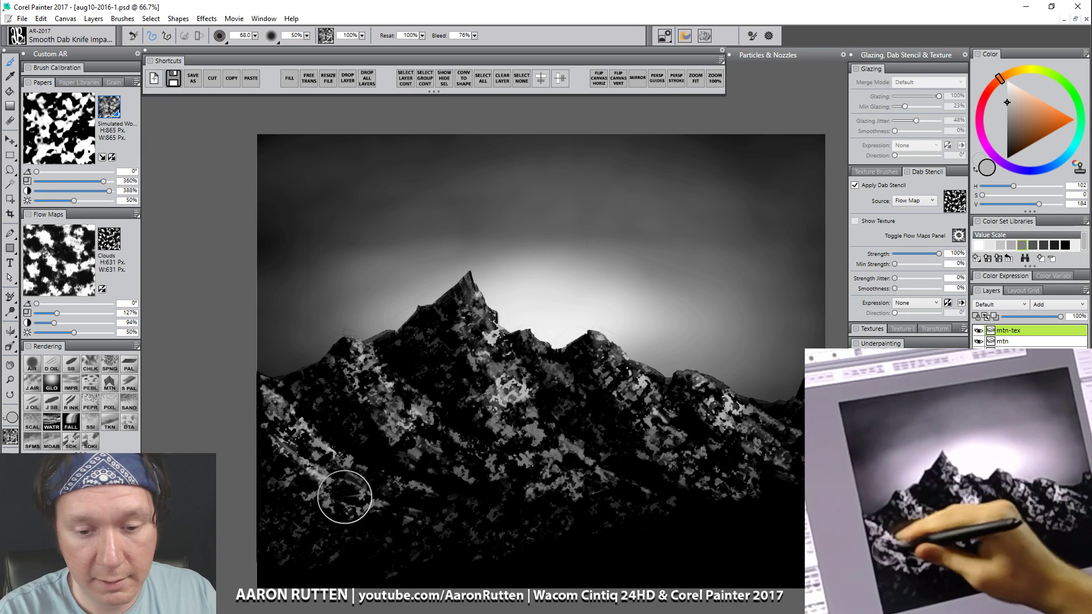
left_click_drag(507, 398, 516, 453)
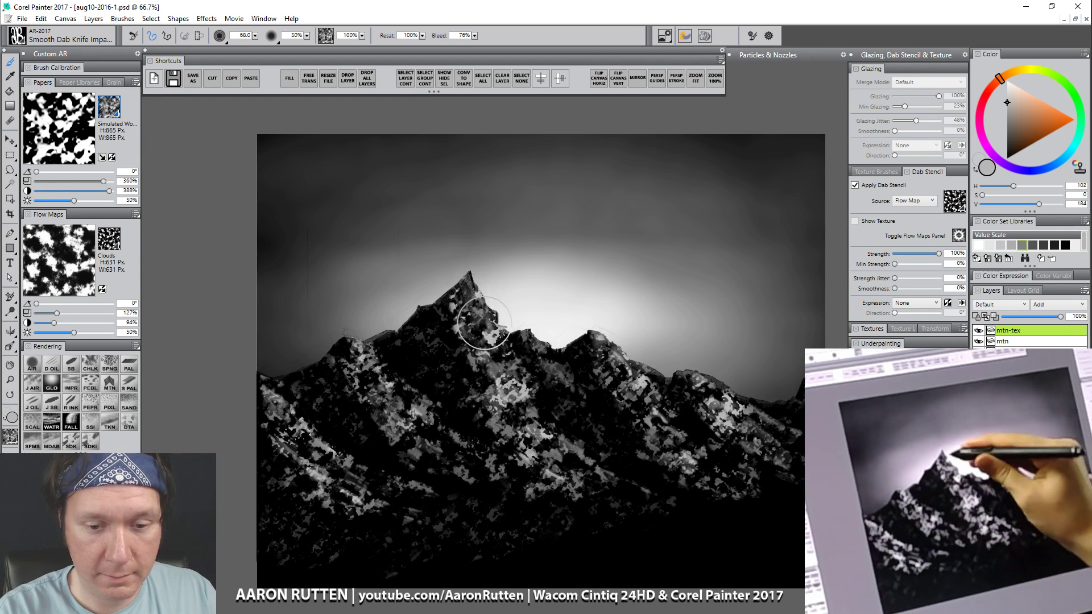
left_click_drag(56, 312, 67, 312)
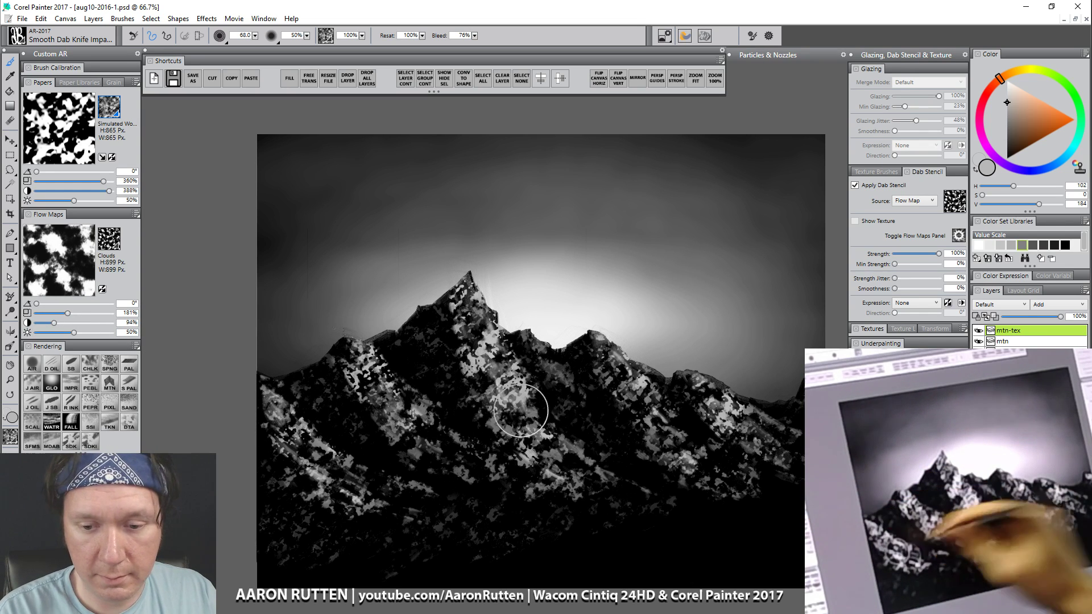
Step: Enlarge the flow map scale to 255%, sample a darker grey of value 82, and paint texture over the shadowed slopes and foreground
left_click_drag(67, 313, 82, 313)
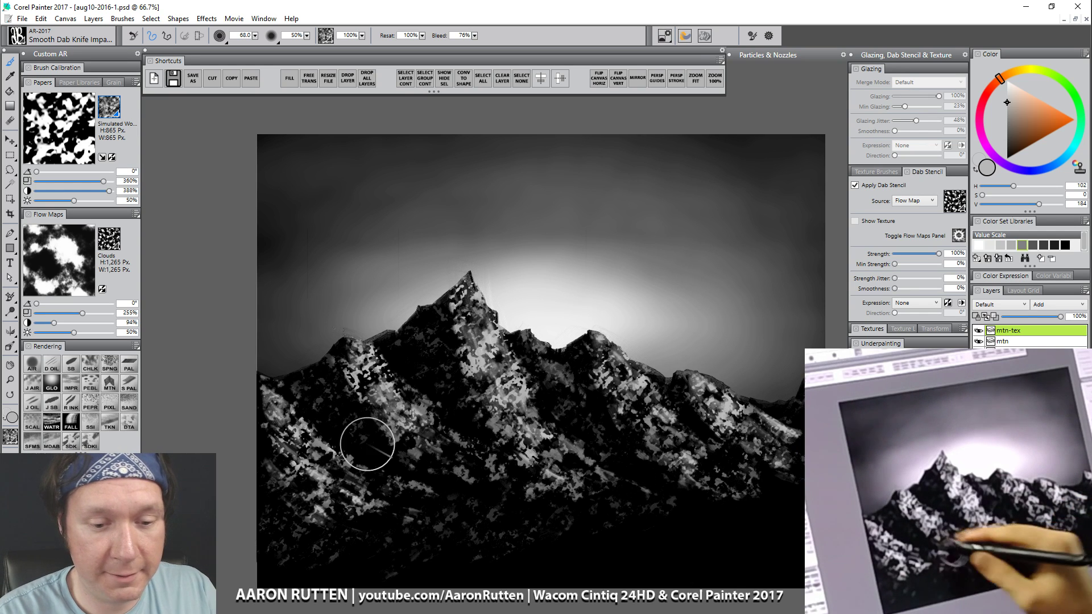
left_click(427, 311, "alt")
mouse_move(427, 311)
left_mouse_down()
mouse_move(368, 352)
mouse_move(437, 320)
mouse_move(374, 370)
mouse_move(446, 329)
mouse_move(392, 378)
mouse_move(443, 365)
mouse_move(372, 395)
mouse_move(337, 365)
mouse_move(306, 422)
mouse_move(346, 449)
left_mouse_up()
left_click_drag(538, 350, 585, 353)
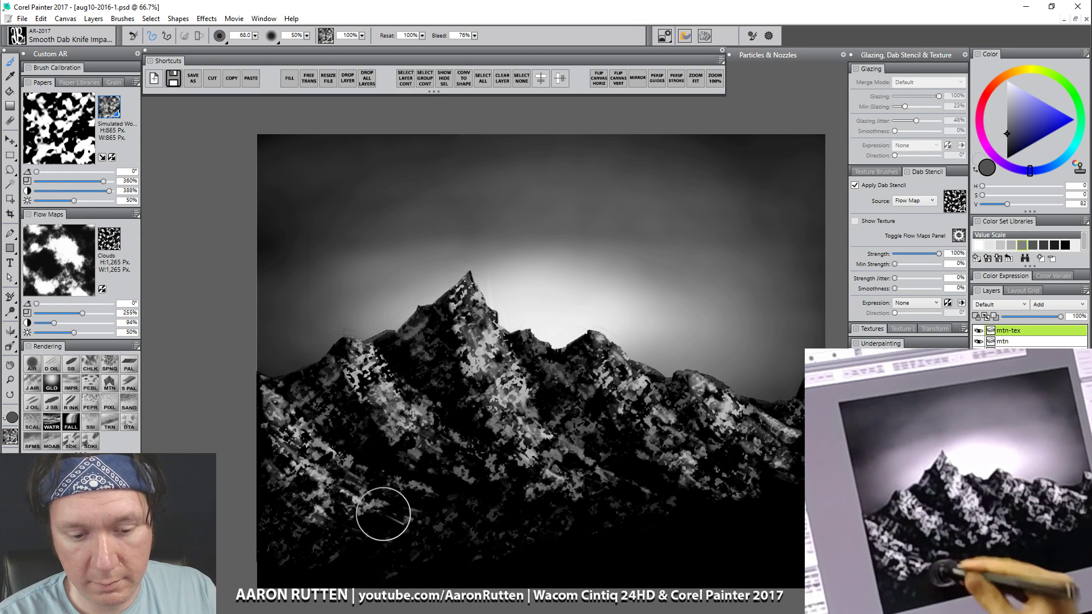
mouse_move(383, 516)
left_mouse_down()
mouse_move(339, 534)
mouse_move(487, 520)
mouse_move(462, 529)
mouse_move(597, 531)
mouse_move(421, 553)
mouse_move(444, 559)
mouse_move(614, 544)
mouse_move(664, 528)
mouse_move(669, 538)
mouse_move(783, 530)
mouse_move(744, 522)
mouse_move(679, 530)
mouse_move(566, 563)
mouse_move(616, 567)
mouse_move(367, 563)
mouse_move(459, 572)
left_mouse_up()
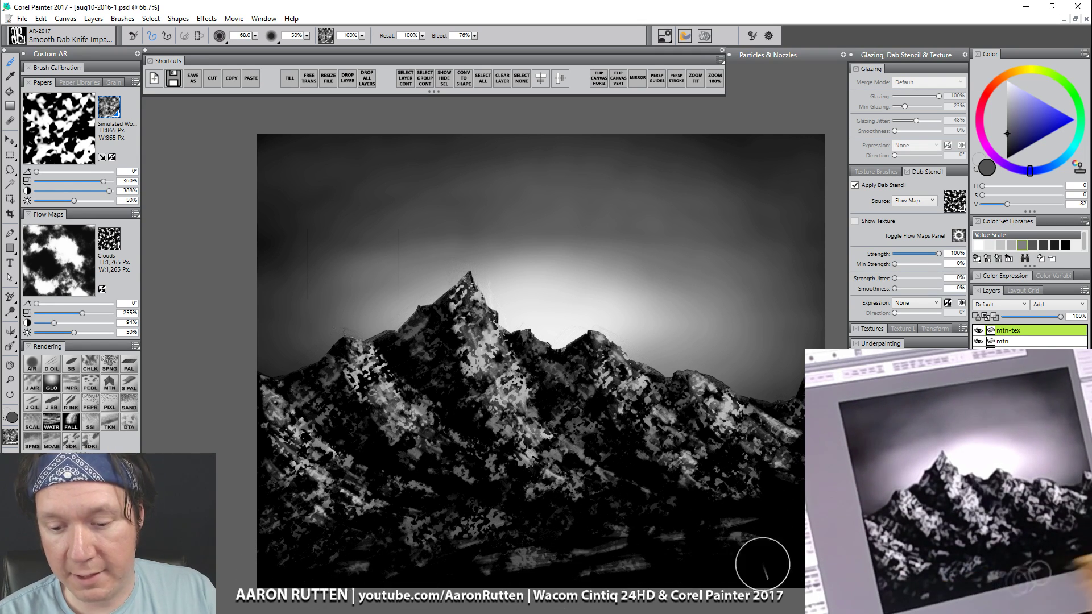
left_click_drag(763, 562, 757, 542)
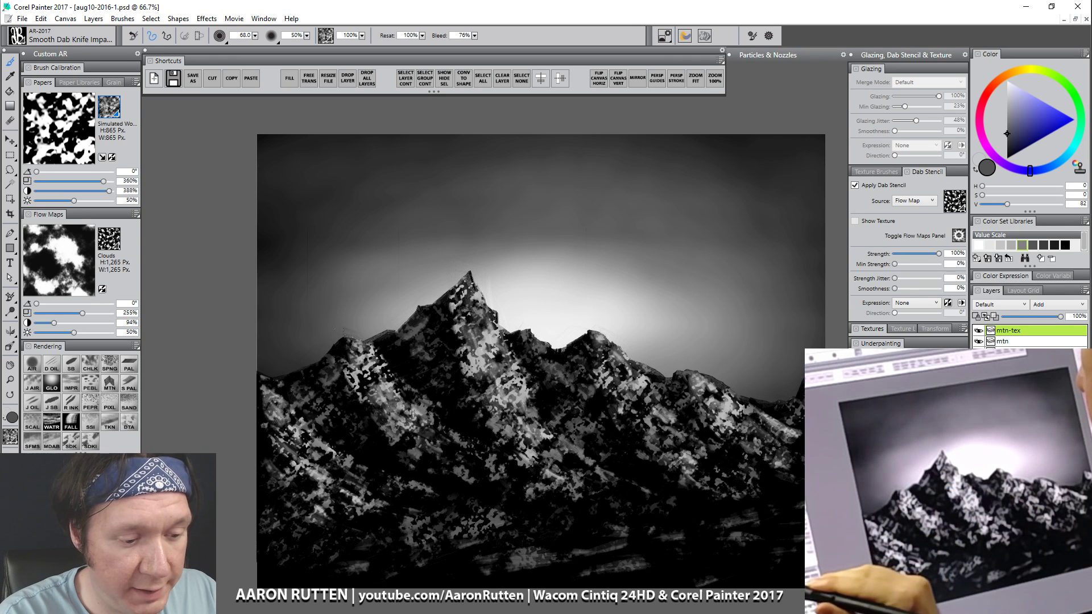
Step: Switch to the Coarse Oily Blender 2 brush
left_click(52, 512)
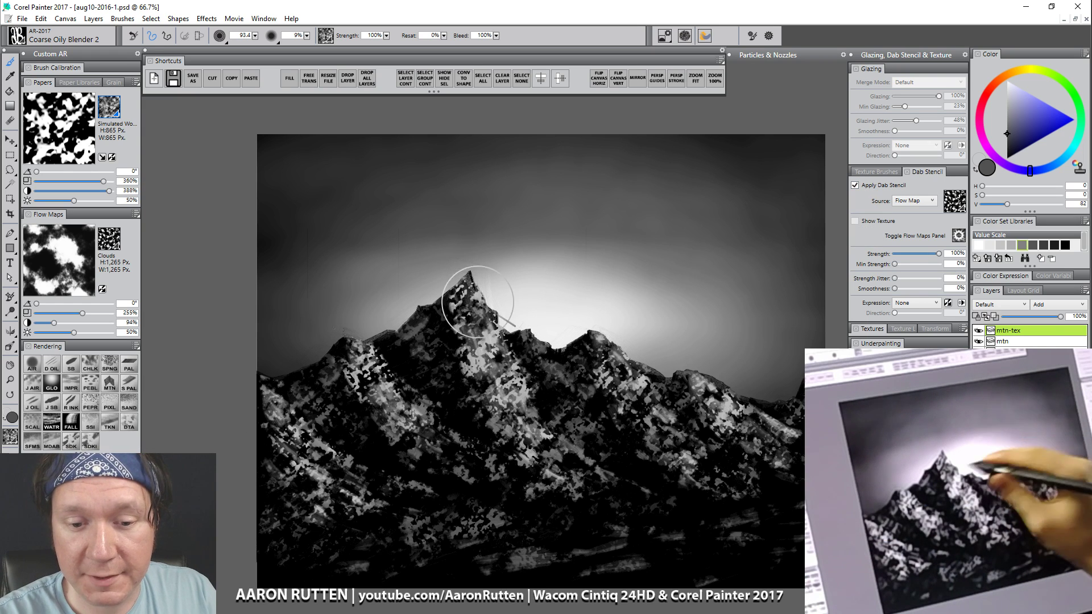
Step: Blend the rock texture along the slopes from the central peak down to the foreground, first with a smaller brush, then at size 98.3
key("bracketleft")
key("bracketleft")
key("bracketleft")
left_click_drag(464, 303, 481, 353)
key("ctrl+z")
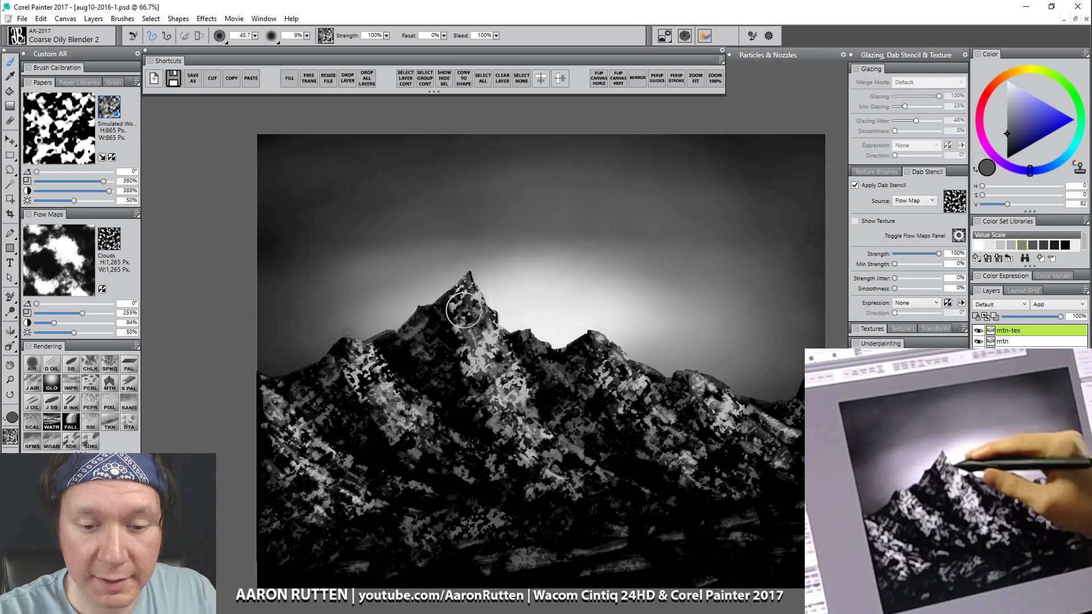
mouse_move(463, 295)
left_mouse_down()
mouse_move(475, 346)
mouse_move(486, 346)
mouse_move(467, 293)
mouse_move(490, 363)
mouse_move(470, 339)
mouse_move(498, 374)
mouse_move(487, 341)
mouse_move(483, 367)
mouse_move(492, 356)
mouse_move(474, 356)
mouse_move(491, 365)
mouse_move(497, 337)
mouse_move(518, 377)
mouse_move(492, 371)
mouse_move(516, 388)
mouse_move(506, 394)
mouse_move(529, 427)
mouse_move(513, 382)
mouse_move(549, 426)
mouse_move(516, 414)
mouse_move(542, 385)
mouse_move(533, 355)
mouse_move(370, 393)
mouse_move(371, 369)
mouse_move(394, 410)
mouse_move(441, 450)
mouse_move(366, 353)
mouse_move(378, 373)
mouse_move(312, 417)
mouse_move(282, 415)
mouse_move(302, 436)
mouse_move(282, 435)
mouse_move(374, 495)
mouse_move(297, 468)
mouse_move(340, 486)
mouse_move(329, 468)
mouse_move(299, 477)
mouse_move(375, 523)
mouse_move(598, 397)
mouse_move(614, 364)
left_mouse_up()
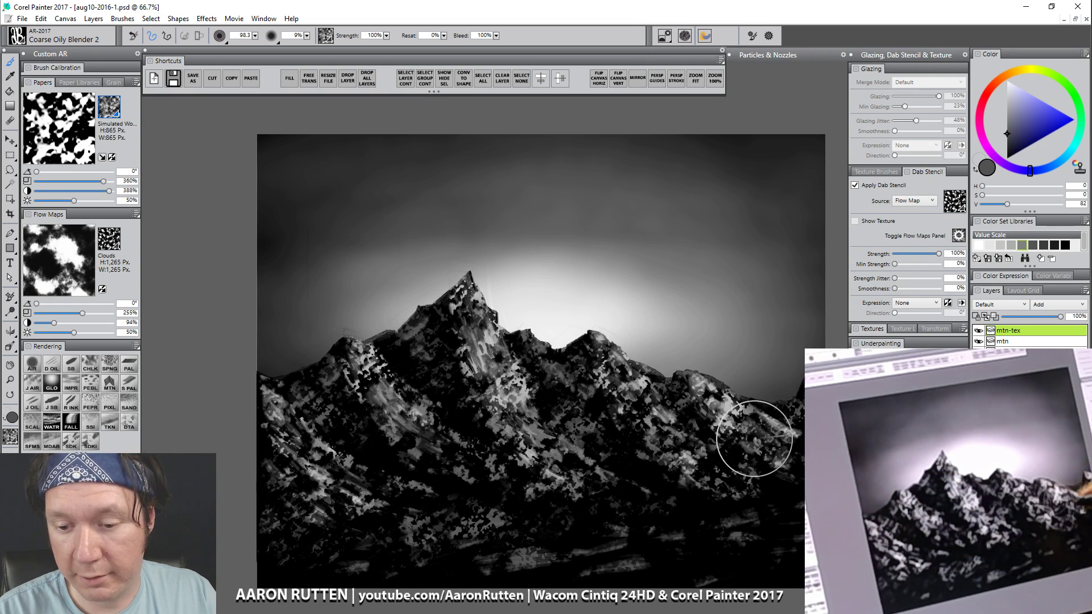
mouse_move(706, 393)
left_mouse_down()
mouse_move(775, 446)
mouse_move(794, 441)
mouse_move(772, 451)
left_mouse_up()
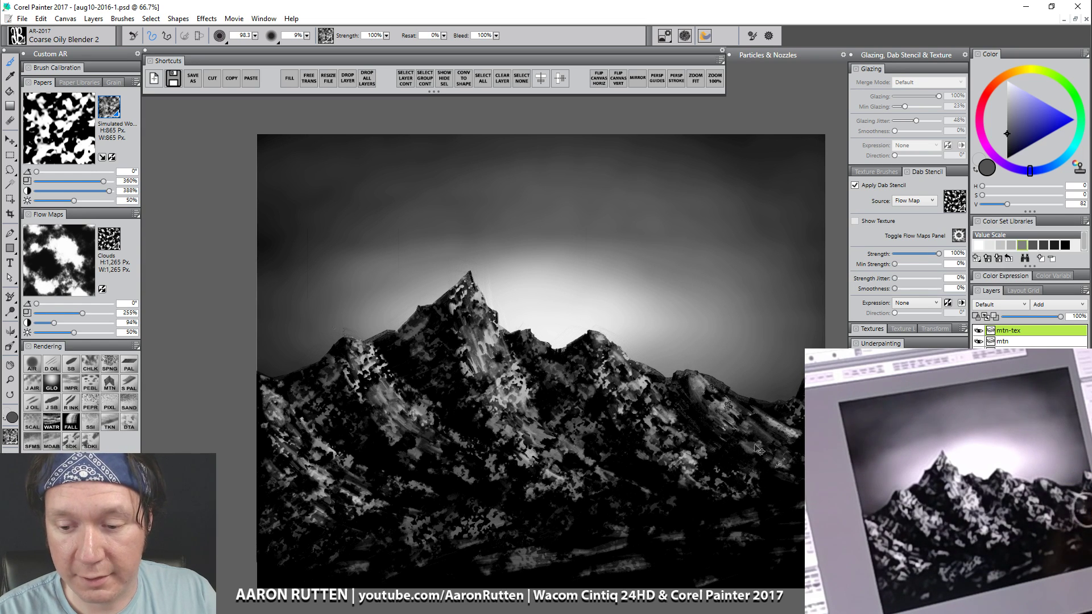
key("ctrl+z")
key("ctrl+z")
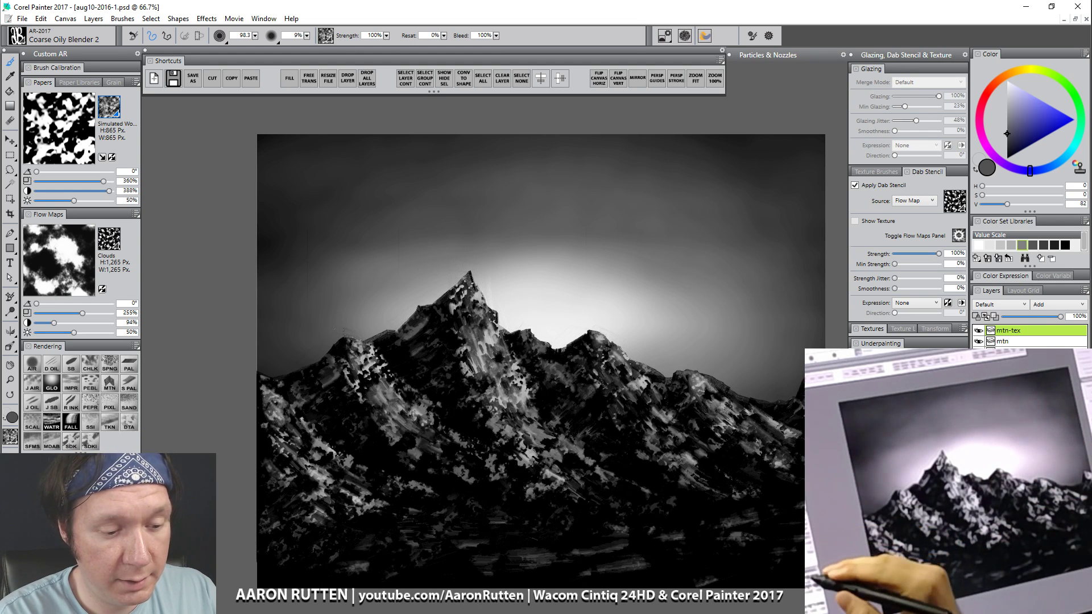
Step: Paint light-grey (value 175) rock texture on the lit slopes of all peaks using the Smooth Dab Knife Impasto brush and the Gravel flow map
left_click(91, 442)
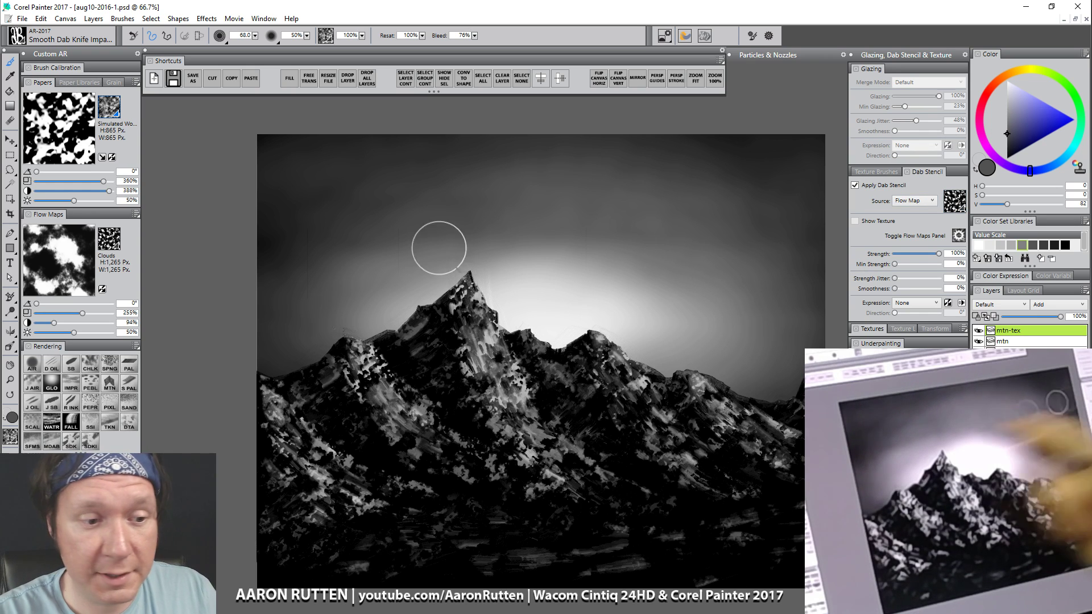
left_click(109, 239)
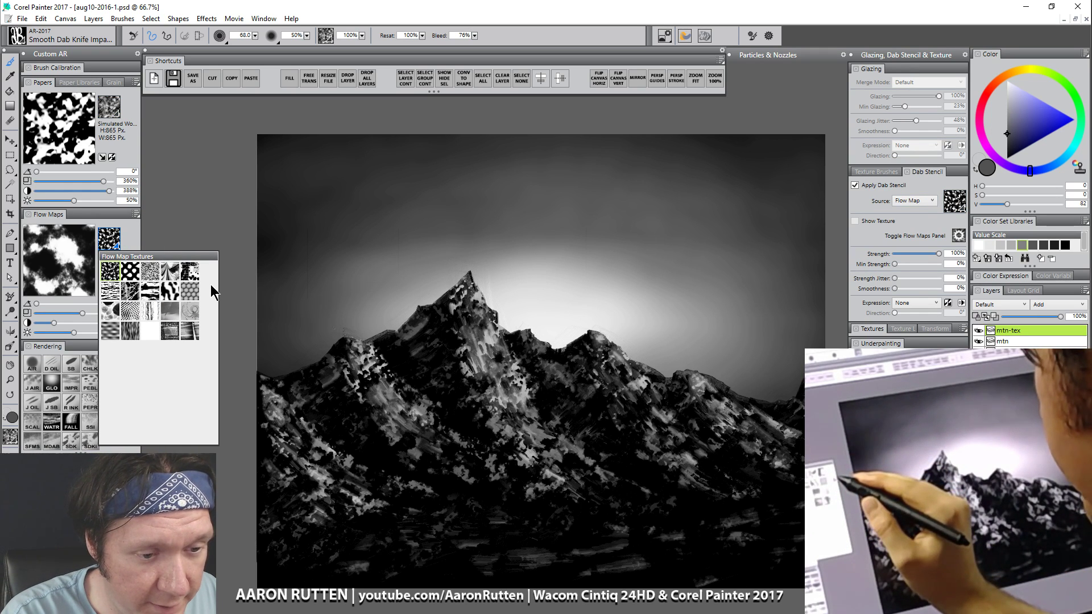
left_click(150, 272)
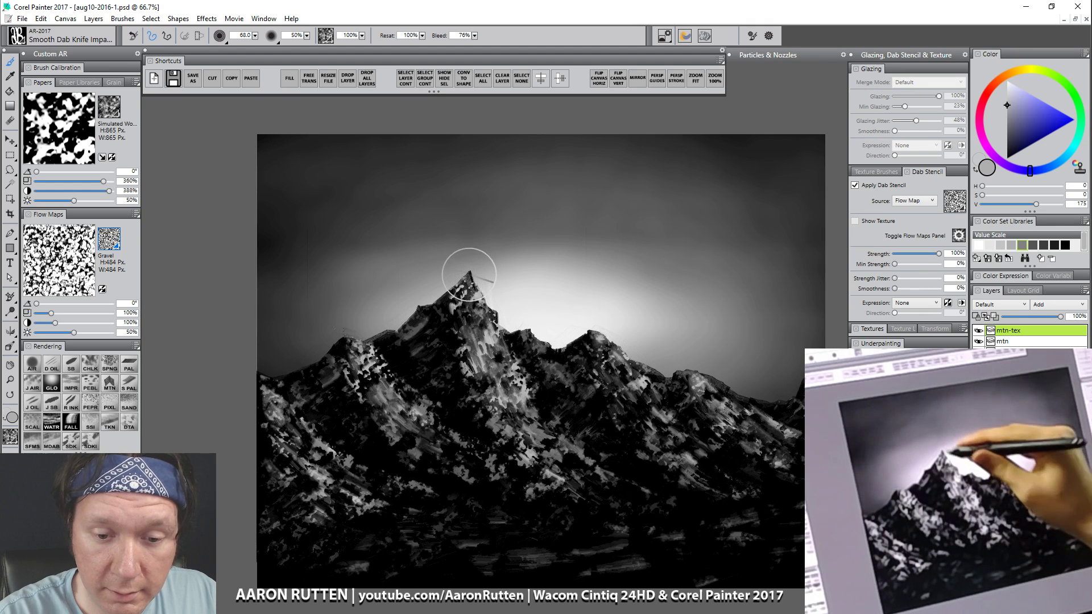
left_click_drag(470, 275, 503, 357)
mouse_move(550, 421)
left_mouse_down()
mouse_move(522, 380)
mouse_move(589, 447)
mouse_move(547, 436)
mouse_move(570, 471)
mouse_move(523, 442)
mouse_move(662, 417)
mouse_move(602, 340)
mouse_move(638, 419)
mouse_move(642, 367)
mouse_move(671, 426)
mouse_move(714, 389)
mouse_move(751, 442)
mouse_move(728, 392)
mouse_move(698, 384)
mouse_move(773, 457)
mouse_move(687, 414)
mouse_move(644, 424)
mouse_move(777, 467)
left_mouse_up()
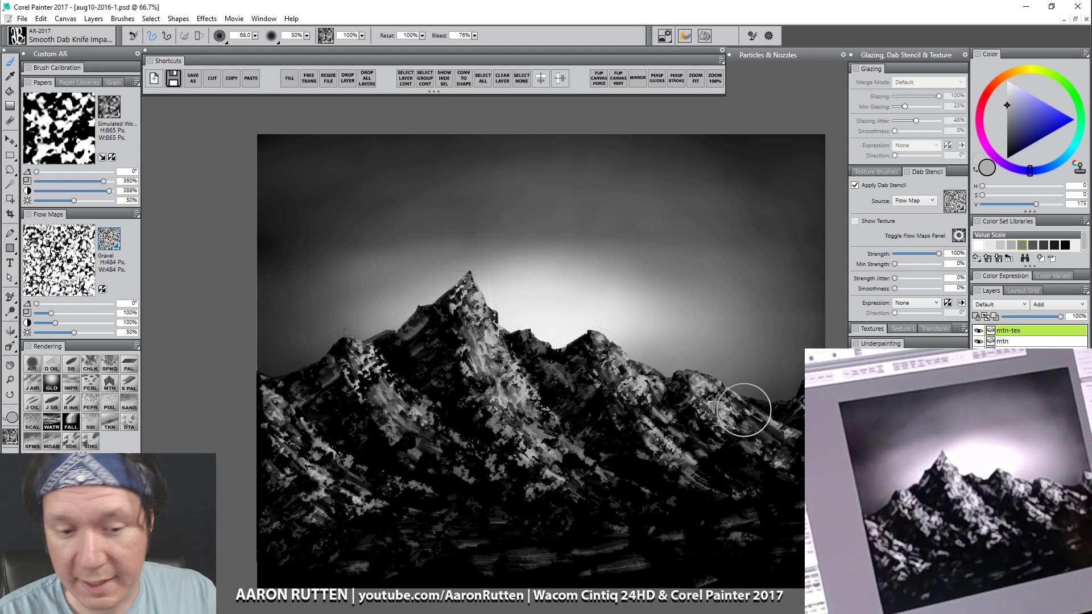
mouse_move(342, 341)
left_mouse_down()
mouse_move(400, 427)
mouse_move(353, 339)
mouse_move(410, 422)
mouse_move(396, 365)
mouse_move(386, 381)
mouse_move(420, 408)
mouse_move(370, 381)
mouse_move(437, 429)
mouse_move(419, 408)
mouse_move(368, 427)
mouse_move(271, 395)
mouse_move(315, 439)
mouse_move(278, 380)
mouse_move(262, 397)
mouse_move(347, 462)
mouse_move(303, 429)
mouse_move(290, 451)
left_mouse_up()
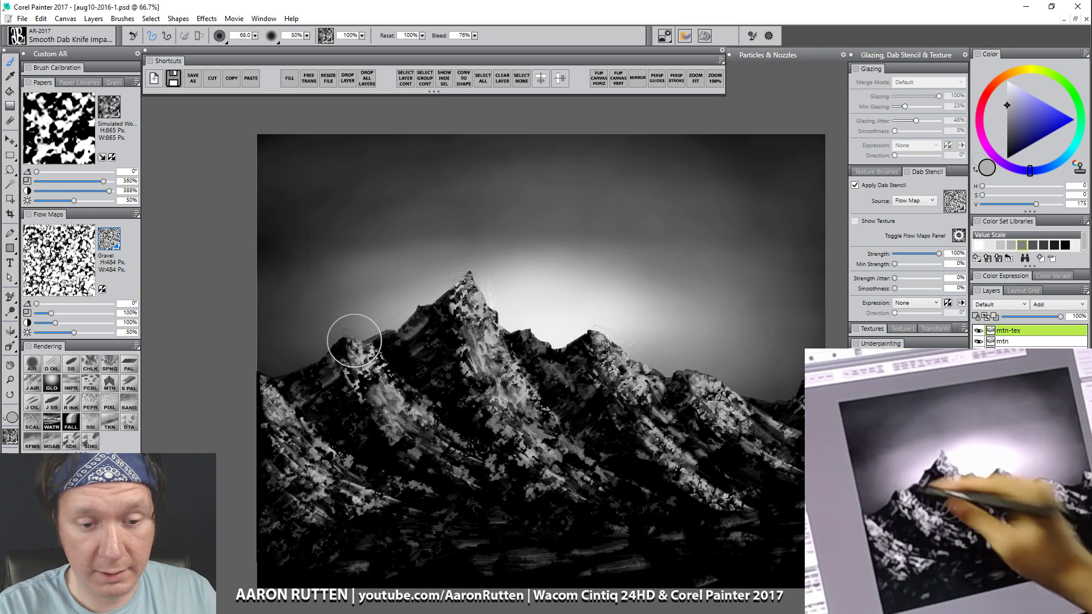
mouse_move(354, 341)
left_mouse_down()
mouse_move(423, 423)
mouse_move(379, 388)
mouse_move(351, 329)
mouse_move(399, 426)
left_mouse_up()
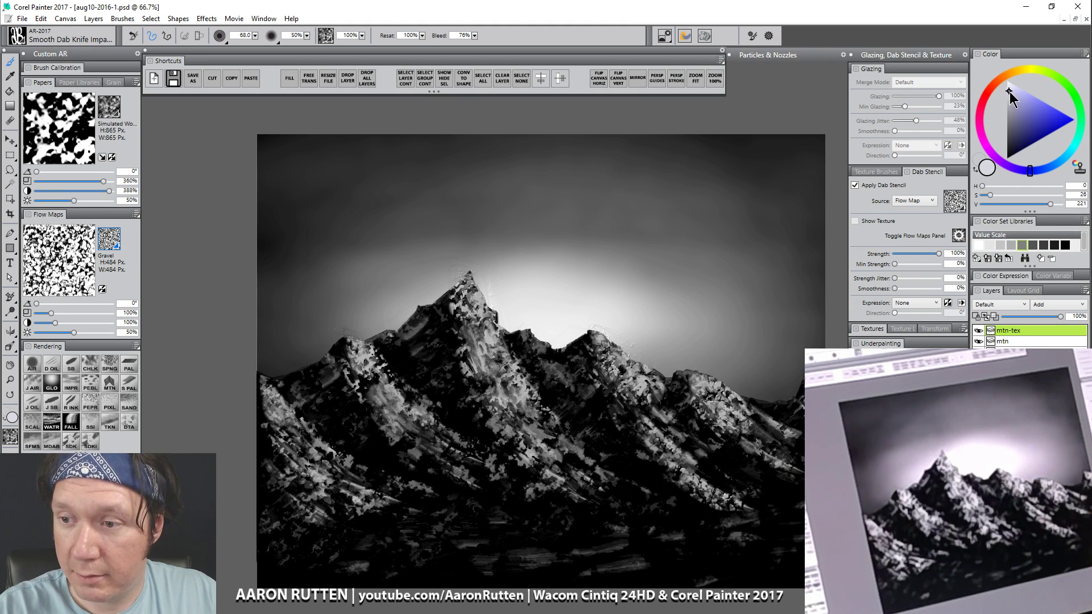
Step: Scale the Gravel flow map to 167% and paint near-white (value 240) highlights on the lit slopes of the central peak and its right neighbour
left_click_drag(50, 313, 66, 314)
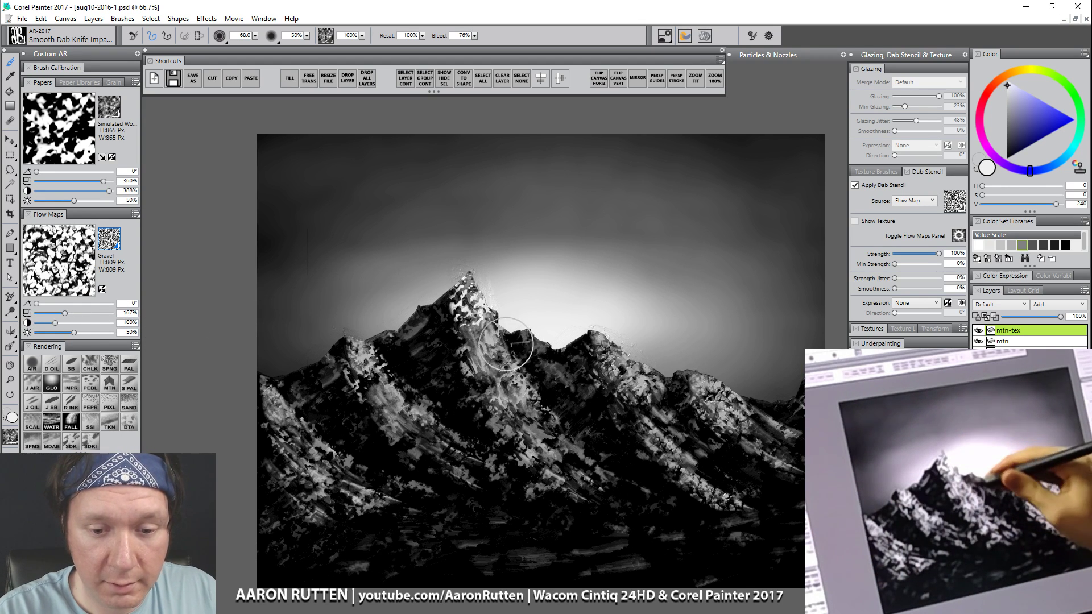
mouse_move(467, 259)
left_mouse_down()
mouse_move(509, 380)
mouse_move(485, 291)
mouse_move(476, 294)
mouse_move(488, 304)
mouse_move(461, 296)
mouse_move(485, 305)
mouse_move(470, 268)
mouse_move(520, 368)
mouse_move(497, 336)
mouse_move(487, 348)
mouse_move(559, 408)
left_mouse_up()
mouse_move(605, 338)
left_mouse_down()
mouse_move(630, 378)
mouse_move(615, 343)
mouse_move(696, 380)
mouse_move(762, 368)
mouse_move(695, 365)
mouse_move(768, 422)
mouse_move(809, 387)
mouse_move(729, 366)
mouse_move(497, 384)
mouse_move(567, 460)
mouse_move(723, 419)
mouse_move(576, 424)
mouse_move(576, 472)
mouse_move(694, 469)
left_mouse_up()
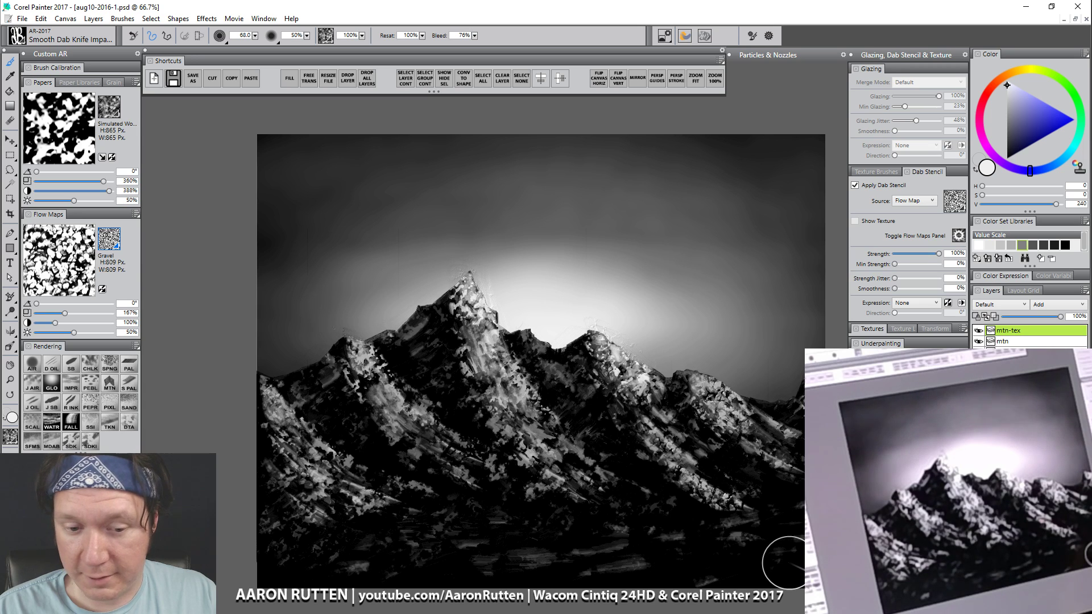
Step: Sample a dark grey of value 78 and paint Gravel texture over the shaded slopes and valleys between the peaks
left_click(458, 338, "alt")
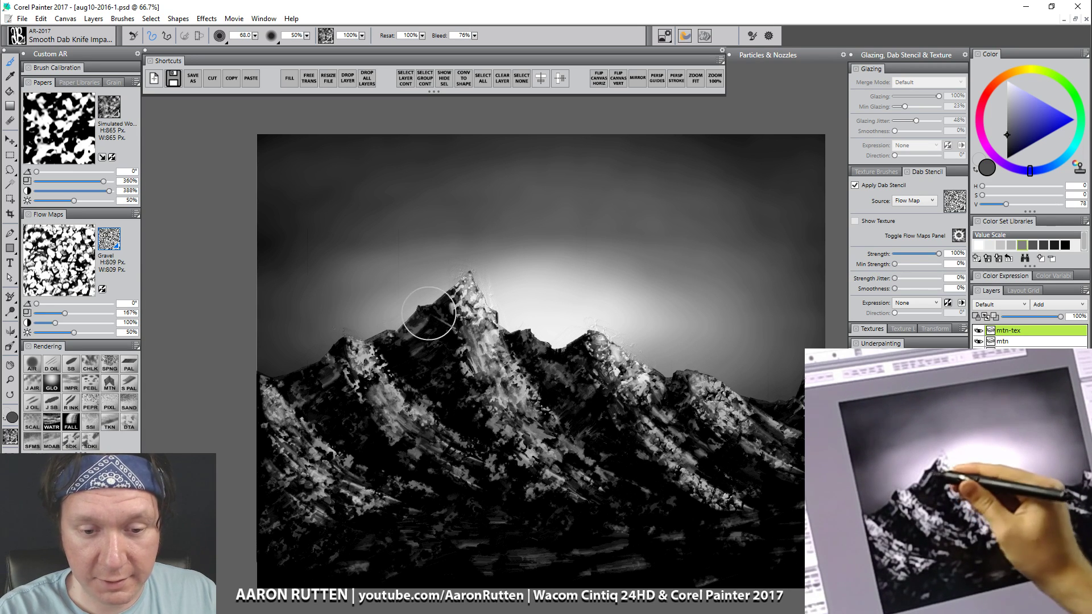
mouse_move(444, 317)
left_mouse_down()
mouse_move(386, 347)
mouse_move(444, 326)
mouse_move(419, 357)
mouse_move(433, 300)
mouse_move(362, 359)
mouse_move(445, 353)
mouse_move(445, 380)
left_mouse_up()
left_click_drag(538, 347, 510, 356)
left_click_drag(582, 353, 565, 413)
mouse_move(645, 417)
left_mouse_down()
mouse_move(689, 407)
mouse_move(671, 390)
mouse_move(649, 410)
left_mouse_up()
left_click_drag(586, 356, 563, 412)
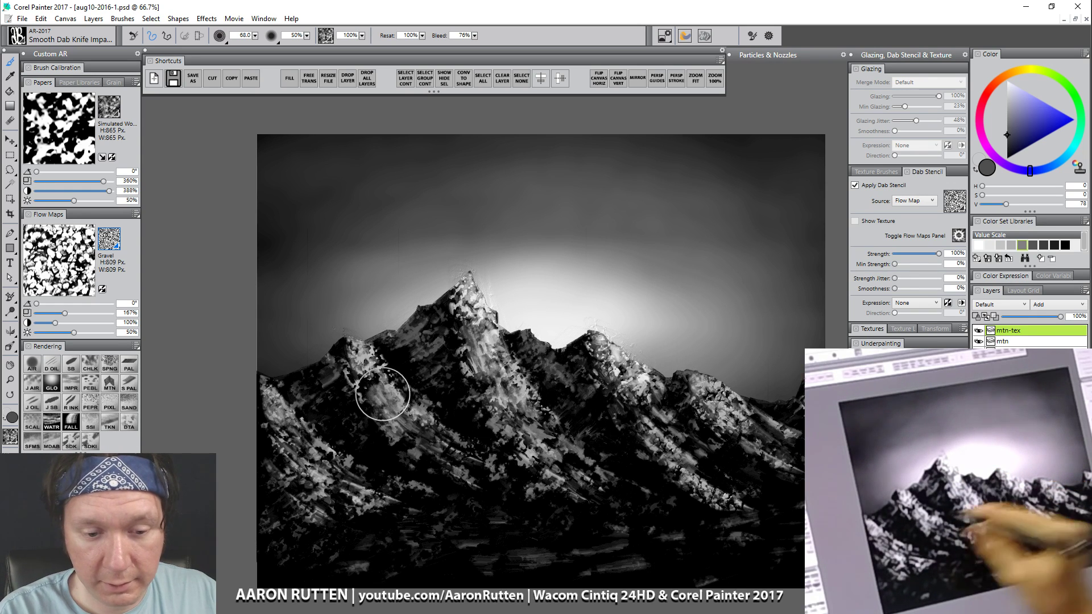
mouse_move(382, 394)
left_mouse_down()
mouse_move(323, 364)
mouse_move(287, 392)
mouse_move(333, 376)
mouse_move(310, 408)
mouse_move(345, 403)
mouse_move(327, 440)
mouse_move(359, 430)
mouse_move(339, 334)
mouse_move(325, 378)
left_mouse_up()
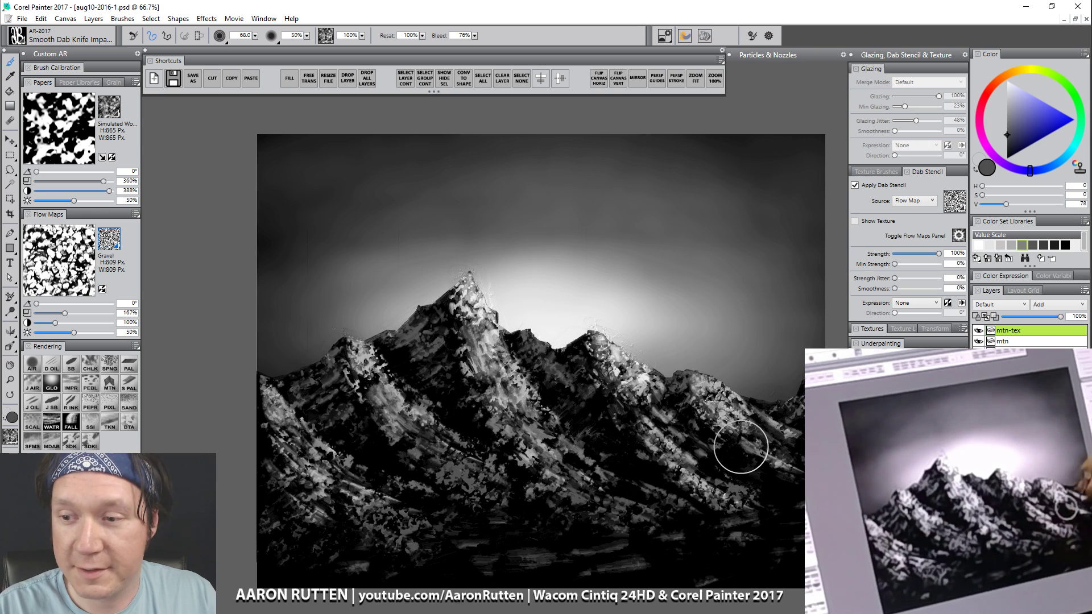
Step: Add near-white (value 232) highlights to the ridges, reducing the brush size to 39.9 for finer touches
left_click_drag(1018, 99, 1007, 87)
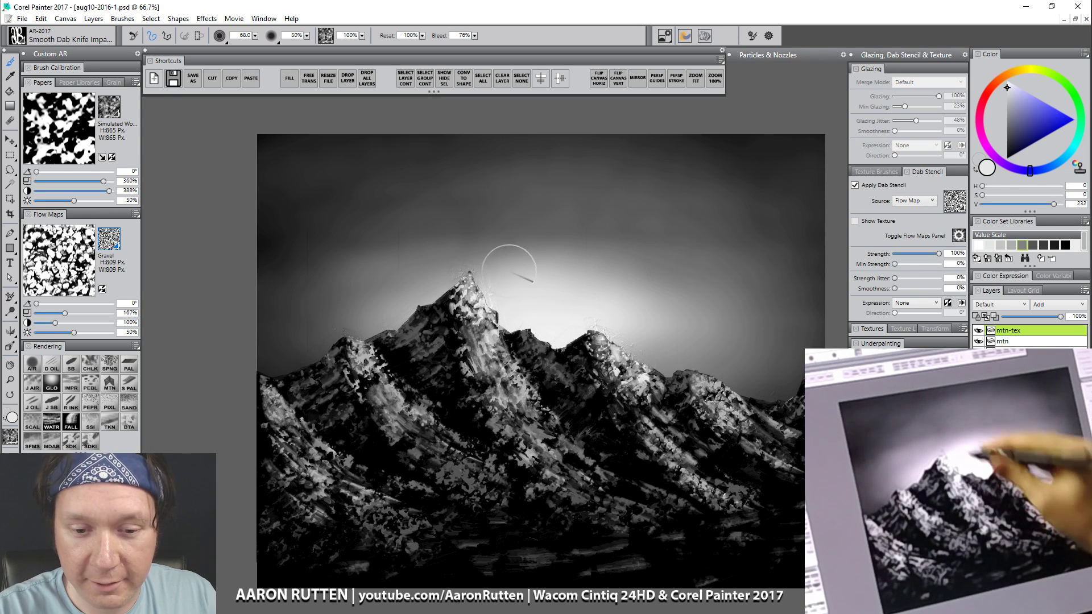
left_click_drag(482, 263, 484, 270)
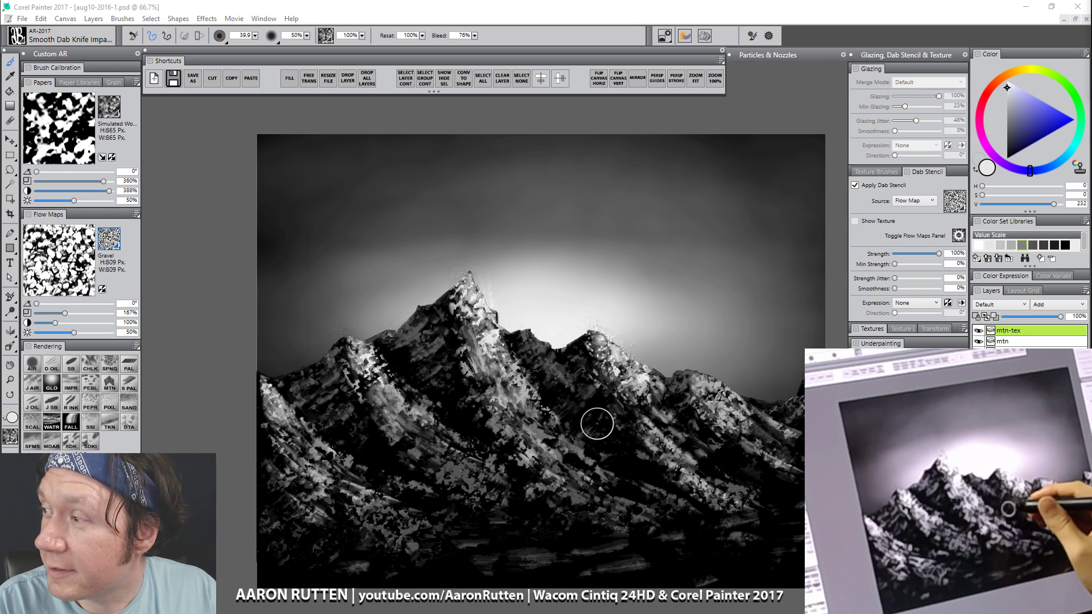
mouse_move(625, 434)
left_mouse_down()
mouse_move(569, 405)
mouse_move(605, 448)
left_mouse_up()
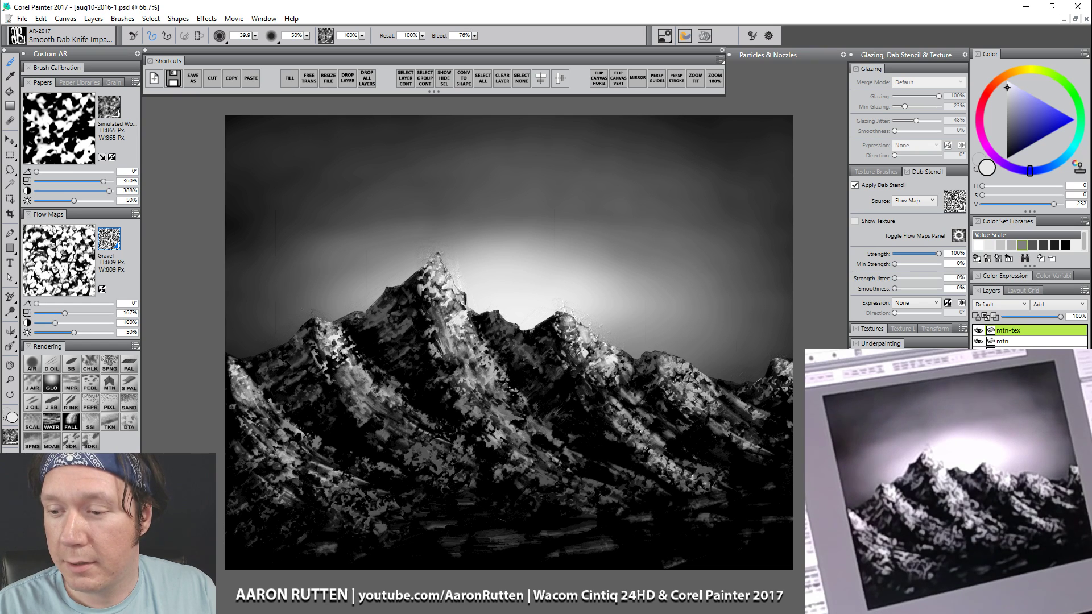
Step: Hide and reshow the mtn-tex layer to compare the texture, and examine the peaks at 100% zoom
left_click(979, 330)
left_click(979, 331)
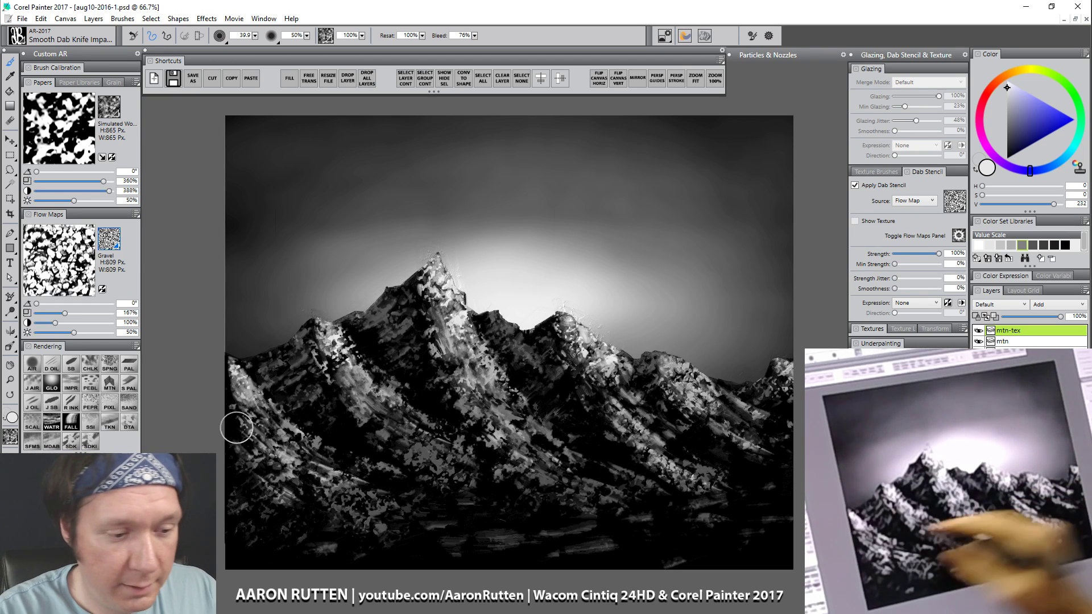
left_click(11, 380)
left_click(450, 285)
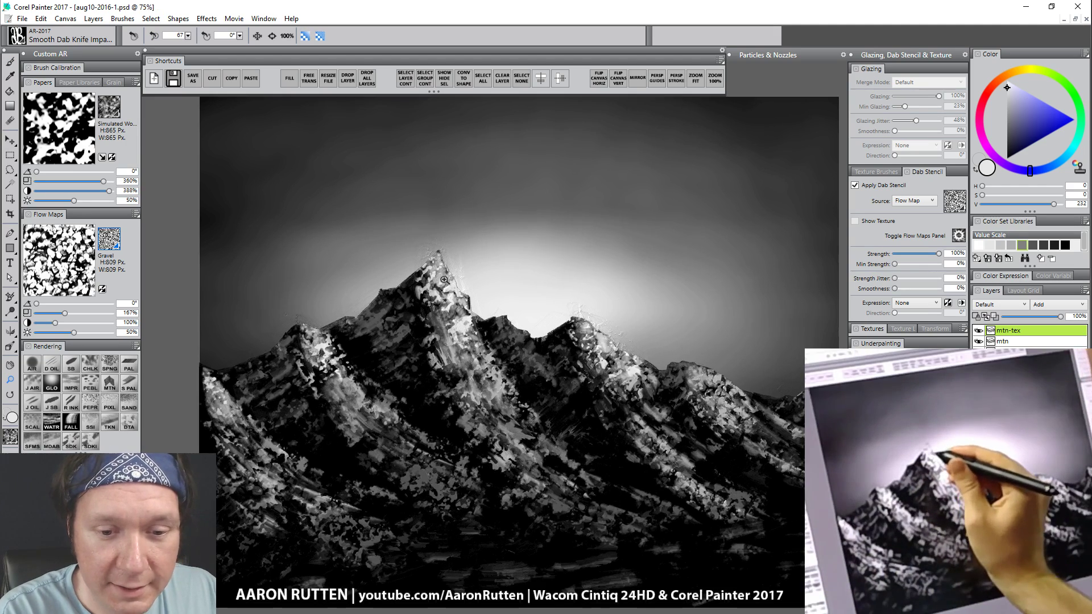
left_click_drag(480, 336, 561, 379)
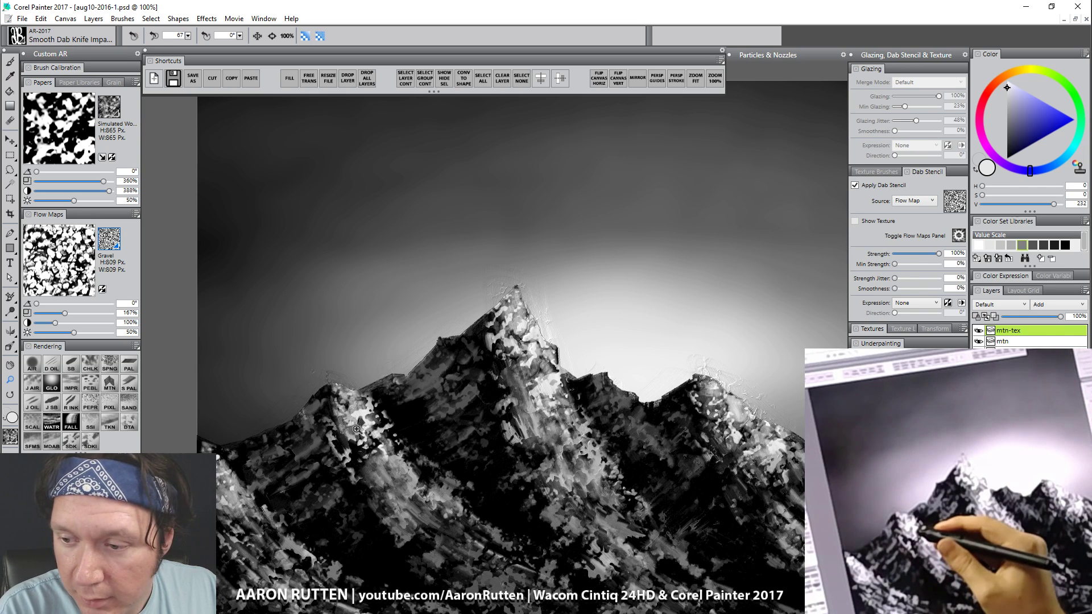
Step: Select the Impasto Depth Eraser and try to erase the stray raised strokes in the sky around the central peak
left_click(17, 36)
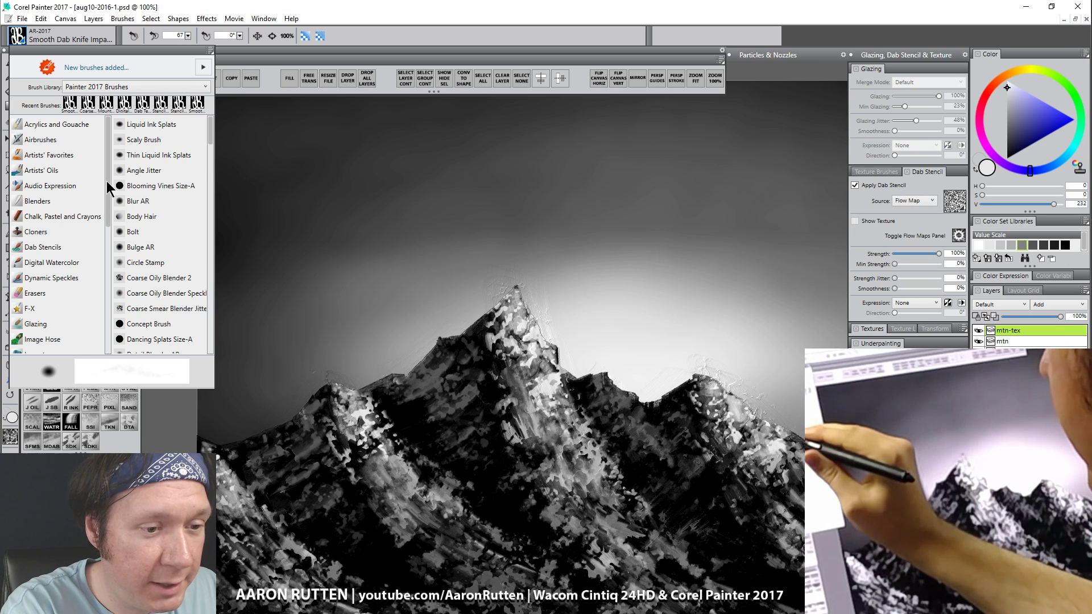
left_click_drag(105, 186, 107, 239)
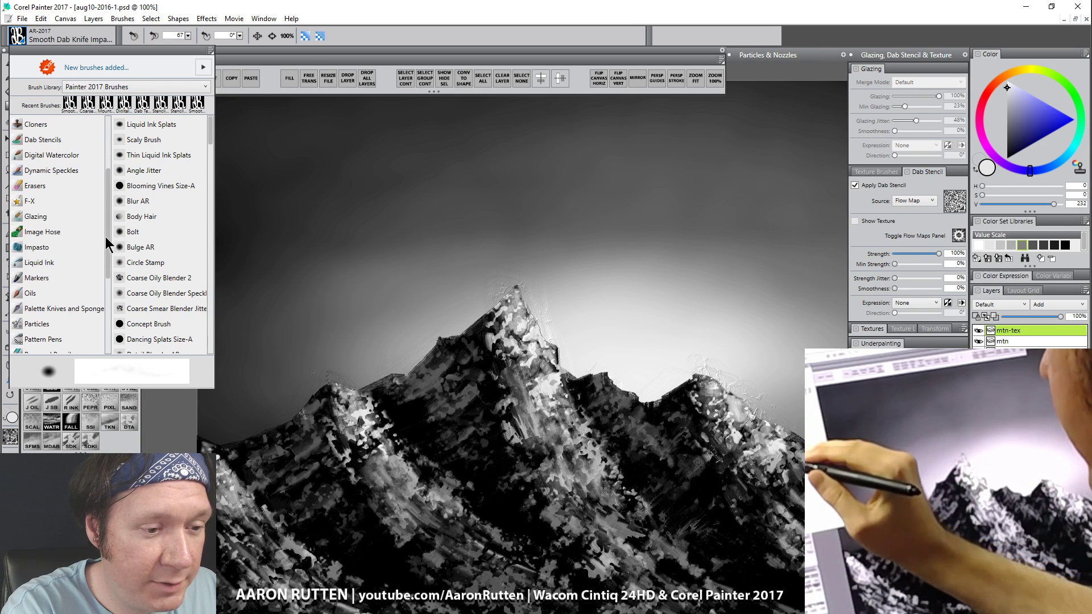
left_click(37, 246)
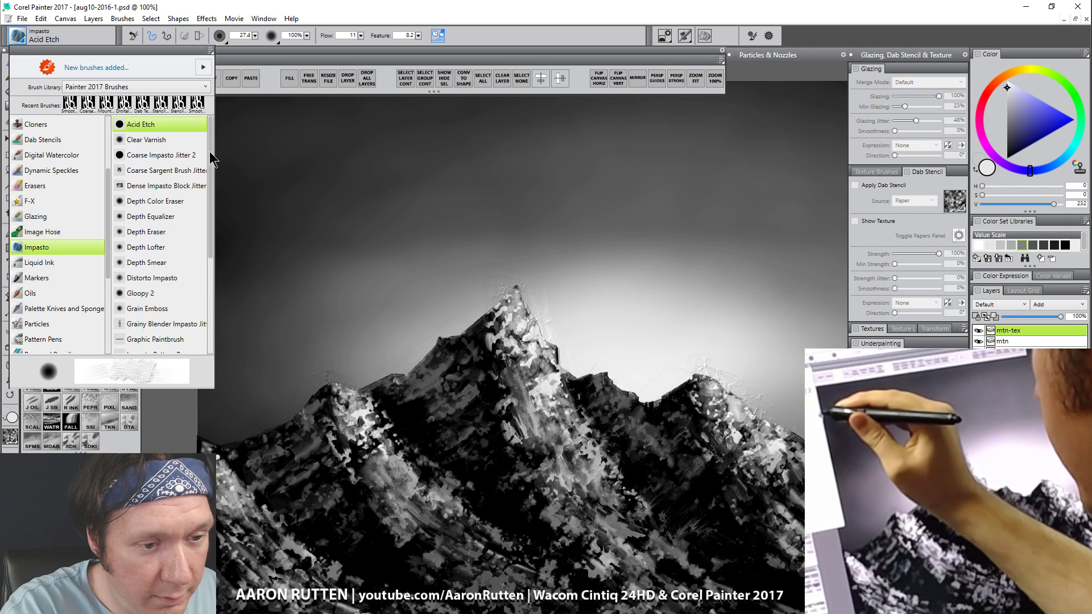
left_click_drag(209, 152, 212, 165)
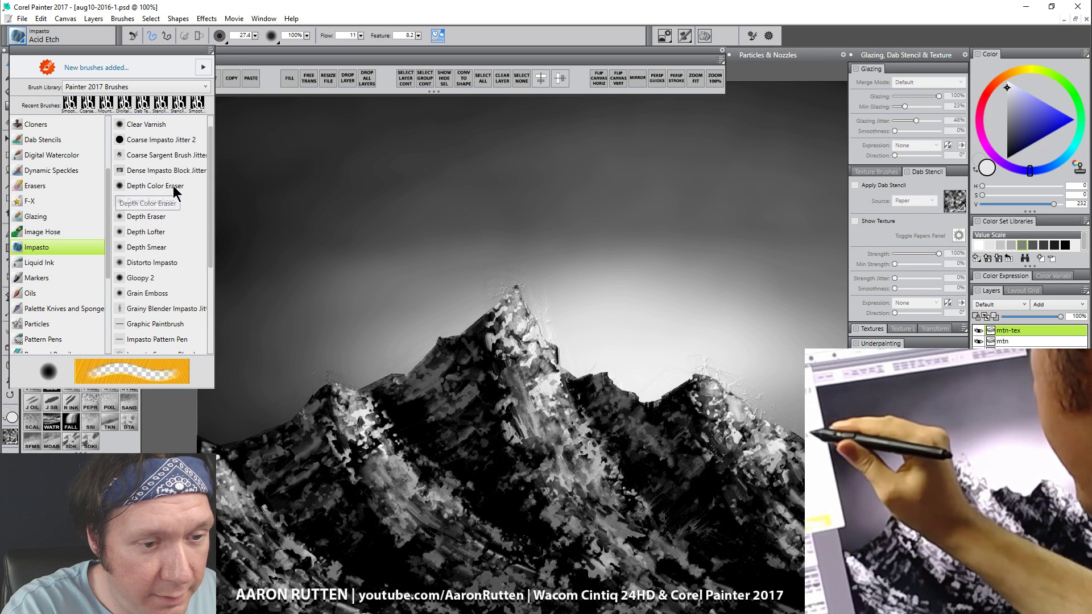
left_click(171, 216)
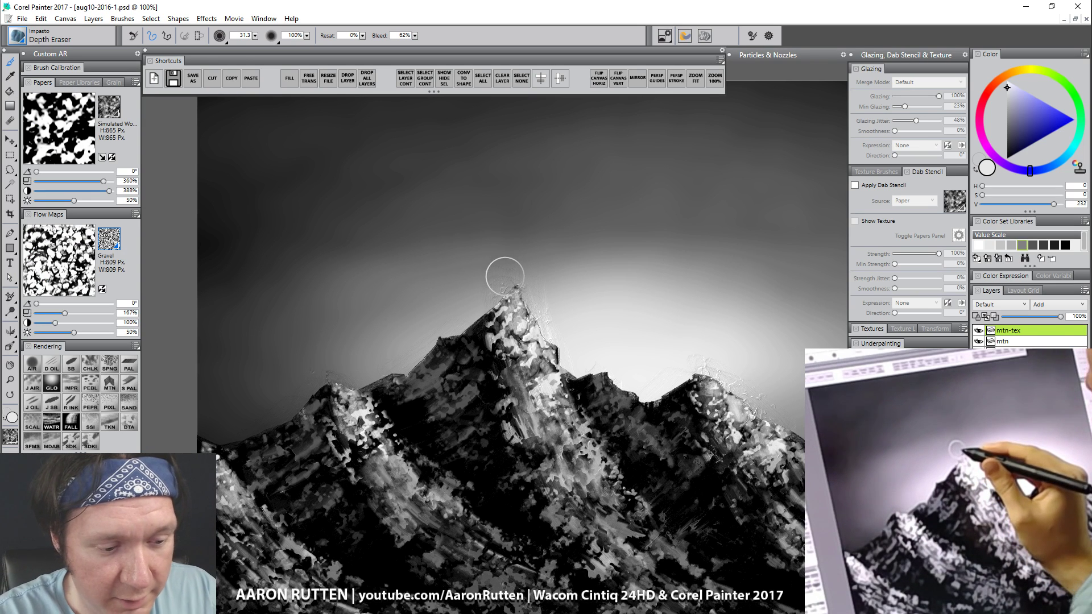
left_click_drag(476, 266, 481, 267)
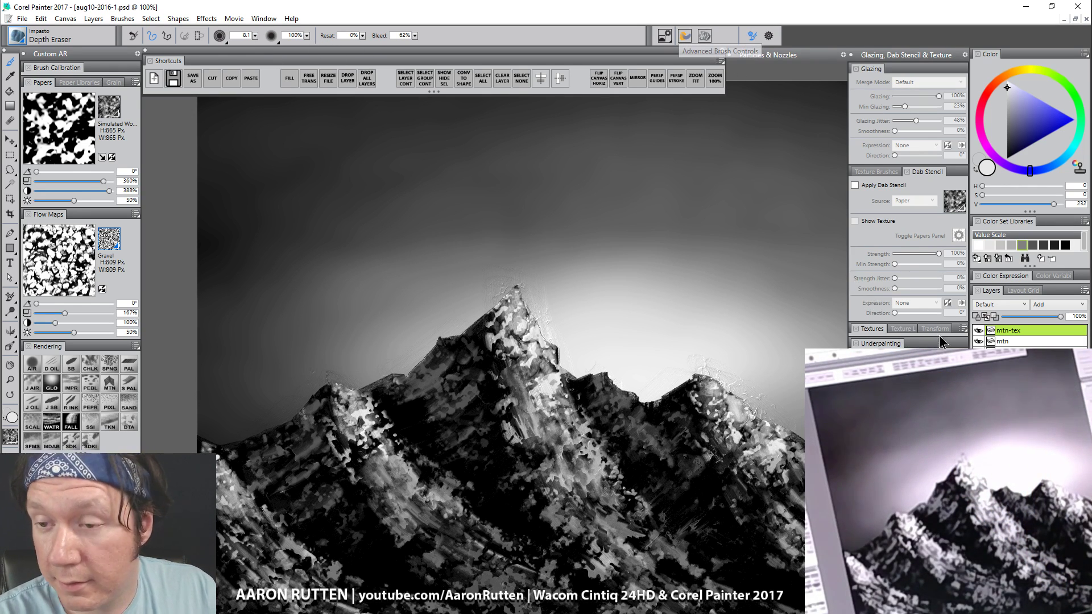
Step: Set the Depth Eraser's Impasto depth to 300% in the advanced brush controls and close them
left_click(685, 35)
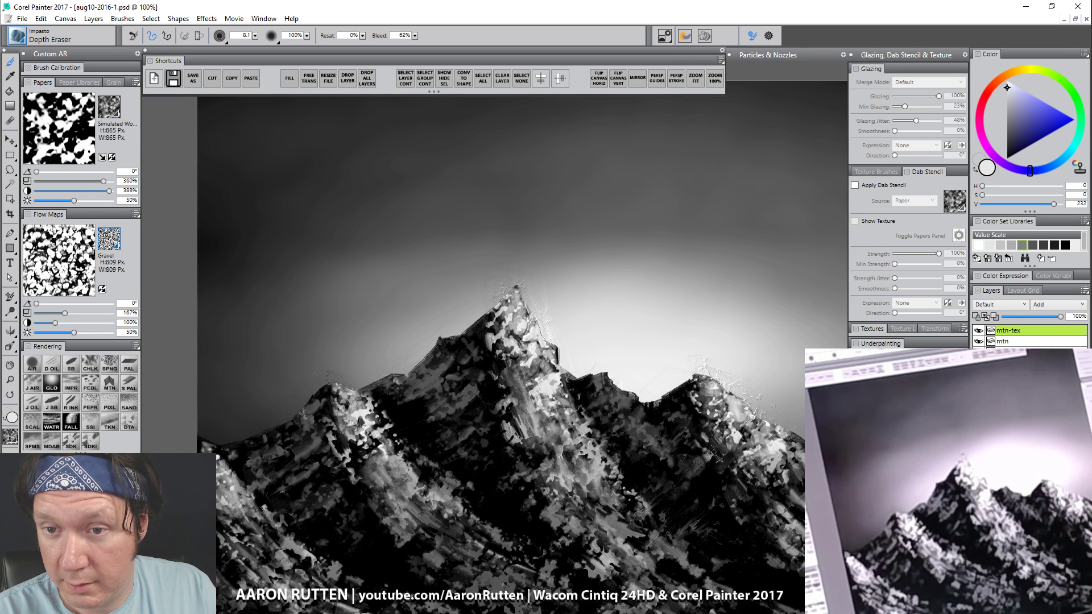
left_click_drag(1038, 57, 773, 108)
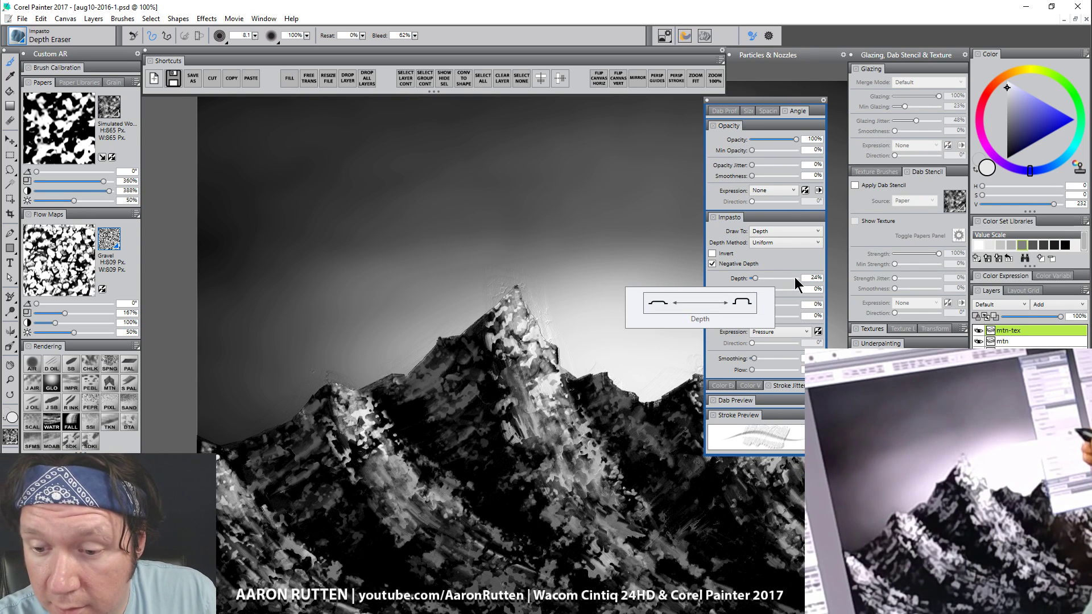
left_click_drag(759, 278, 808, 285)
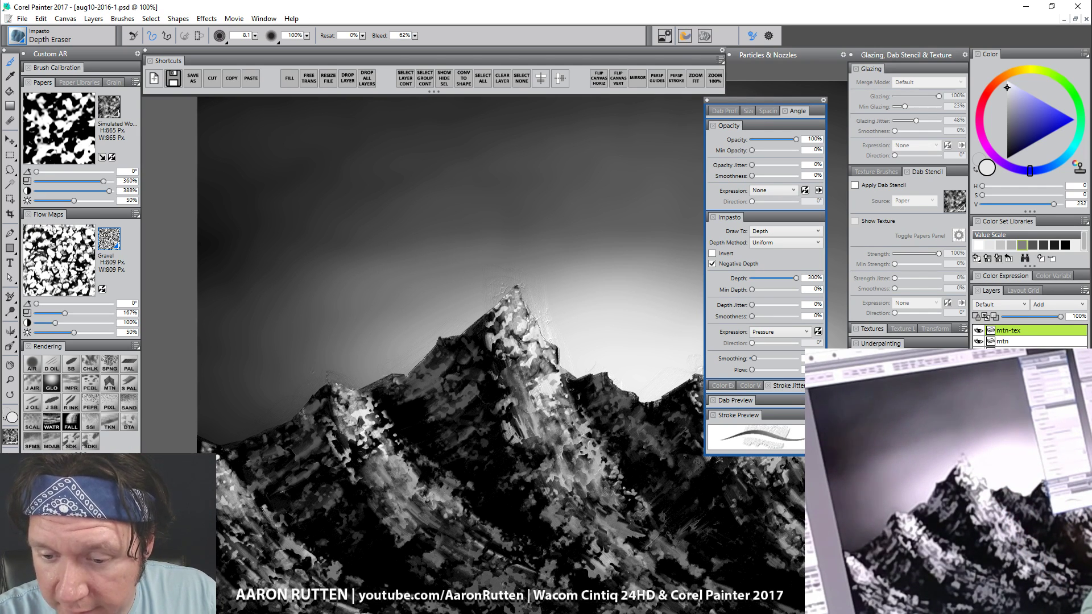
left_click(707, 101)
left_click(94, 19)
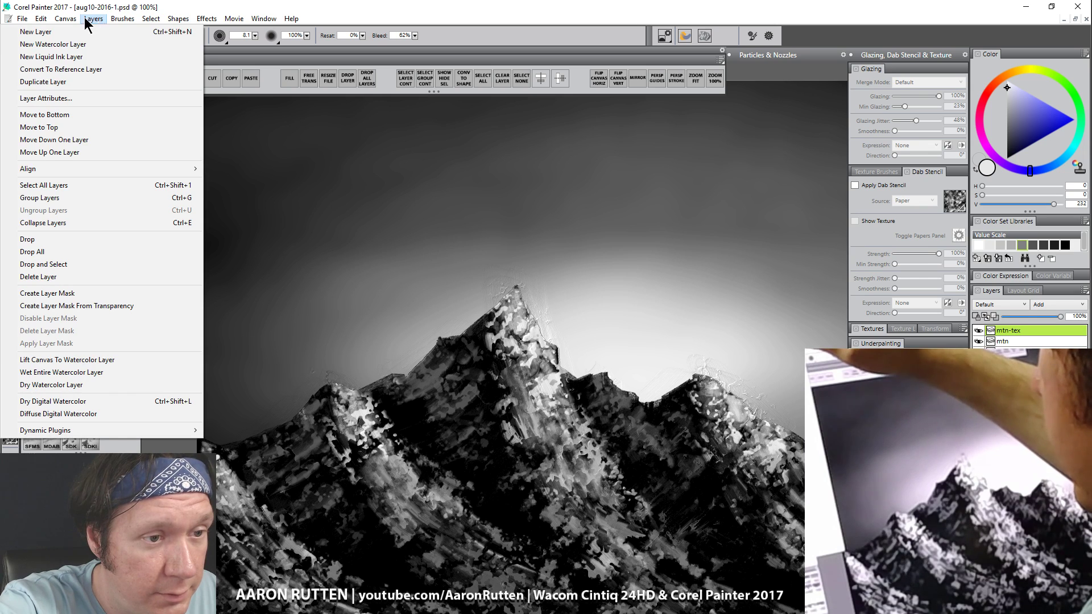
mouse_move(68, 22)
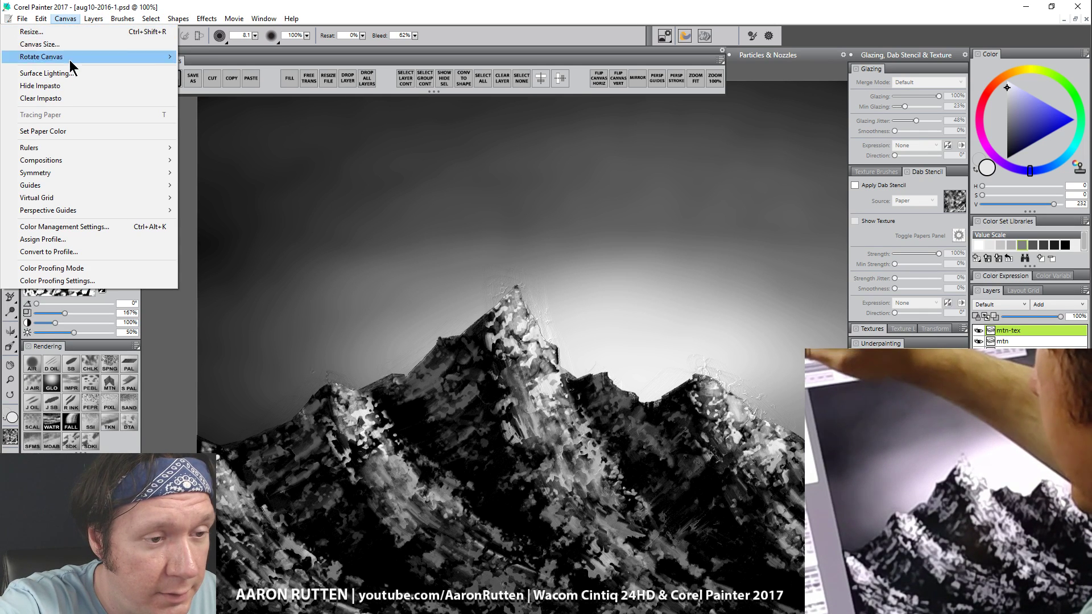
left_click(305, 6)
Step: Switch to the Depth Smear brush from the Impasto category
left_click(18, 37)
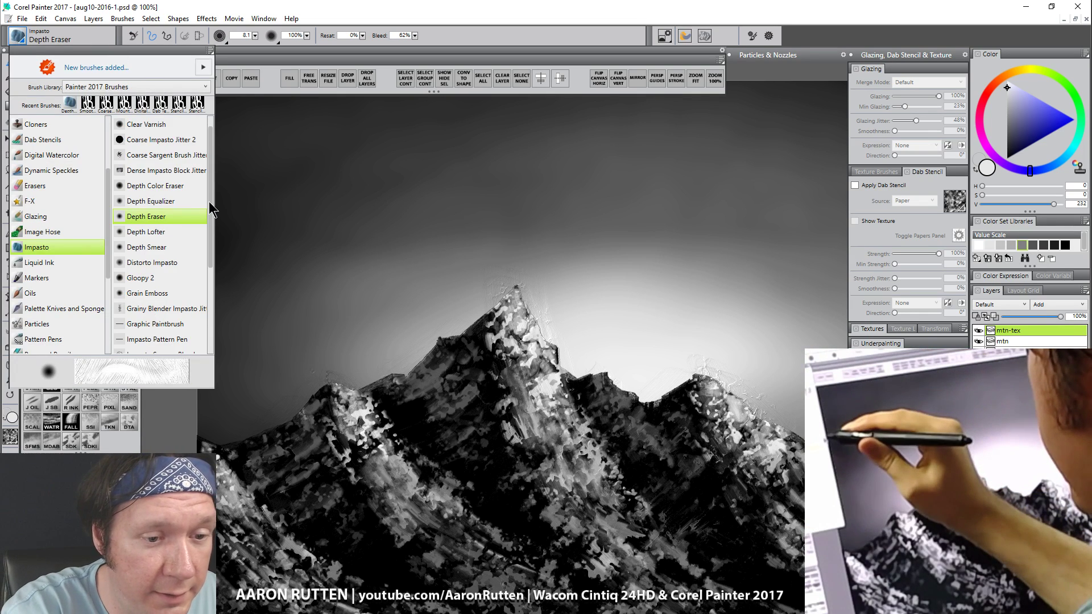
left_click_drag(212, 208, 214, 250)
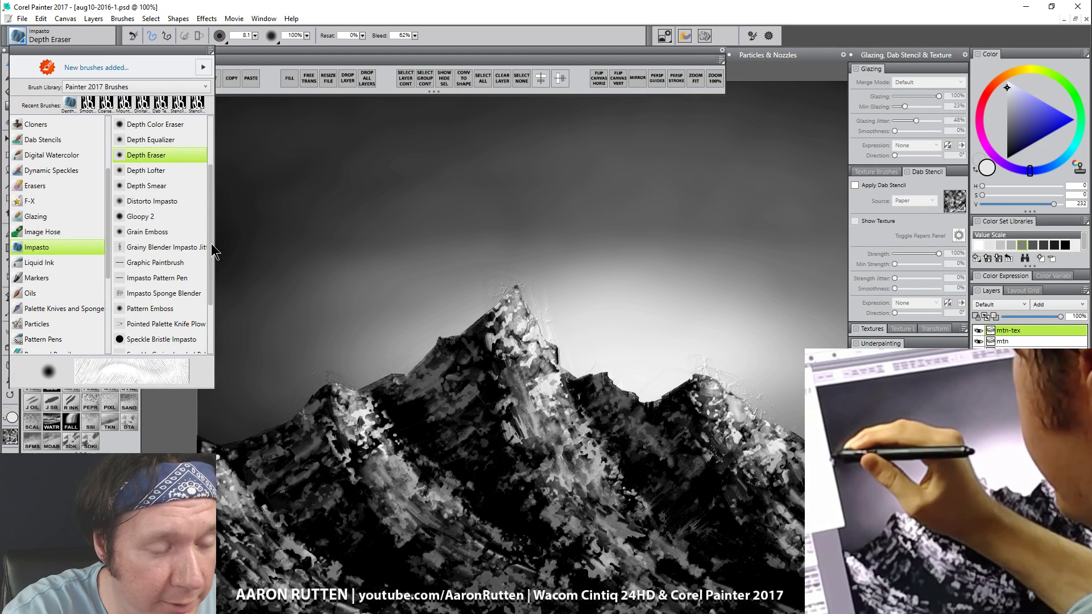
mouse_move(212, 248)
left_mouse_down()
mouse_move(209, 289)
mouse_move(211, 226)
left_mouse_up()
left_click(149, 217)
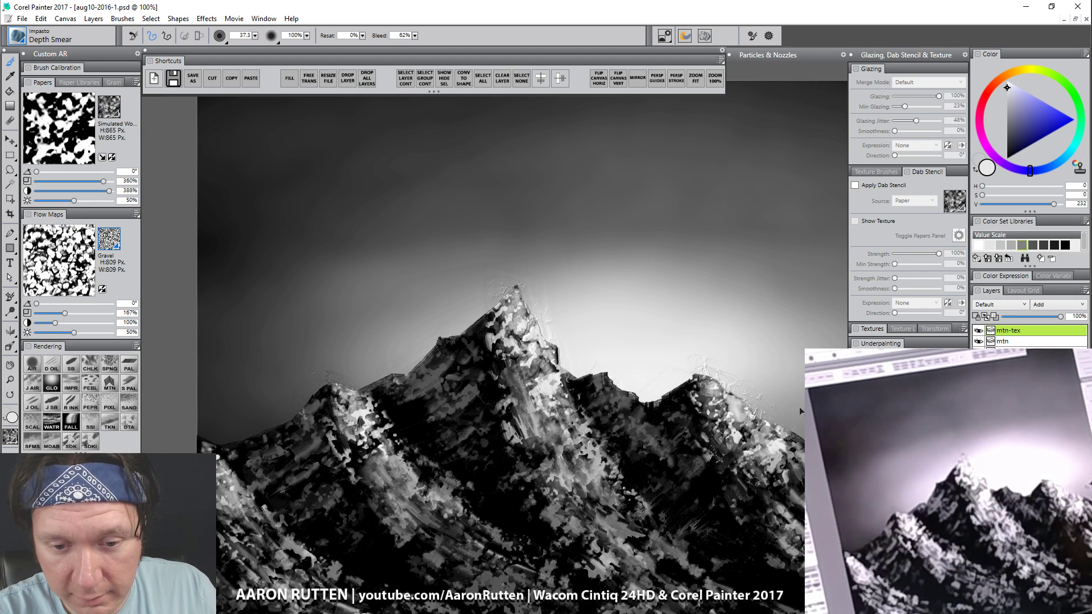
Step: Try Depth Smear and the Depth Eraser on the stray raised strokes beside the central peak, undoing each attempt
left_click_drag(507, 267, 472, 301)
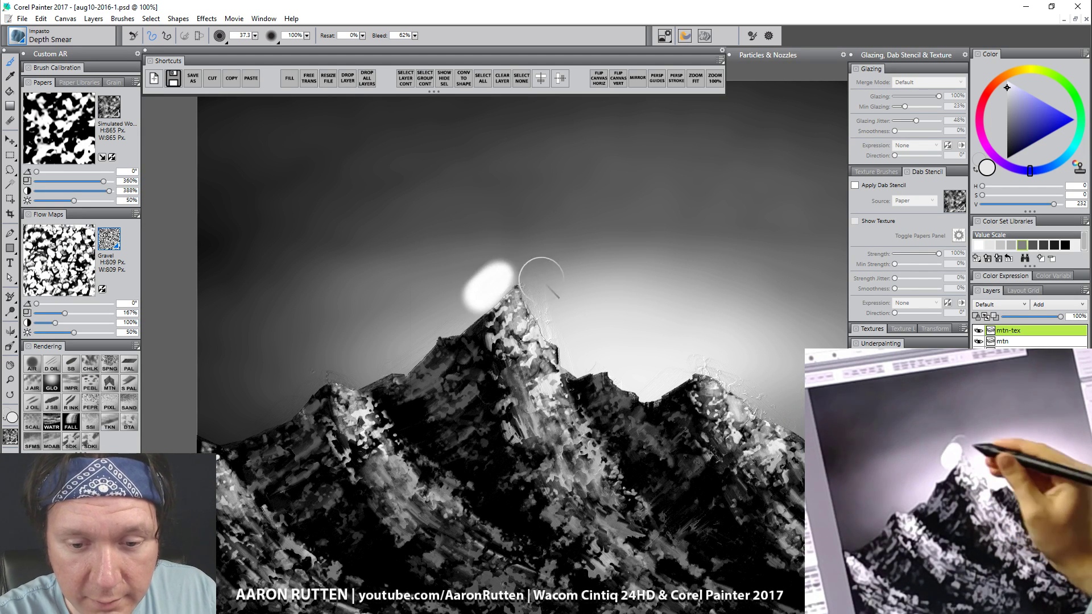
key("ctrl+z")
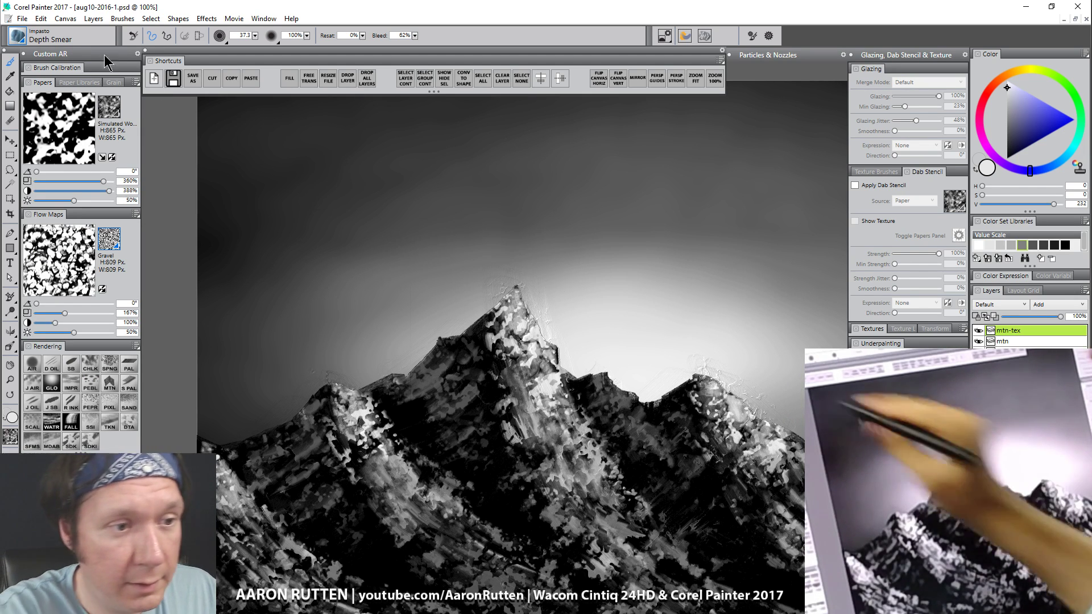
left_click(17, 36)
left_click(158, 186)
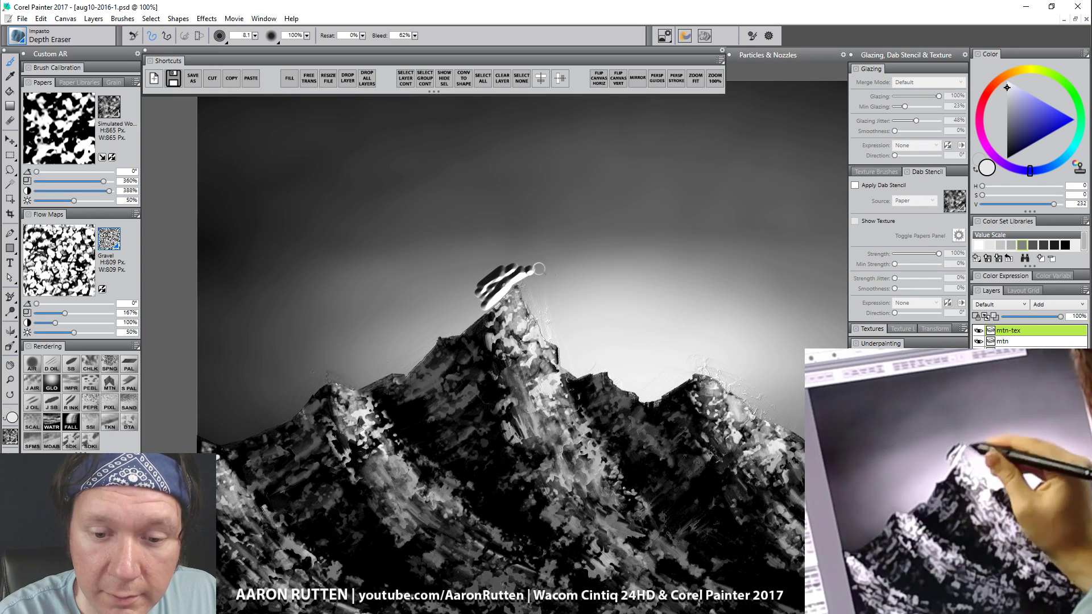
key("ctrl+z")
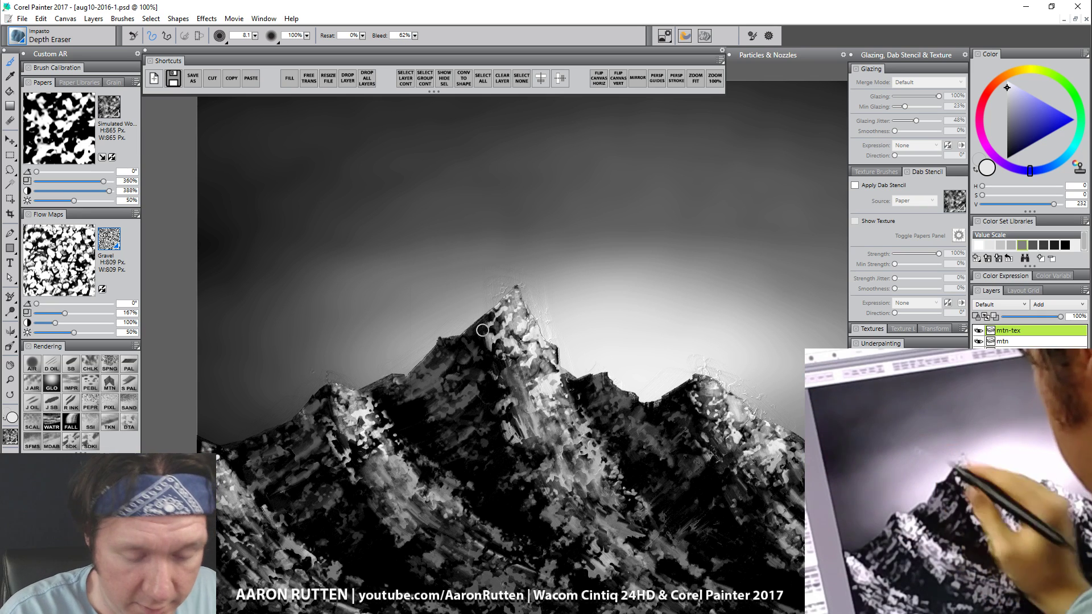
Step: Try the resized Eraser tool on the stray raised strokes beside the central peak, and undo the attempt
key("n")
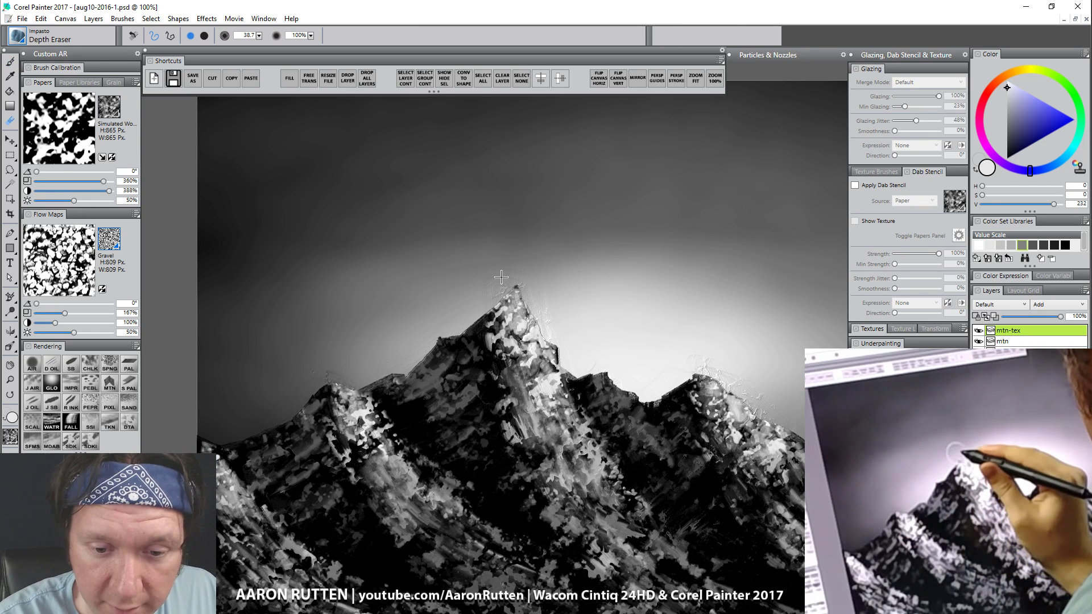
left_click_drag(501, 277, 503, 279, "ctrl+alt")
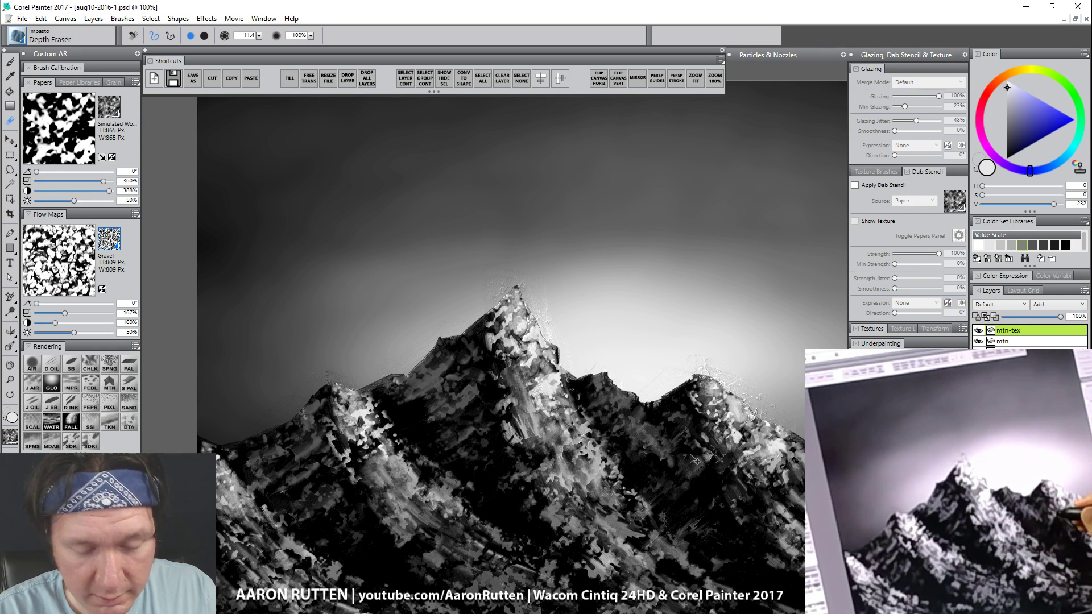
key("ctrl+z")
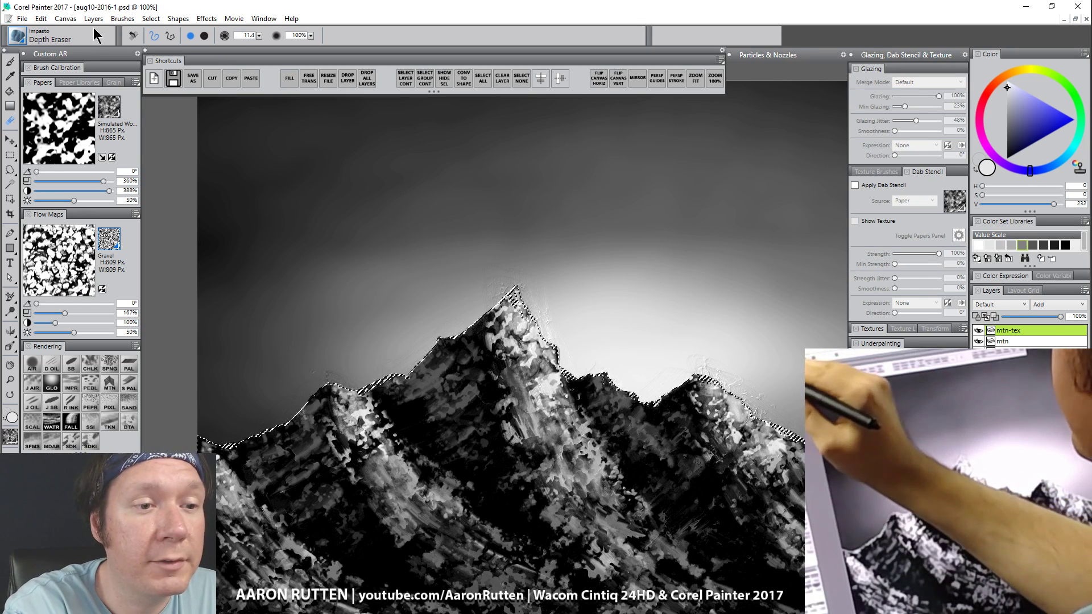
Step: Invert the mountain selection, clear the stray mtn-tex strokes lying outside the mountains, and deselect
left_click(151, 18)
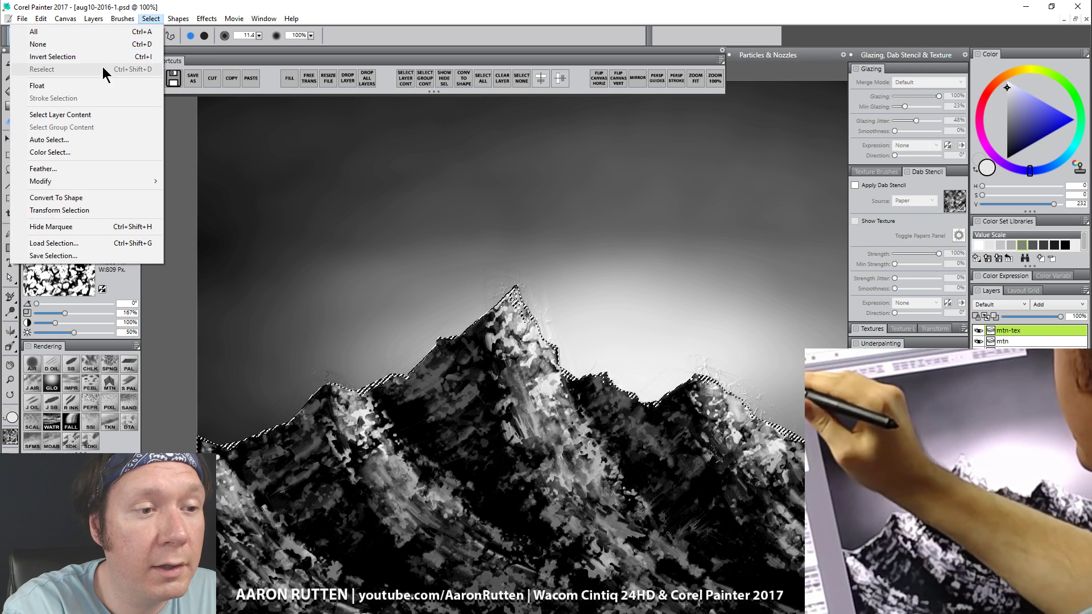
left_click(52, 56)
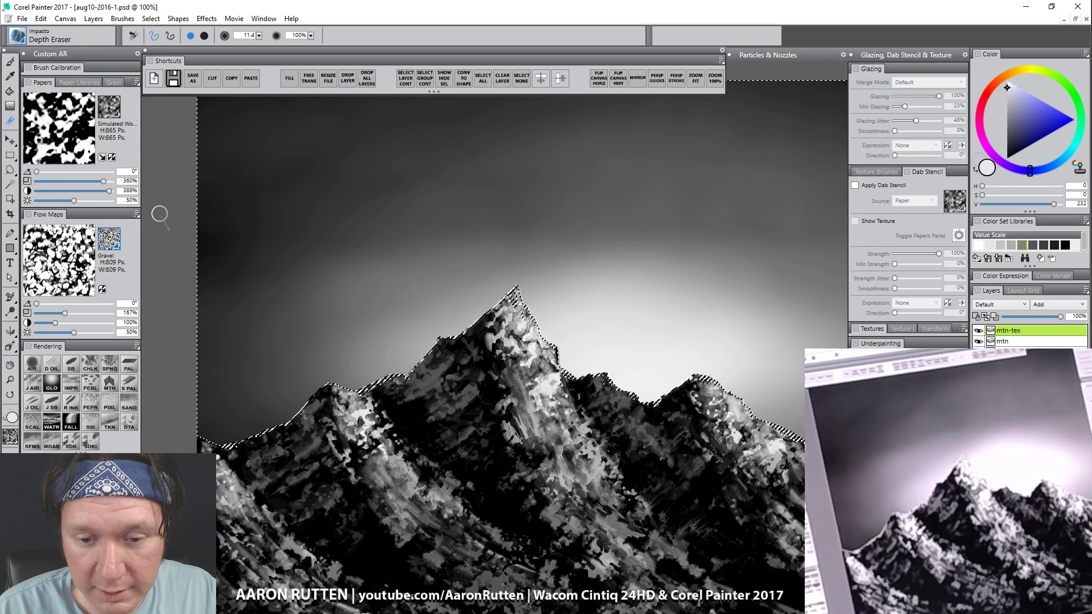
key("ctrl+d")
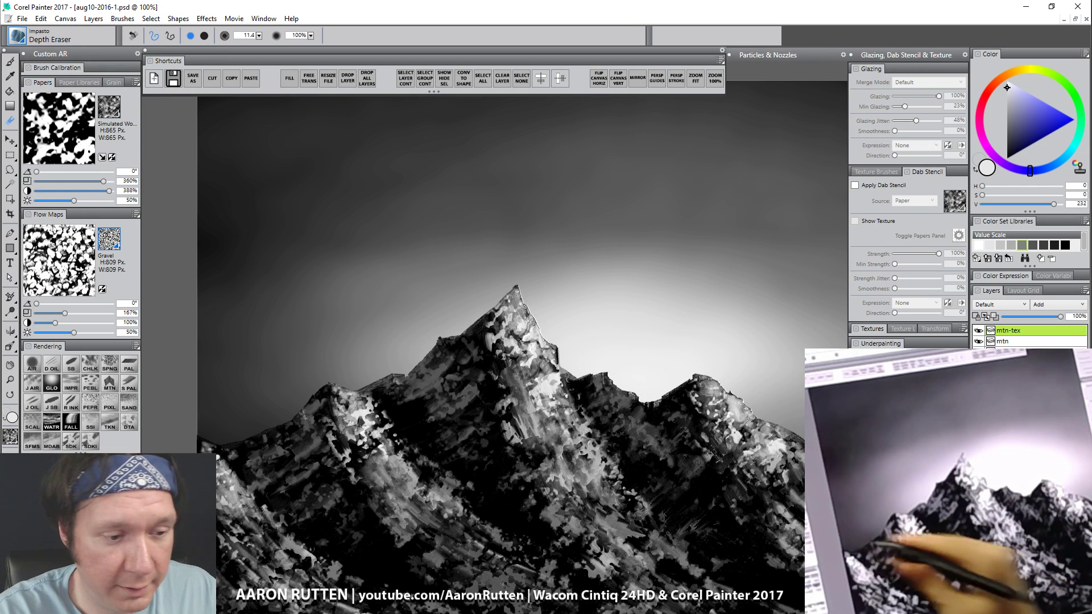
Step: Erase the leftover bright fringe along the central peak's right ridge with the Eraser at size 5.1, working at 200% zoom
left_click(10, 380)
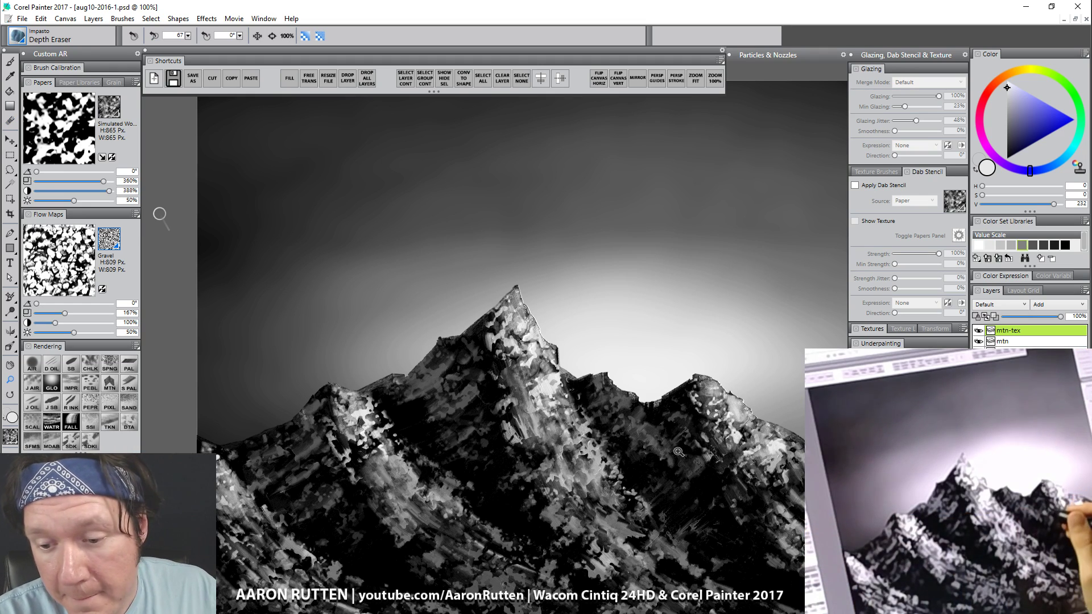
left_click(529, 330)
left_click(514, 296)
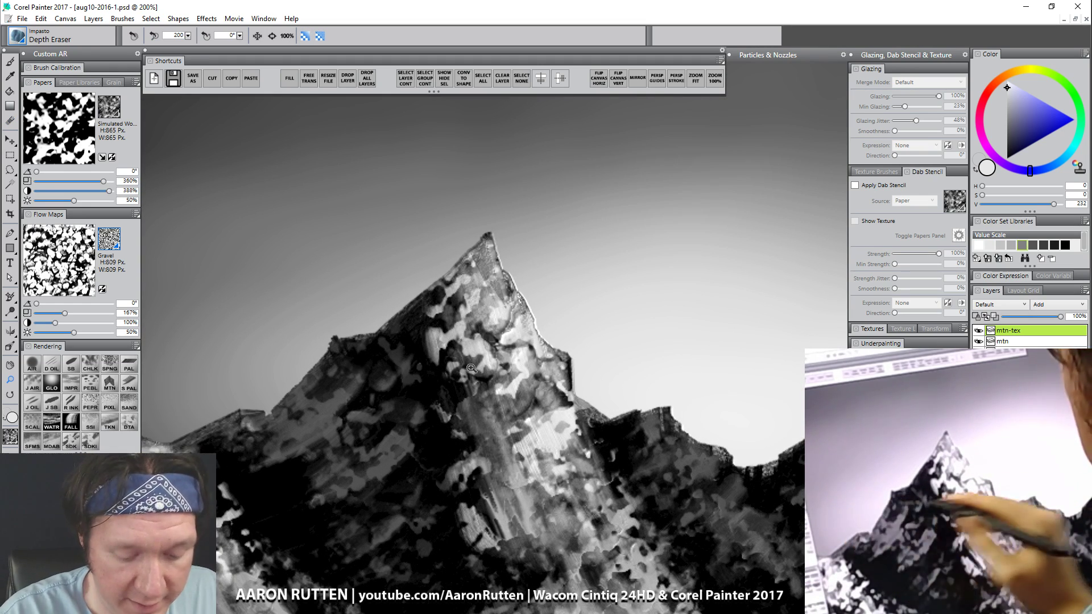
key("n")
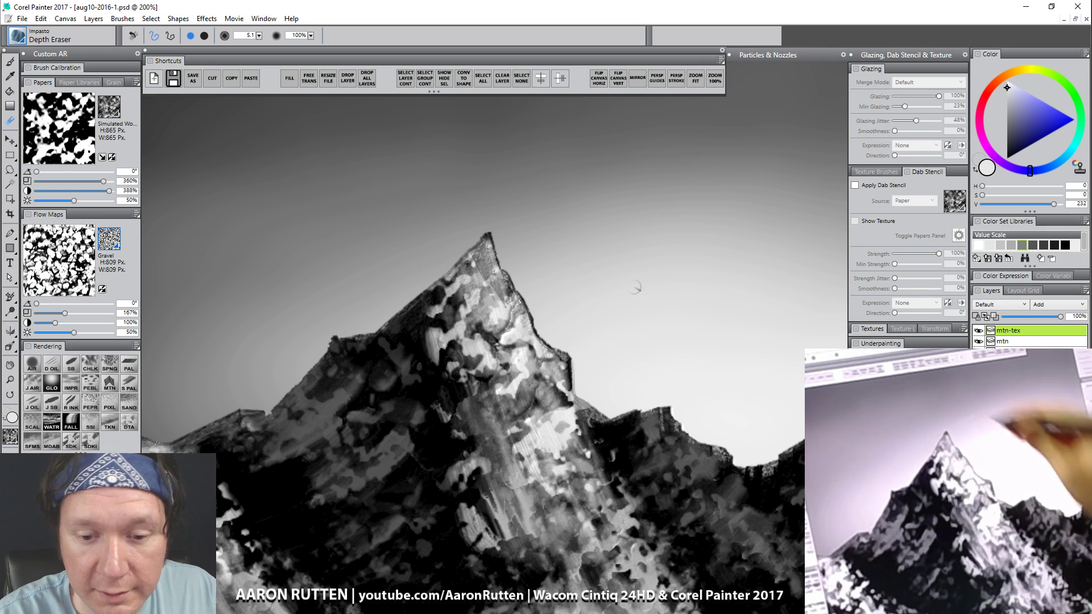
Step: Examine the raised texture along the right-hand ridges at up to 400% zoom, and return to the whole painting at 75%
left_click_drag(705, 490, 323, 407)
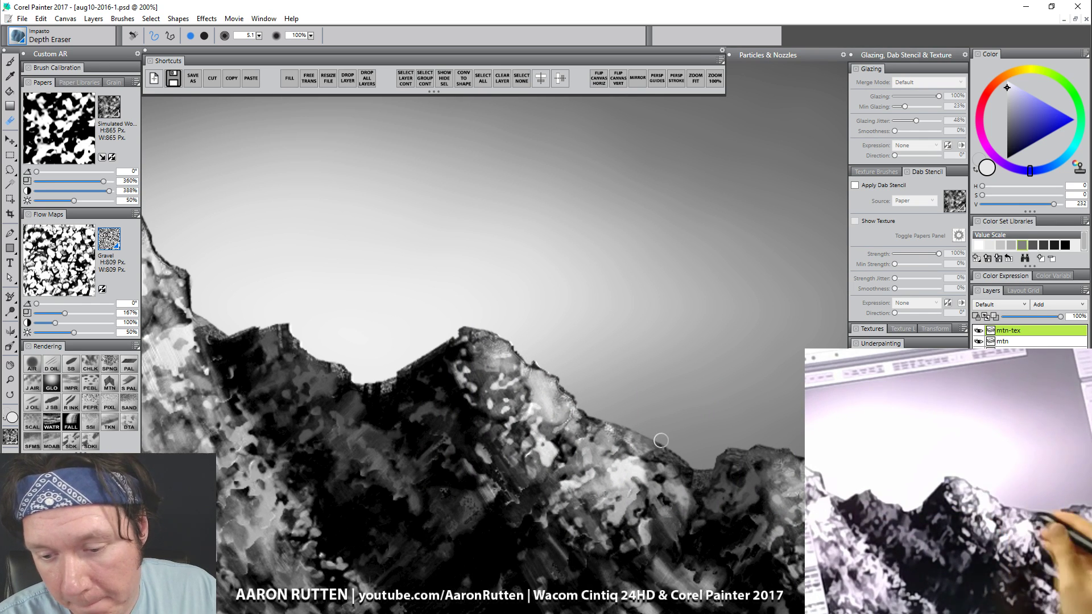
left_click_drag(731, 520, 438, 389)
left_click_drag(362, 507, 507, 520)
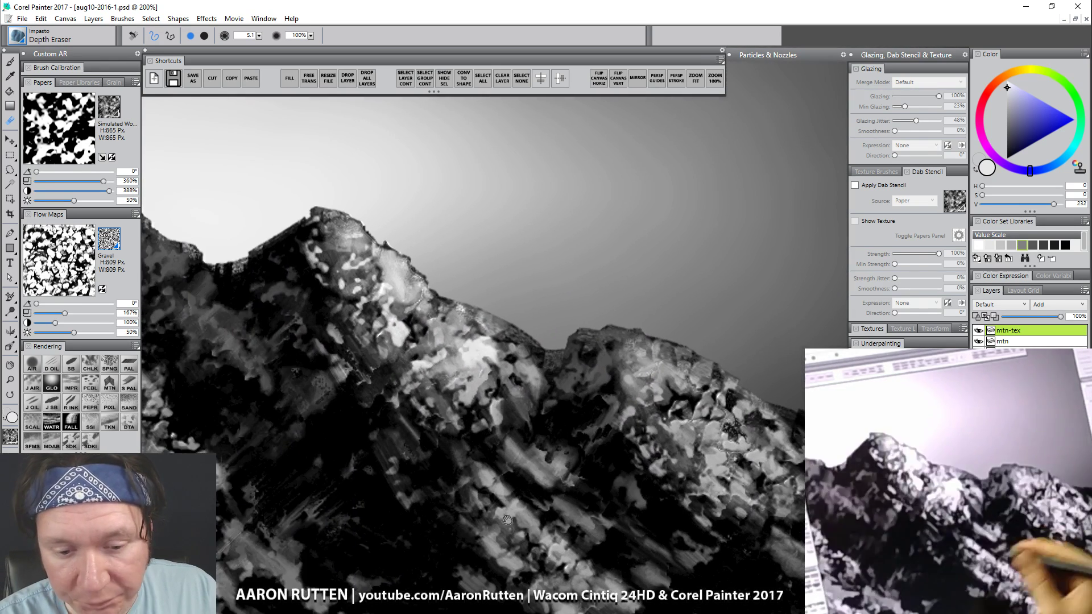
key("m")
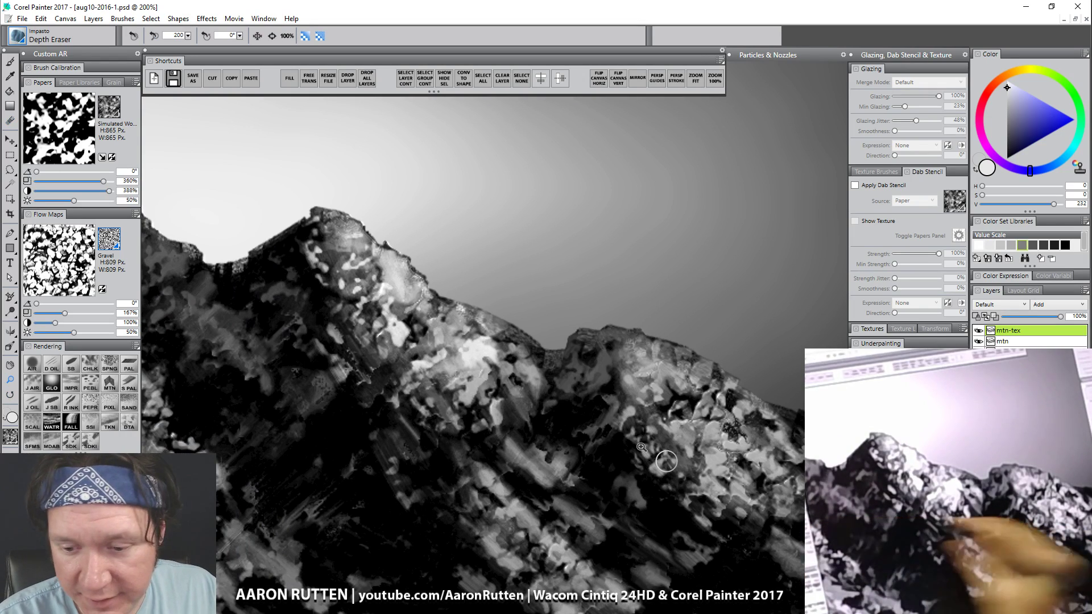
left_click(642, 448)
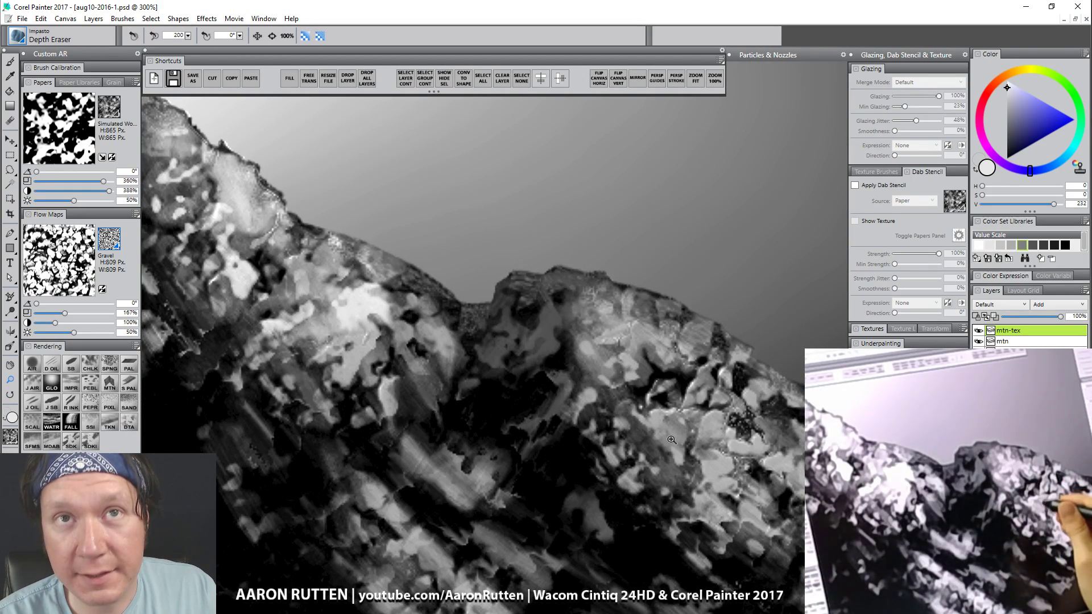
left_click(728, 437)
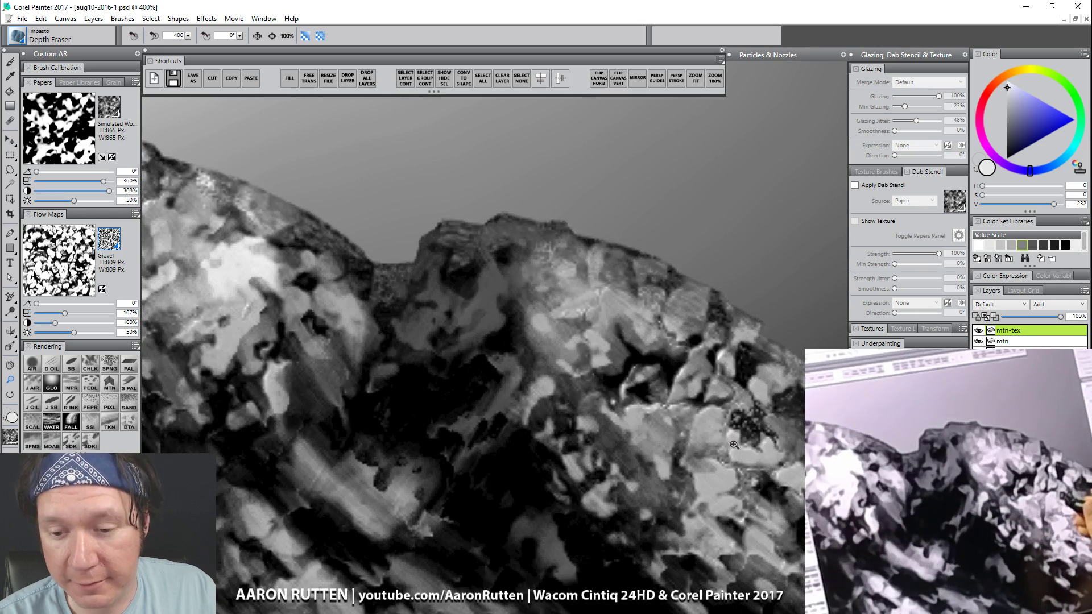
left_click_drag(730, 476, 590, 441)
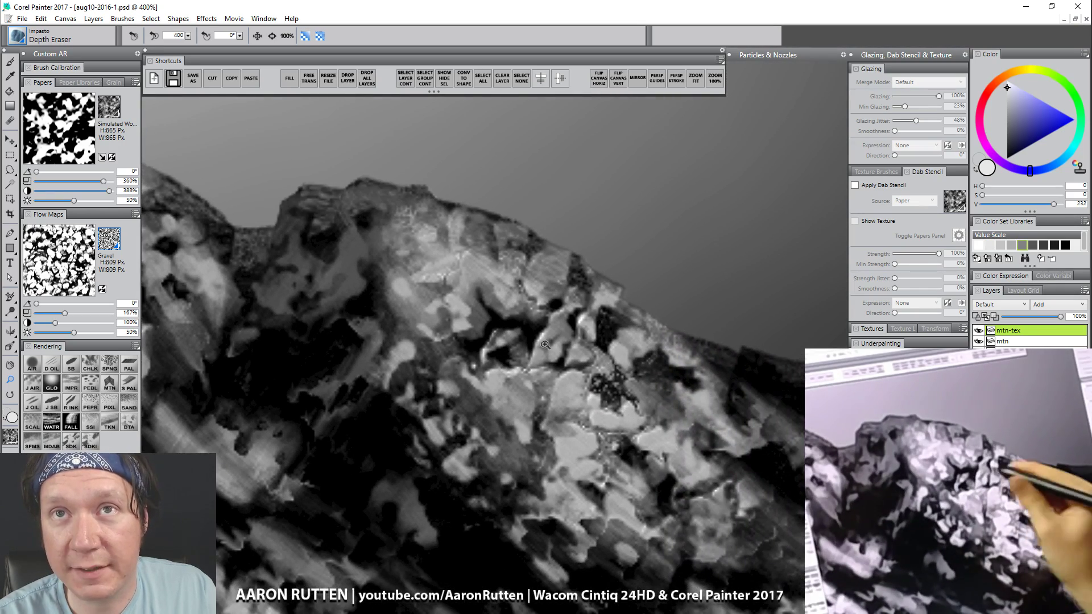
left_click(603, 438, "alt")
left_click(603, 455, "alt")
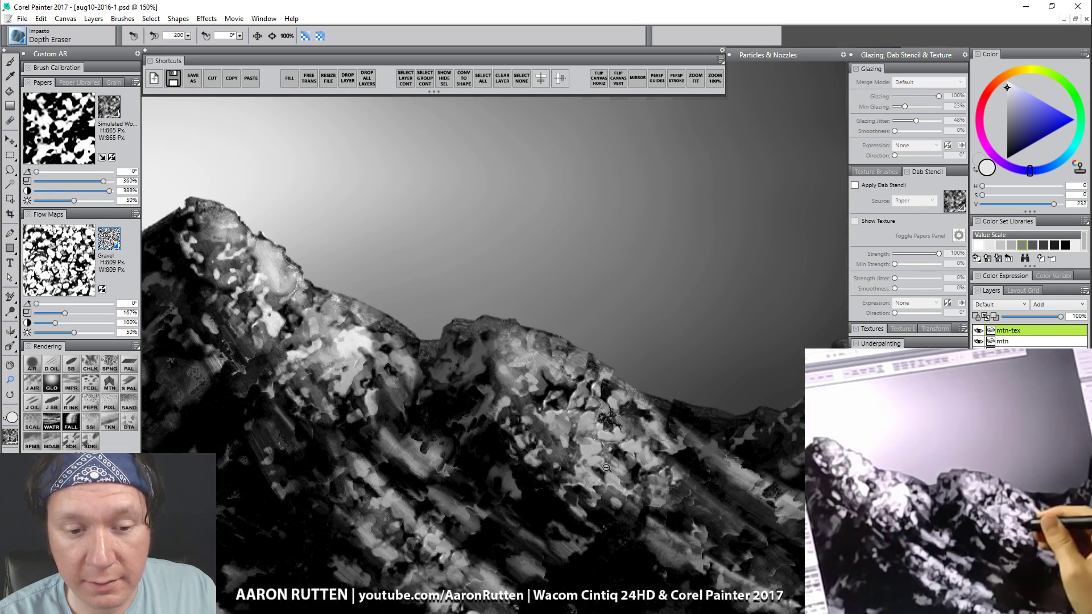
left_click(604, 471, "alt")
left_click(604, 472, "alt")
left_click_drag(493, 482, 743, 434)
left_click(548, 370, "alt")
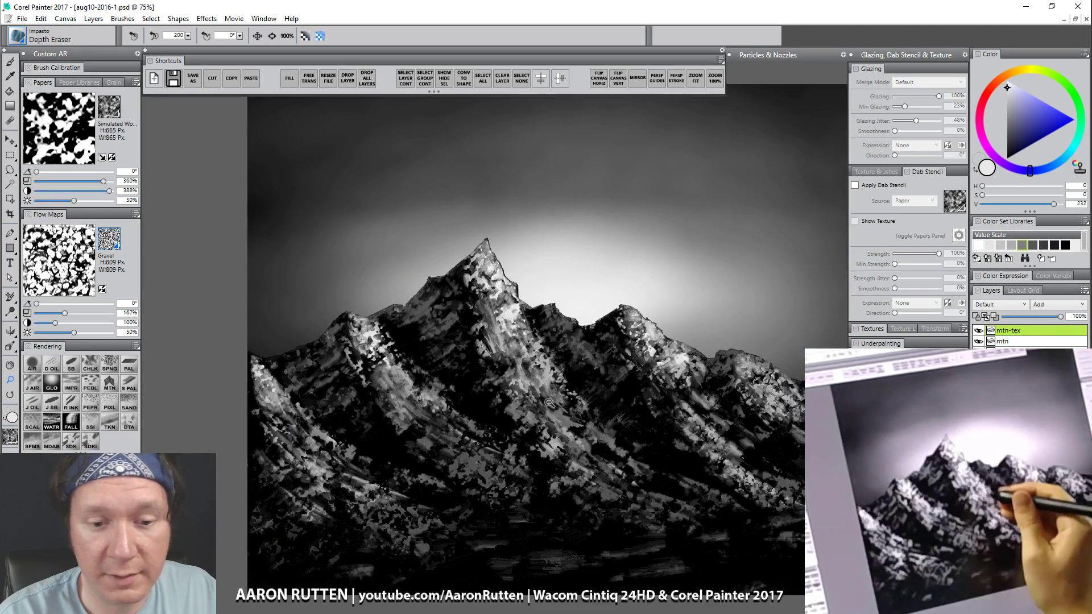
left_click_drag(556, 441, 488, 457)
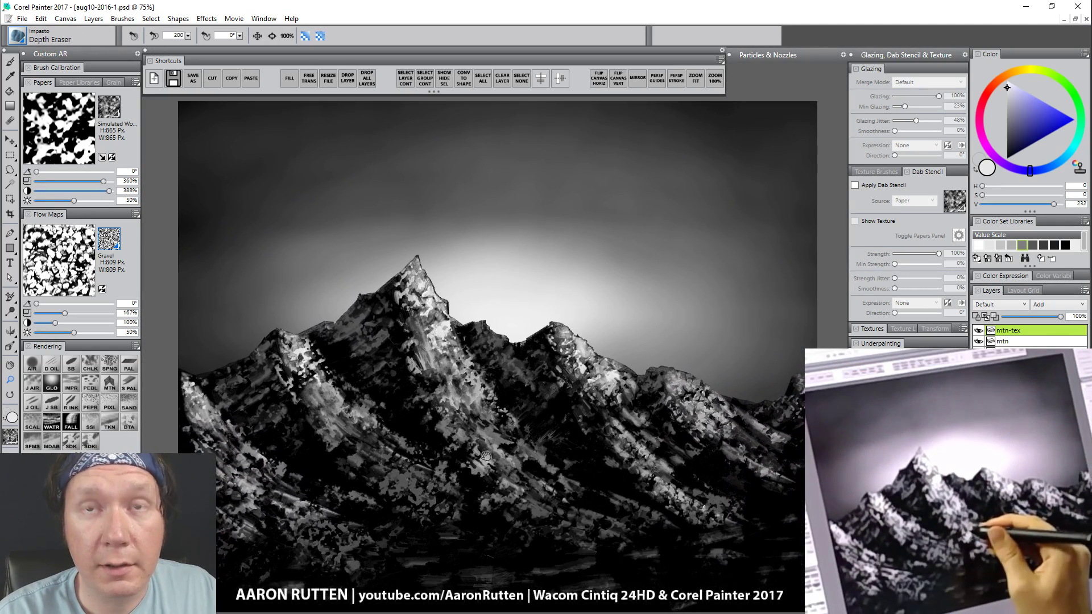
Step: Move the impasto light in Surface Lighting to the upper centre of the preview sphere and apply it
left_click(66, 19)
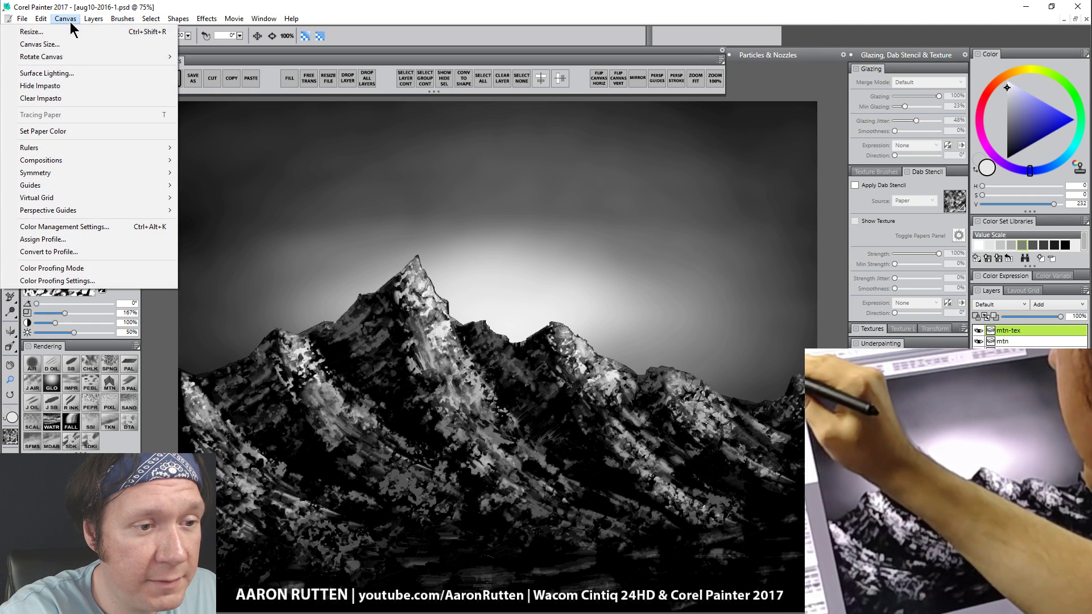
left_click(90, 74)
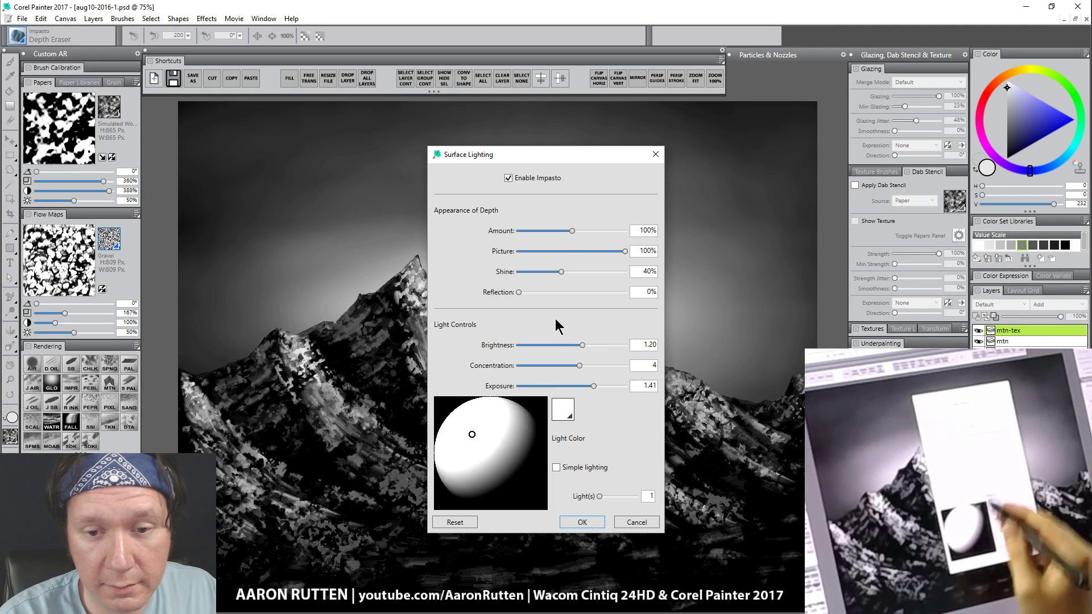
left_click_drag(570, 162, 768, 128)
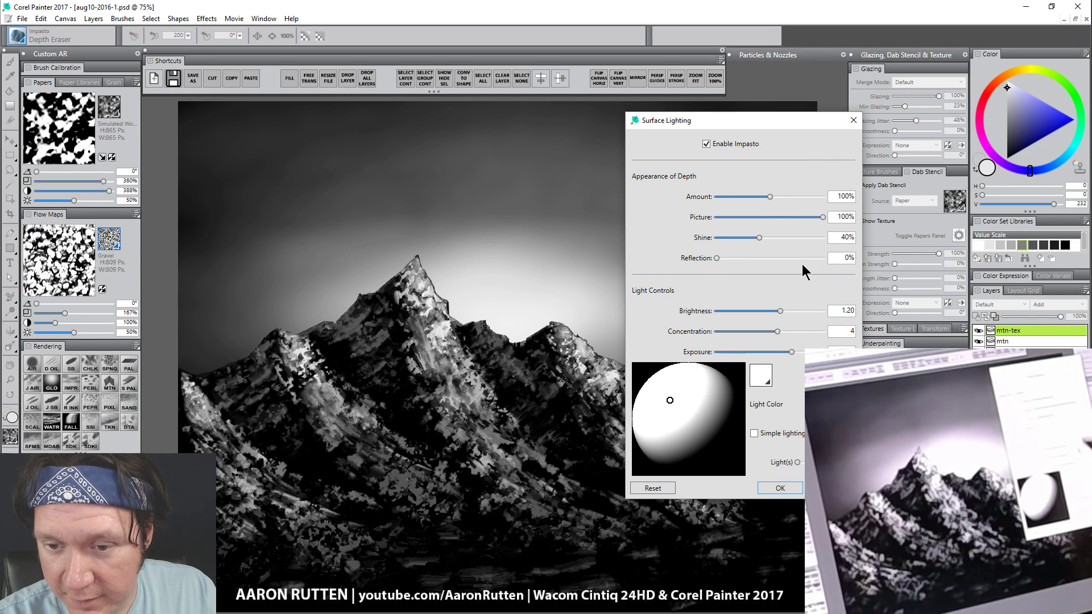
left_click_drag(670, 398, 709, 397)
mouse_move(711, 406)
left_mouse_down()
mouse_move(724, 434)
mouse_move(684, 391)
left_mouse_up()
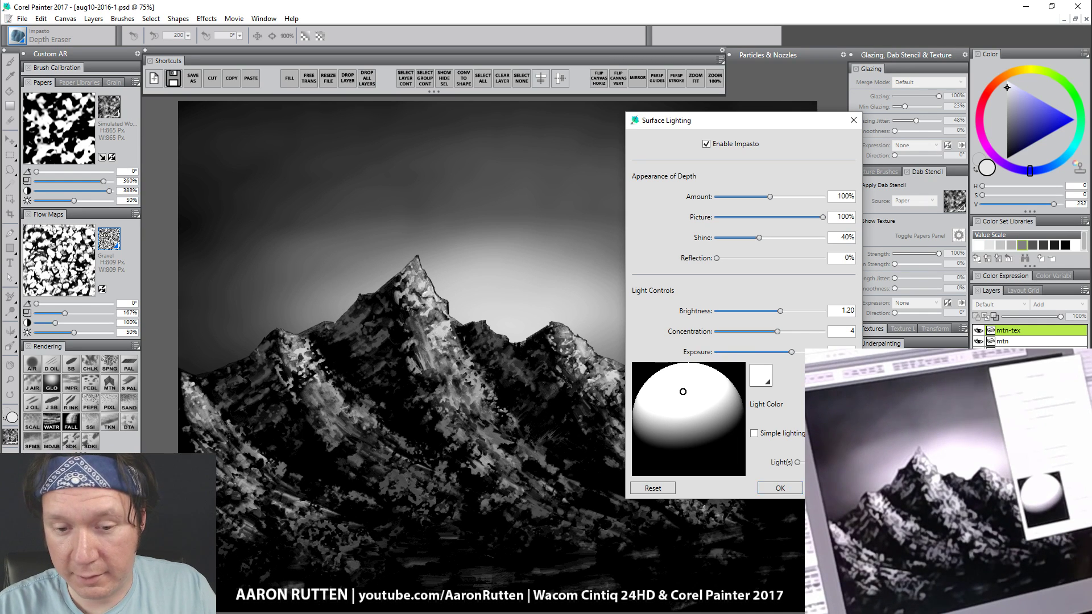
left_click(783, 489)
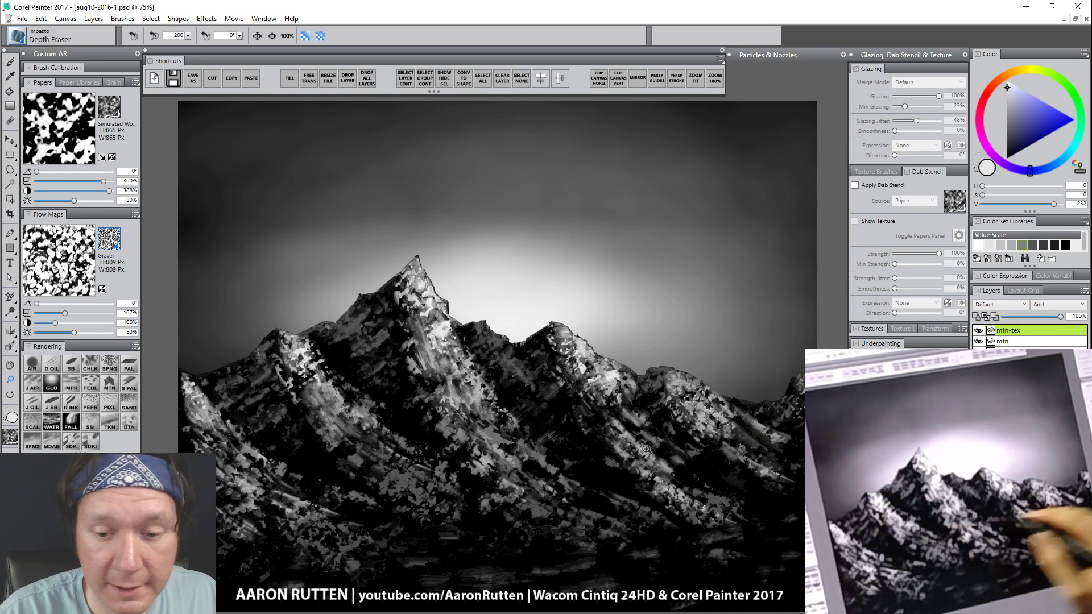
Step: Group the mtn-tex and mtn layers and name the group "mtn"
left_click(1018, 341, "shift")
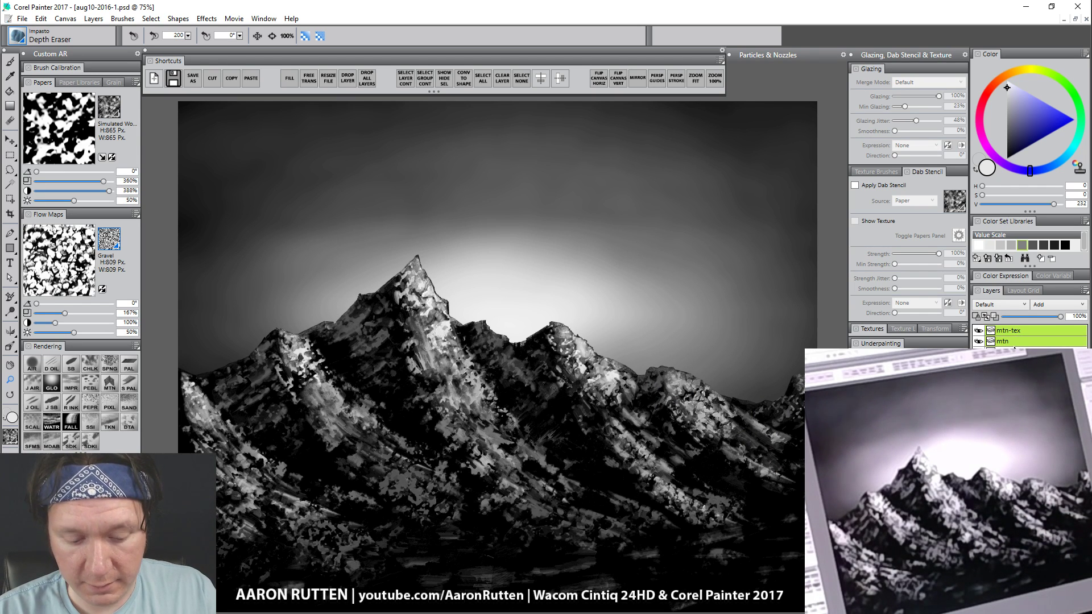
key("ctrl+g")
double_click(1014, 333)
type("m")
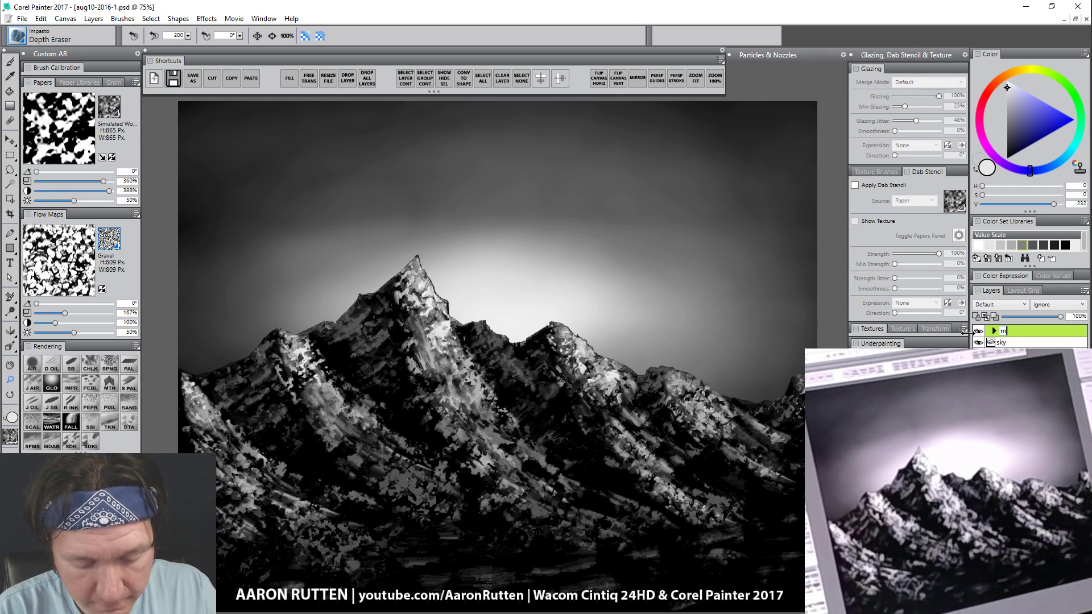
type("tn")
key("Return")
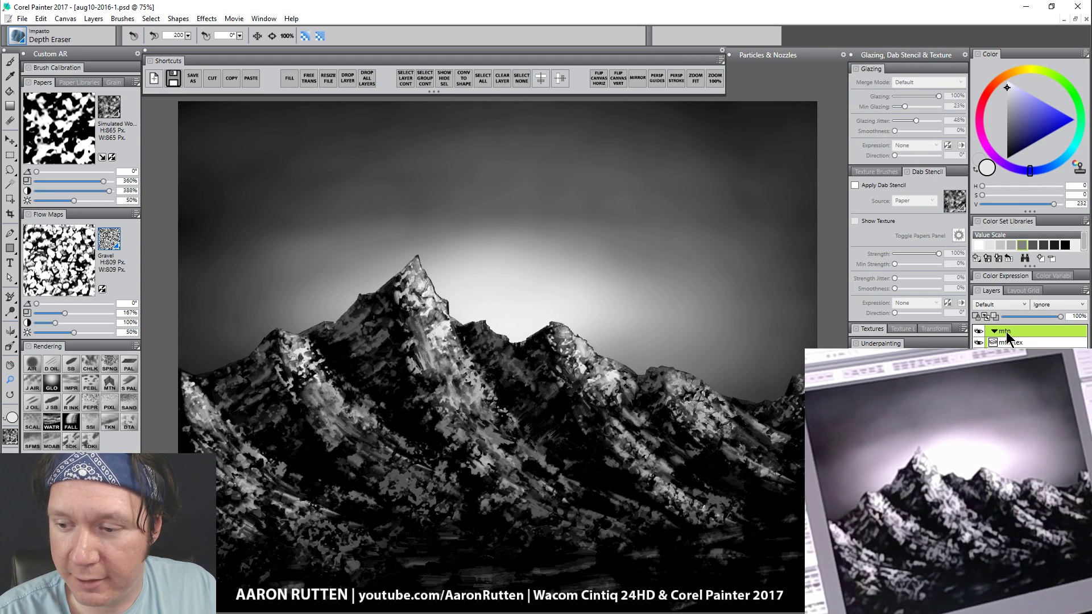
Step: Select the content of the mtn layer and add a new layer above mtn-tex inside the mtn group
left_click(1022, 343)
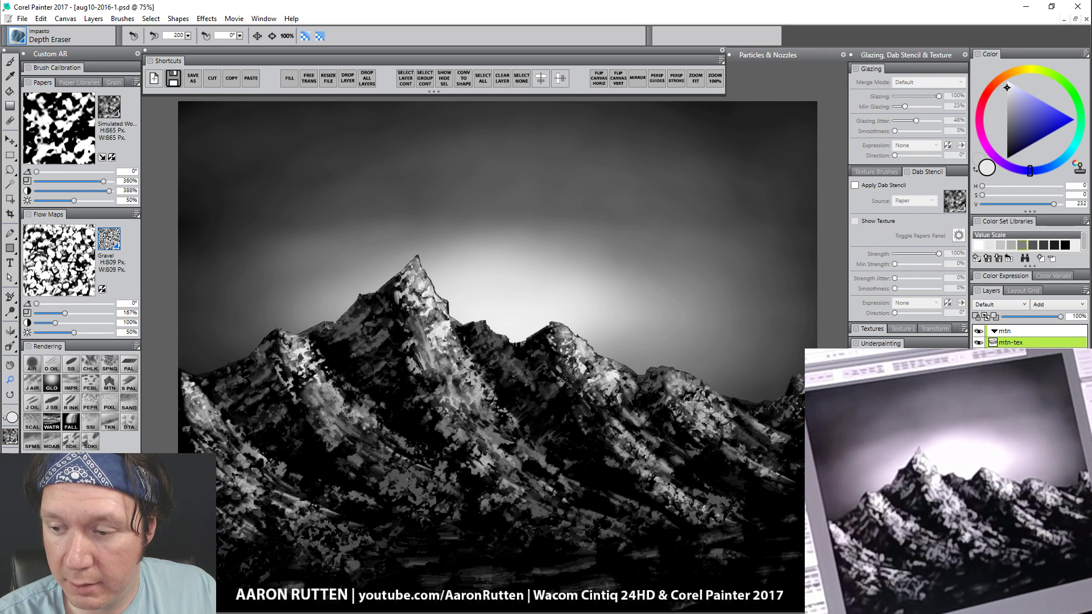
left_click(1024, 353)
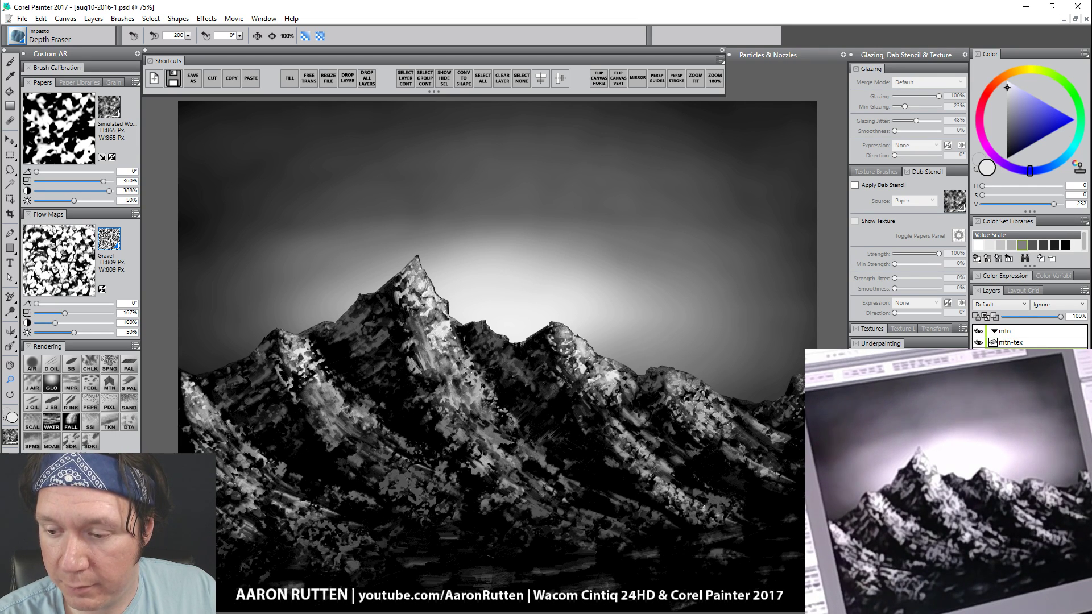
left_click(406, 79)
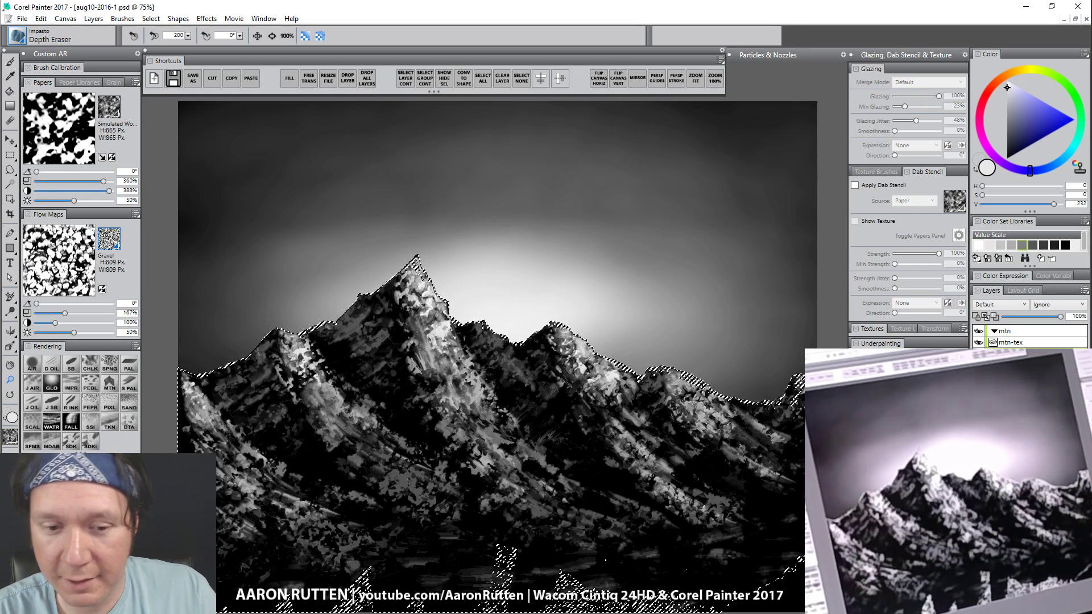
left_click(1018, 342)
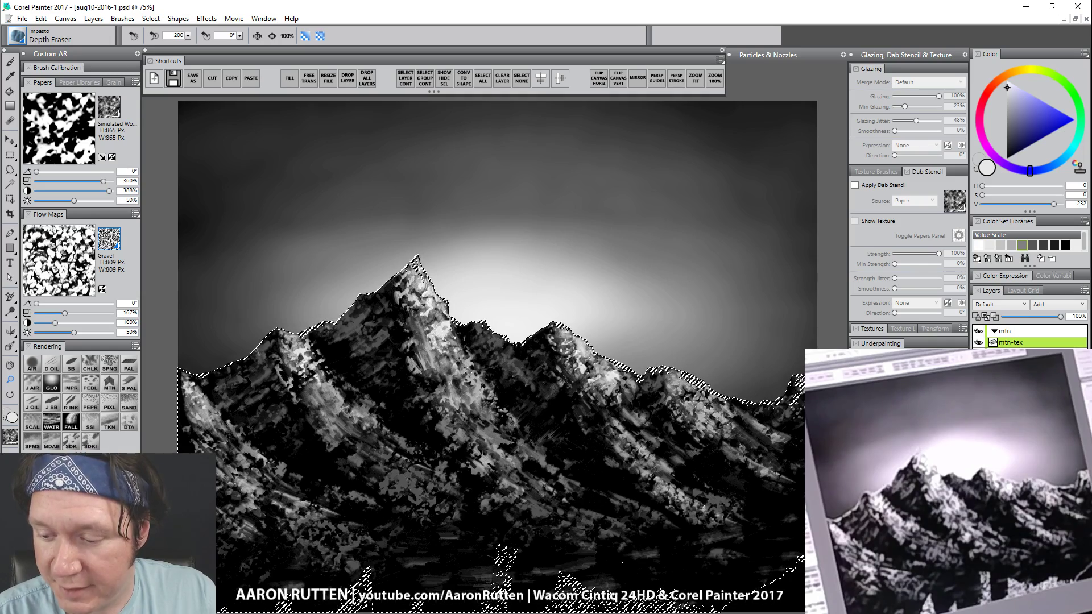
key("ctrl+shift+n")
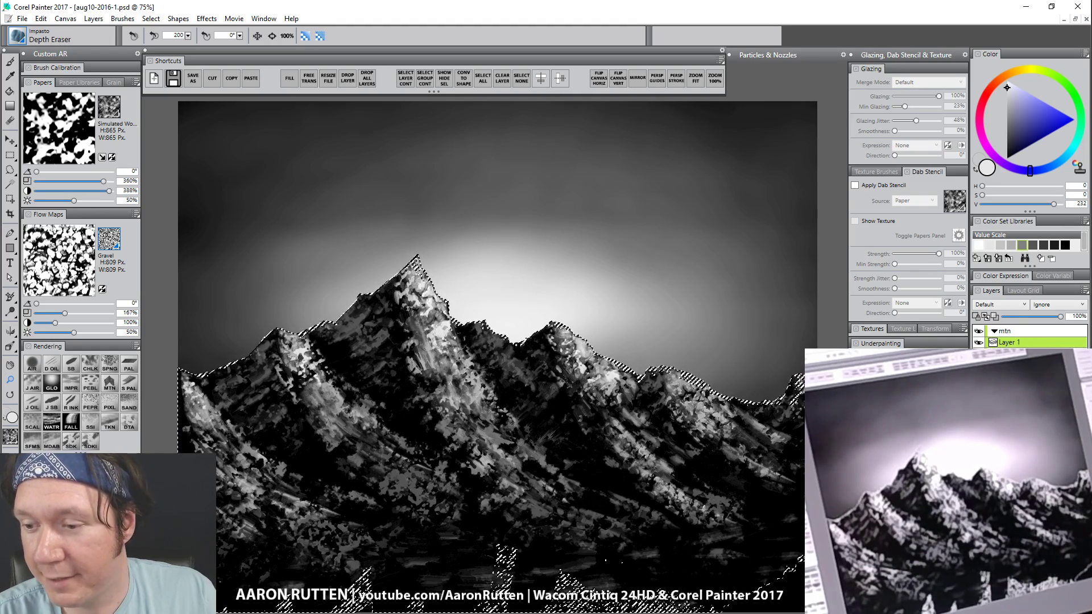
Step: Rename the new layer at the top of the mtn group to "tint" and deselect the mountain selection
left_click(999, 305)
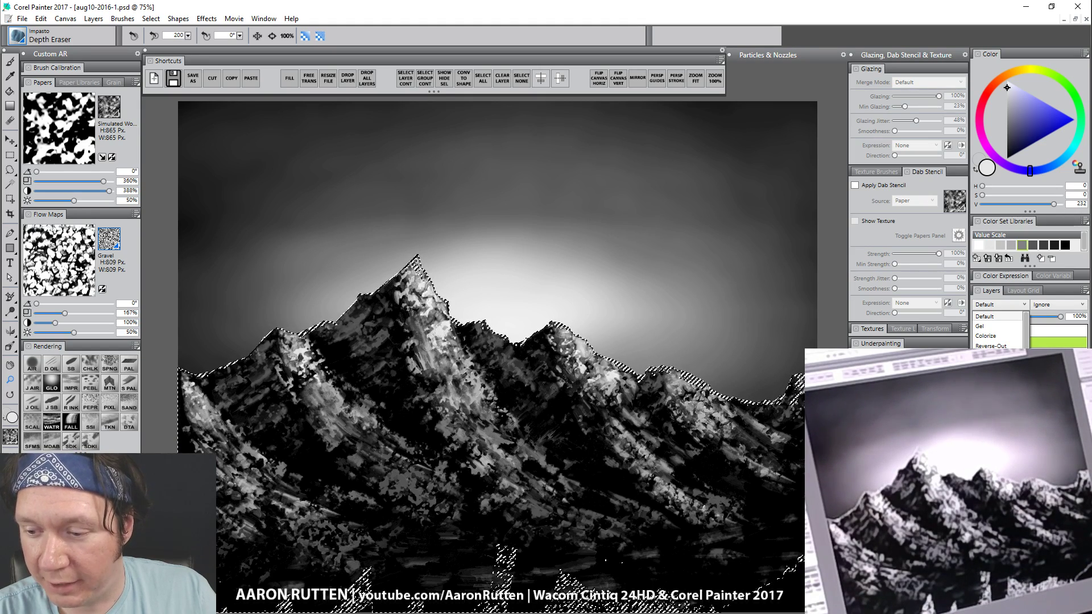
key("Escape")
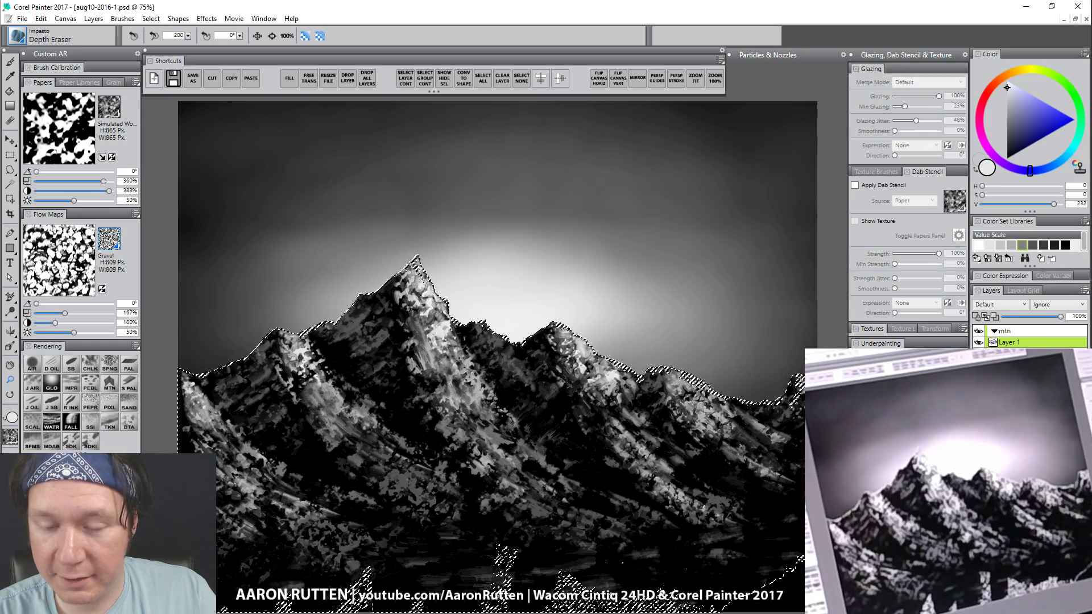
left_click(1019, 355)
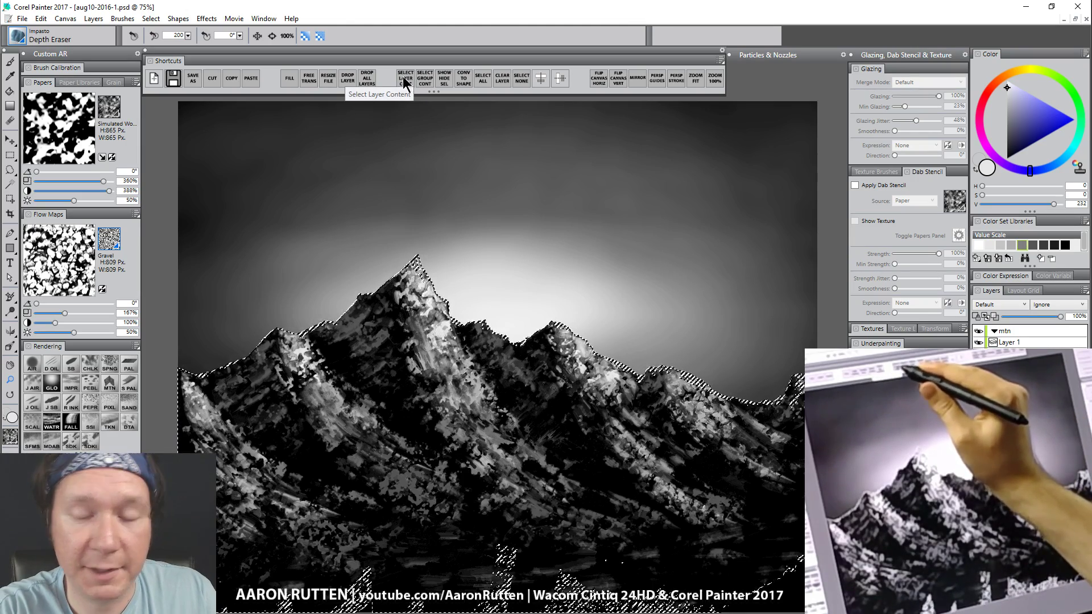
left_click(1015, 344)
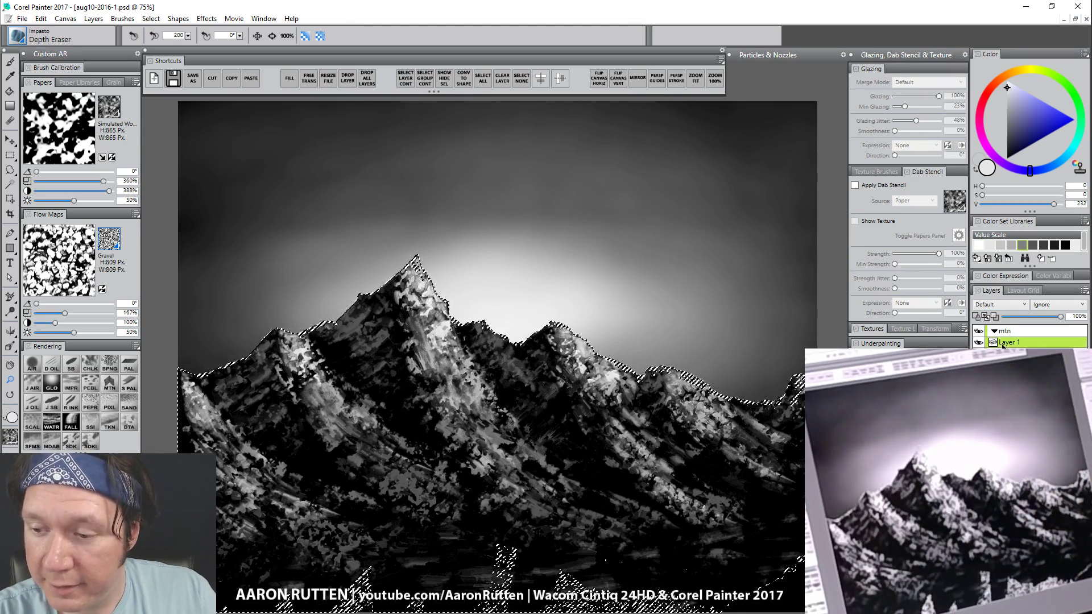
double_click(1007, 343)
type("tint")
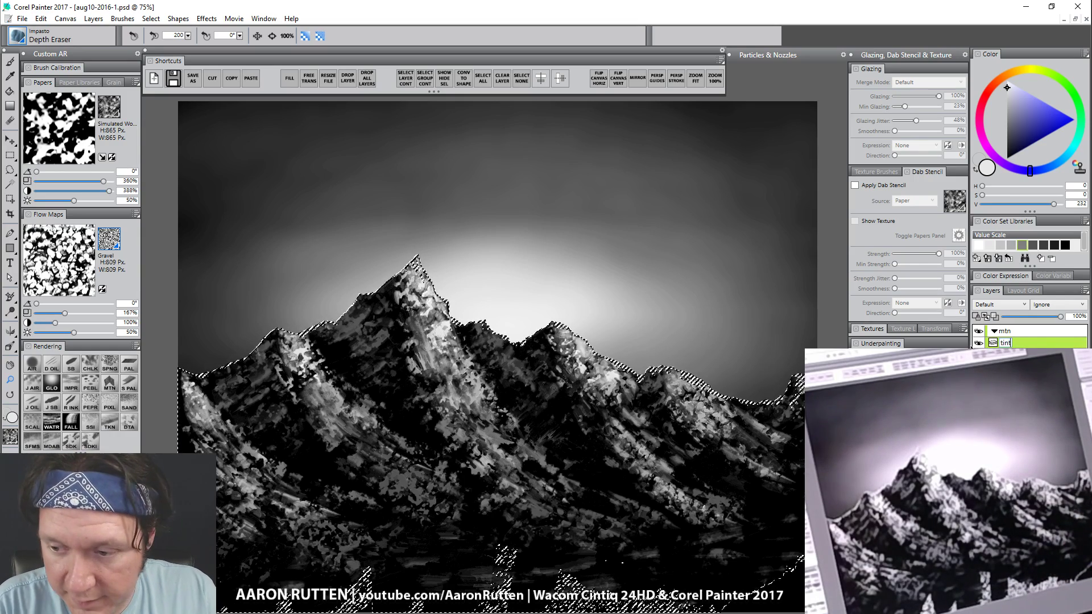
key("Return")
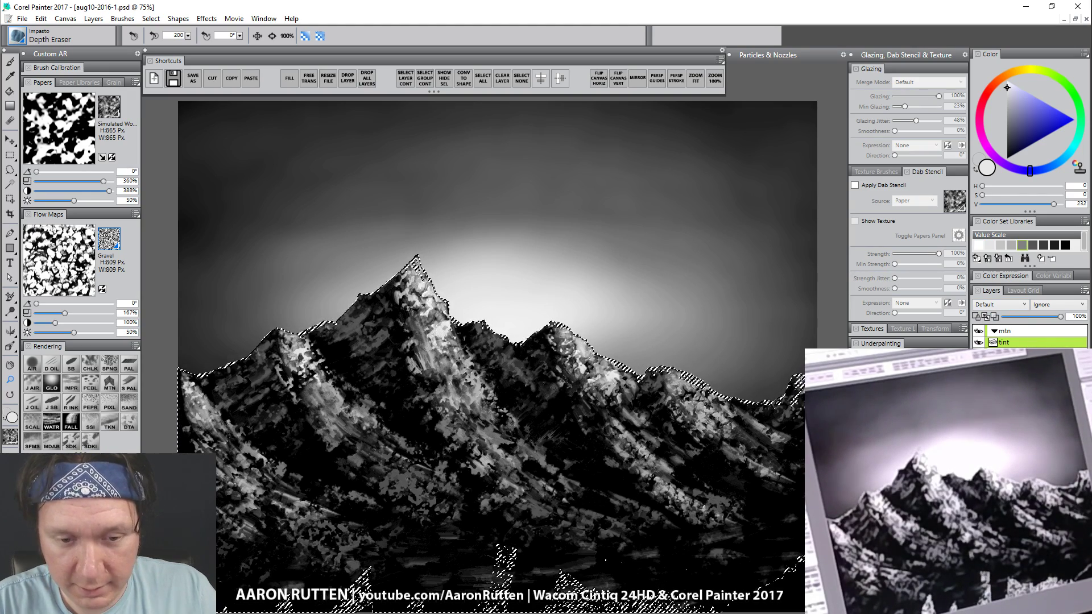
key("ctrl+d")
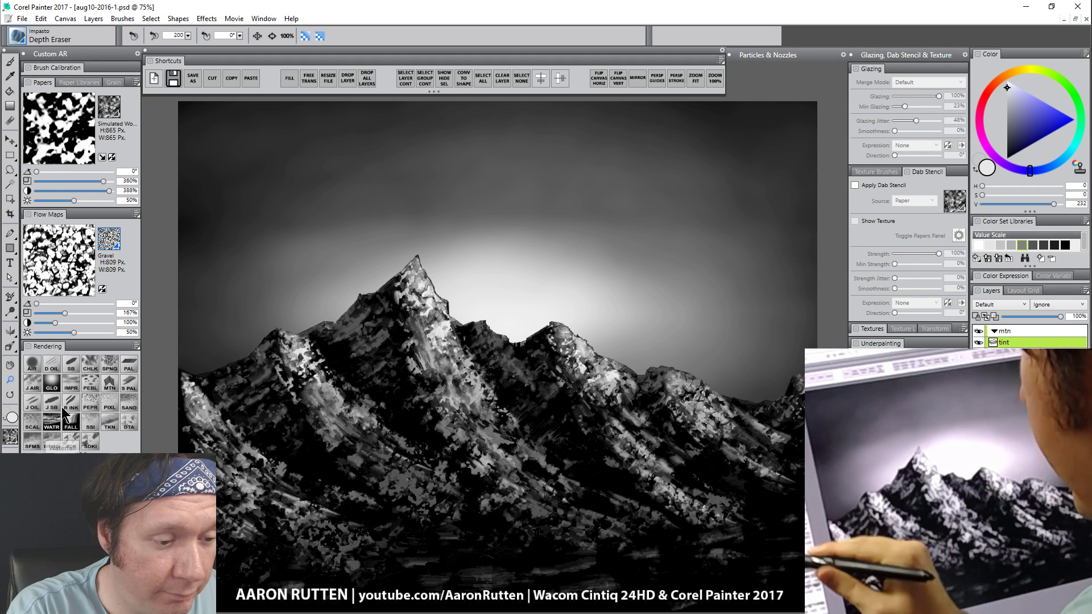
Step: Set up the Dab Texture Airbrush at size 58.6 with the Multiply merge mode and an orange painting colour
left_click(52, 383)
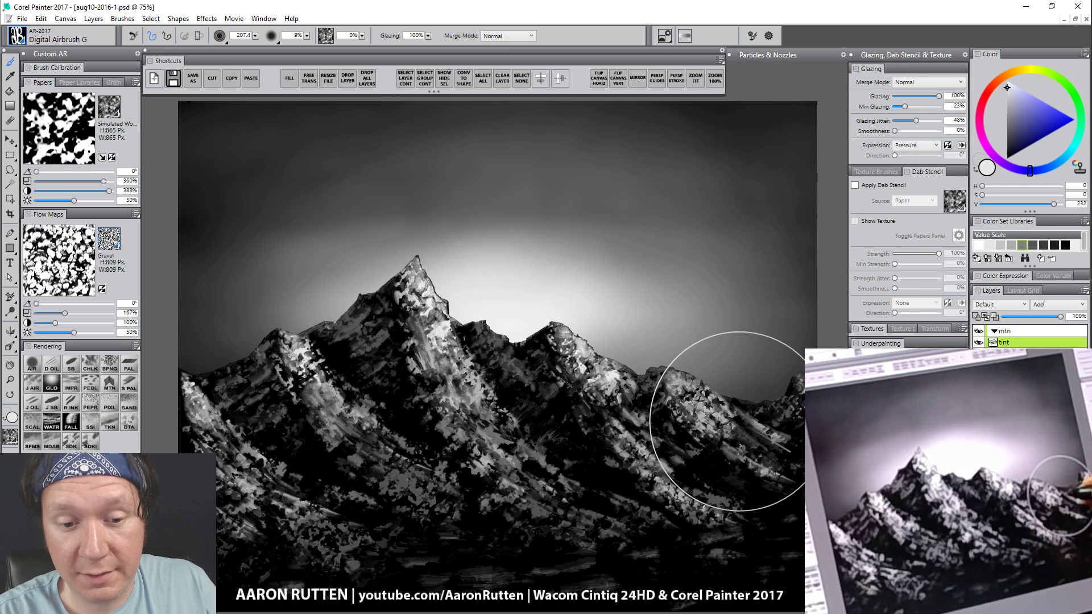
left_click(73, 444)
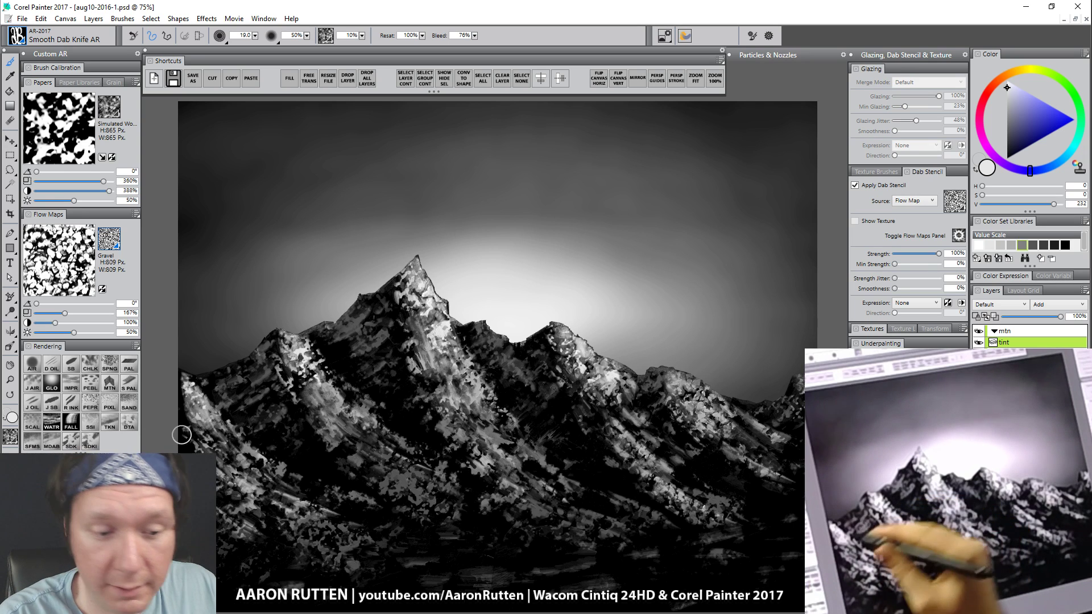
left_click(130, 425)
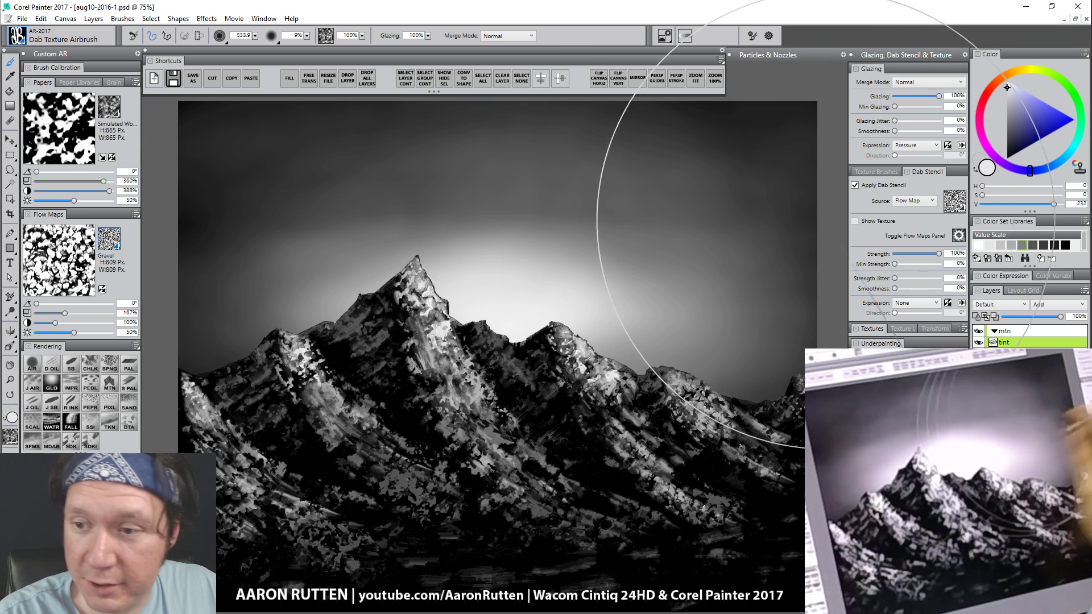
left_click_drag(548, 315, 523, 312)
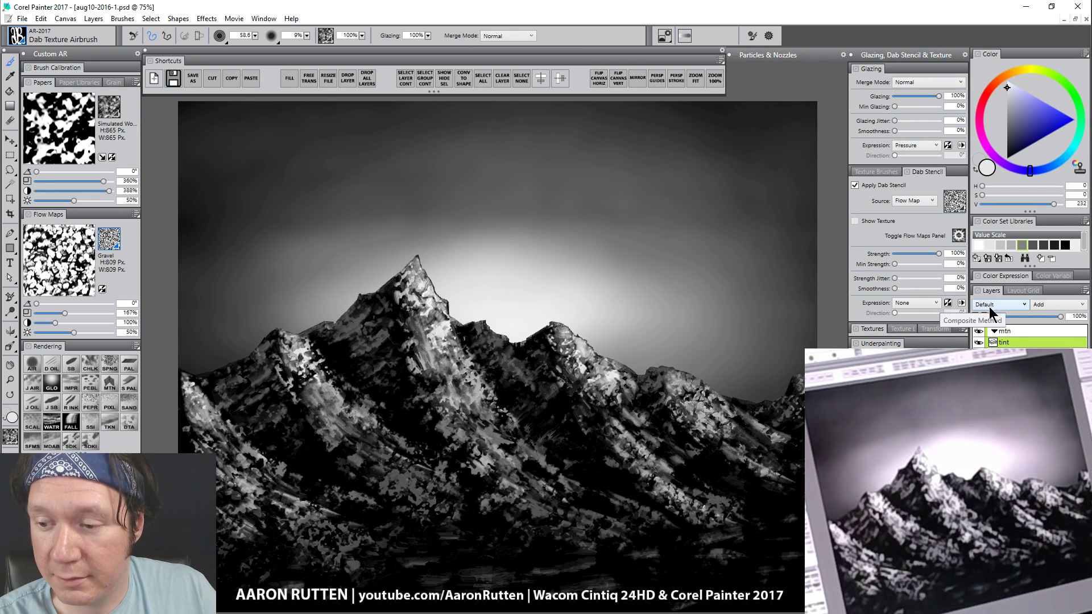
left_click(913, 83)
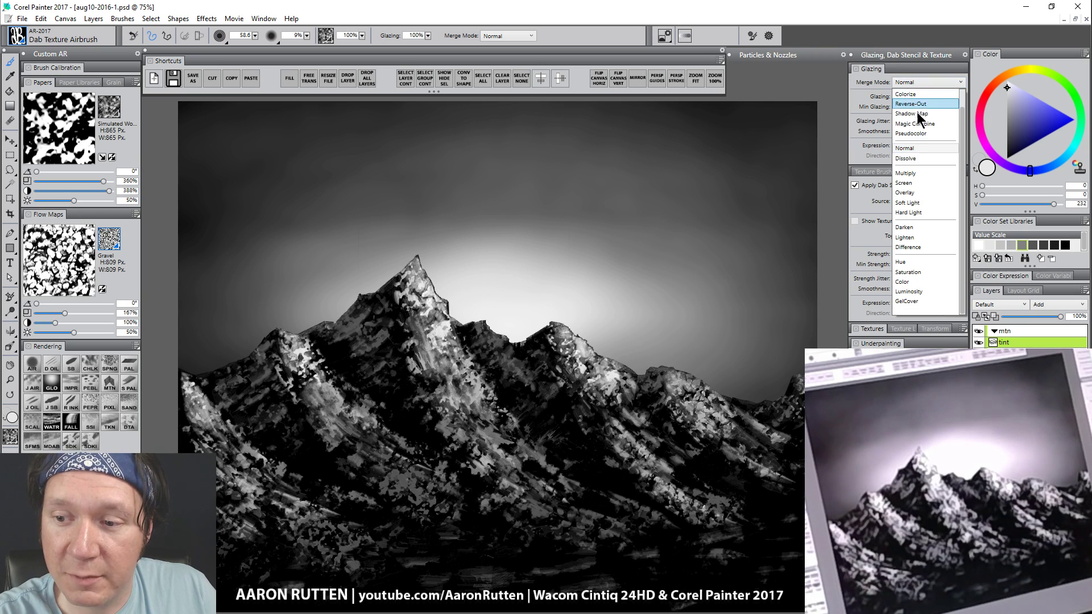
left_click(914, 173)
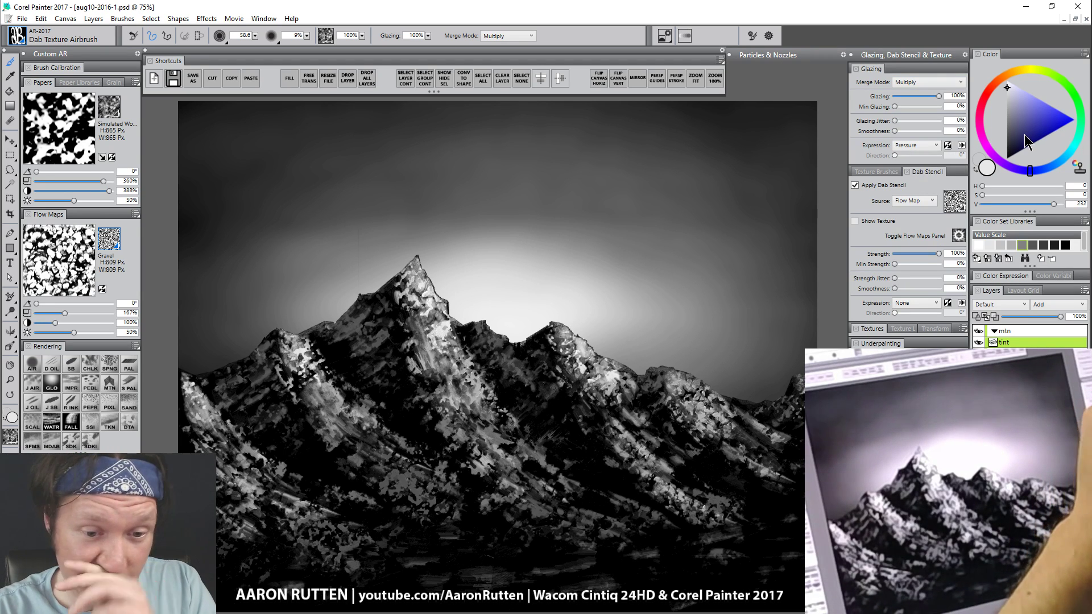
left_click(1047, 104)
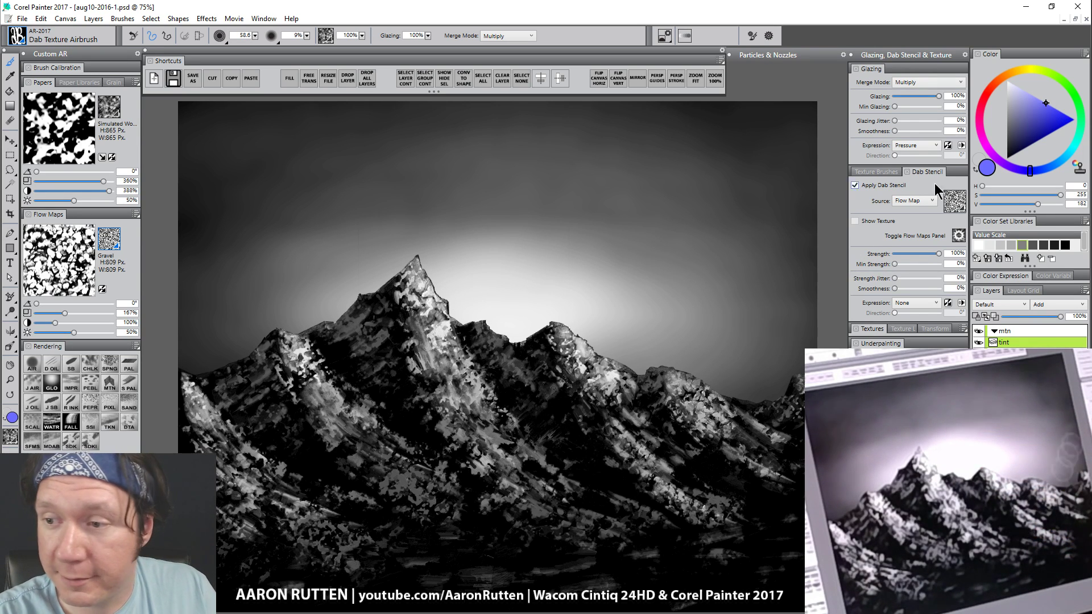
left_click(1005, 80)
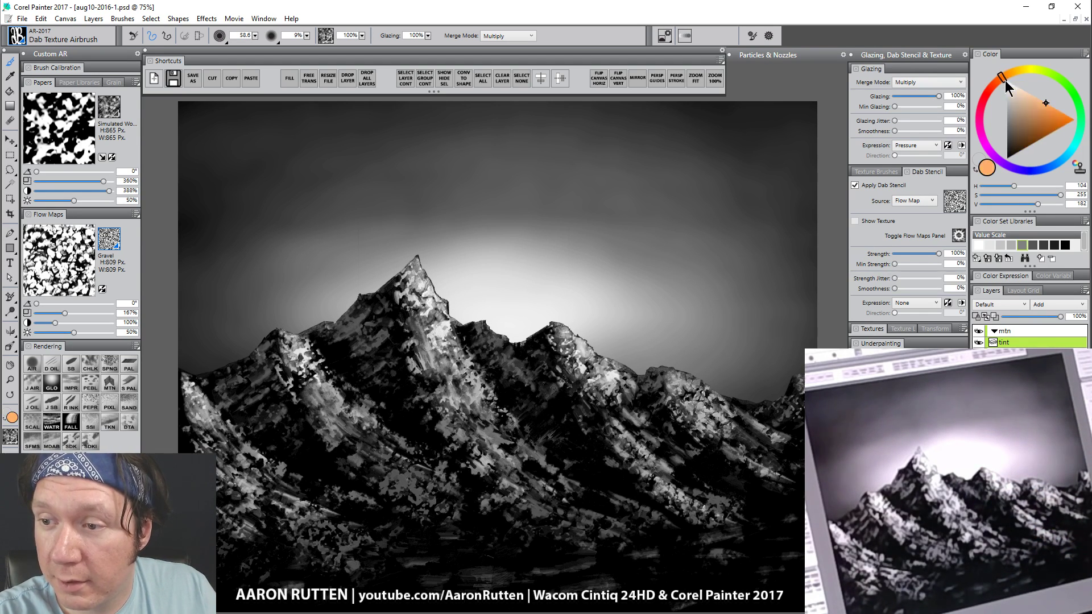
Step: Paint orange speckled texture down the sunlit face of the main peak and across the right-hand ridges on the tint layer
left_click_drag(421, 266, 449, 343)
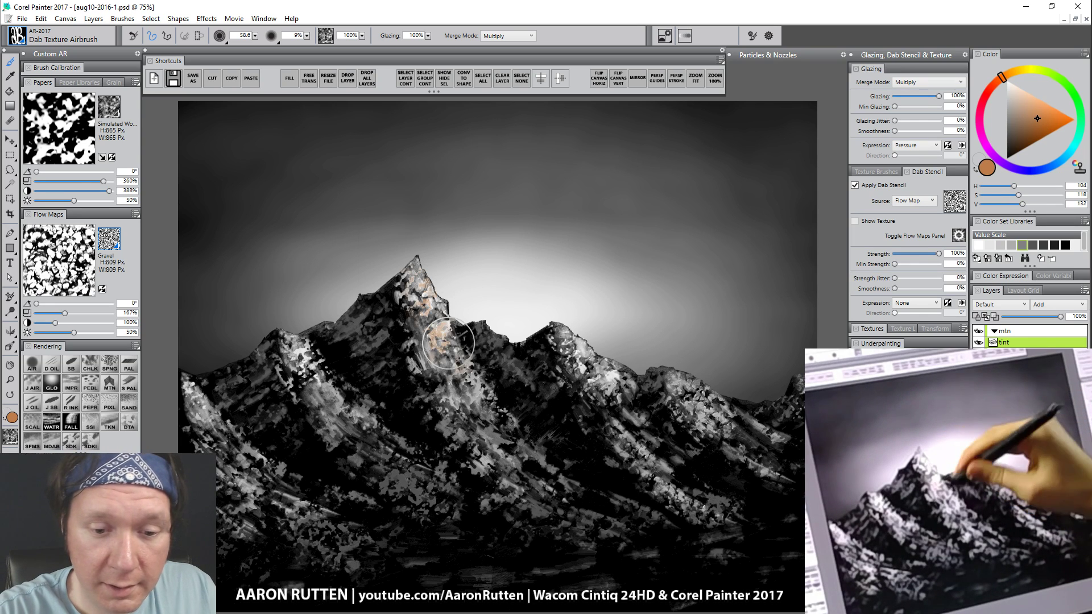
left_click_drag(415, 268, 466, 402)
mouse_move(430, 297)
left_mouse_down()
mouse_move(490, 415)
mouse_move(472, 404)
mouse_move(421, 293)
mouse_move(461, 373)
mouse_move(433, 318)
left_mouse_up()
mouse_move(414, 256)
left_mouse_down()
mouse_move(414, 302)
mouse_move(447, 364)
left_mouse_up()
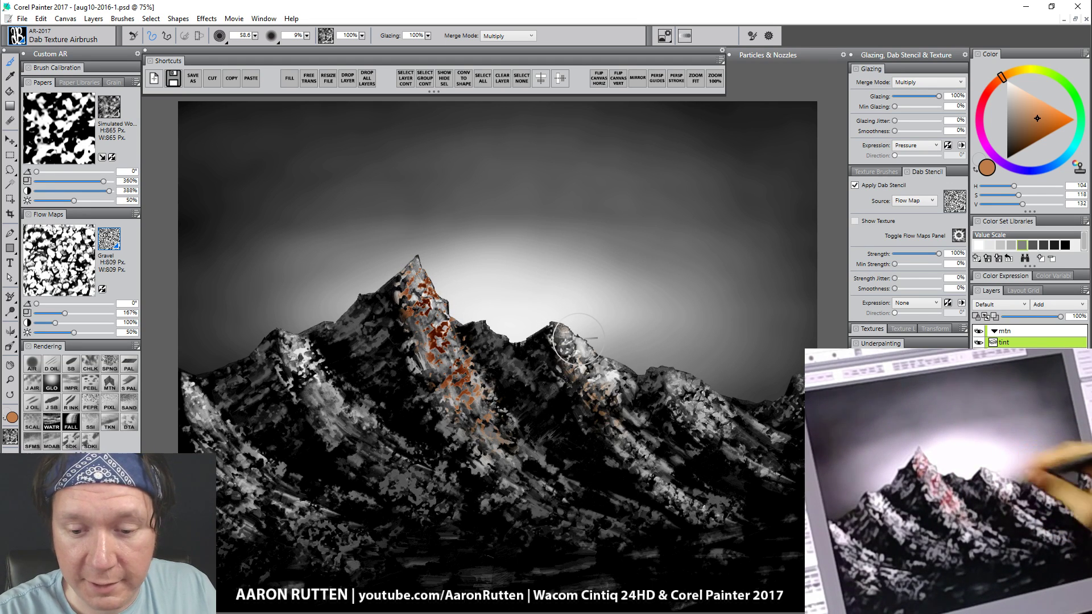
left_click_drag(628, 368, 563, 319)
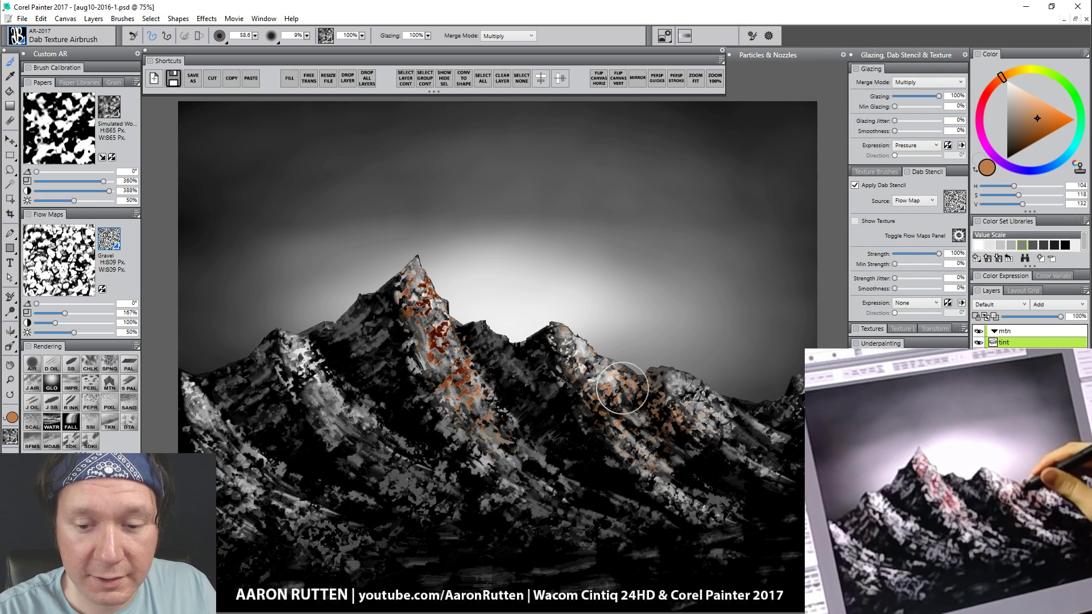
Step: Try tinting the right-hand peak orange with the Digital Airbrush at size 89.3 in Normal merge mode, and undo the stroke
left_click(32, 364)
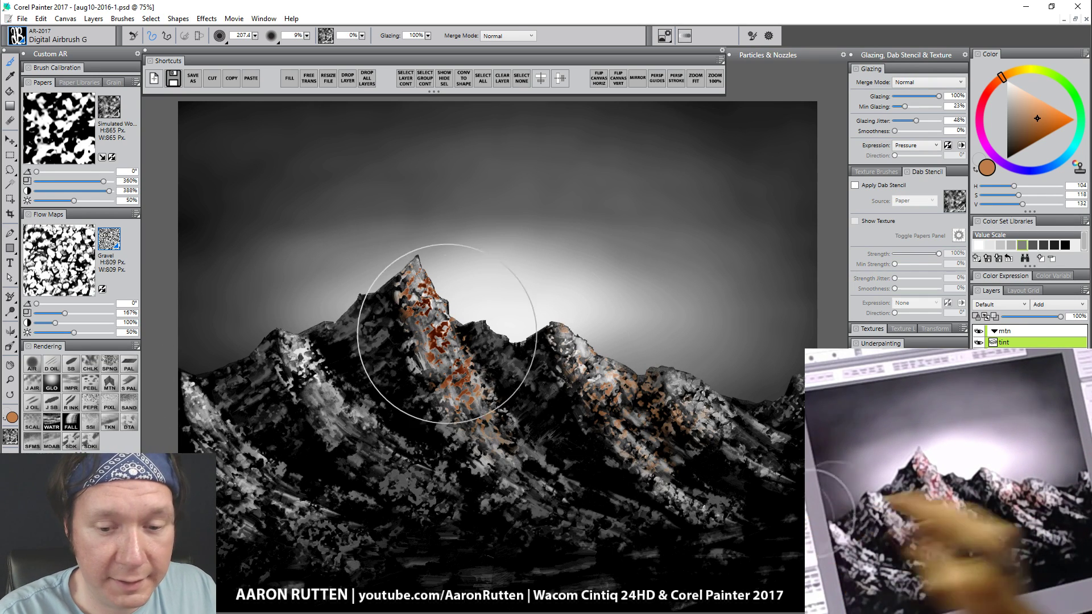
mouse_move(590, 358)
left_mouse_down()
mouse_move(590, 319)
mouse_move(577, 335)
mouse_move(562, 318)
mouse_move(649, 400)
left_mouse_up()
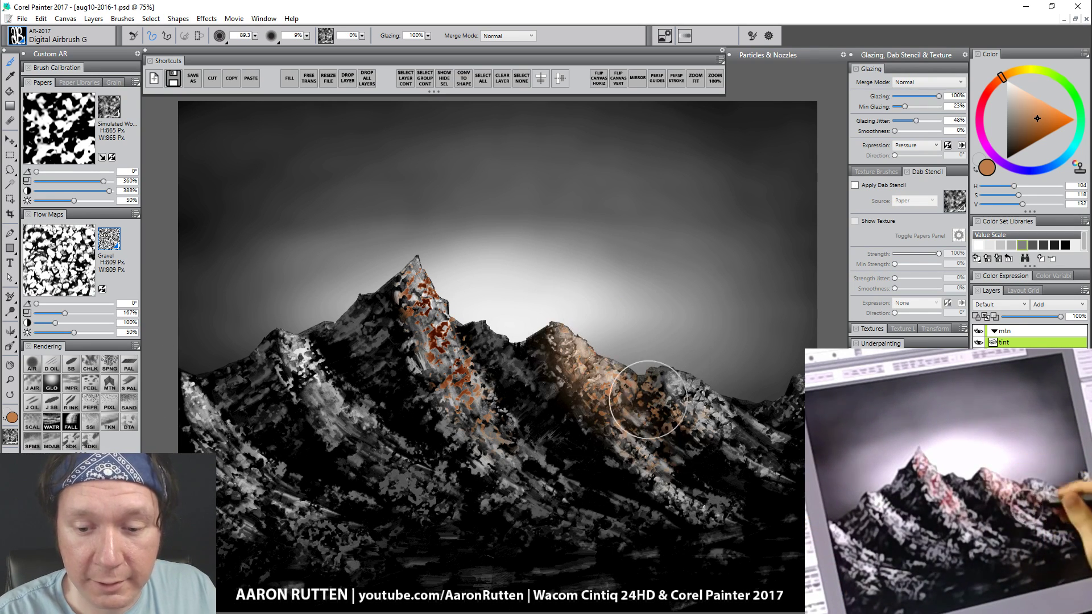
key("ctrl+z")
key("ctrl+z")
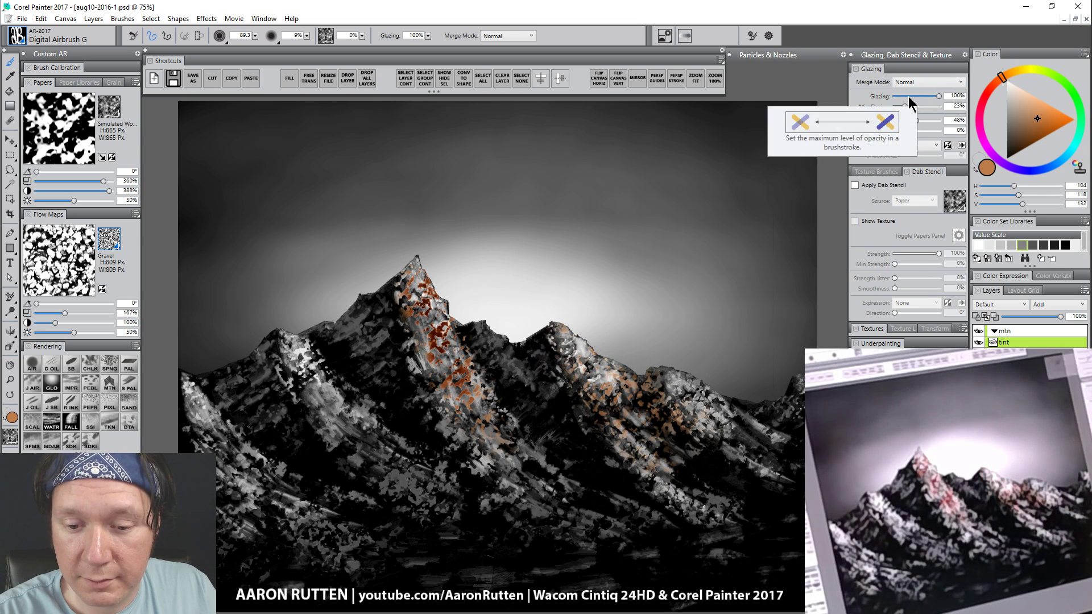
Step: Airbrush orange over the right-hand ridges and main peak in Multiply merge mode, and discard the painted tint layer
left_click(913, 83)
left_click(906, 173)
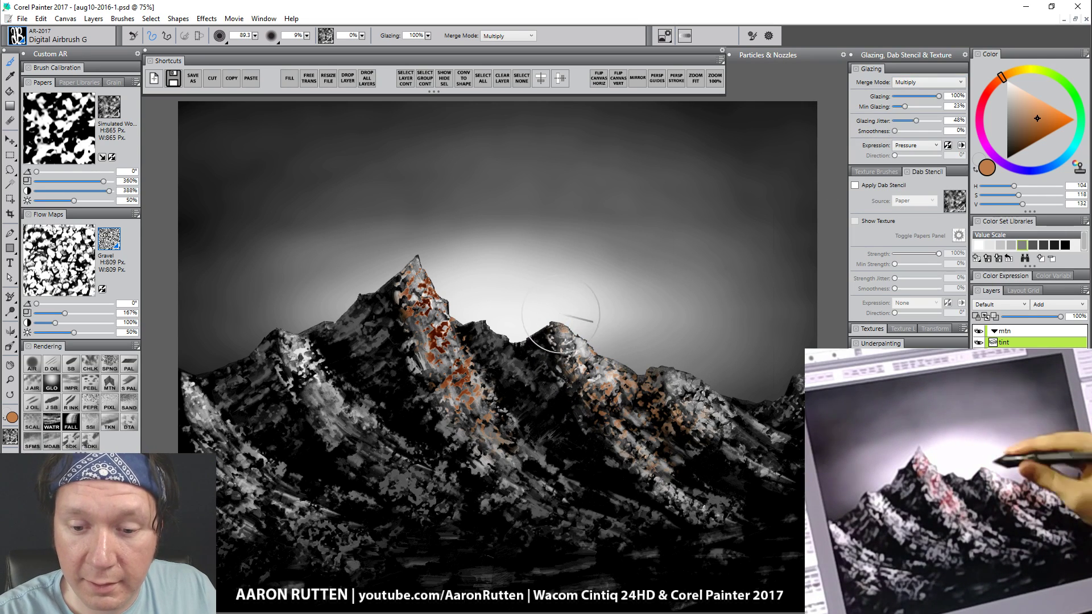
mouse_move(546, 336)
left_mouse_down()
mouse_move(649, 411)
mouse_move(617, 434)
mouse_move(727, 422)
mouse_move(748, 441)
mouse_move(727, 402)
mouse_move(707, 415)
mouse_move(787, 426)
left_mouse_up()
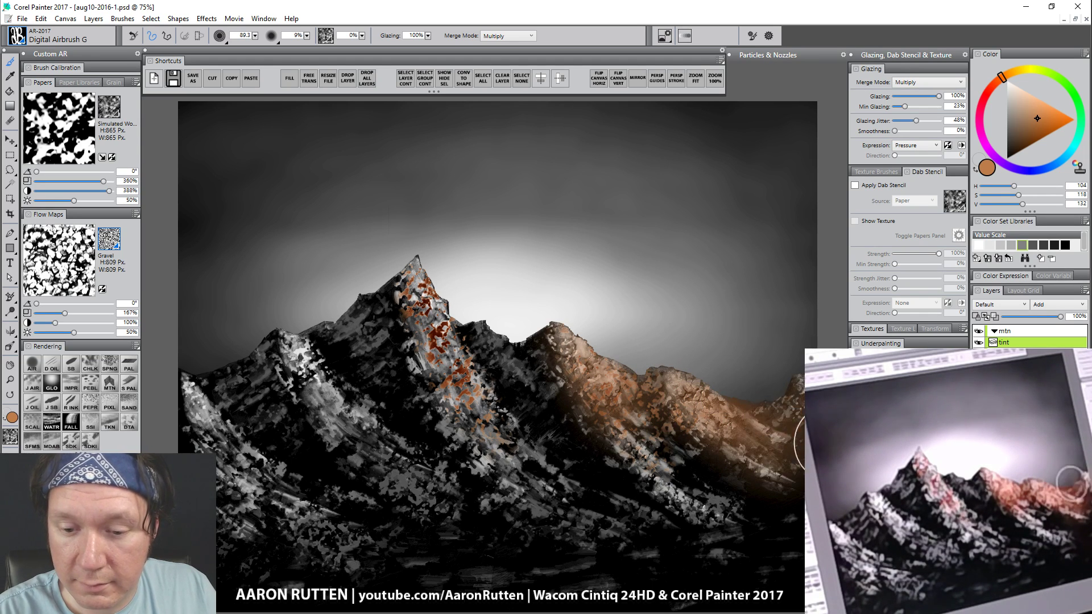
mouse_move(532, 324)
left_mouse_down()
mouse_move(463, 419)
mouse_move(438, 317)
left_mouse_up()
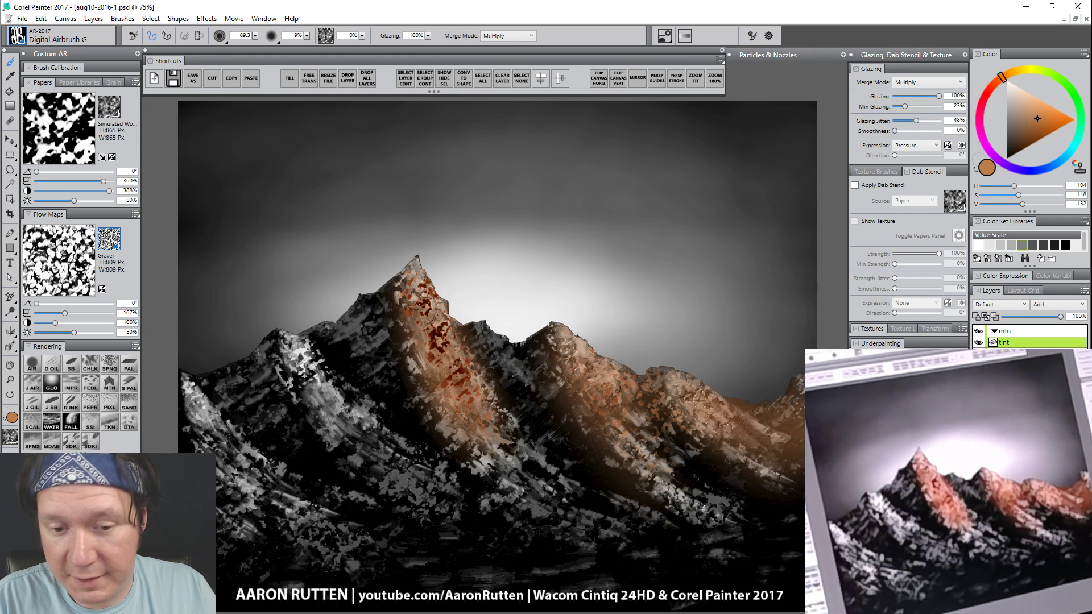
key("Delete")
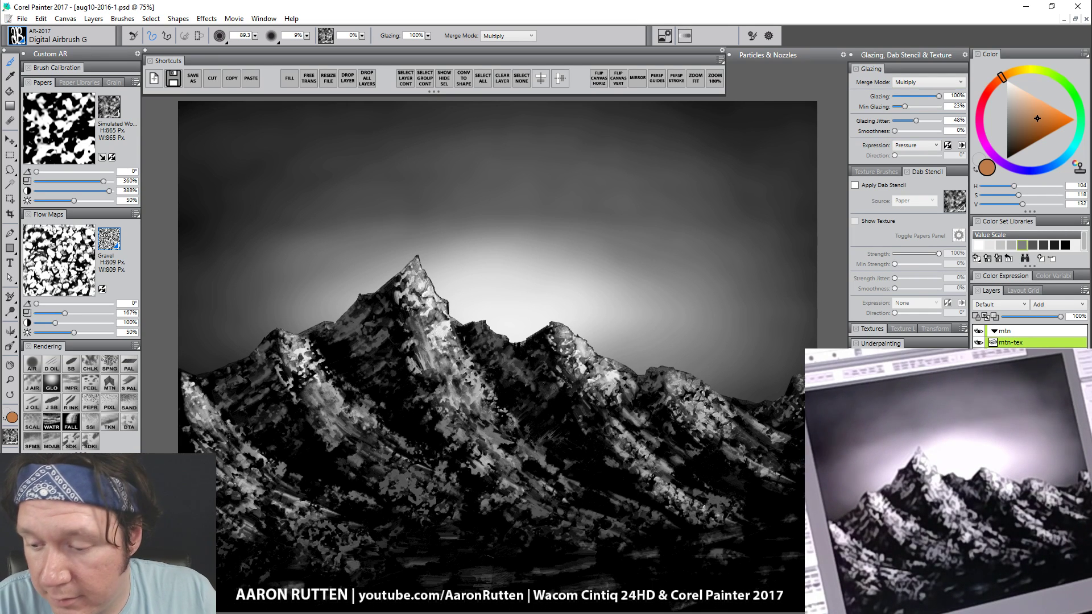
Step: Set a fresh tint layer in the mtn group to the Multiply composite method and fill it with the current orange at 100% opacity
left_click(1006, 306)
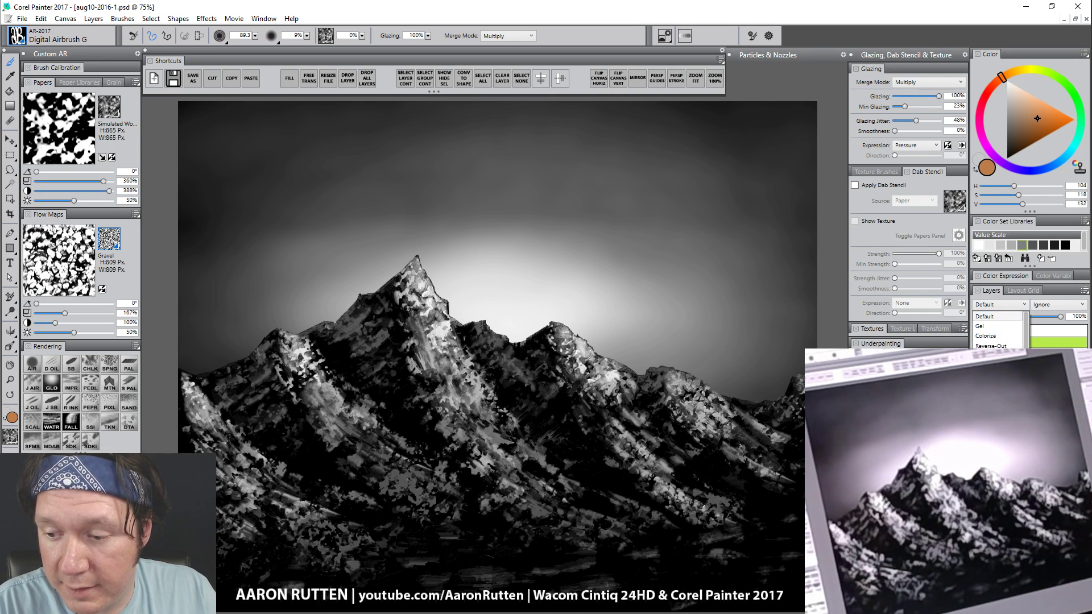
left_click(990, 405)
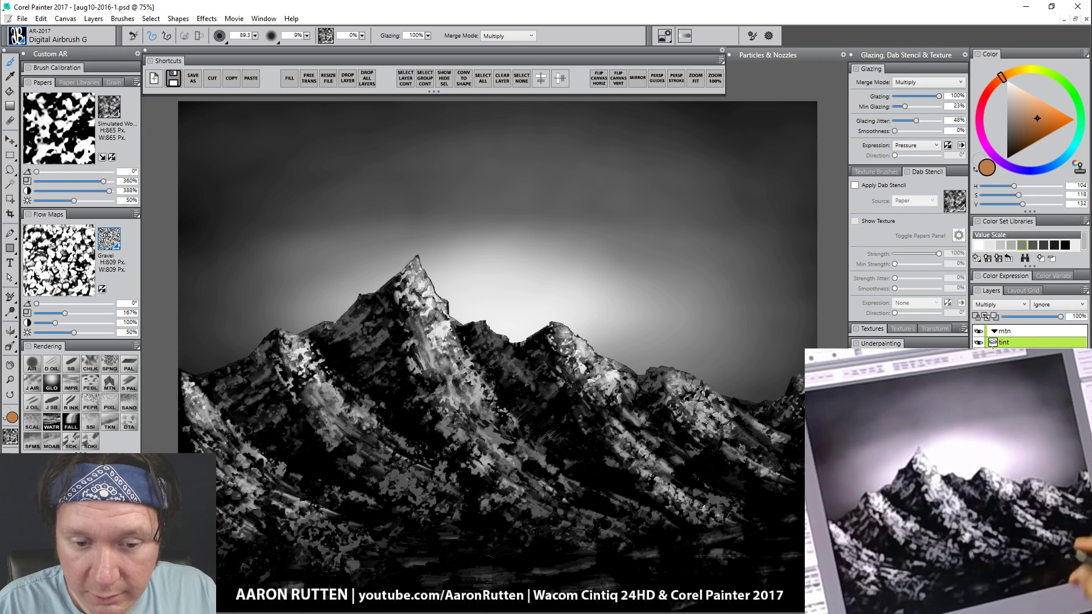
key("ctrl+f")
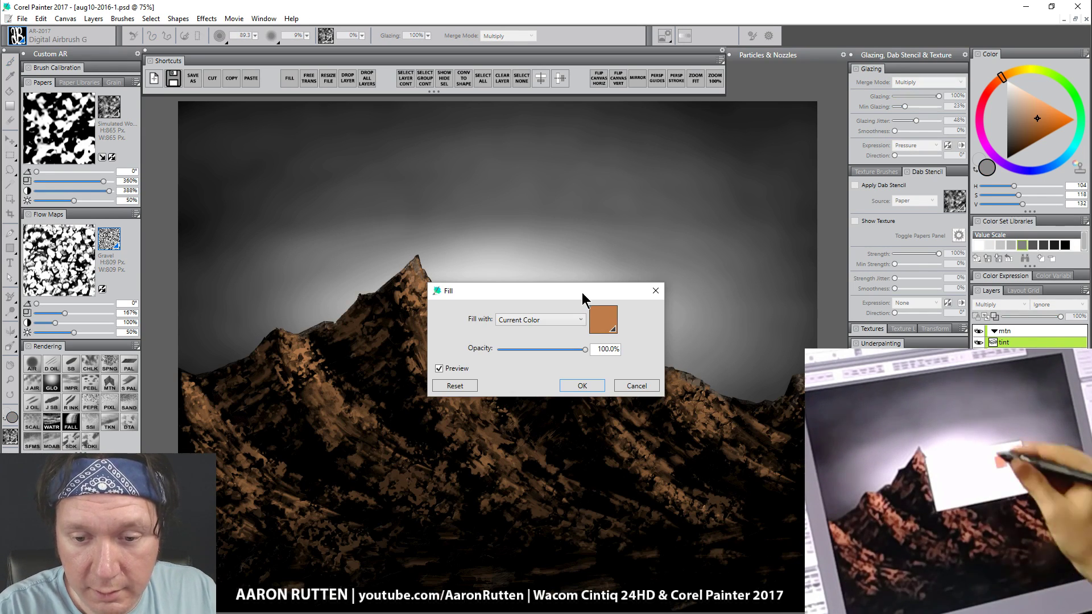
left_click_drag(682, 206, 684, 163)
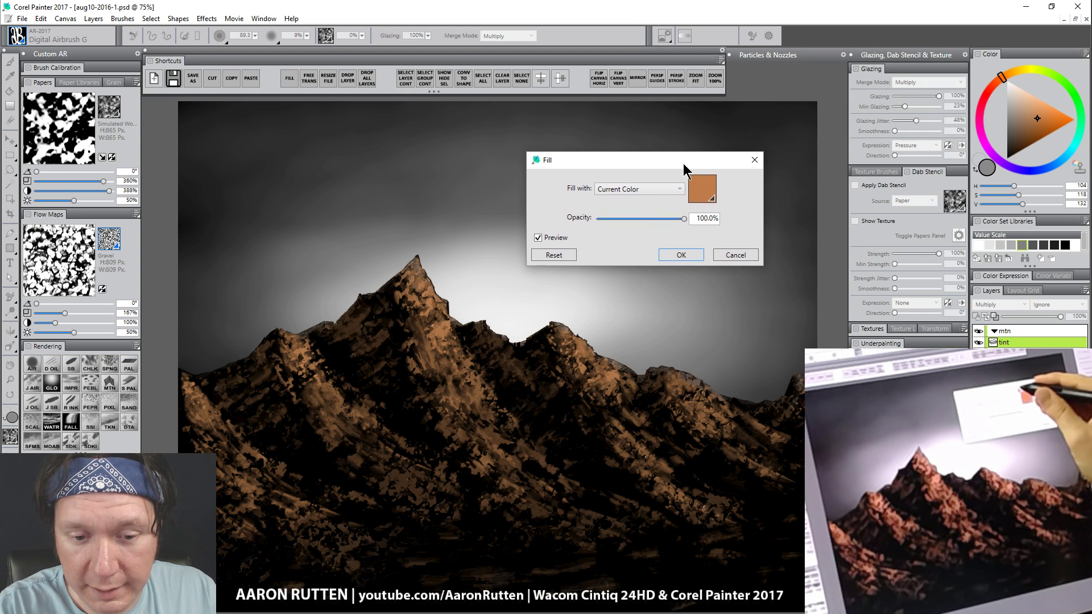
left_click(681, 255)
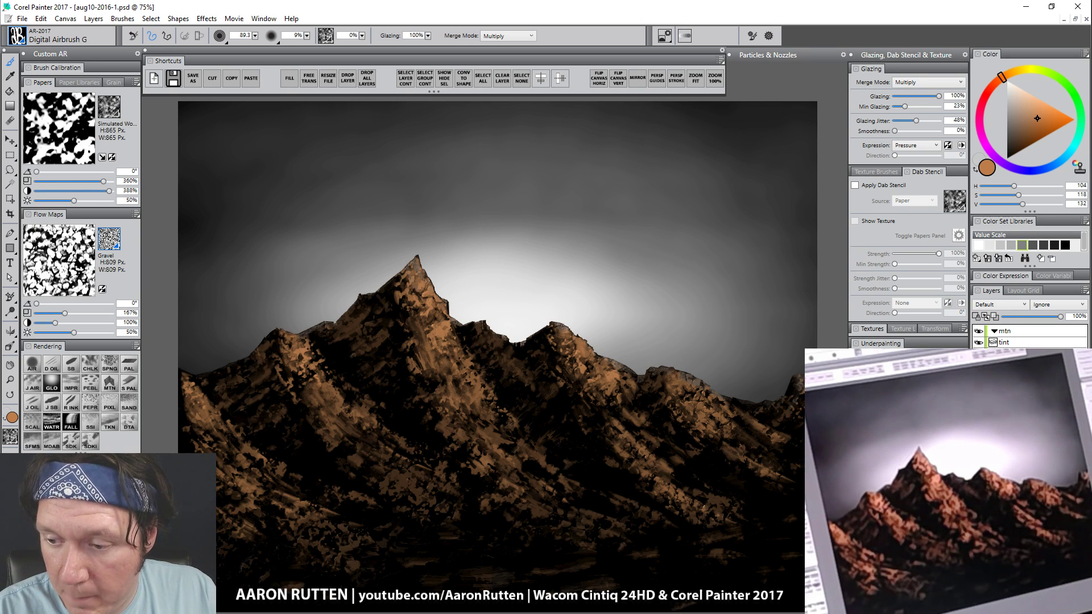
Step: Set the composite method of the active layer below the mountain tint to Multiply
left_click(1000, 306)
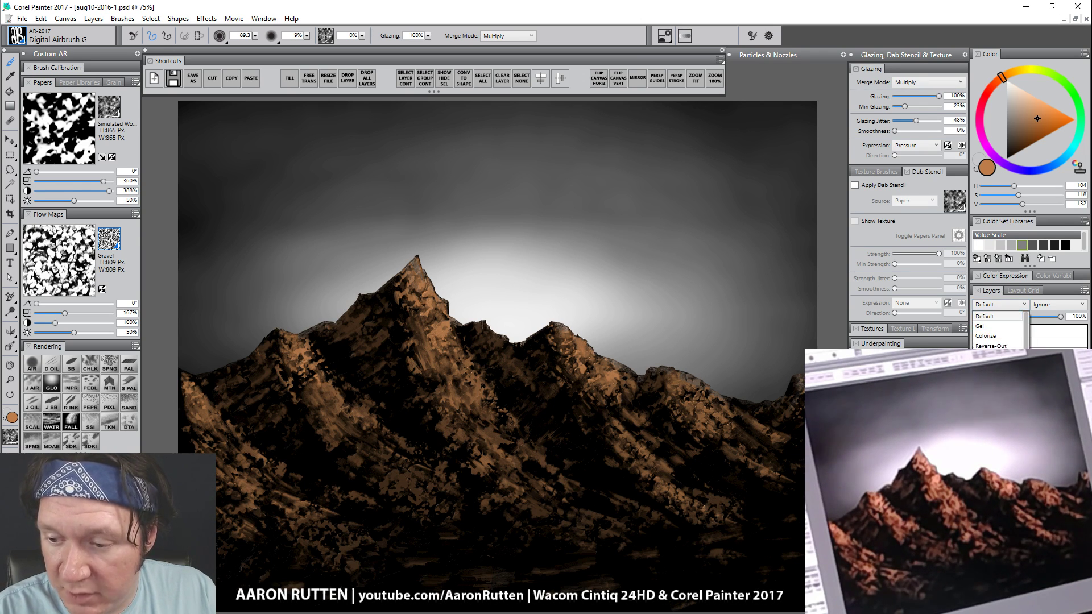
key("m")
key("Return")
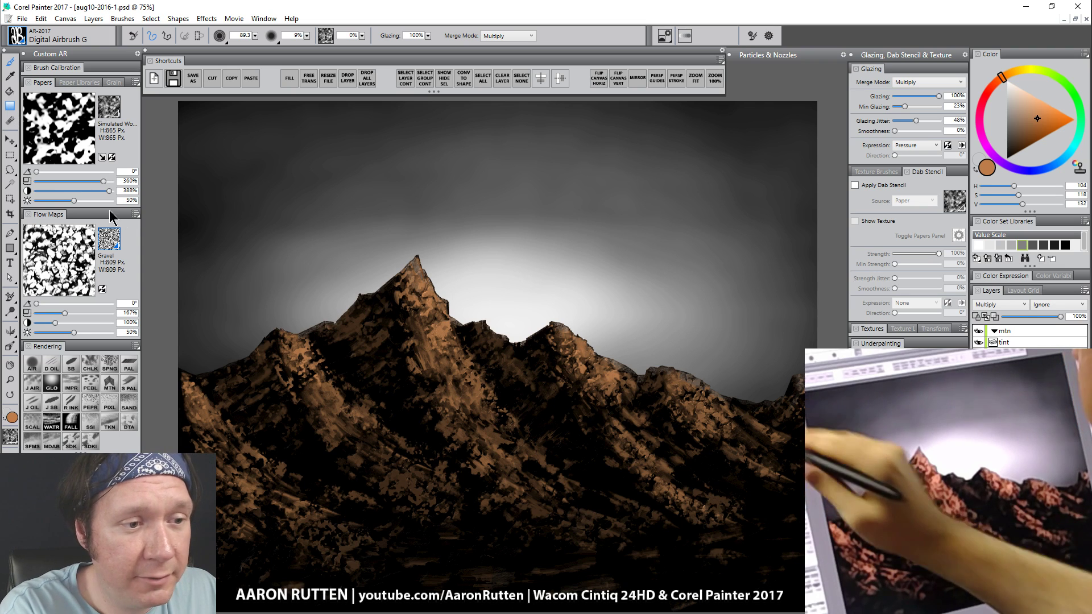
Step: Set up a linear gradient with the Main to Additional Color preset, pairing a light orange with a saturated deep orange
left_click(10, 107)
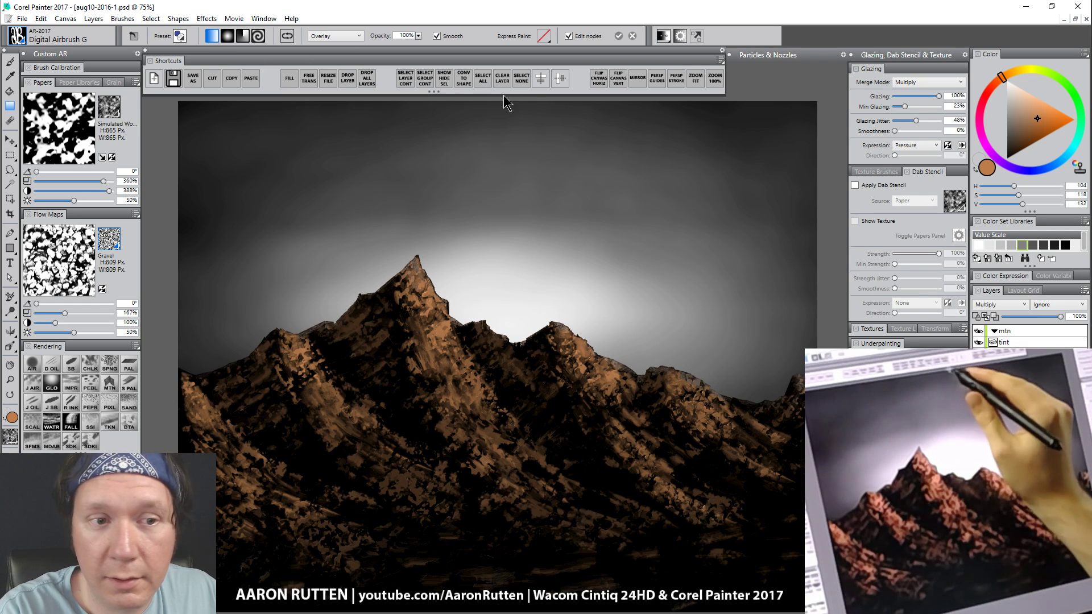
left_click(179, 36)
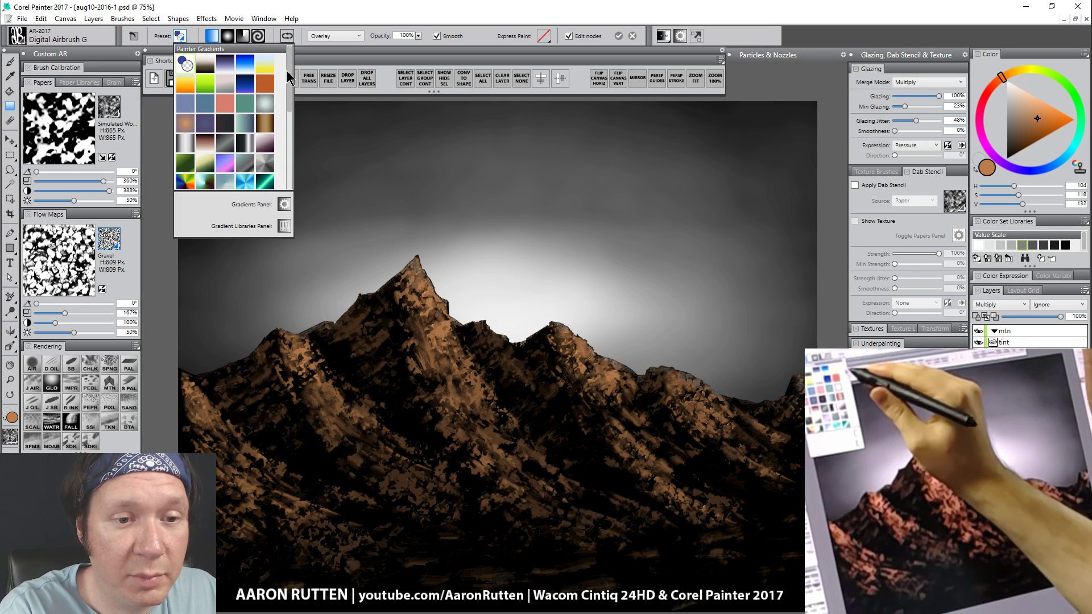
left_click(245, 158)
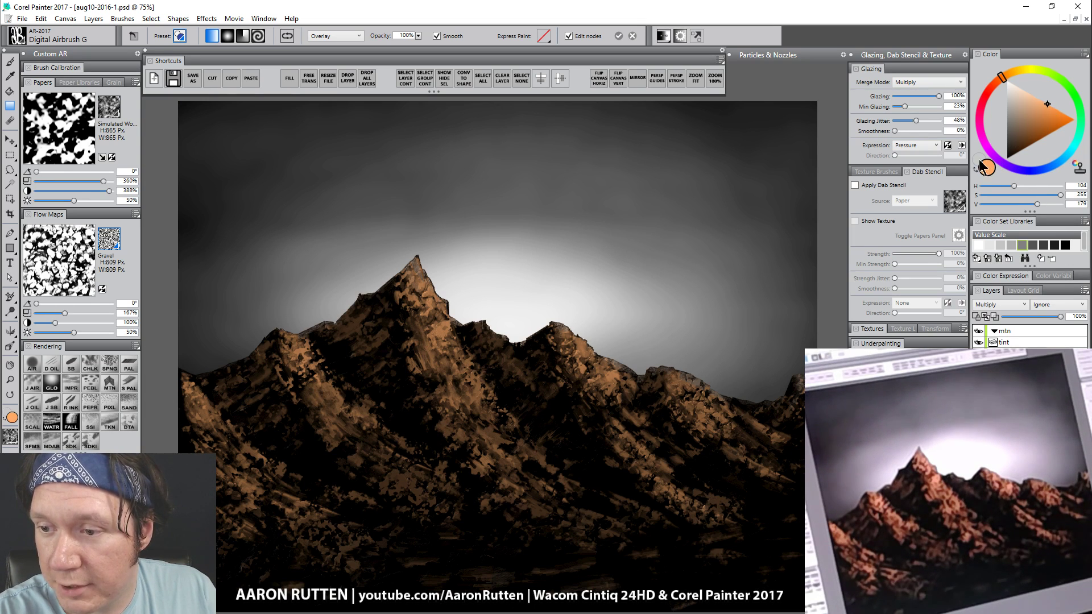
left_click(981, 163)
left_click(1022, 78)
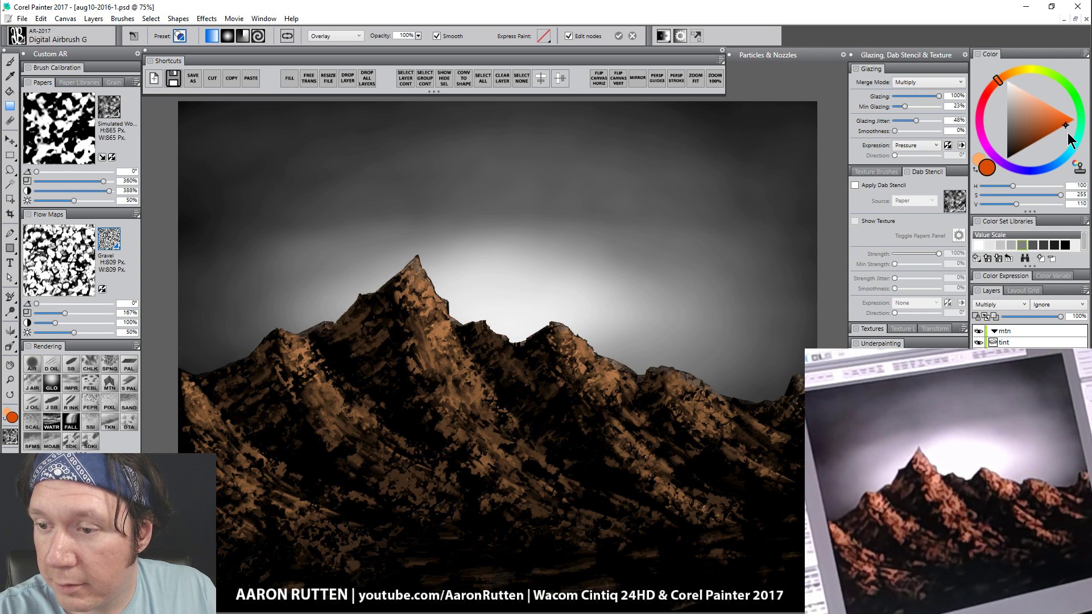
Step: Try a vertical gradient over the sky in Overlay mode, switch the gradient's composite method to Normal, and discard the gradient
left_click(484, 345)
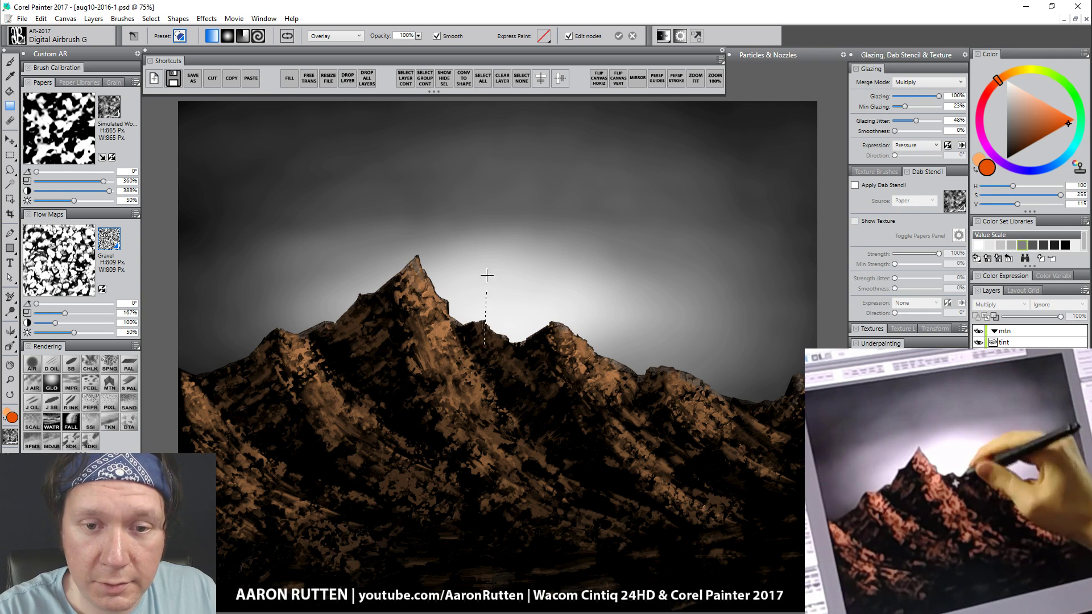
left_click(482, 107)
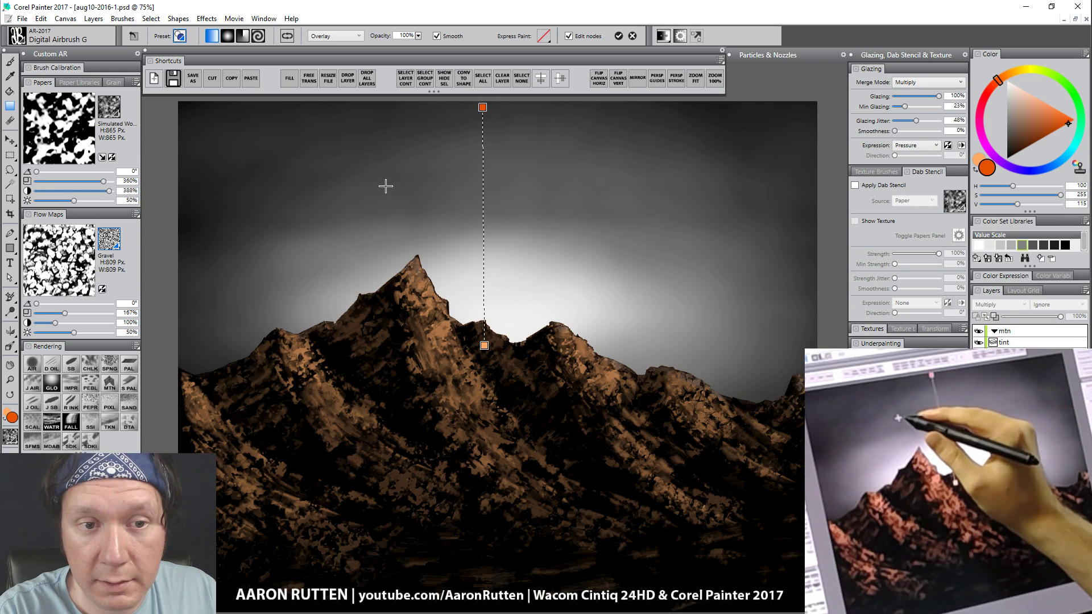
left_click(342, 36)
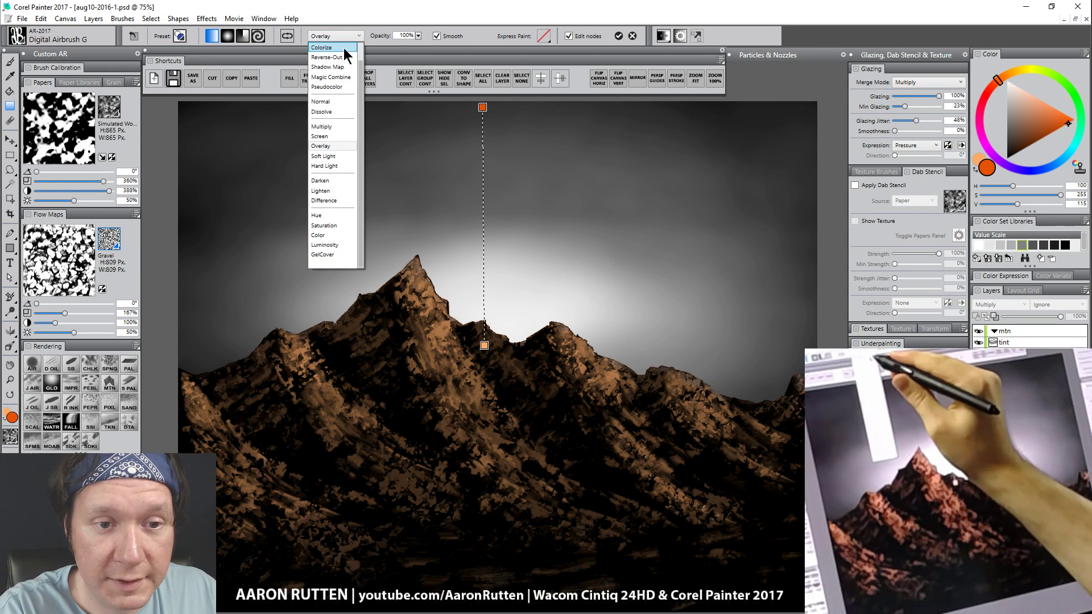
left_click(334, 102)
left_click(632, 36)
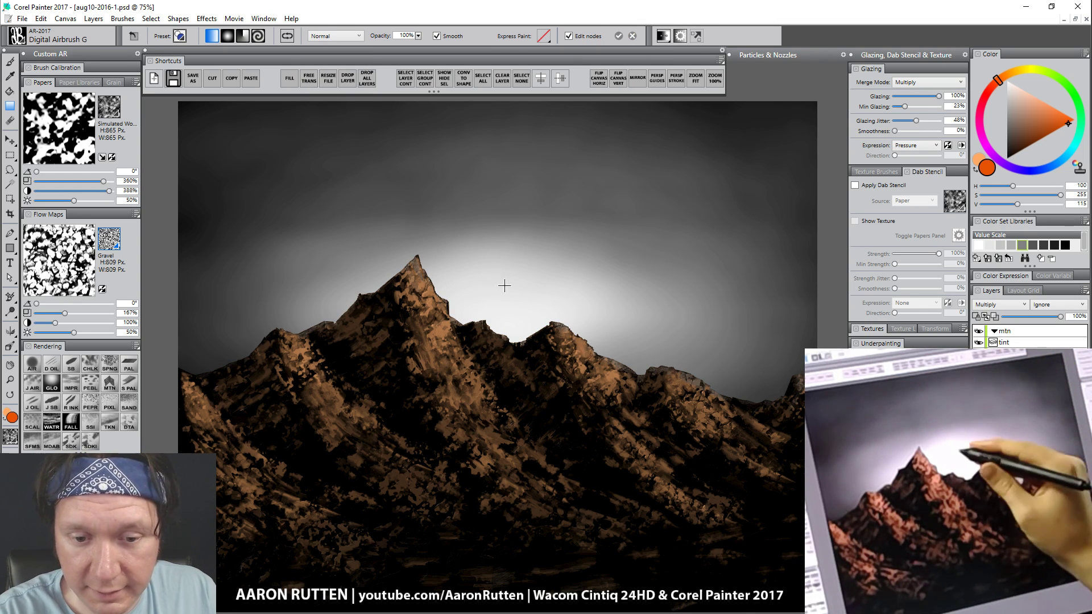
Step: Try a Normal-mode orange gradient from the central ridge up to the top of the canvas, and undo it
left_click_drag(483, 363, 484, 106)
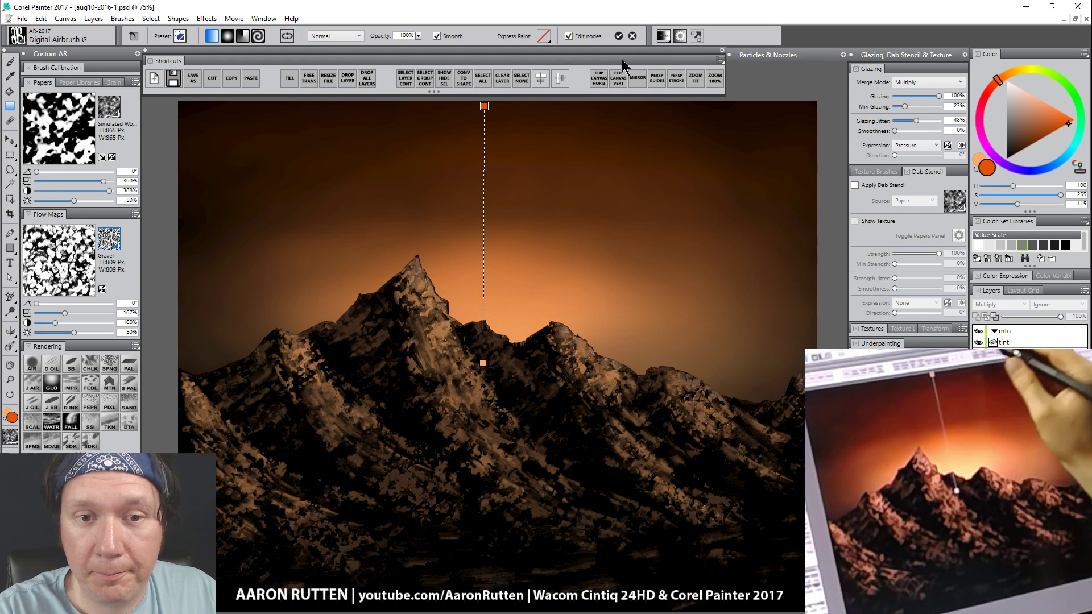
left_click(619, 36)
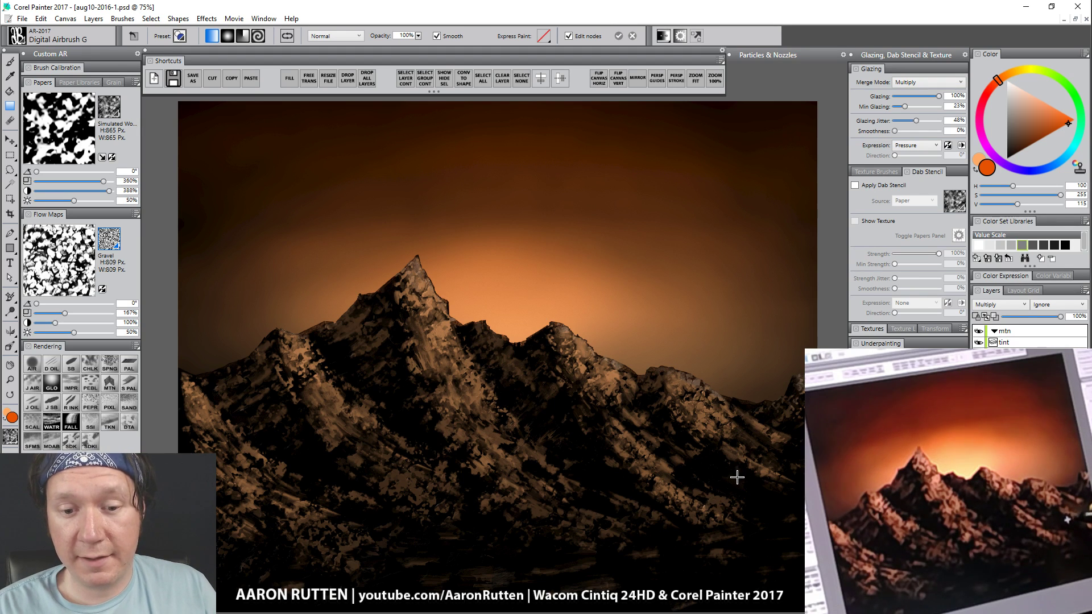
key("ctrl+z")
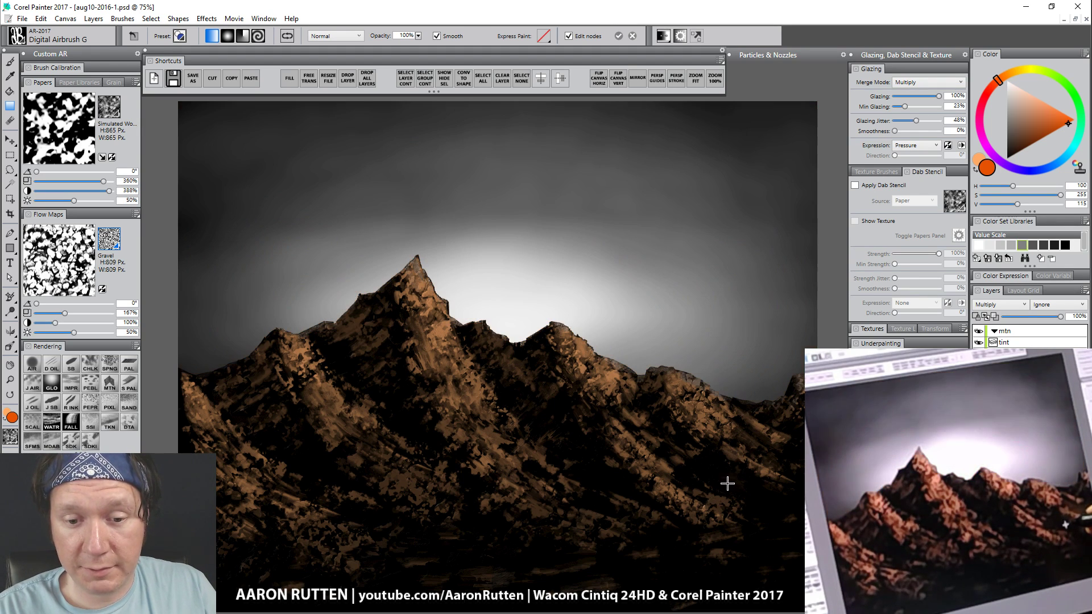
Step: Draw a new vertical gradient over the sky, extending its ends from below the central ridge to the canvas's top edge
left_click_drag(500, 348, 495, 112)
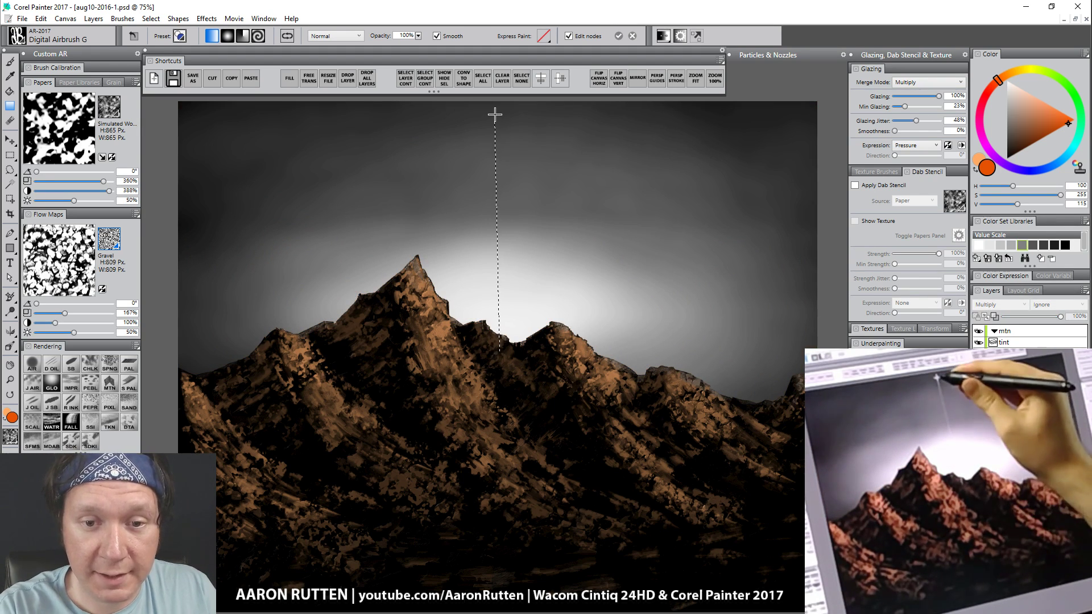
left_click_drag(499, 351, 496, 380)
left_click_drag(496, 113, 495, 100)
Step: Add a node near the middle of the sky gradient, show the gradient node settings, and shift the node slightly lower
left_click(495, 250)
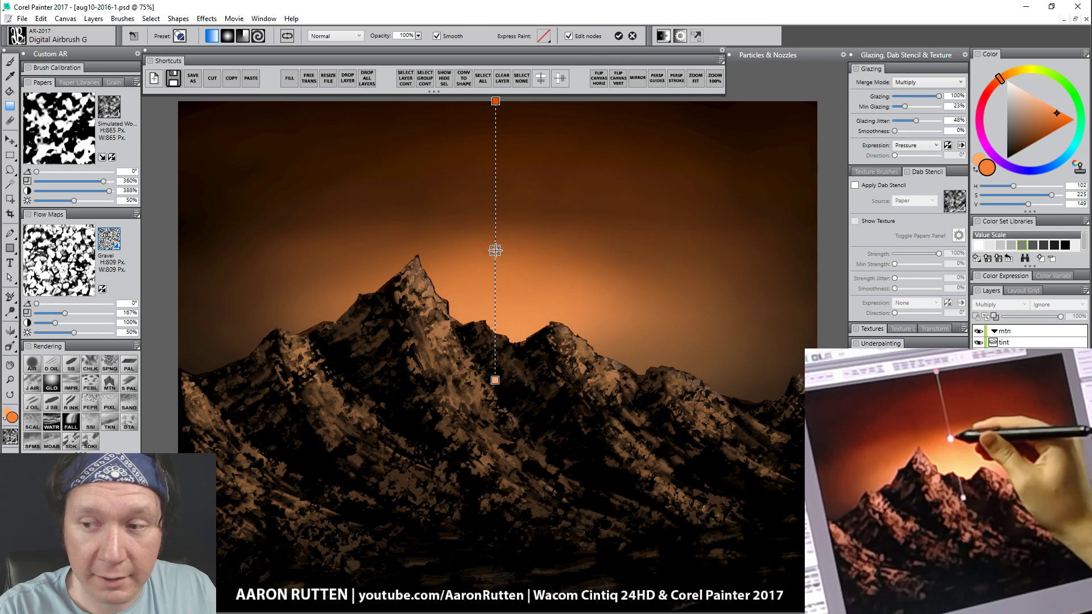
left_click(682, 40)
left_click_drag(1025, 108, 782, 105)
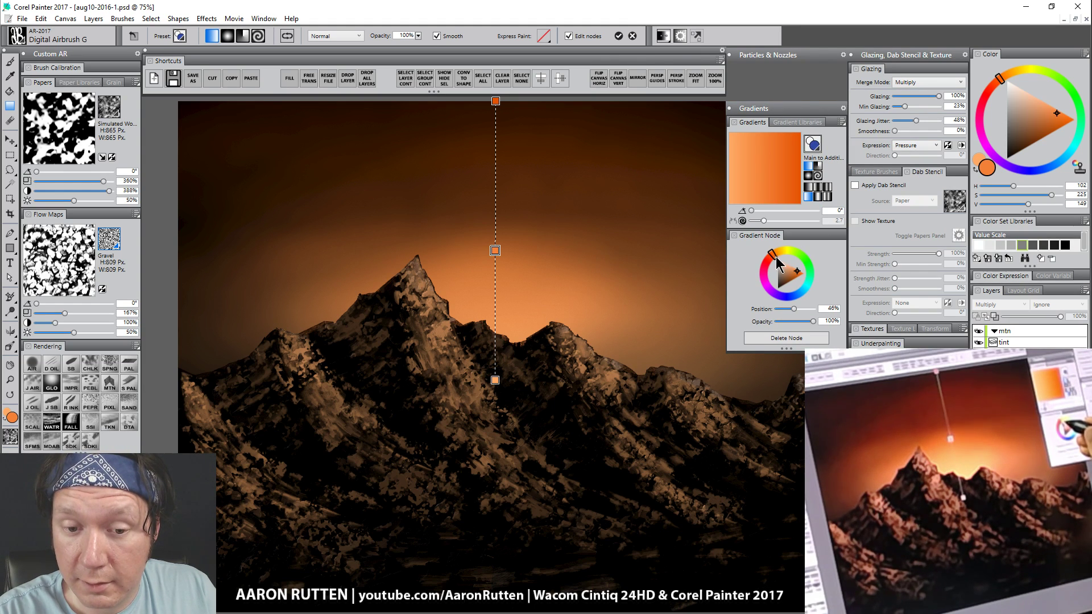
left_click_drag(495, 250, 495, 255)
Step: Recolour the gradient's lower end node to a saturated yellow and apply the gradient to the sky tint
left_click(495, 381)
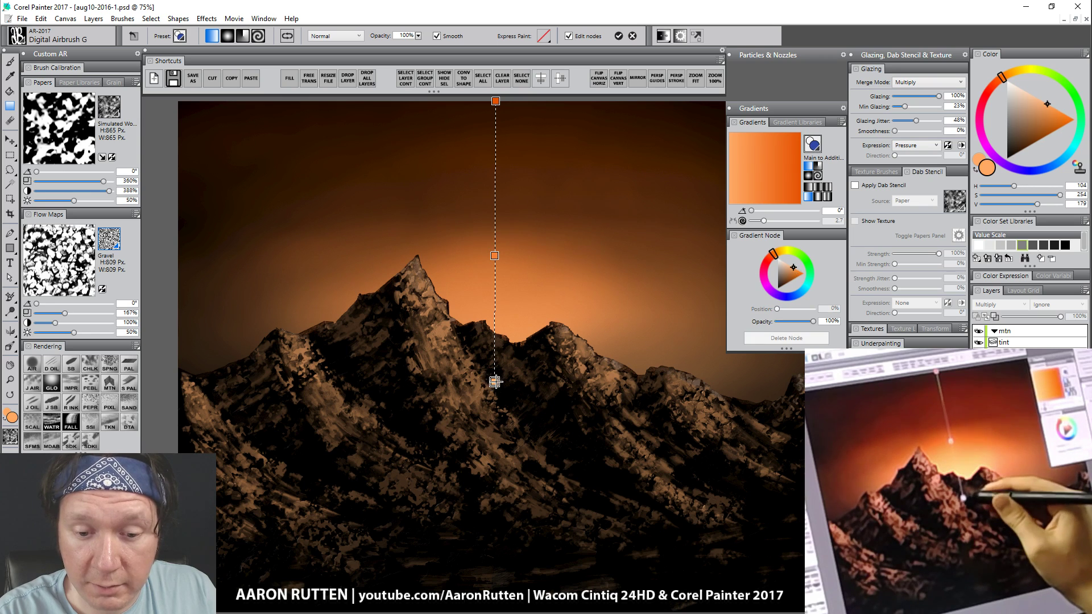
left_click_drag(773, 253, 806, 274)
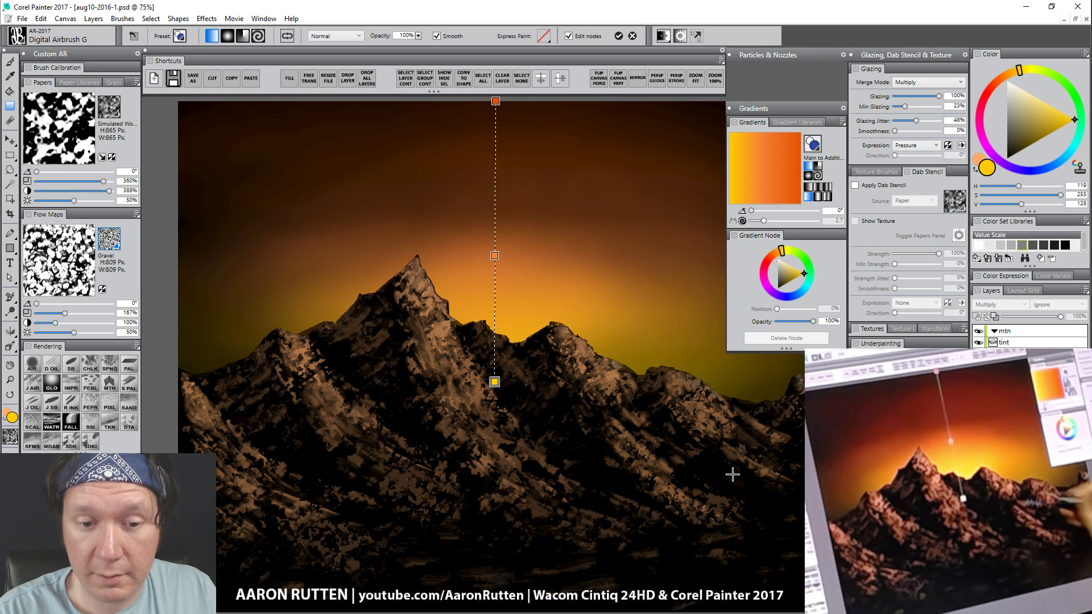
left_click(619, 35)
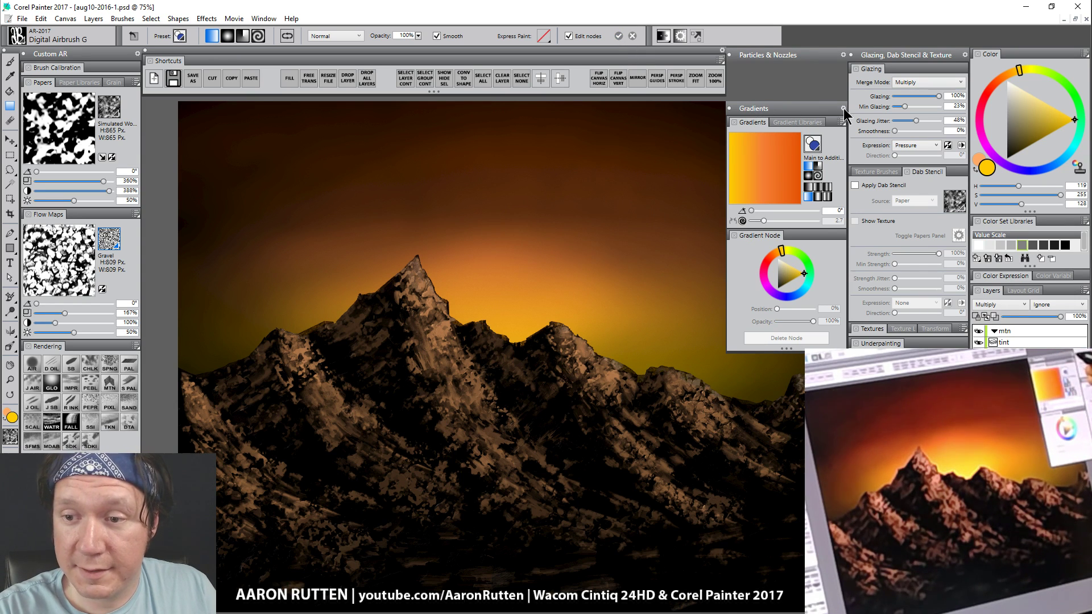
left_click(730, 108)
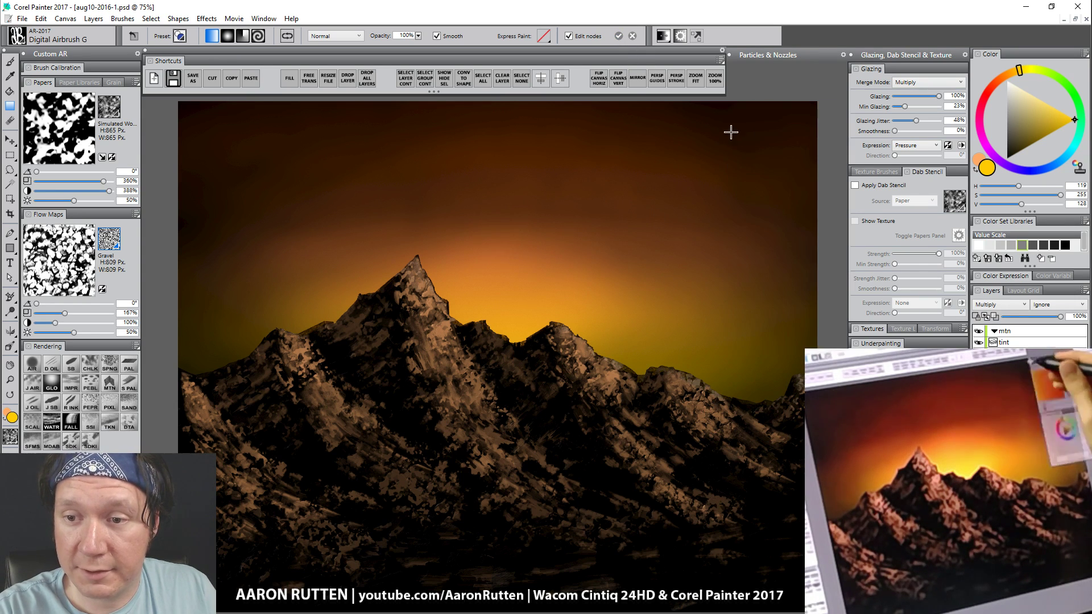
left_click(680, 36)
left_click(730, 108)
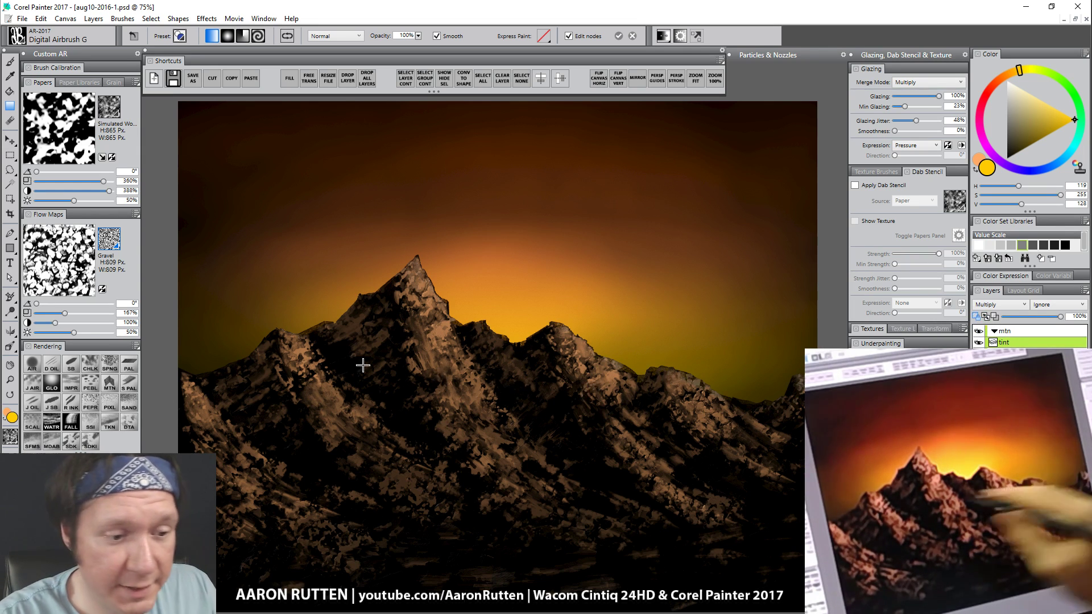
Step: Choose the Dab Texture Airbrush and brush bright green texture down the main peak on the mountain tint layer
left_click(133, 425)
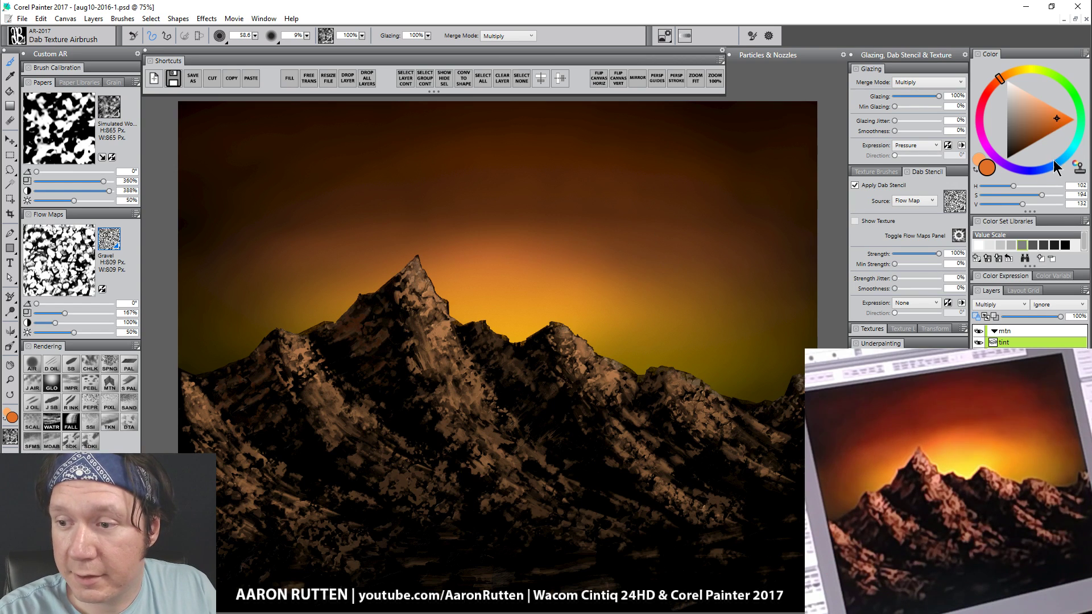
left_click_drag(1054, 166, 1053, 146)
left_click_drag(1075, 97, 1063, 81)
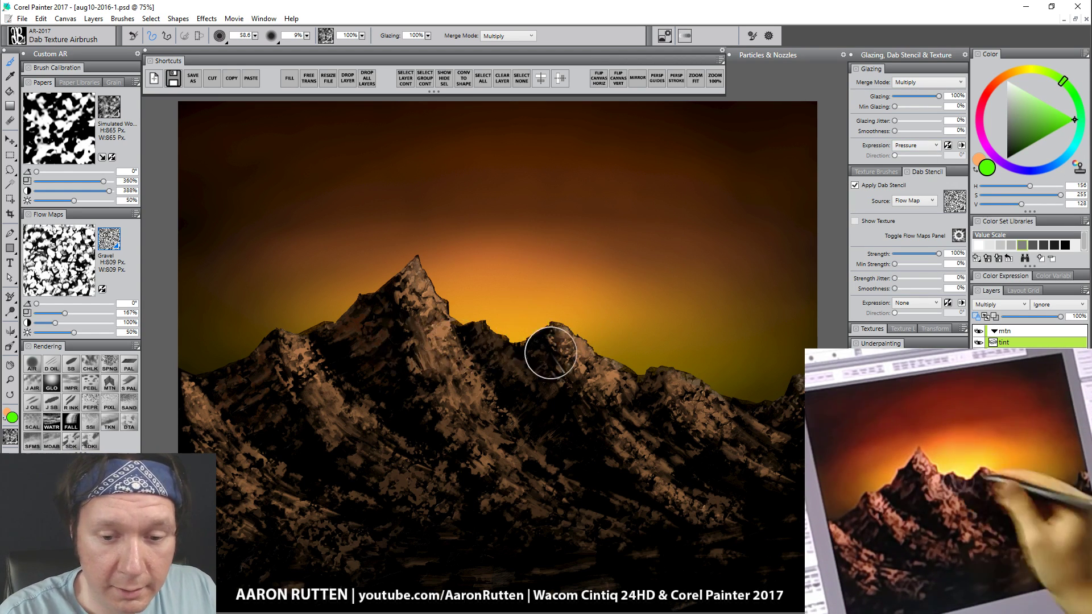
mouse_move(404, 374)
left_mouse_down()
mouse_move(302, 450)
mouse_move(417, 382)
left_mouse_up()
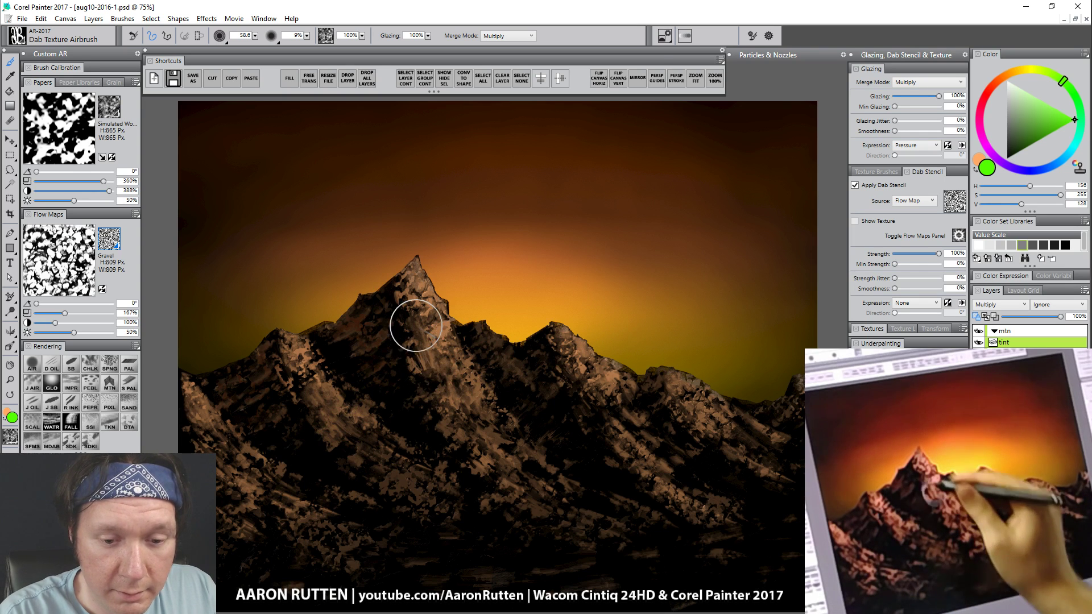
mouse_move(414, 322)
left_mouse_down()
mouse_move(460, 410)
mouse_move(517, 471)
left_mouse_up()
Step: Try brushing white texture down the main peak, and remove the test strokes
left_click(1016, 89)
left_click_drag(1017, 88, 1008, 80)
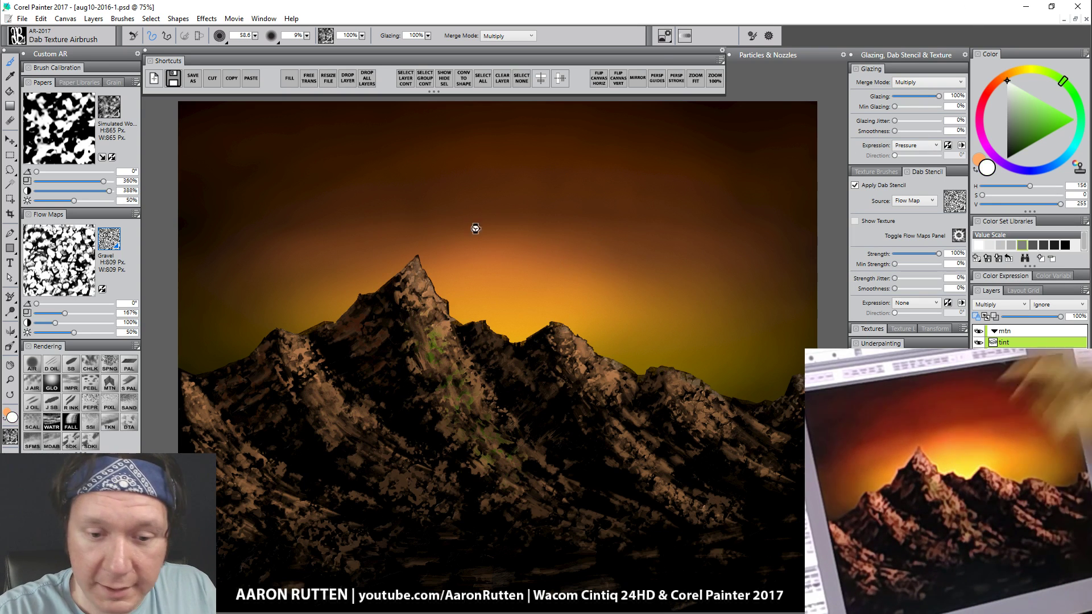
mouse_move(418, 273)
left_mouse_down()
mouse_move(438, 370)
mouse_move(415, 294)
mouse_move(419, 315)
mouse_move(463, 404)
left_mouse_up()
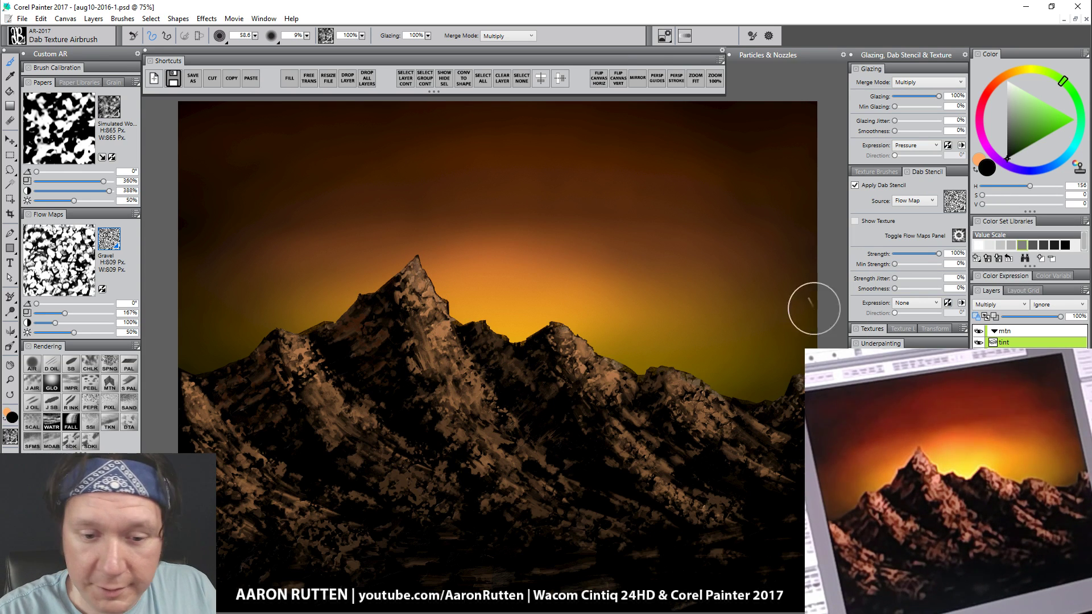
Step: Brush brown and orange texture variations over the main peak's shaded slope and the central ridges
mouse_move(419, 313)
left_mouse_down()
mouse_move(455, 388)
mouse_move(415, 299)
mouse_move(471, 425)
mouse_move(419, 309)
mouse_move(479, 418)
mouse_move(413, 291)
mouse_move(484, 423)
mouse_move(412, 293)
mouse_move(476, 412)
mouse_move(474, 308)
mouse_move(416, 305)
mouse_move(478, 411)
mouse_move(417, 297)
mouse_move(468, 405)
mouse_move(433, 338)
mouse_move(499, 425)
mouse_move(387, 344)
mouse_move(397, 361)
mouse_move(385, 388)
mouse_move(408, 387)
mouse_move(378, 337)
mouse_move(359, 333)
mouse_move(364, 359)
mouse_move(382, 302)
mouse_move(371, 343)
mouse_move(276, 381)
mouse_move(257, 367)
mouse_move(299, 430)
left_mouse_up()
left_click(470, 268, "alt")
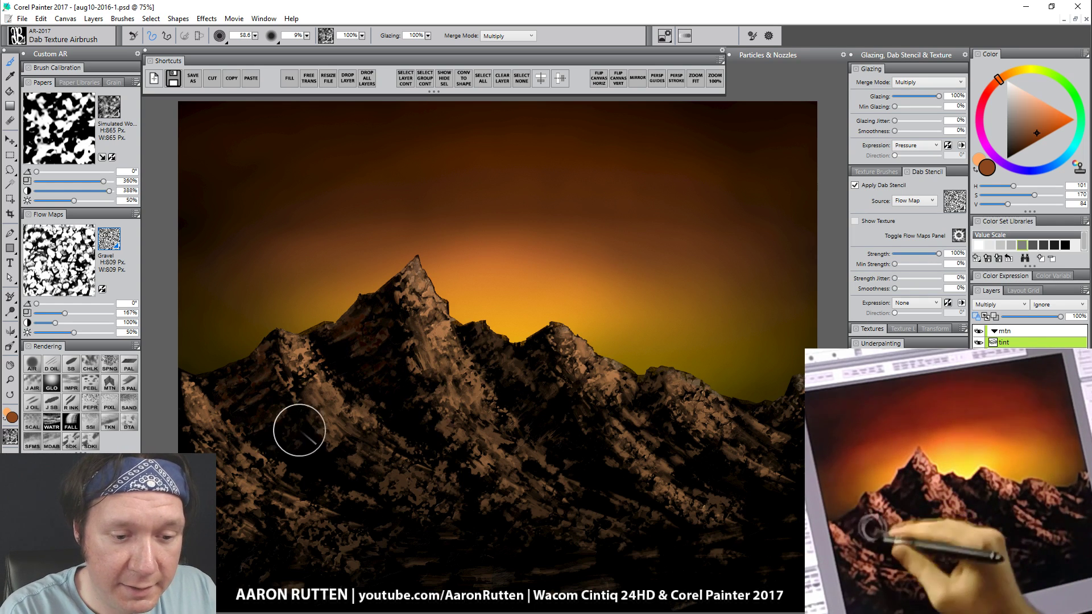
left_click(719, 218, "alt")
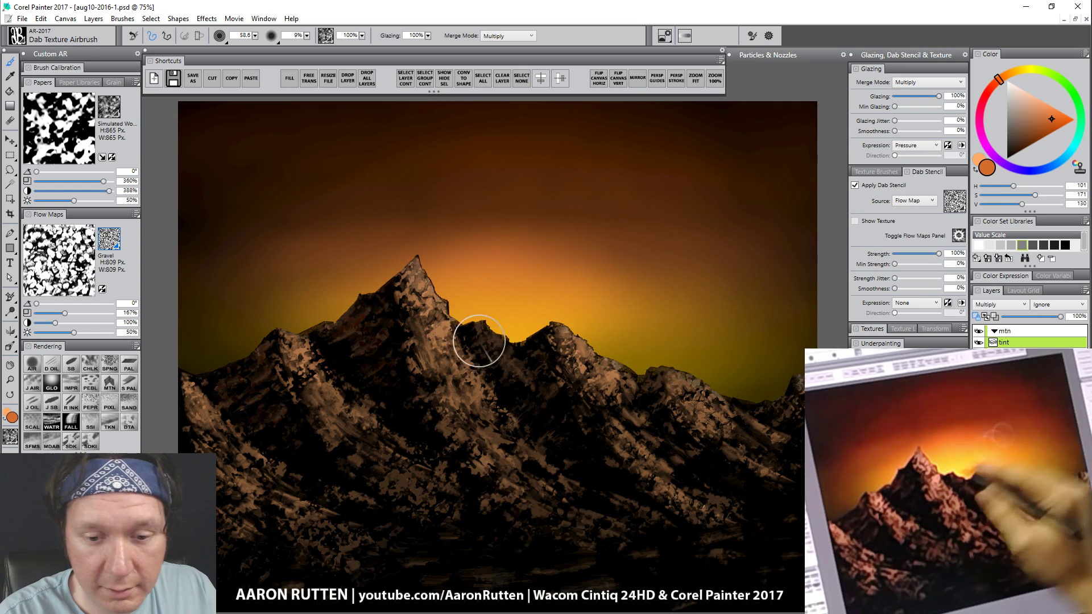
mouse_move(479, 340)
left_mouse_down()
mouse_move(504, 342)
mouse_move(534, 366)
mouse_move(539, 430)
left_mouse_up()
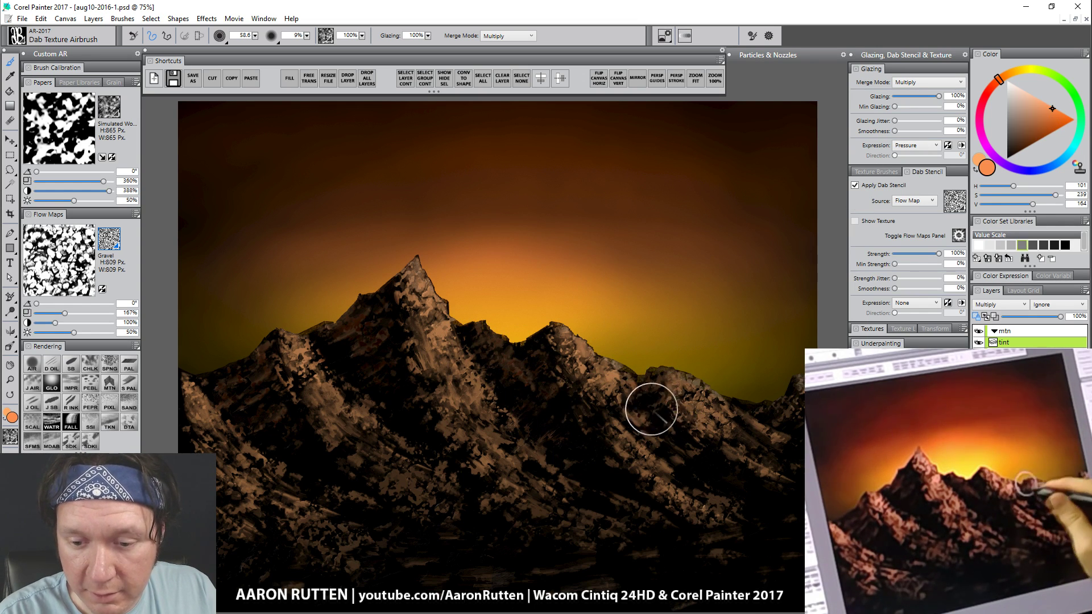
Step: Reduce the Gravel flow map's scale to 68% and choose a pale yellow-orange paint colour
left_click(1013, 75)
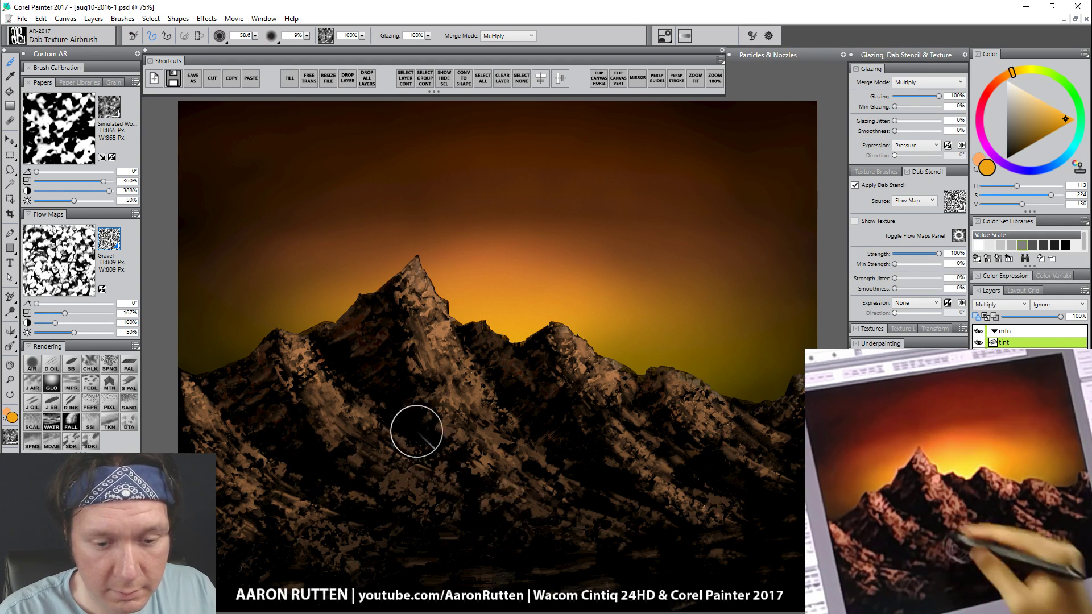
left_click_drag(64, 313, 45, 313)
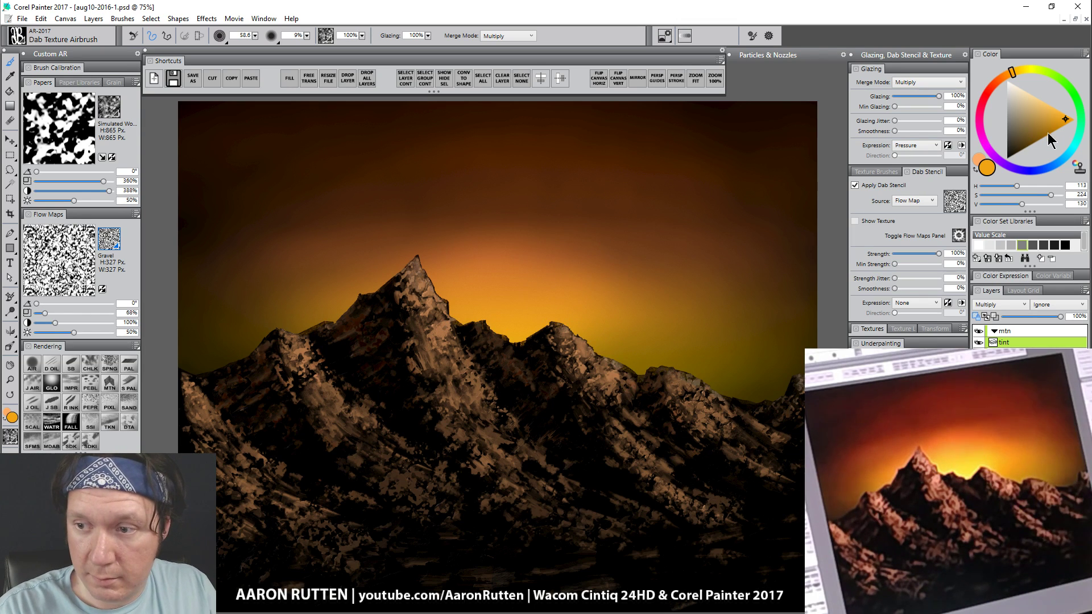
left_click_drag(1048, 132, 1042, 93)
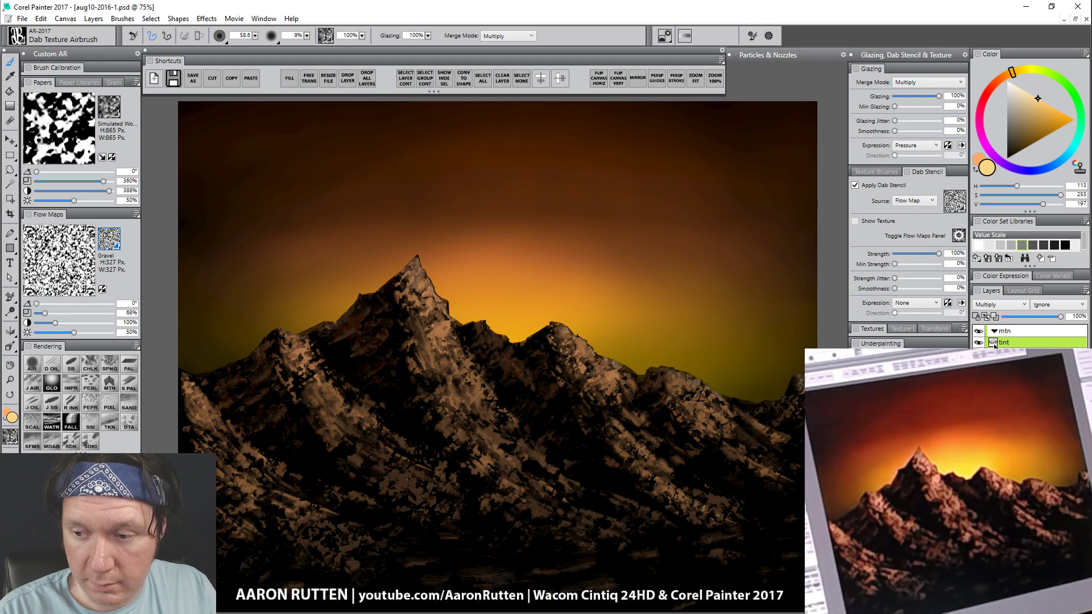
Step: Add a new layer above the tint in the mtn group and set the Dab Texture Airbrush's merge mode to Screen
left_click(978, 342)
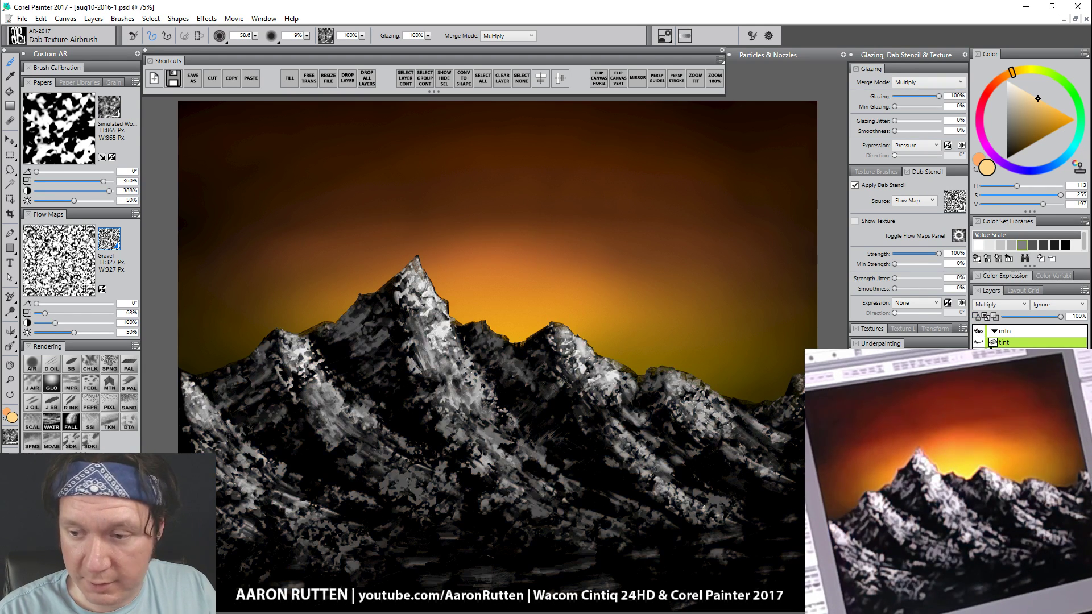
left_click(979, 343)
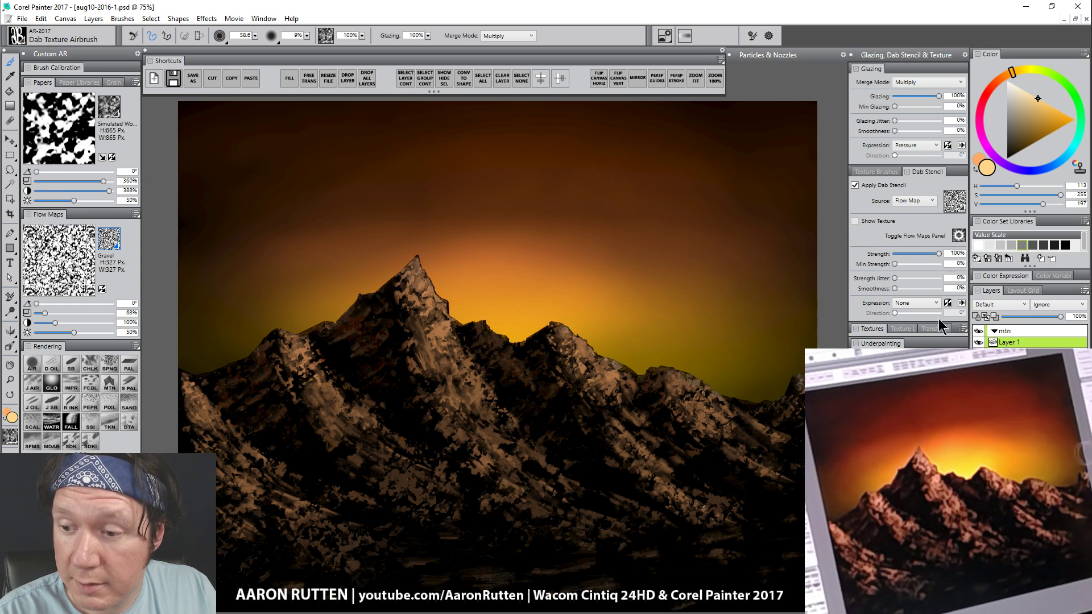
left_click(916, 81)
left_click(916, 83)
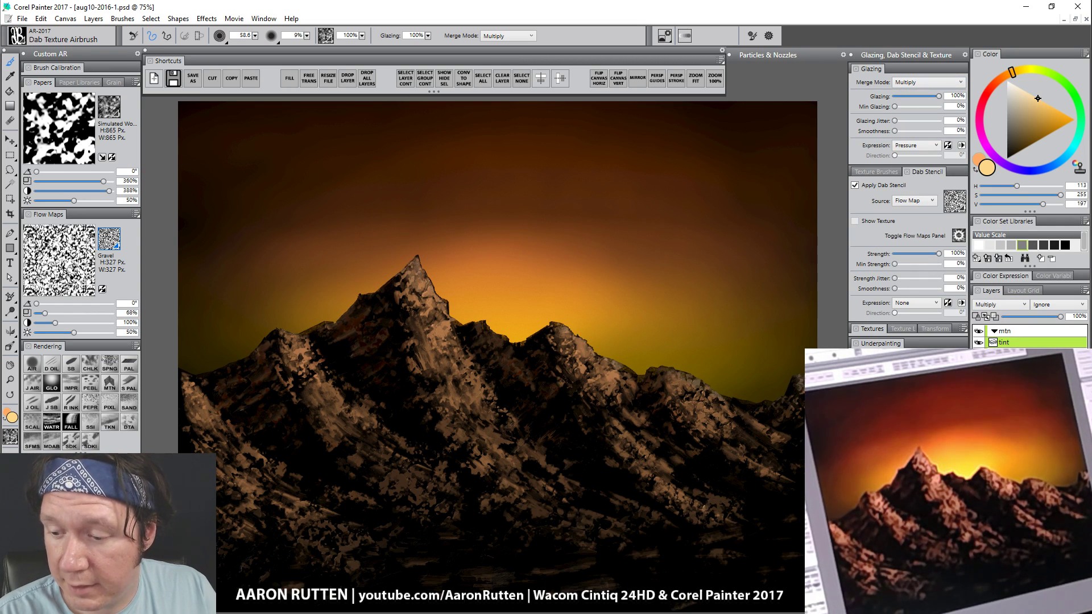
left_click(916, 83)
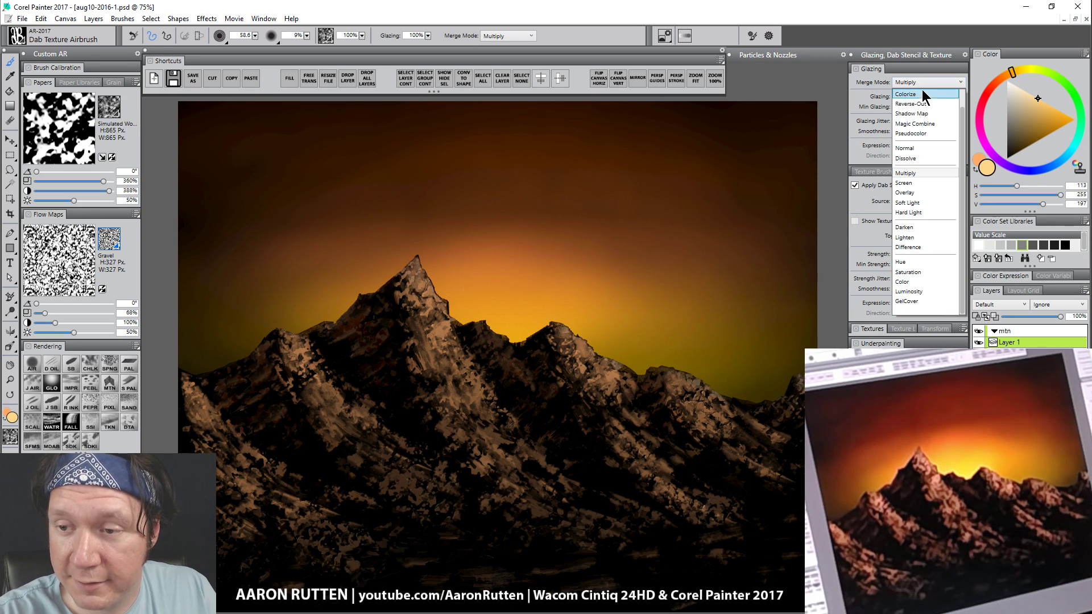
left_click(914, 183)
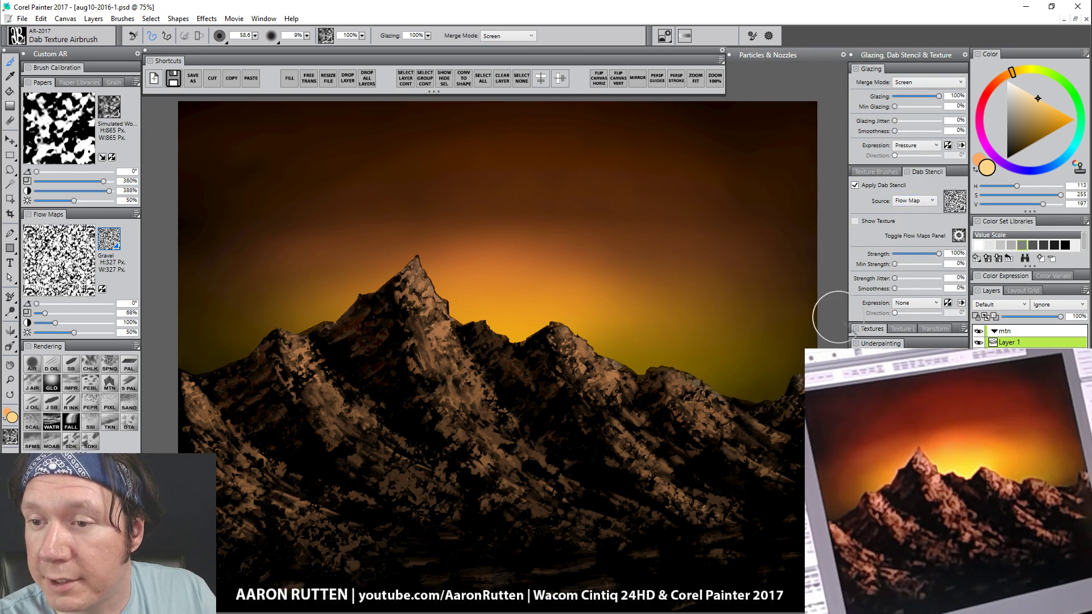
Step: Sample a dark brown from the sky, set the Gravel flow map's scale to 99%, and brush texture over the shaded left slopes
mouse_move(381, 304)
left_mouse_down()
mouse_move(384, 336)
mouse_move(409, 339)
mouse_move(410, 304)
mouse_move(387, 279)
left_mouse_up()
left_click(367, 214, "alt")
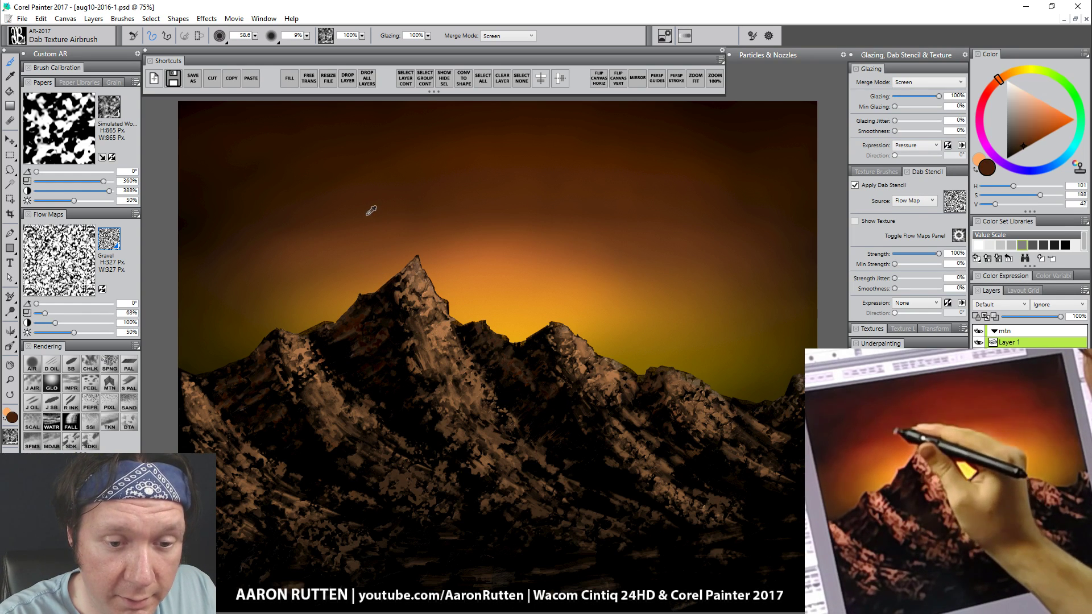
left_click_drag(45, 313, 51, 313)
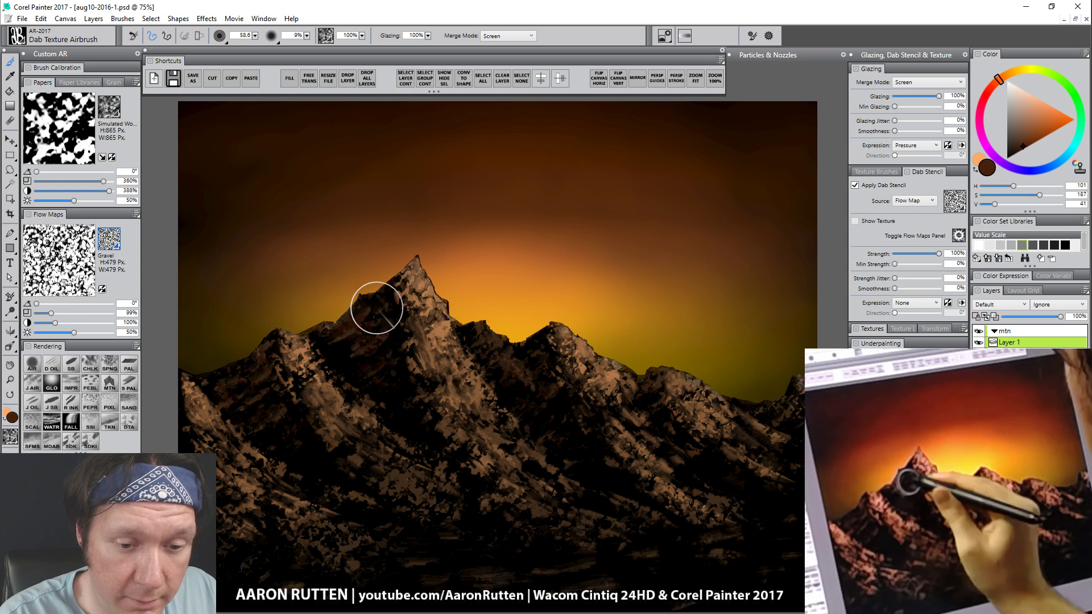
mouse_move(349, 370)
left_mouse_down()
mouse_move(394, 354)
mouse_move(400, 384)
left_mouse_up()
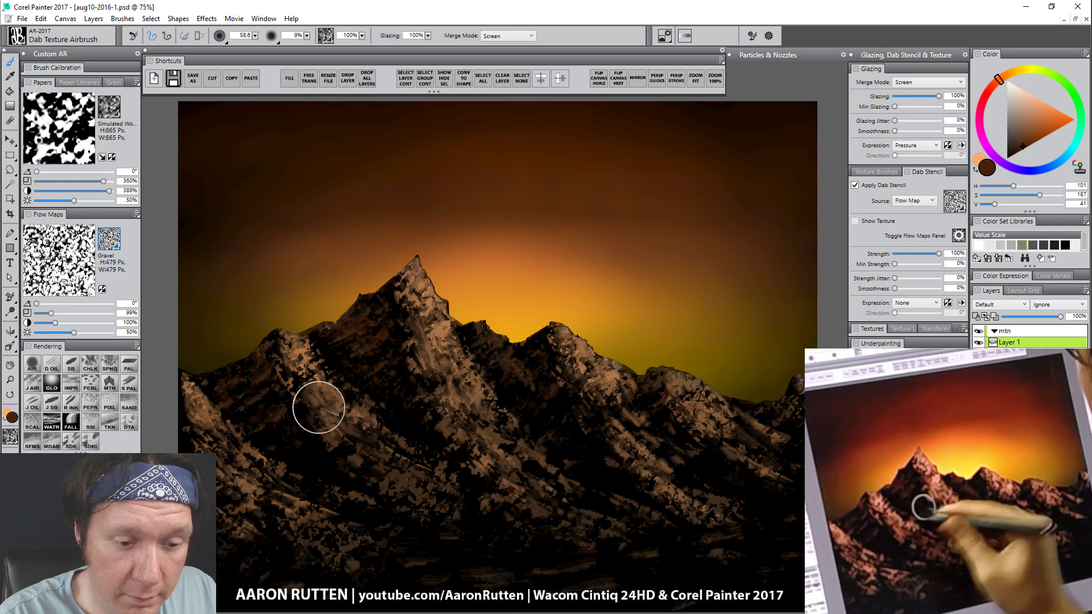
mouse_move(319, 407)
left_mouse_down()
mouse_move(263, 367)
mouse_move(237, 412)
mouse_move(301, 425)
left_mouse_up()
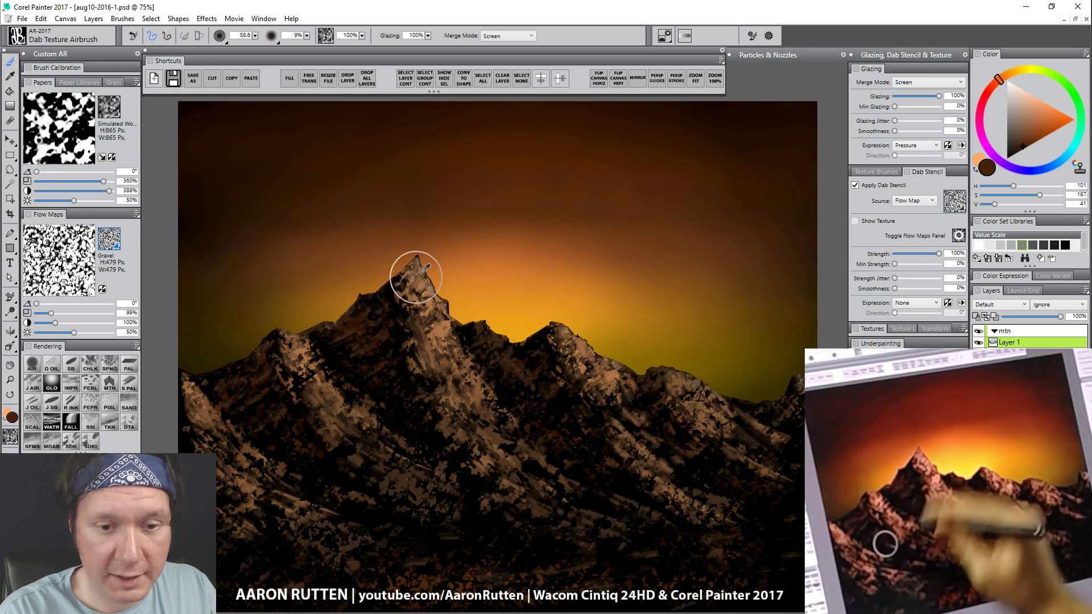
Step: Sample orange from the sky and brush texture over the main peak's shaded slope, the left ridge and the central ridge
left_click(476, 240, "alt")
mouse_move(374, 307)
left_mouse_down()
mouse_move(386, 350)
mouse_move(377, 300)
mouse_move(318, 347)
mouse_move(387, 323)
left_mouse_up()
left_click_drag(269, 395, 254, 362)
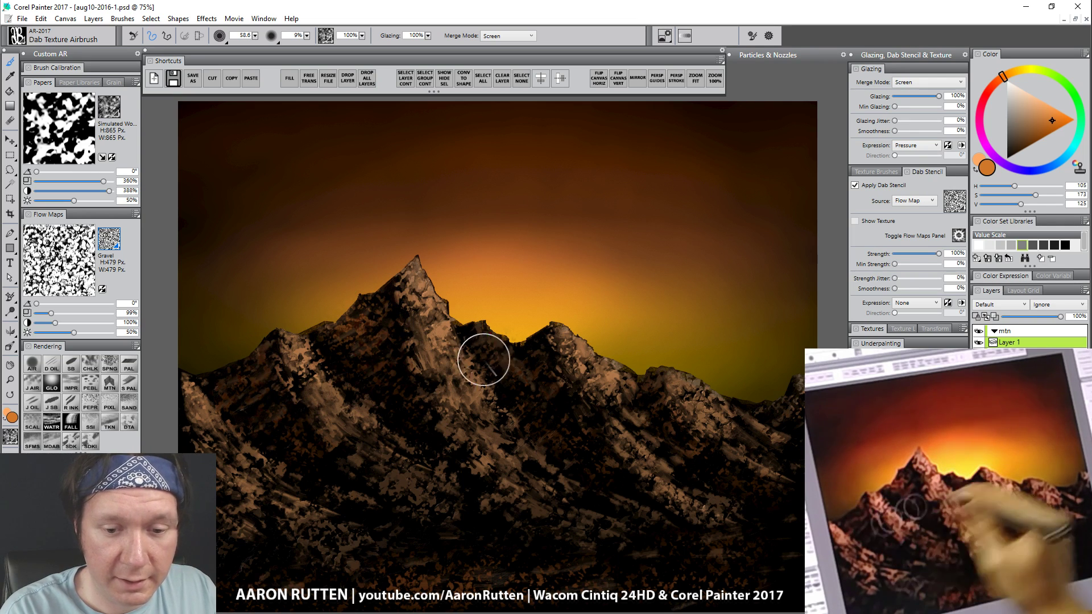
mouse_move(479, 338)
left_mouse_down()
mouse_move(529, 381)
mouse_move(522, 364)
left_mouse_up()
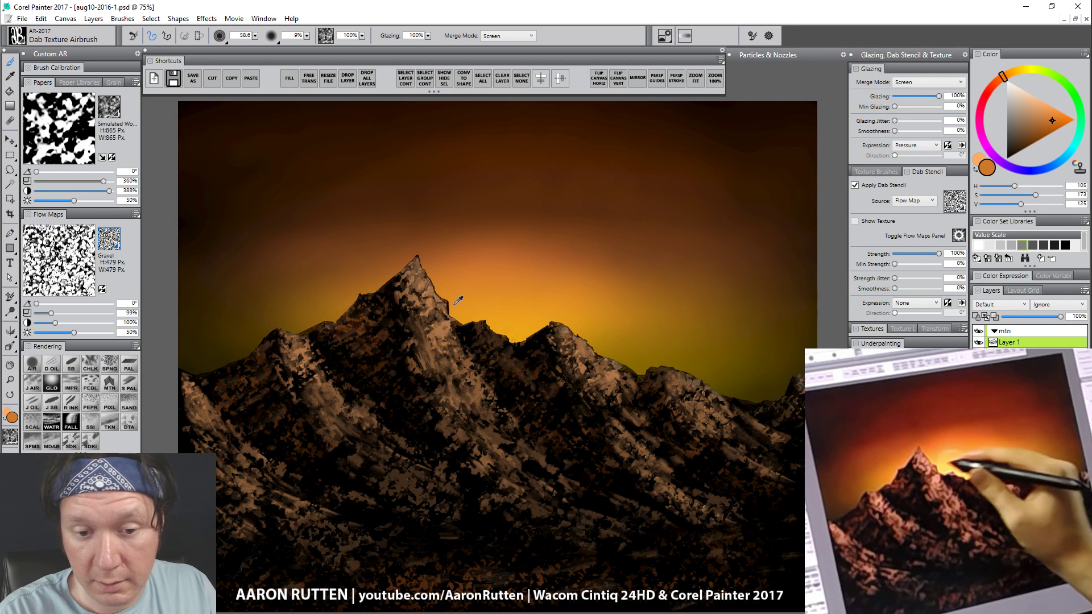
Step: Choose a light orange and brush textured Screen highlights down the sunlit right side of the main peak on the new layer
left_click(437, 303, "alt")
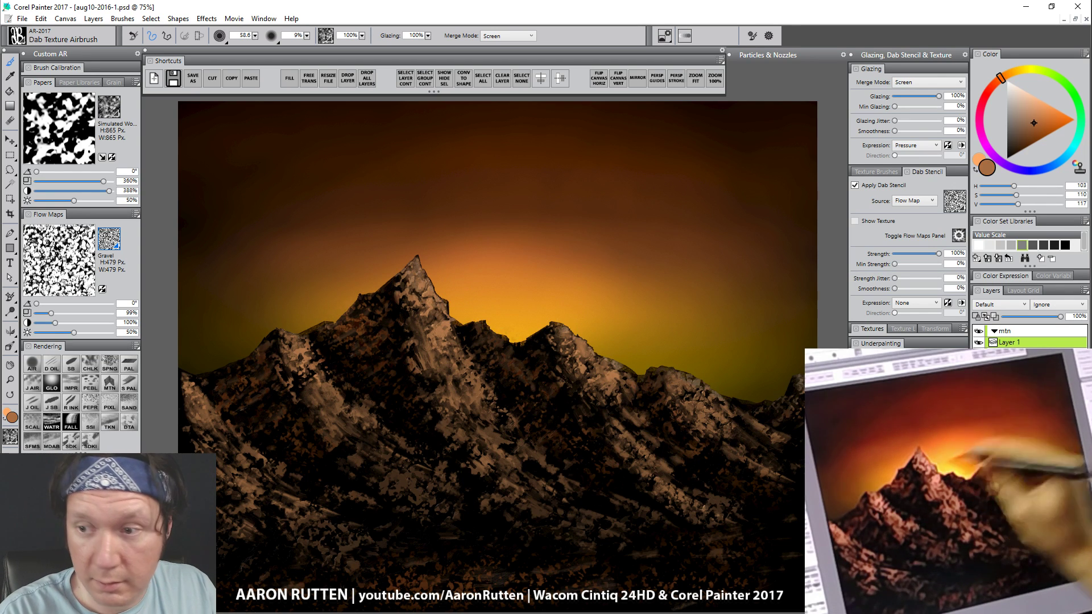
left_click(1008, 77)
mouse_move(415, 251)
left_mouse_down()
mouse_move(457, 335)
mouse_move(443, 295)
left_mouse_up()
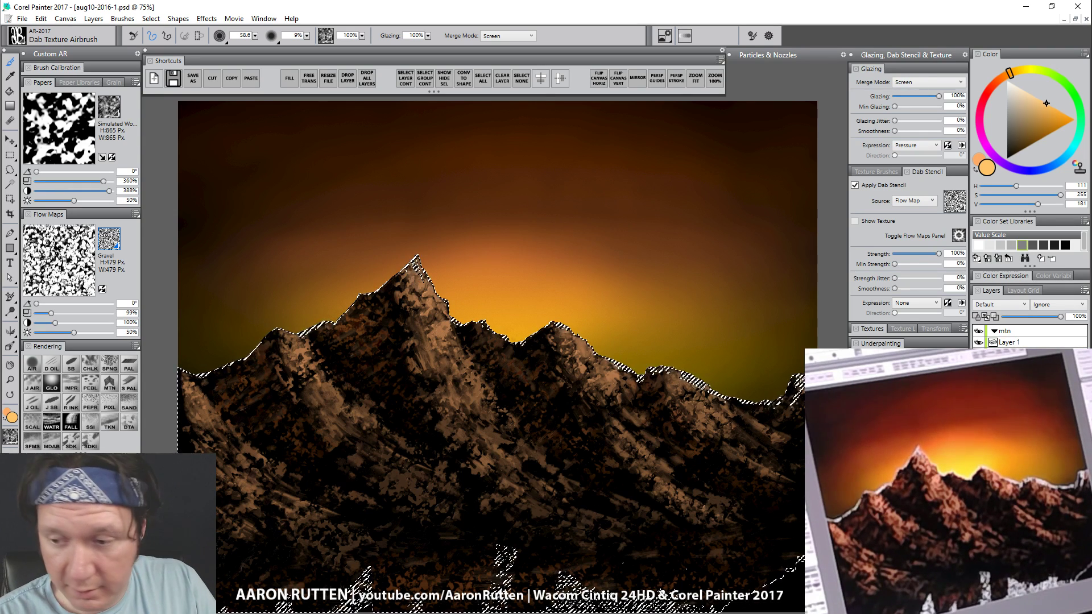
left_click(1018, 342)
left_click_drag(439, 274, 446, 337)
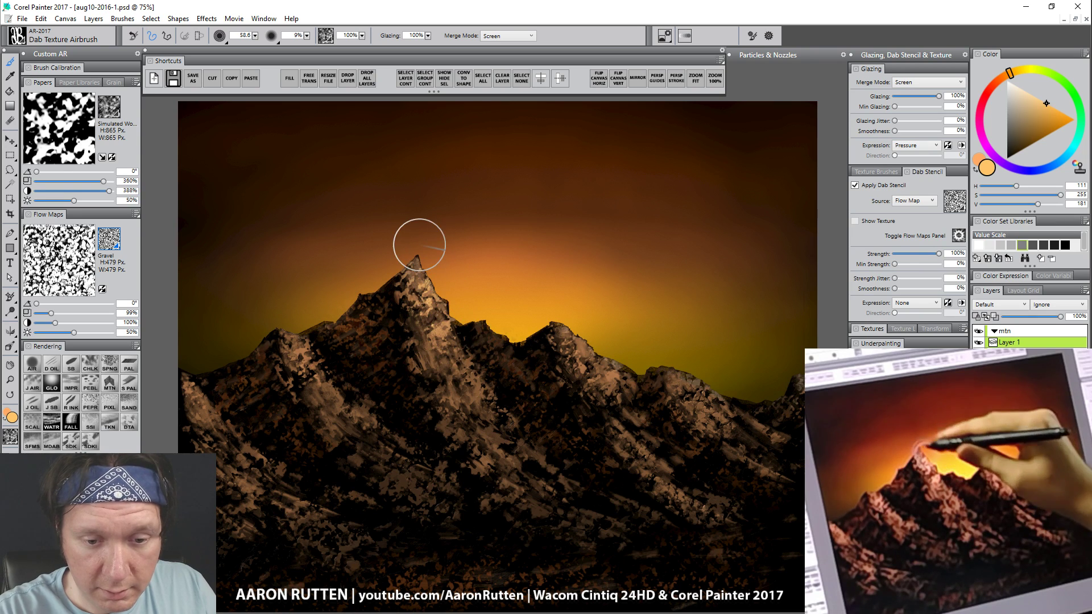
left_click_drag(417, 244, 439, 324)
Step: Brush light orange highlights over the ridges on both sides of the main peak and down the lower right slopes
left_click_drag(556, 305, 573, 339)
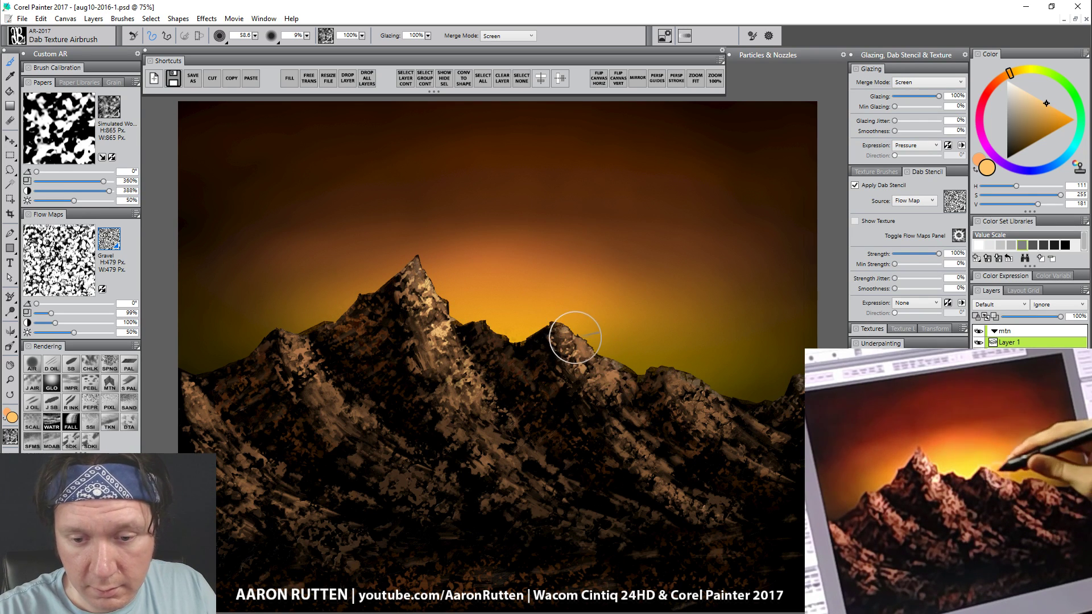
left_click_drag(676, 375, 681, 424)
left_click_drag(291, 337, 325, 407)
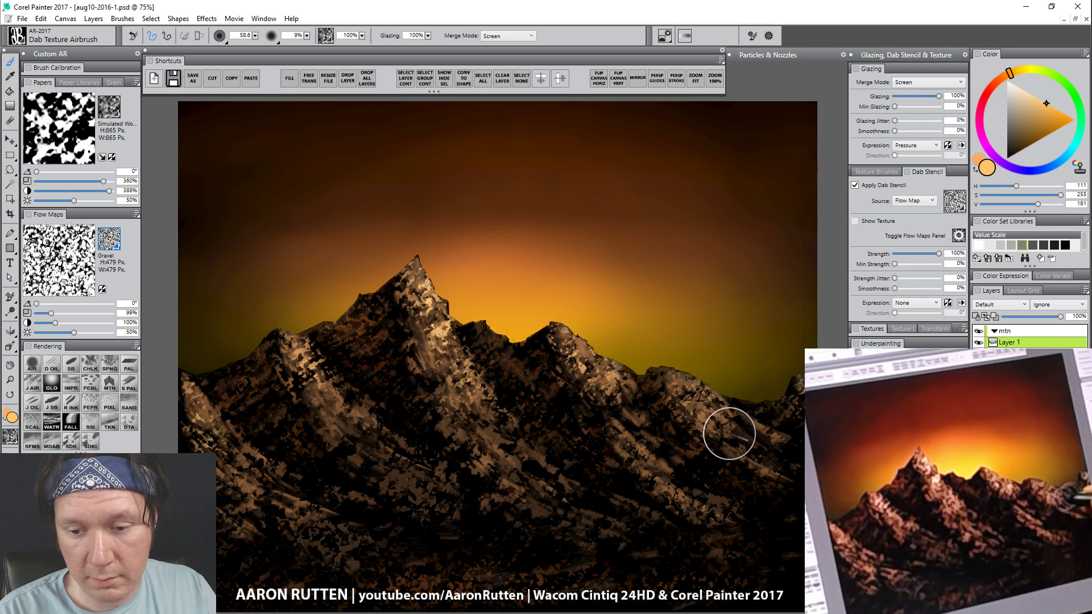
left_click_drag(727, 434, 656, 469)
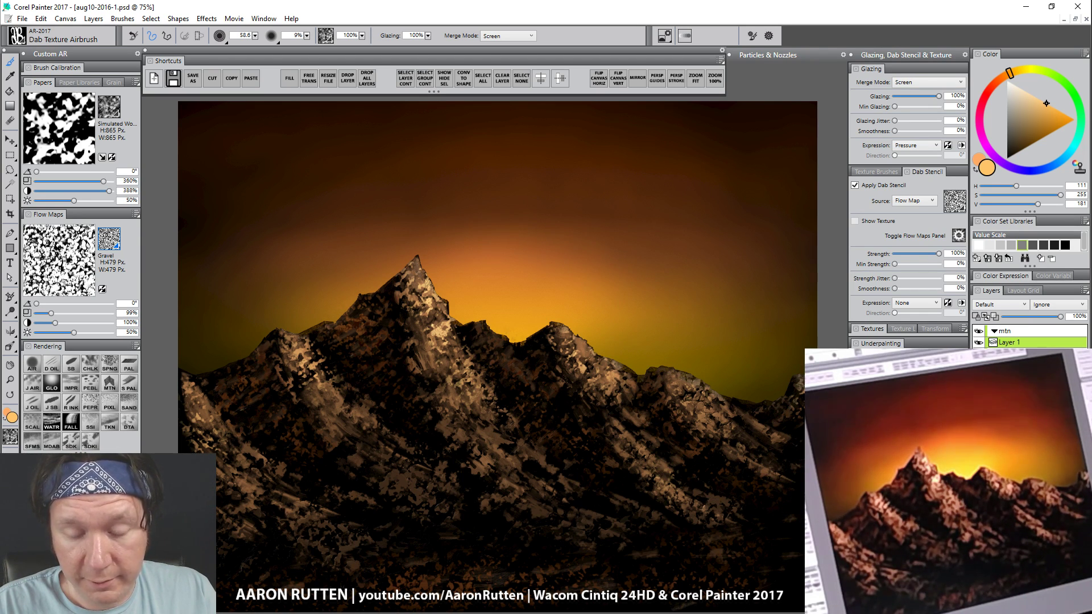
Step: Rename the highlight layer as screen, then add a new layer above the mtn group and name it grass
double_click(1009, 343)
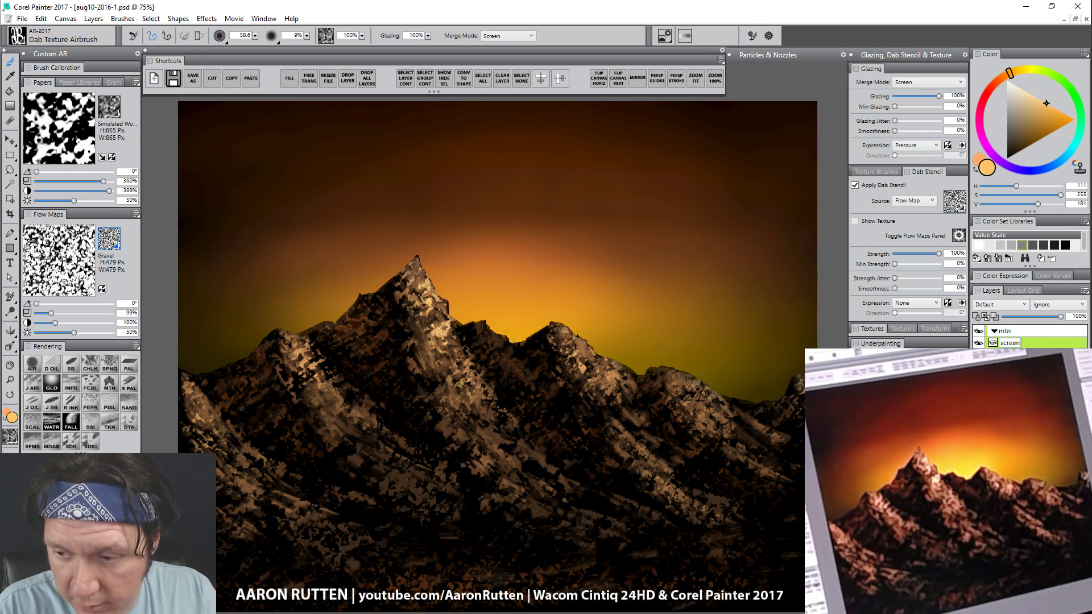
left_click(1006, 332)
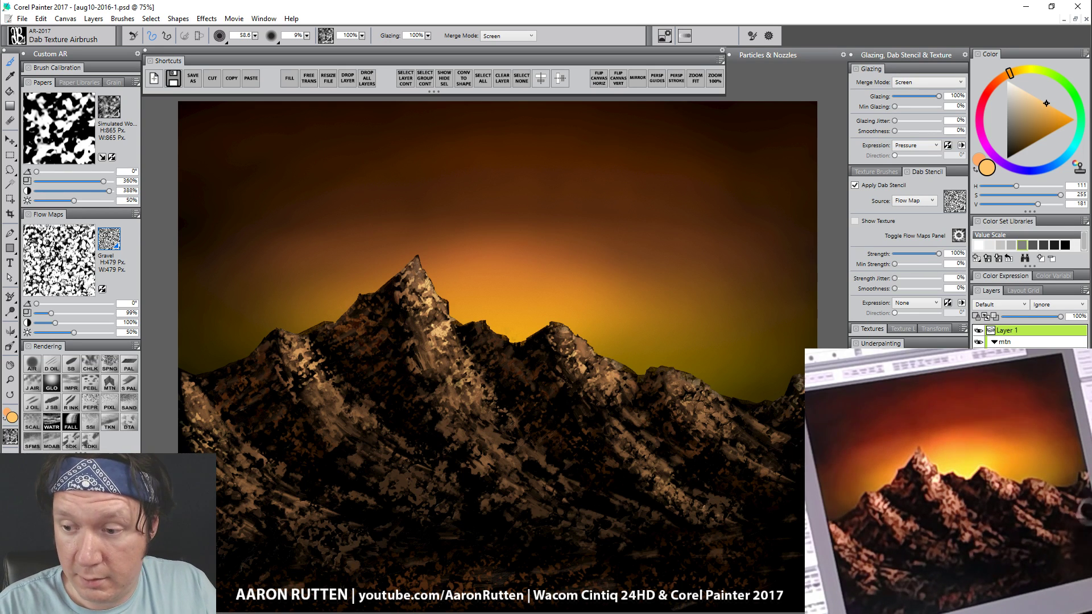
double_click(1011, 330)
type("grass")
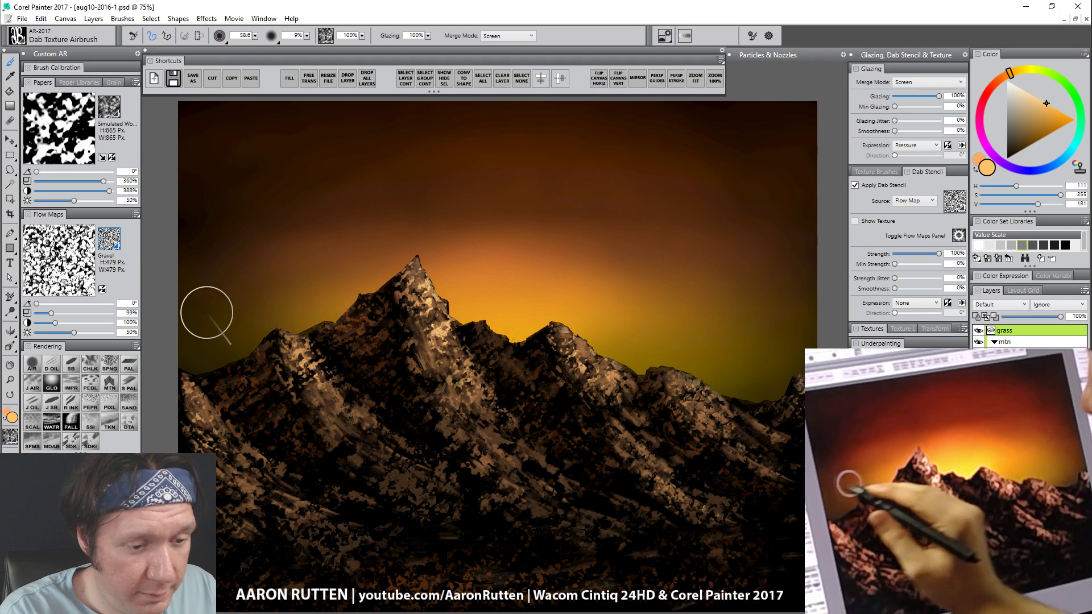
Step: Dab dark golden-brown and lighter orange texture over the foreground with Sponge G at sizes up to 121.4, and set the flow map's scale to 147%
left_click(110, 367)
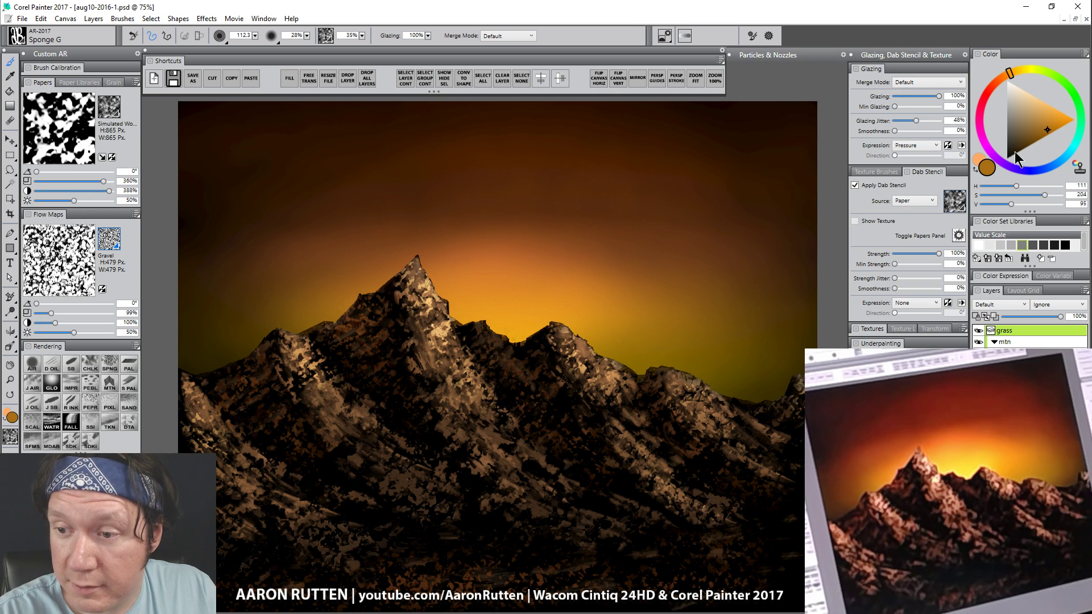
left_click_drag(643, 478, 676, 480)
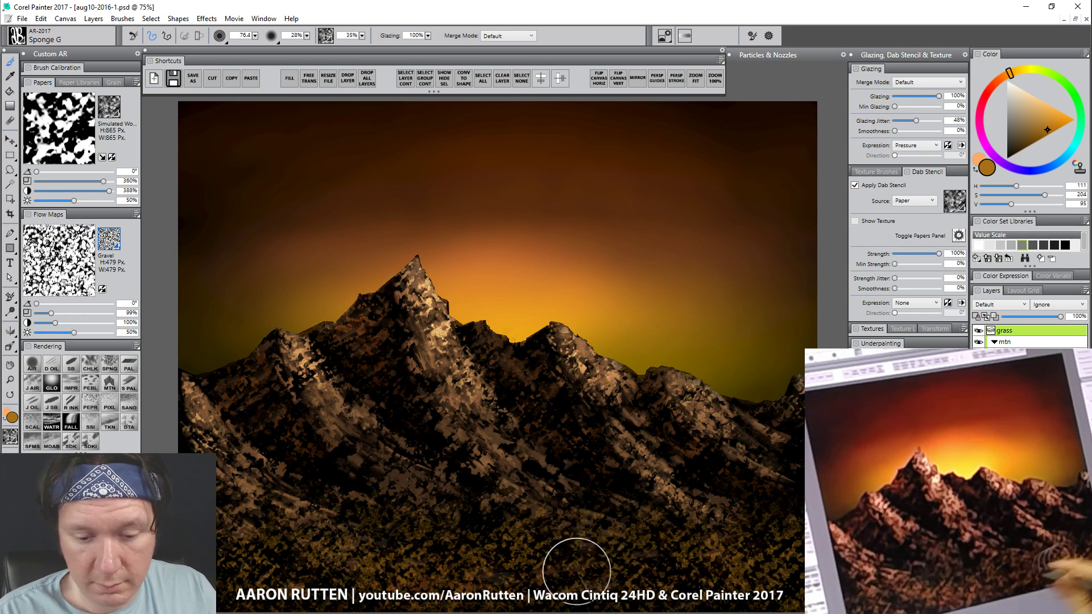
key("bracketright")
key("bracketright")
key("bracketright")
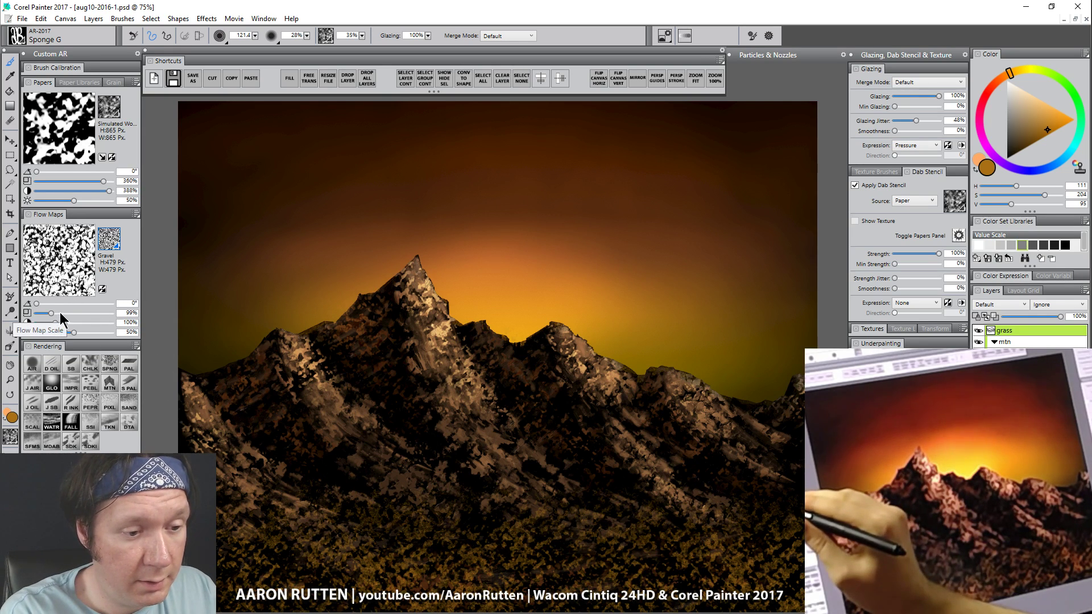
left_click_drag(51, 314, 61, 314)
left_click(1050, 115)
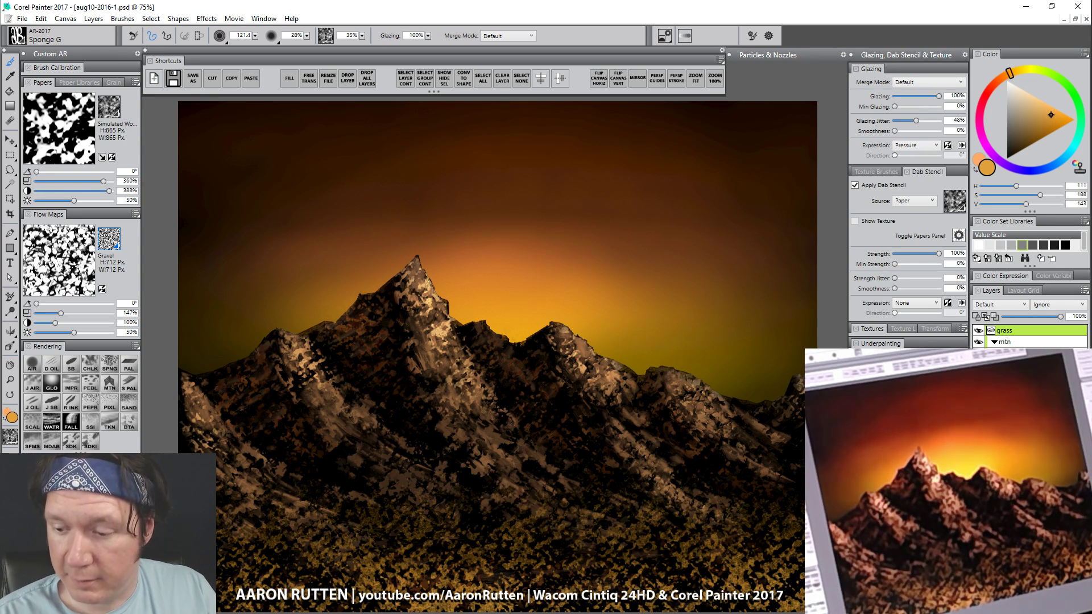
Step: Add a new layer above grass, choose yellow-green, try tinting the foreground with Digital Airbrush G, and remove the test strokes
key("ctrl+shift+n")
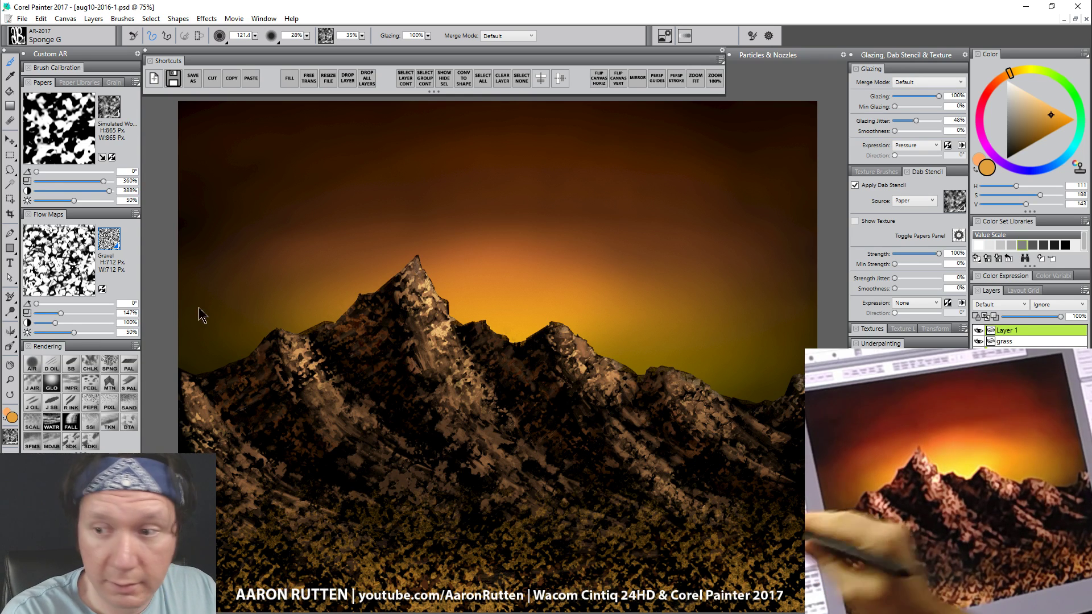
left_click(33, 364)
left_click(1037, 71)
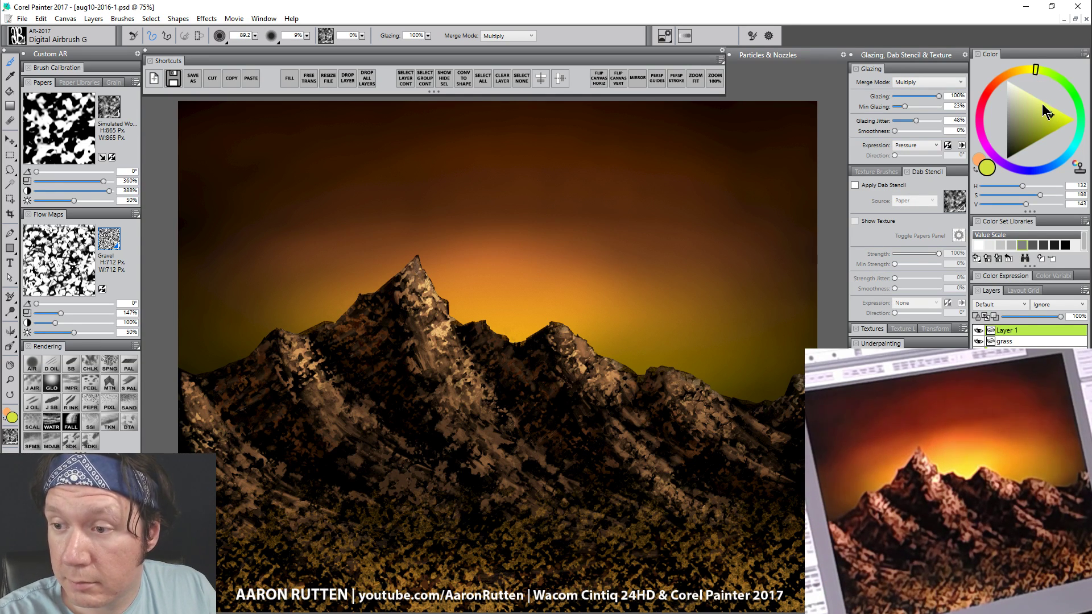
left_click_drag(612, 514, 611, 543)
mouse_move(799, 598)
left_mouse_down()
mouse_move(251, 589)
mouse_move(796, 586)
mouse_move(284, 583)
mouse_move(586, 556)
mouse_move(305, 536)
mouse_move(768, 537)
left_mouse_up()
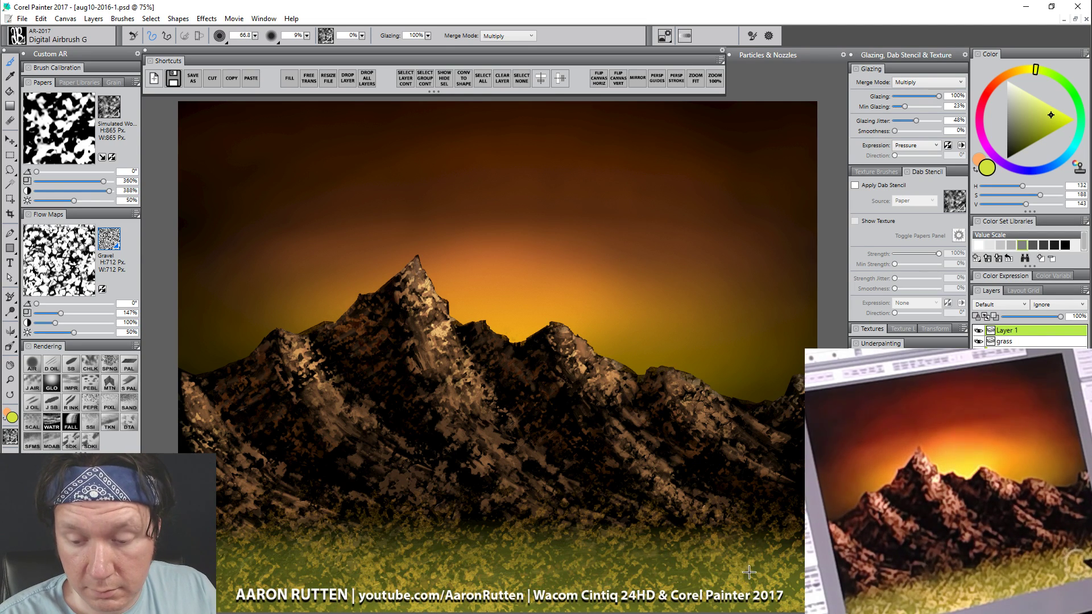
left_click_drag(784, 595, 781, 595)
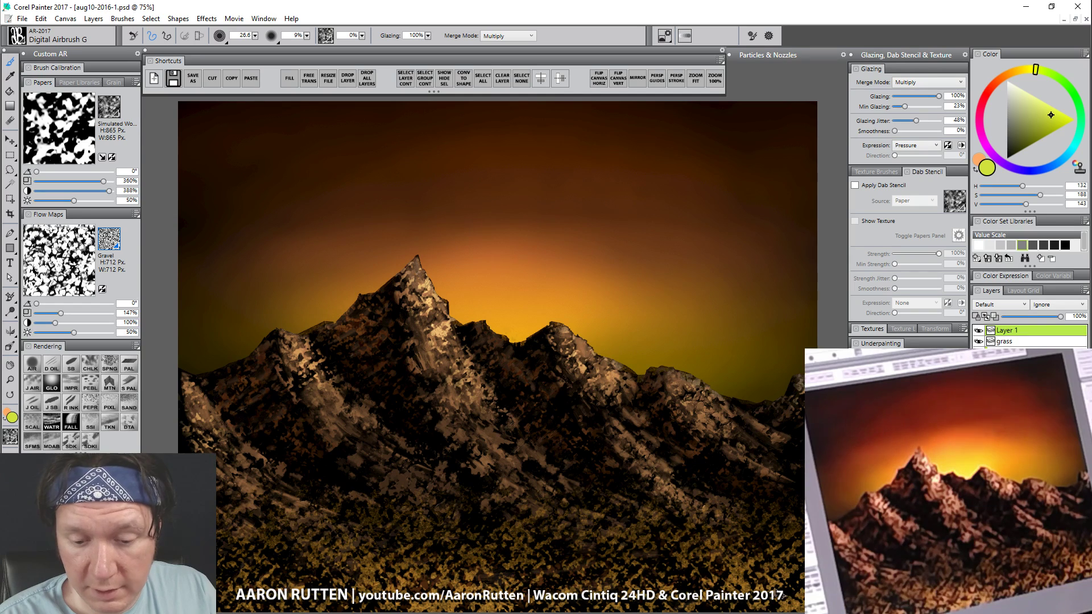
Step: Brush yellow-green texture across the foreground grass with the Dab Texture Airbrush in Screen mode
left_click(129, 423)
mouse_move(617, 595)
left_mouse_down()
mouse_move(511, 591)
mouse_move(535, 578)
mouse_move(825, 595)
left_mouse_up()
mouse_move(242, 610)
left_mouse_down()
mouse_move(739, 587)
mouse_move(219, 578)
mouse_move(739, 563)
mouse_move(566, 536)
mouse_move(814, 558)
mouse_move(676, 544)
mouse_move(733, 515)
left_mouse_up()
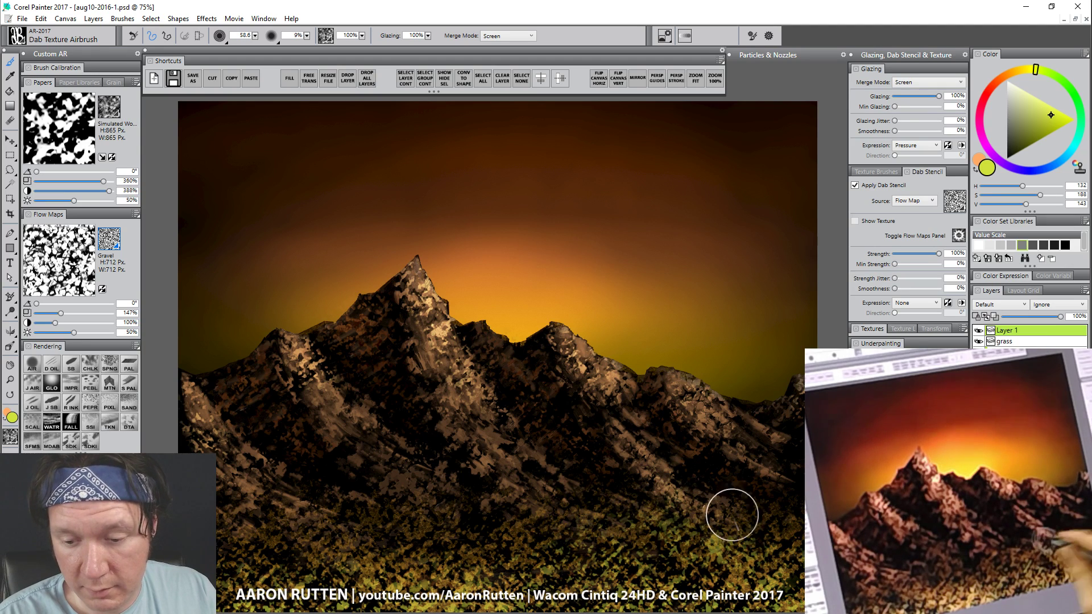
mouse_move(474, 555)
left_mouse_down()
mouse_move(441, 520)
mouse_move(556, 536)
mouse_move(283, 526)
left_mouse_up()
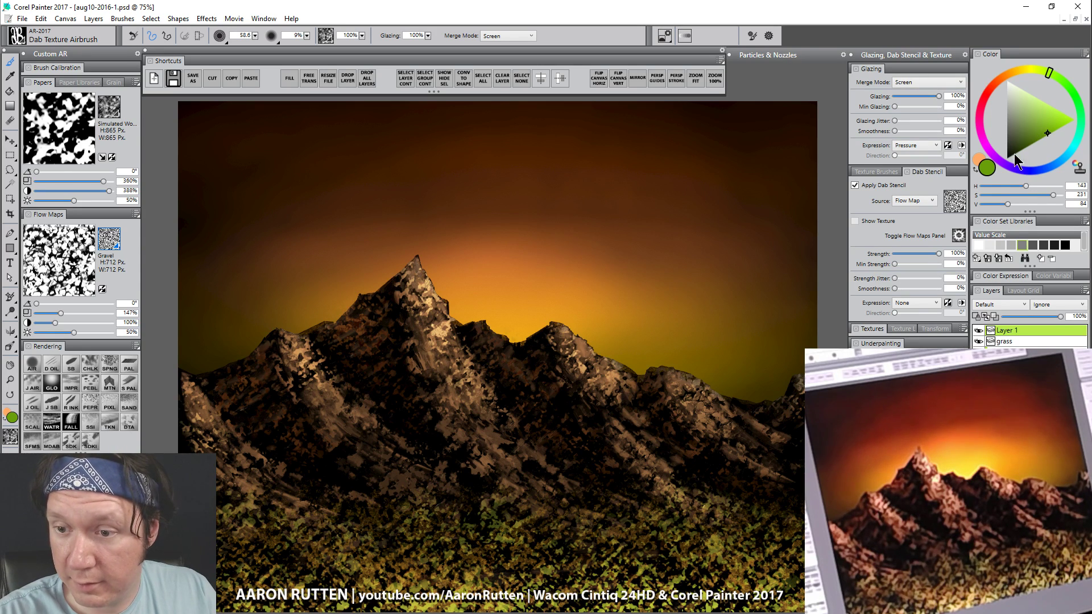
Step: Set the airbrush's merge mode to Normal and the Gravel flow map's scale to 48%, and brush dark and bright yellow specks over the grass
left_click(916, 82)
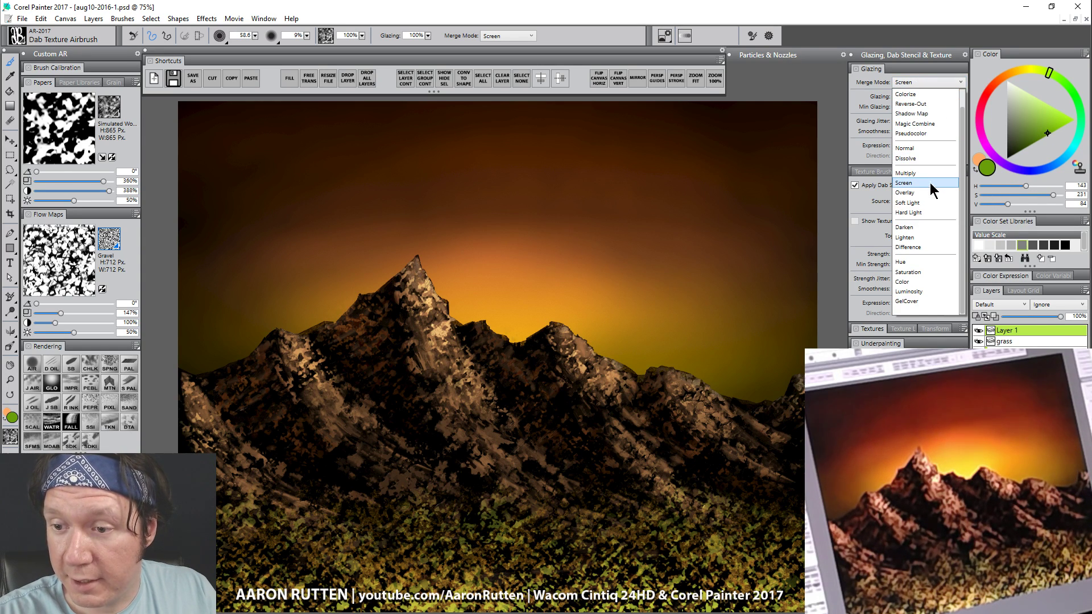
left_click(916, 148)
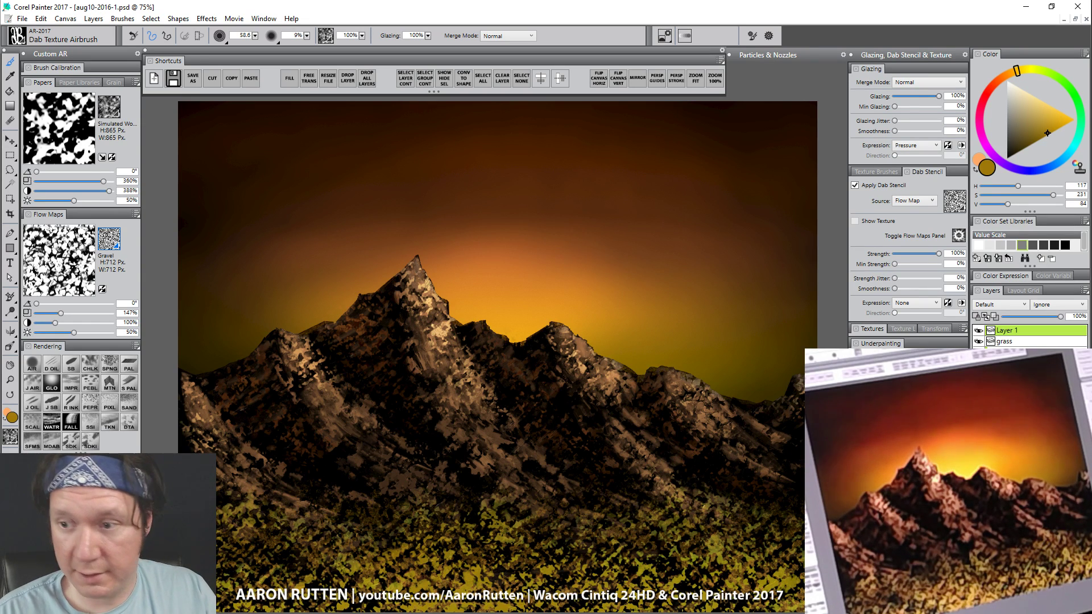
left_click_drag(60, 313, 41, 313)
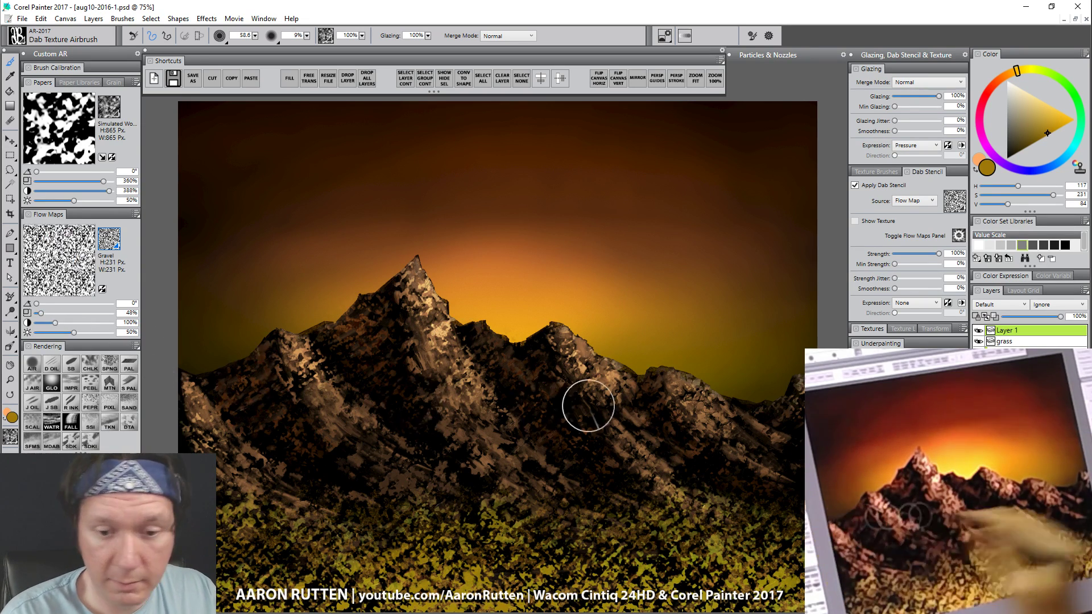
left_click_drag(1040, 70, 1038, 84)
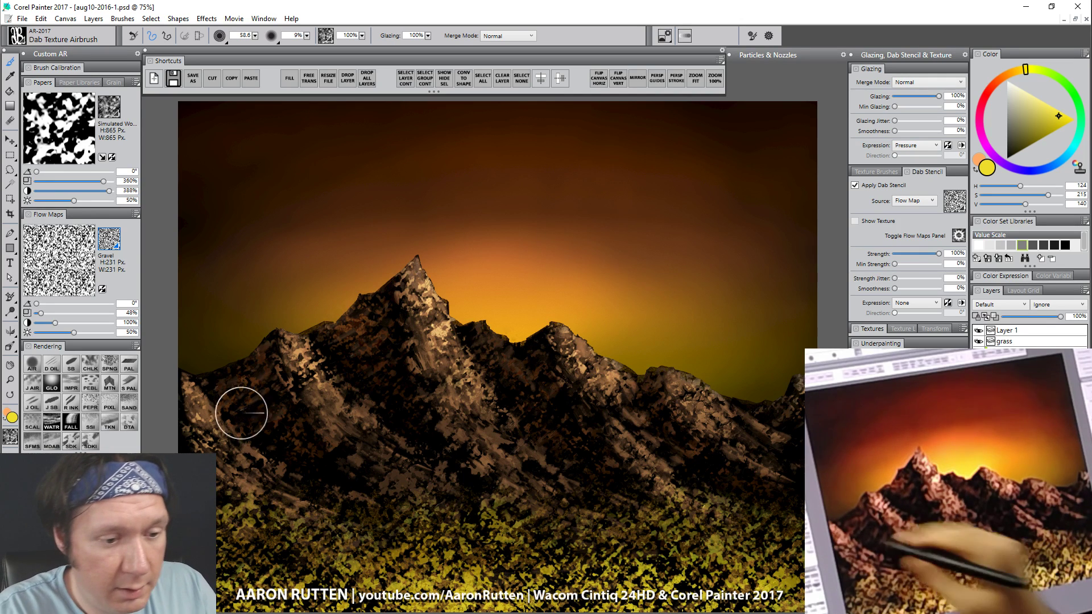
Step: Sample an orange-brown from the sky and paint a distant mountain behind the right ridge with the Mountain Knife
left_click(110, 382)
left_click(616, 271, "alt")
left_click_drag(623, 333, 672, 334)
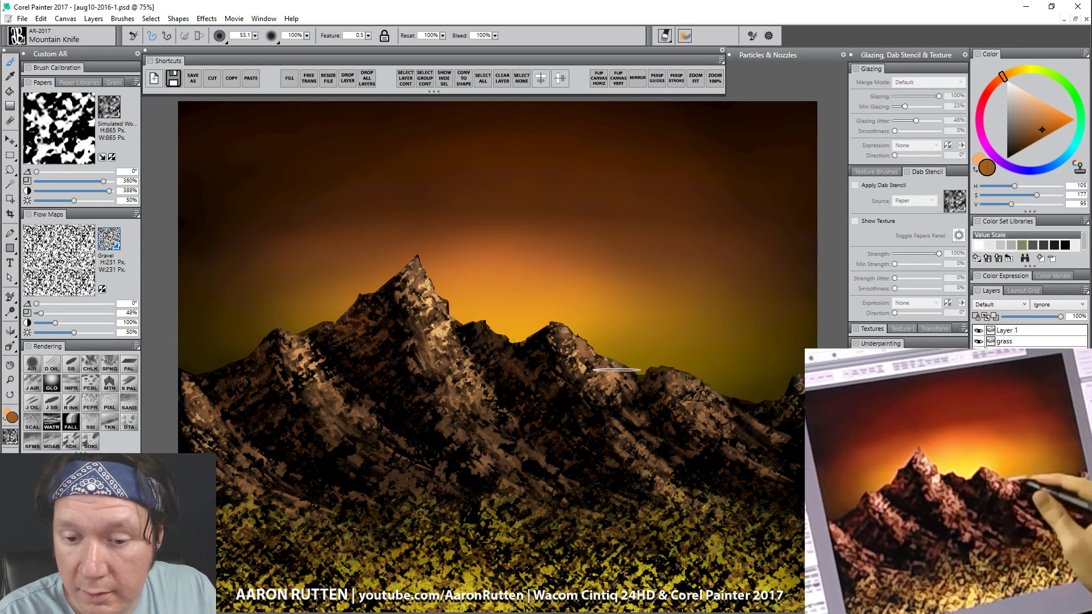
mouse_move(616, 369)
left_mouse_down()
mouse_move(638, 385)
mouse_move(702, 375)
left_mouse_up()
Step: Set the distant mountain's layer to Multiply and extend the faint range behind the outer left and right slopes
left_click(999, 305)
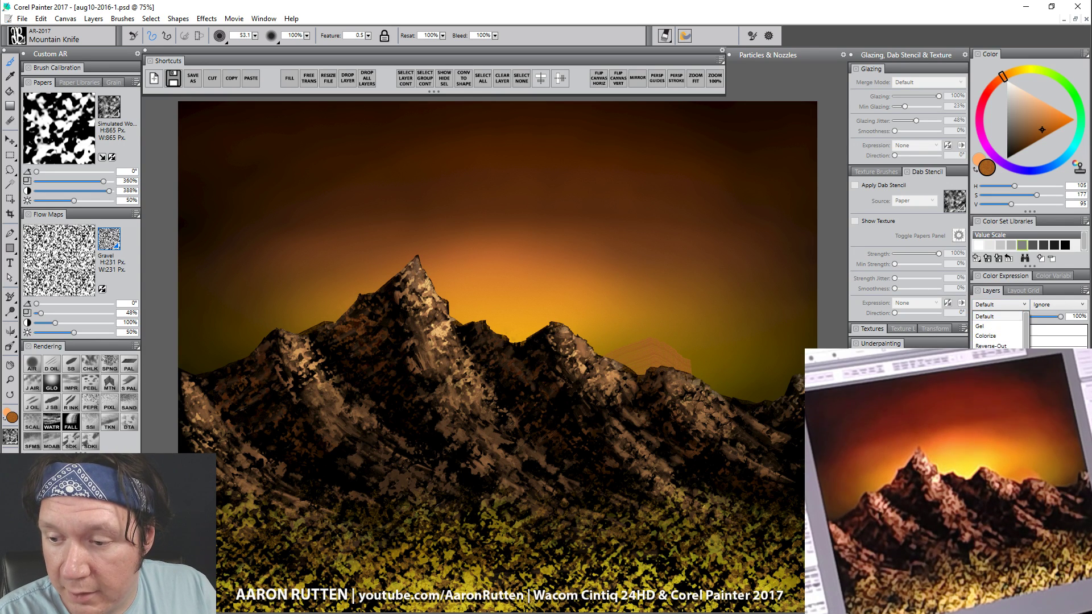
left_click(988, 405)
mouse_move(621, 378)
left_mouse_down()
mouse_move(651, 364)
mouse_move(779, 416)
mouse_move(739, 412)
mouse_move(757, 397)
mouse_move(775, 417)
mouse_move(756, 395)
mouse_move(728, 400)
mouse_move(655, 354)
mouse_move(626, 369)
left_mouse_up()
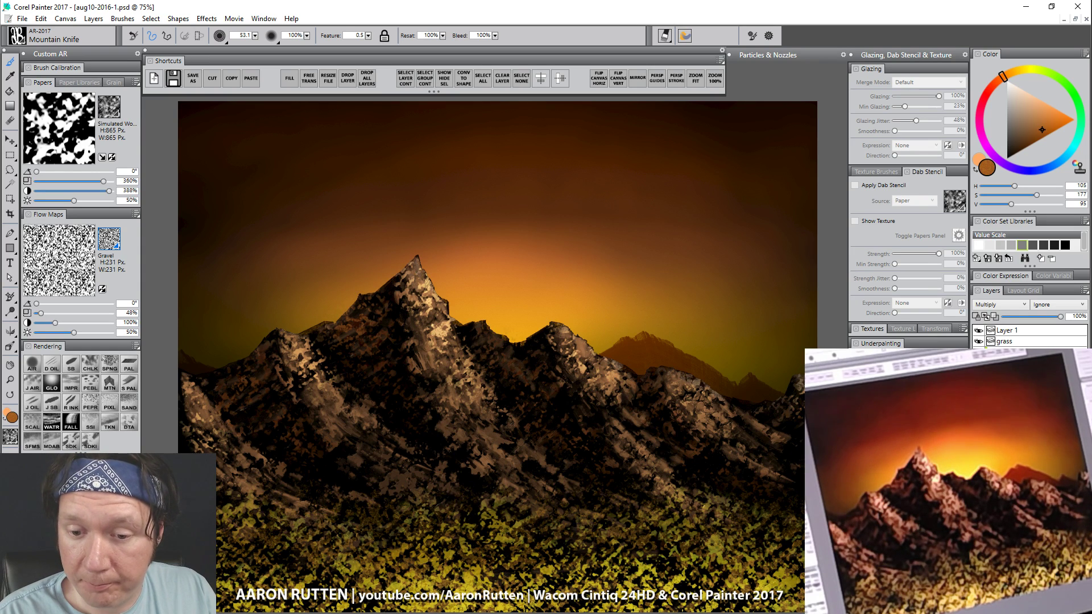
Step: Brush yellow-orange highlights sampled from the sky over the distant right mountain with the Smooth Dab Knife AR at size 28
left_click(85, 439)
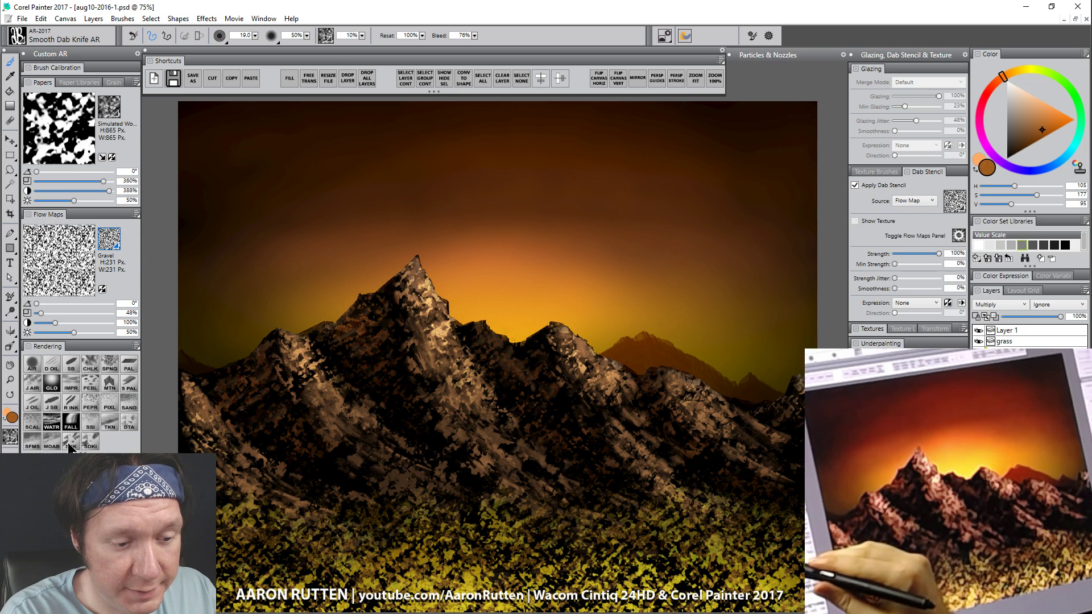
left_click(629, 354, "alt")
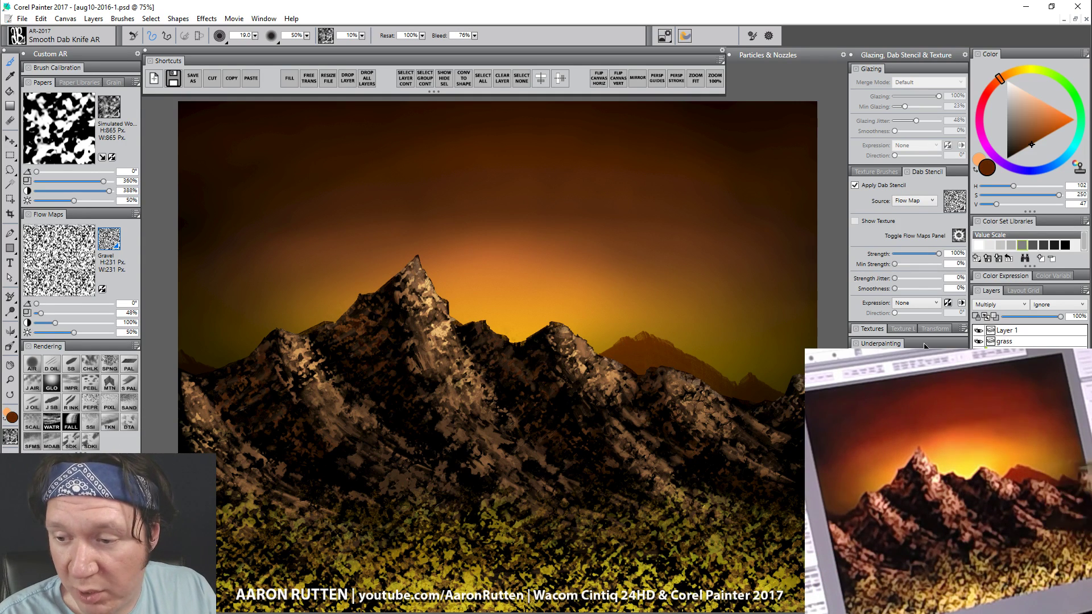
key("bracketright")
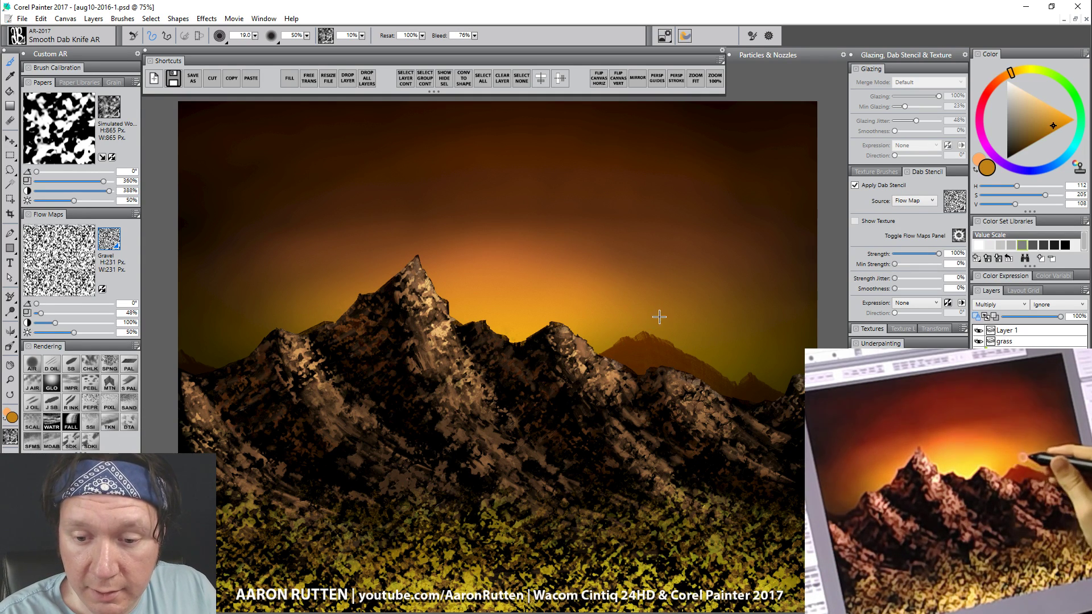
left_click(658, 317, "alt")
mouse_move(628, 333)
left_mouse_down()
mouse_move(655, 345)
mouse_move(649, 325)
mouse_move(712, 378)
mouse_move(658, 336)
mouse_move(756, 395)
mouse_move(702, 364)
mouse_move(758, 387)
left_mouse_up()
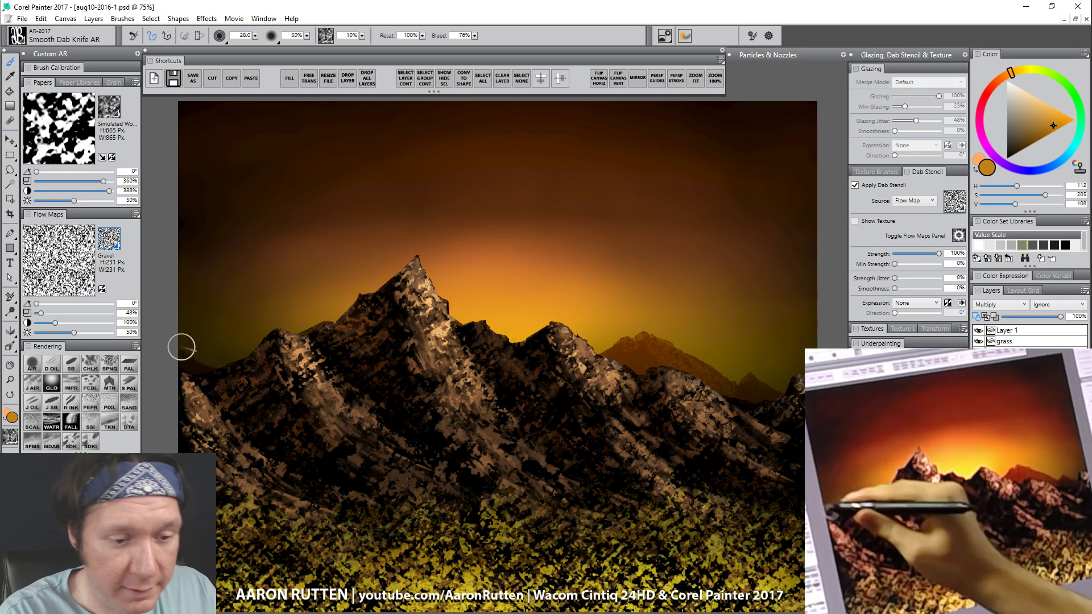
Step: Try shading the distant right mountain with a very dark red-brown
left_click(655, 362, "alt")
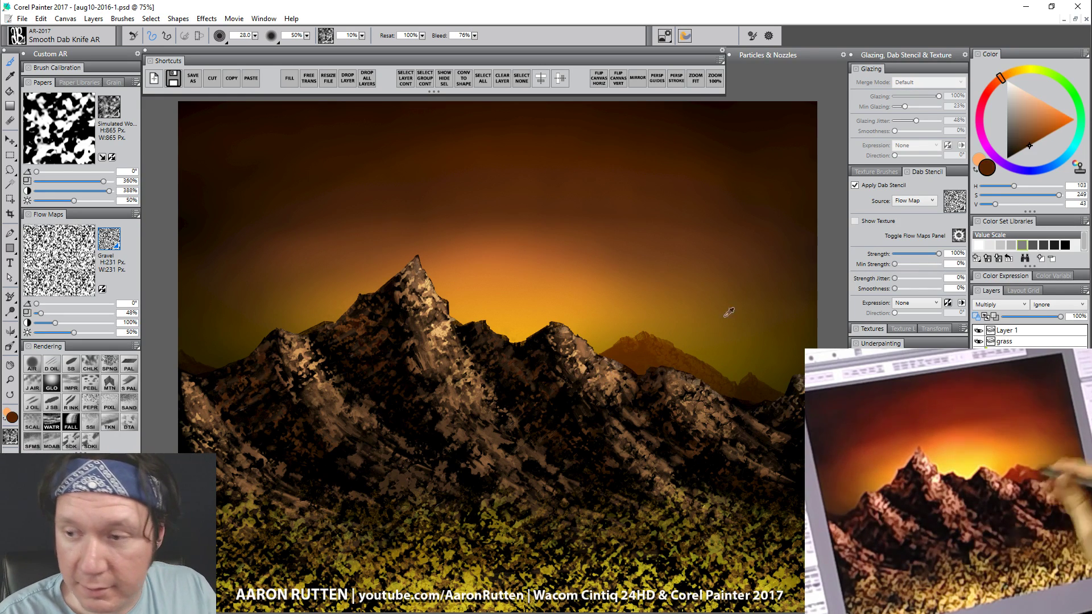
left_click(1023, 149)
left_click(995, 84)
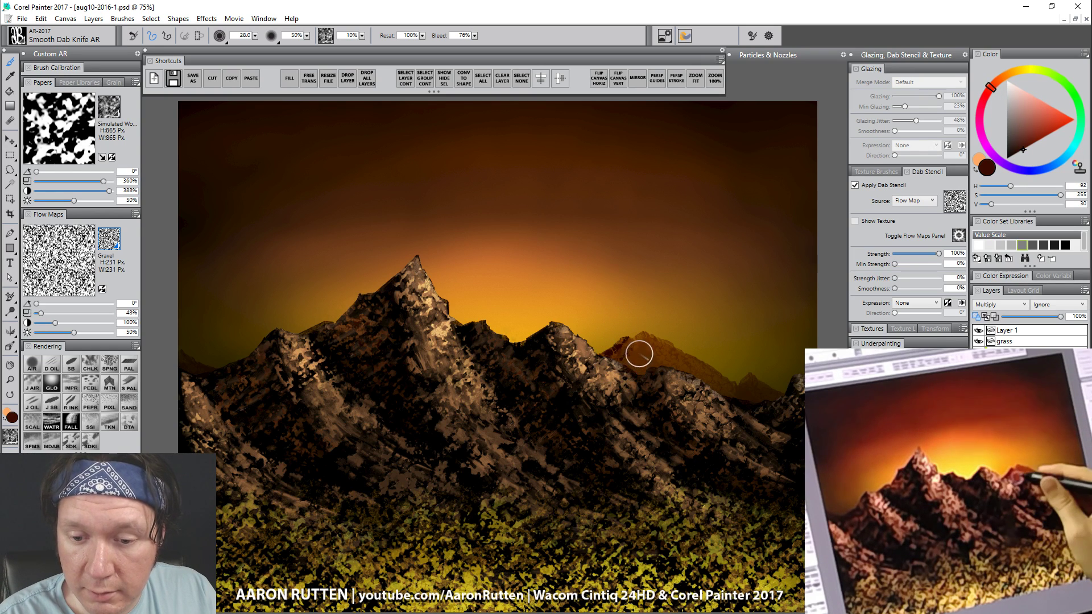
left_click_drag(658, 365, 686, 372)
key("ctrl+z")
Step: Sample the distant mountain's brown, shift it to a more saturated dark orange-brown and shade the distant slopes with it
left_click(661, 356, "alt")
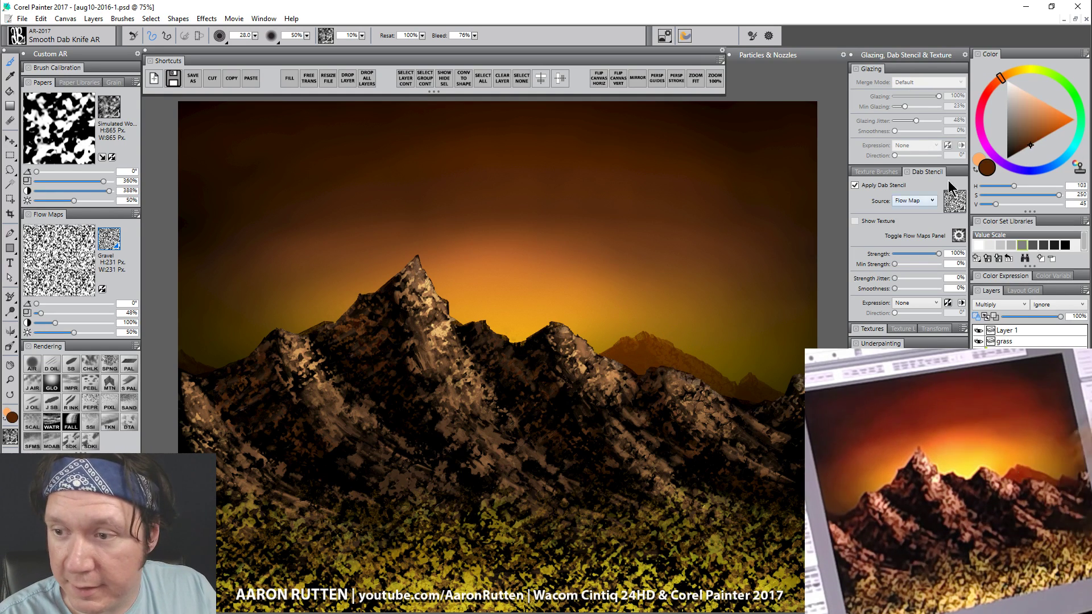
left_click(1030, 146)
left_click(1027, 148)
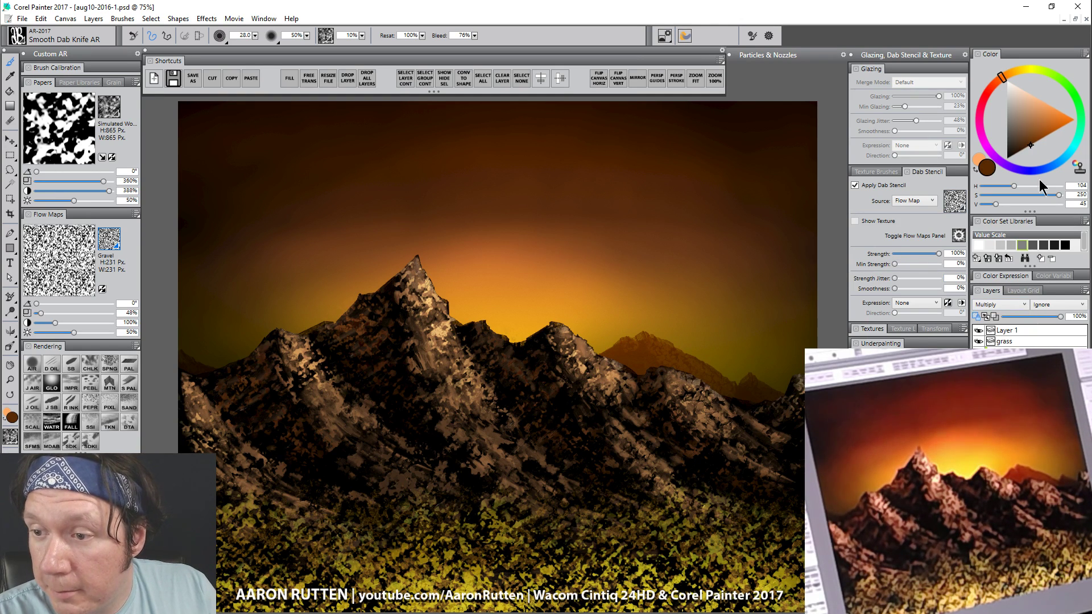
left_click(1044, 137)
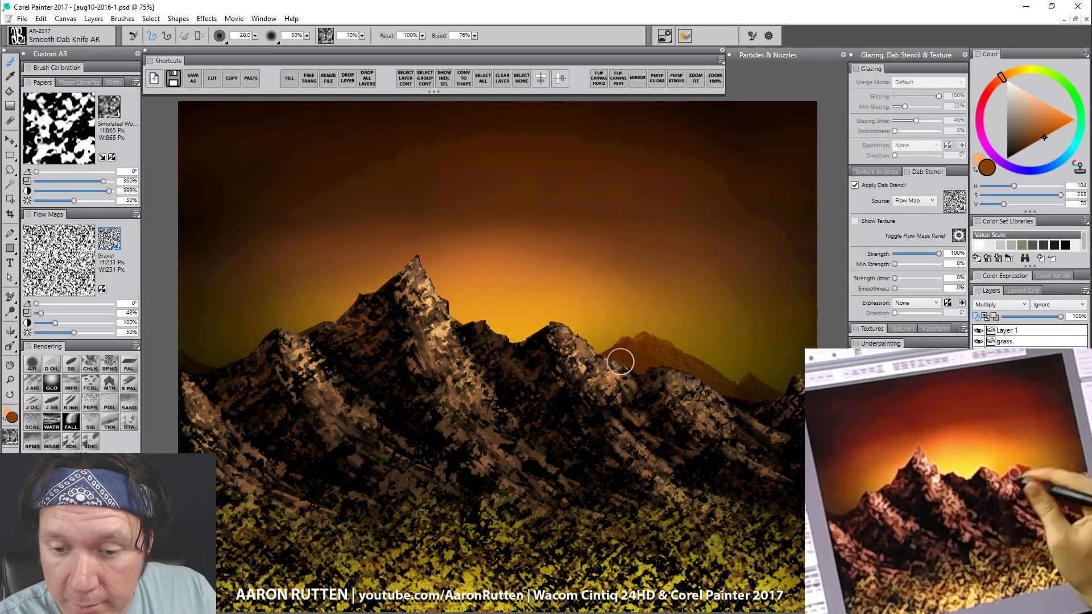
left_click(1041, 139)
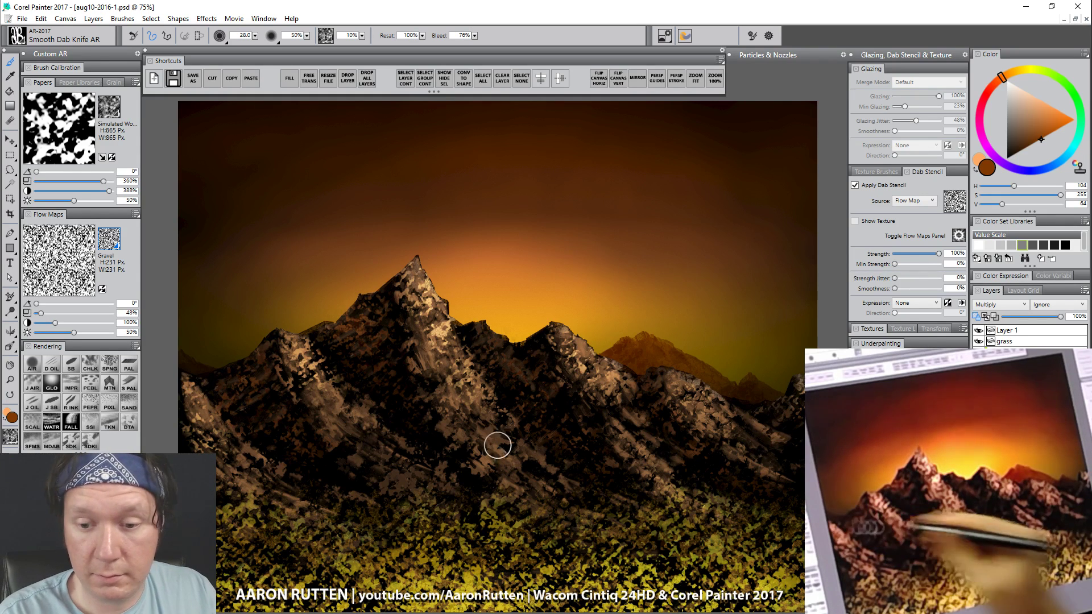
Step: Lower the distant mountain layer's opacity to 43% and choose a bright, fully saturated yellow-orange for painting
left_click_drag(1060, 316, 1030, 317)
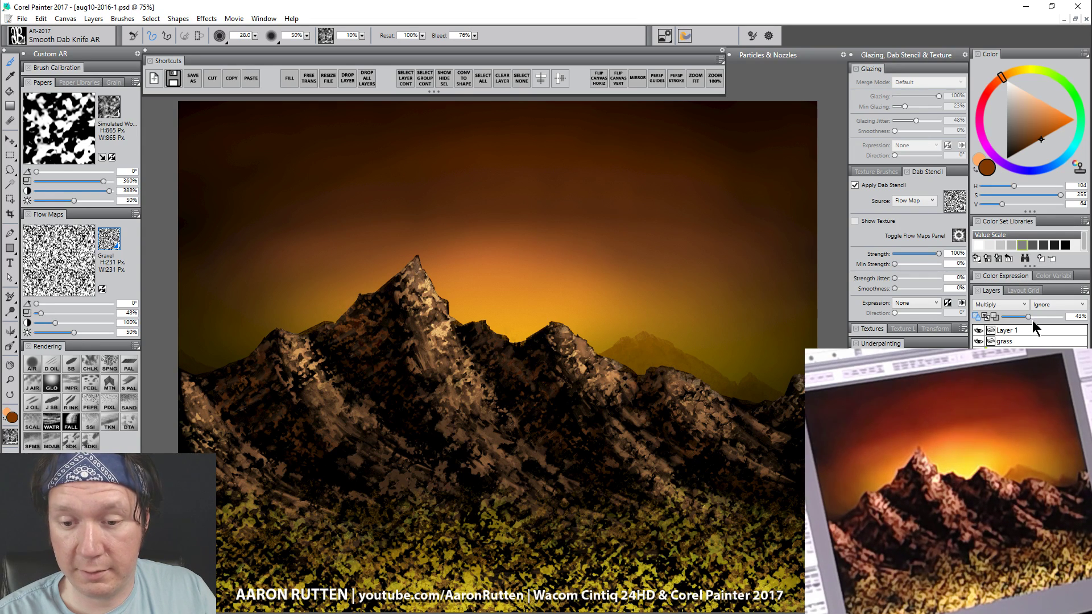
left_click(1015, 72)
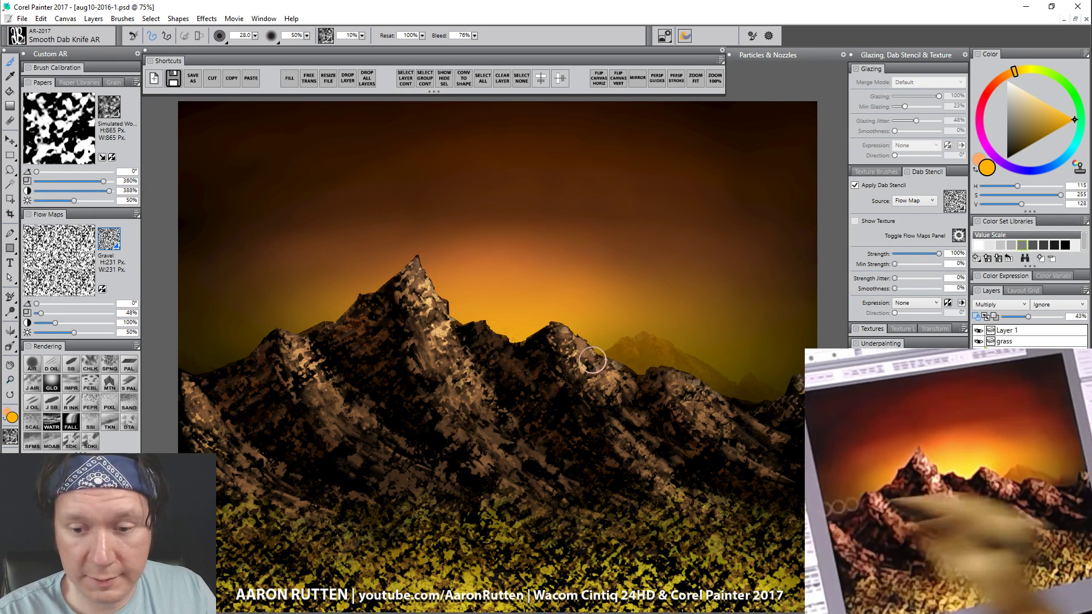
Step: Check the faint distant mountain up close and against the whole painting, and set its layer's opacity to 53%
left_click(10, 380)
left_click(664, 359)
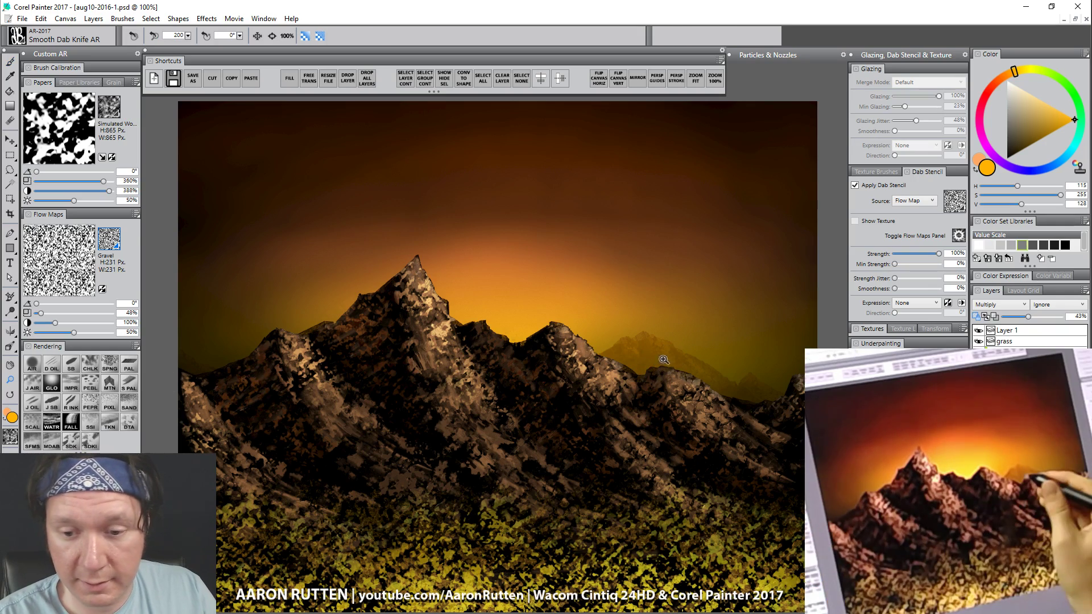
left_click(664, 360)
left_click(674, 362)
left_click(697, 367)
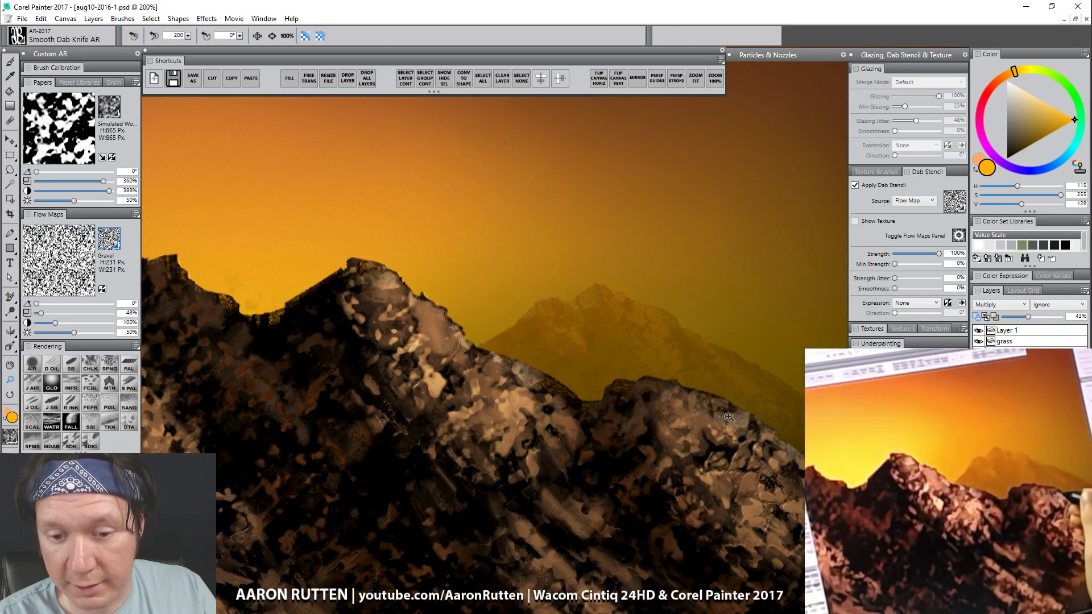
left_click(690, 383, "alt")
left_click(693, 387, "alt")
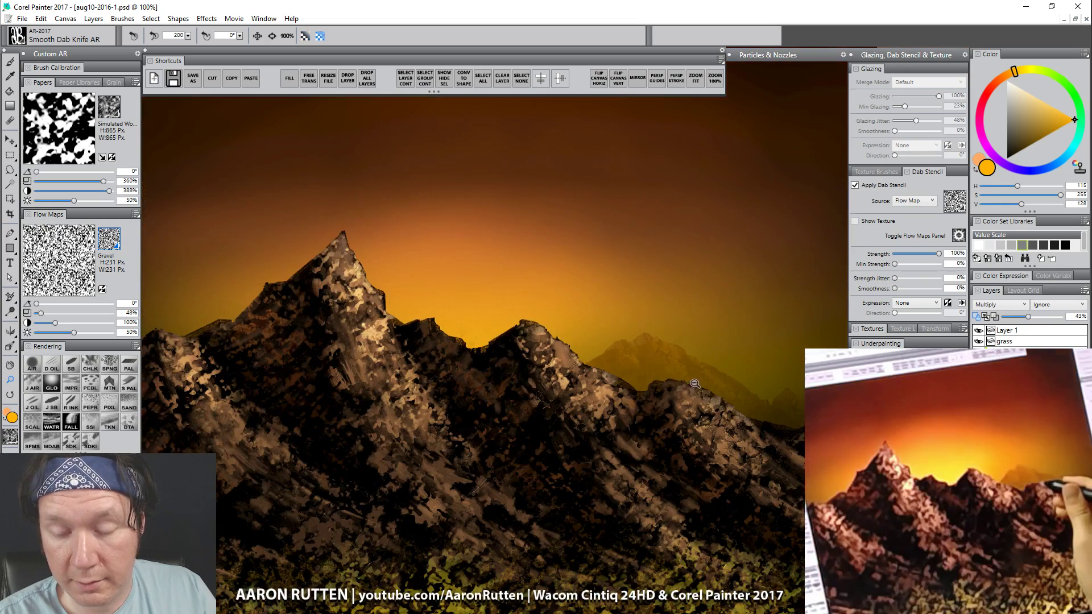
left_click(695, 392, "alt")
left_click(698, 399, "alt")
left_click(704, 424, "alt")
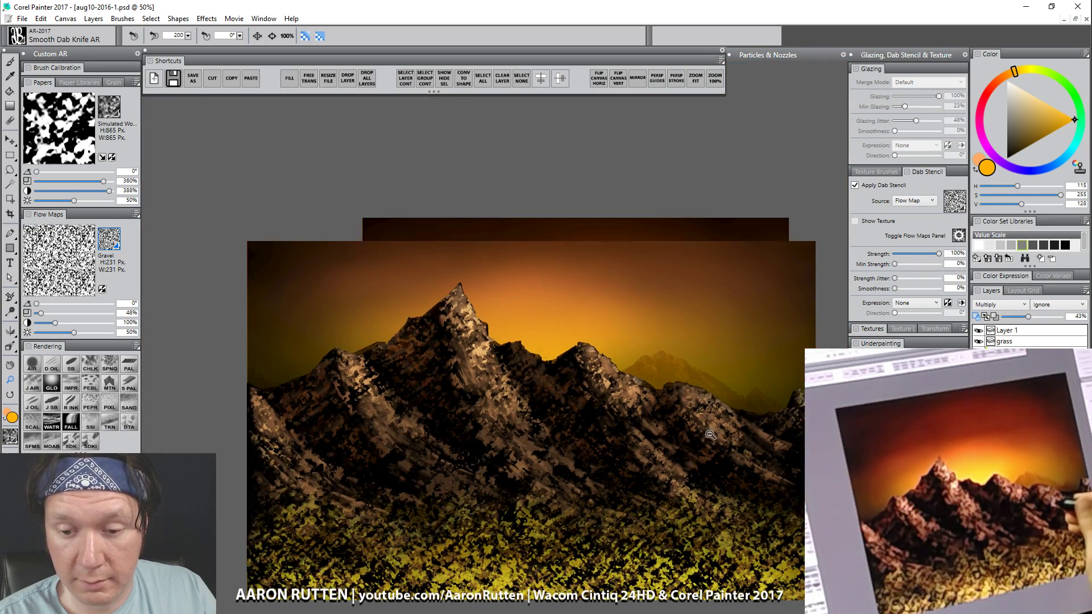
left_click_drag(687, 464, 678, 456)
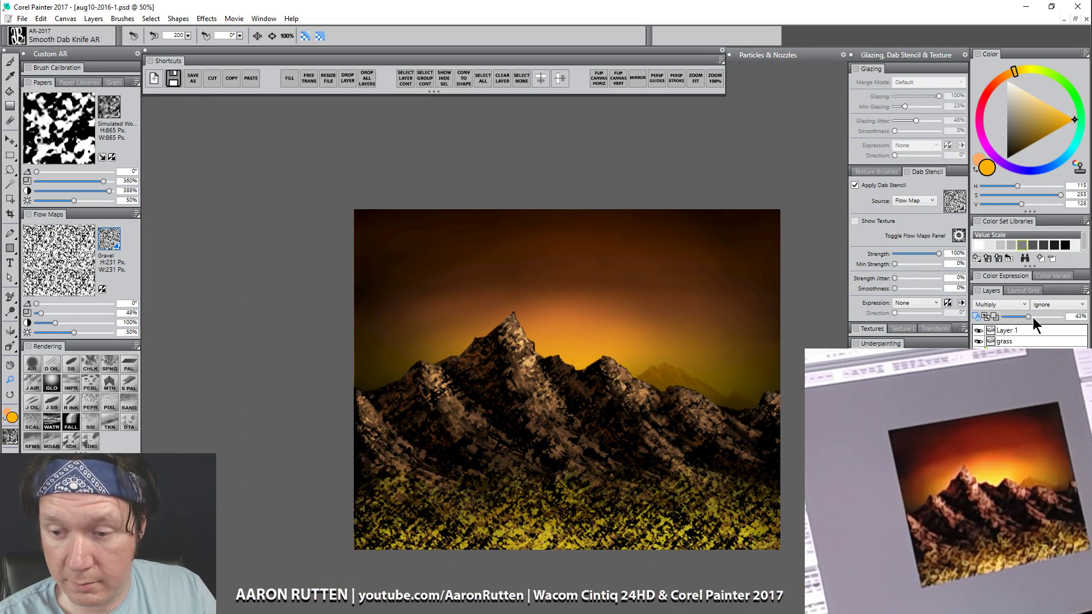
left_click_drag(1037, 316, 1039, 316)
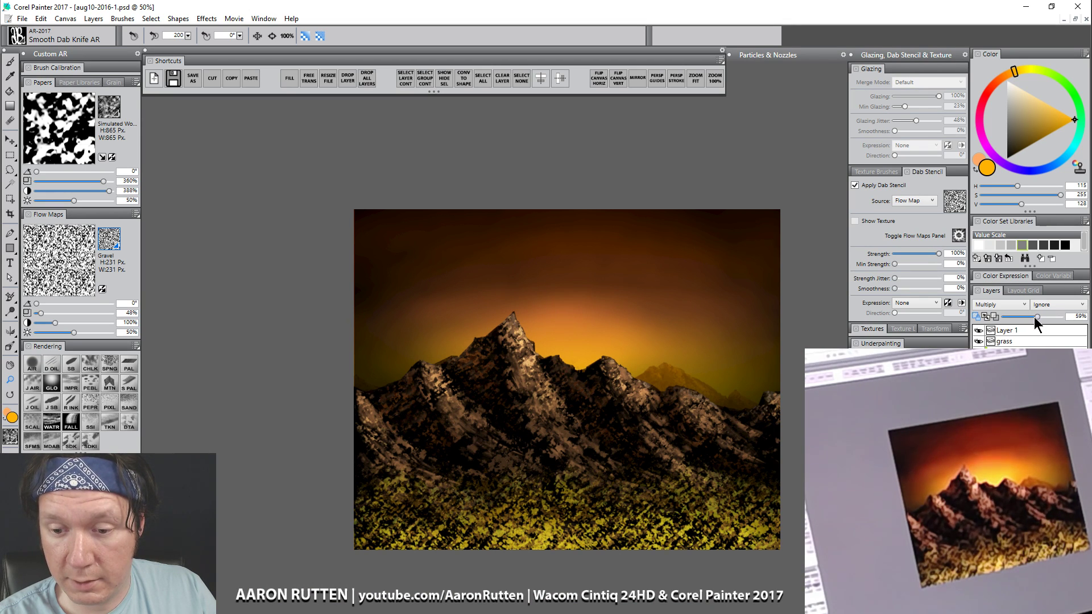
left_click_drag(1034, 316, 1036, 320)
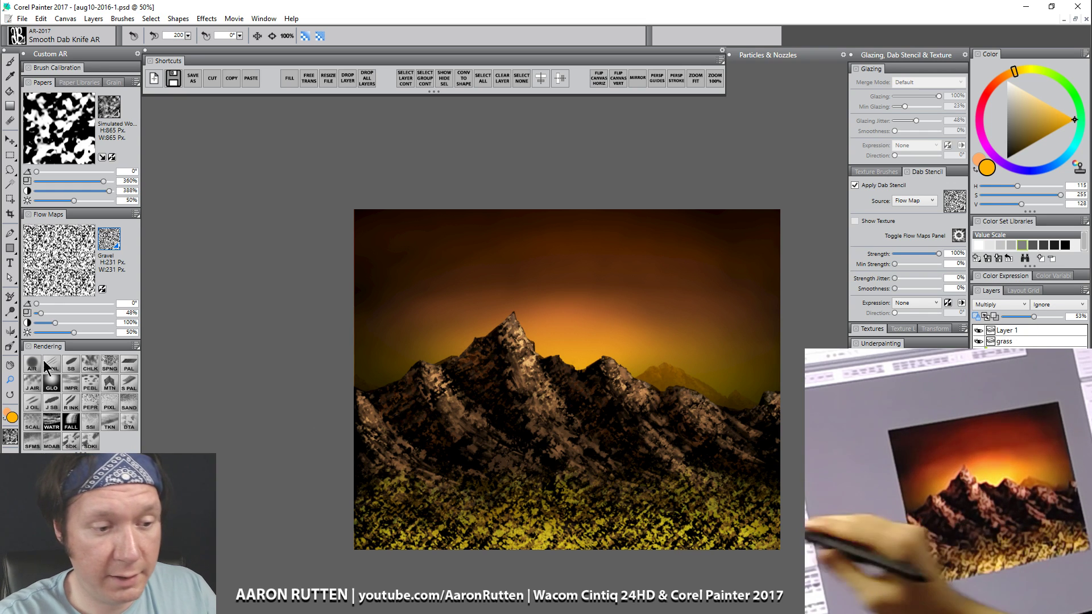
Step: Switch to the Digital Airbrush G, enlarge it to 86 and choose a pale yellow-orange
key("b")
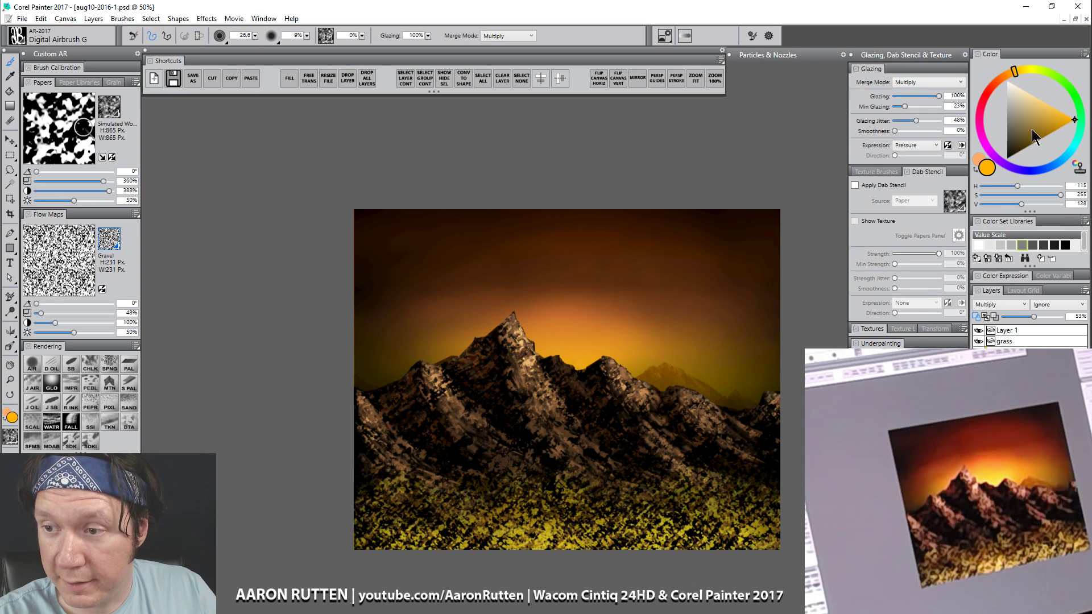
key("bracketright")
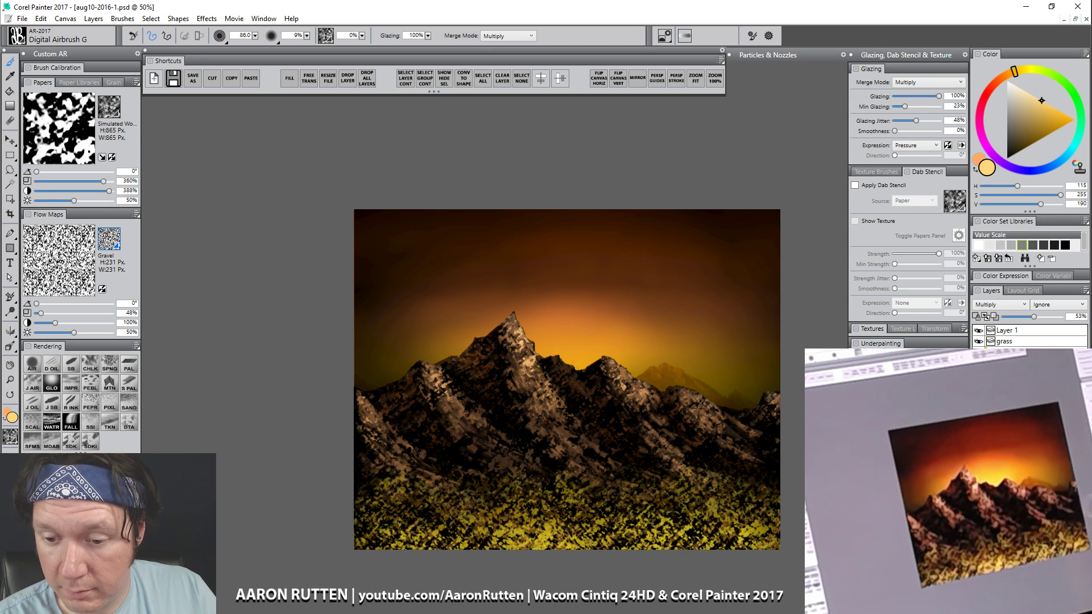
key("m")
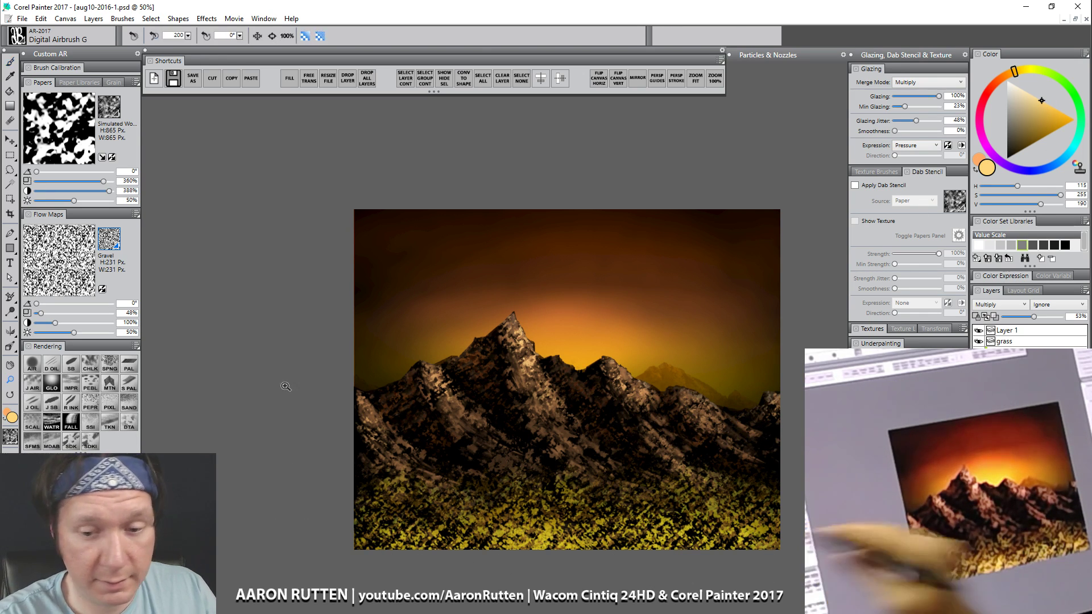
Step: Soften the current layer using the Circular aperture and an amount of 2.98
left_click(633, 400)
left_click(633, 399)
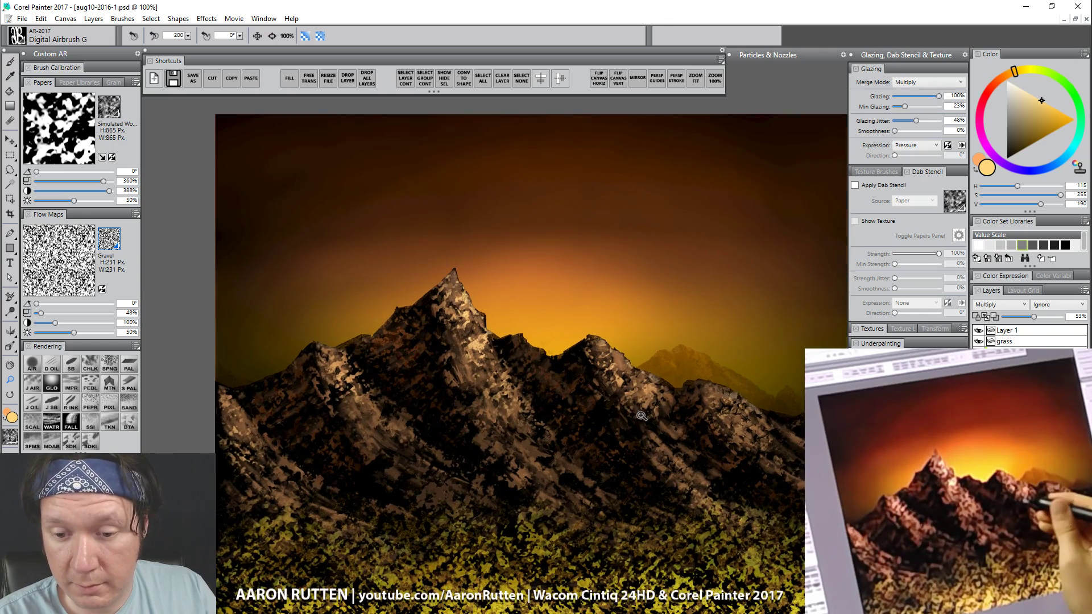
left_click(642, 417)
left_click(643, 416, "alt")
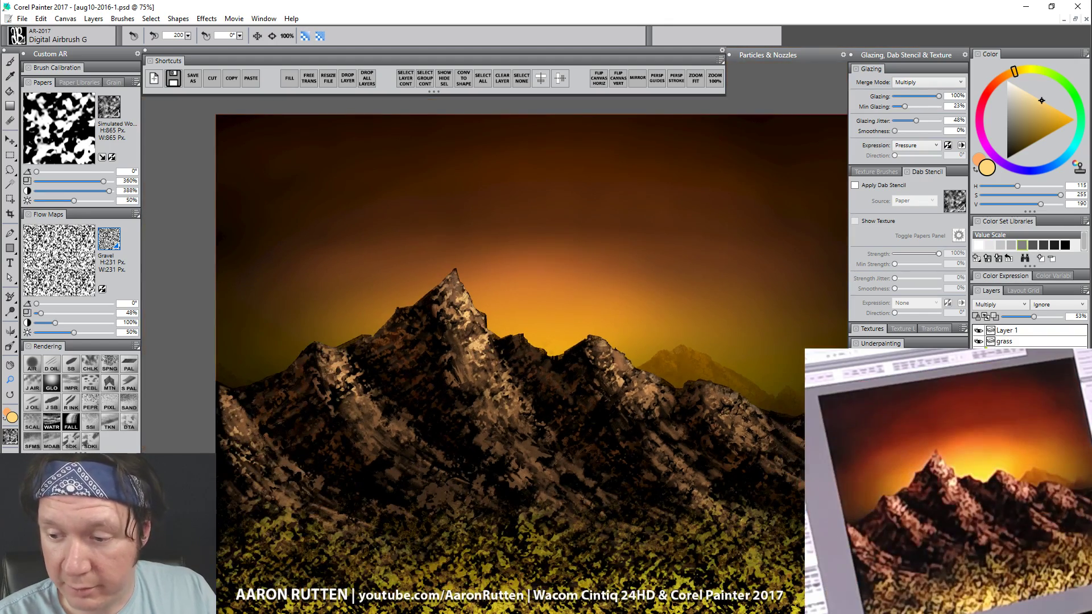
left_click(206, 19)
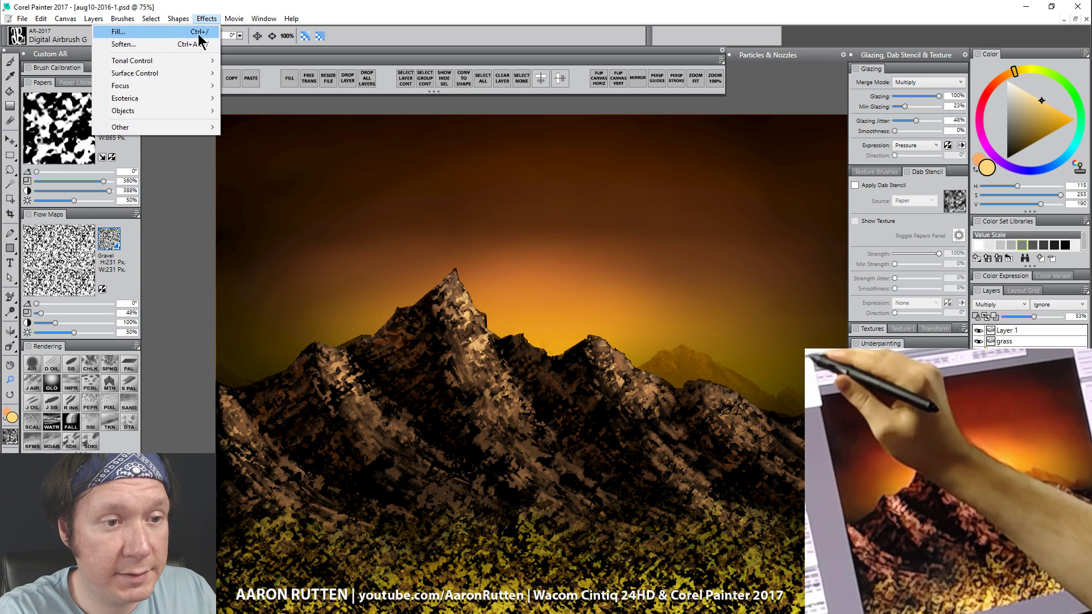
mouse_move(183, 84)
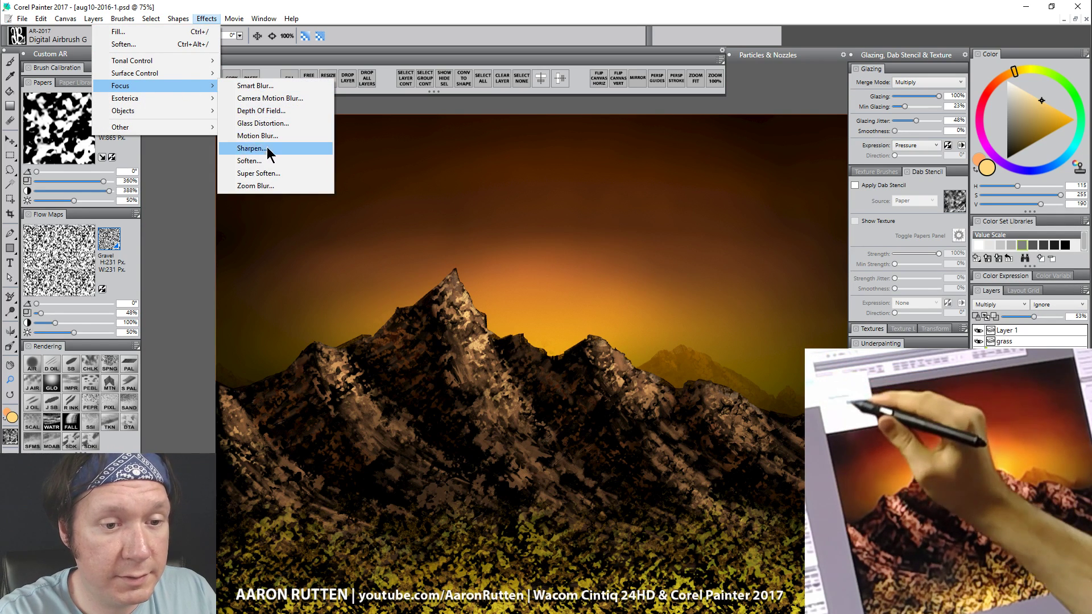
left_click(259, 161)
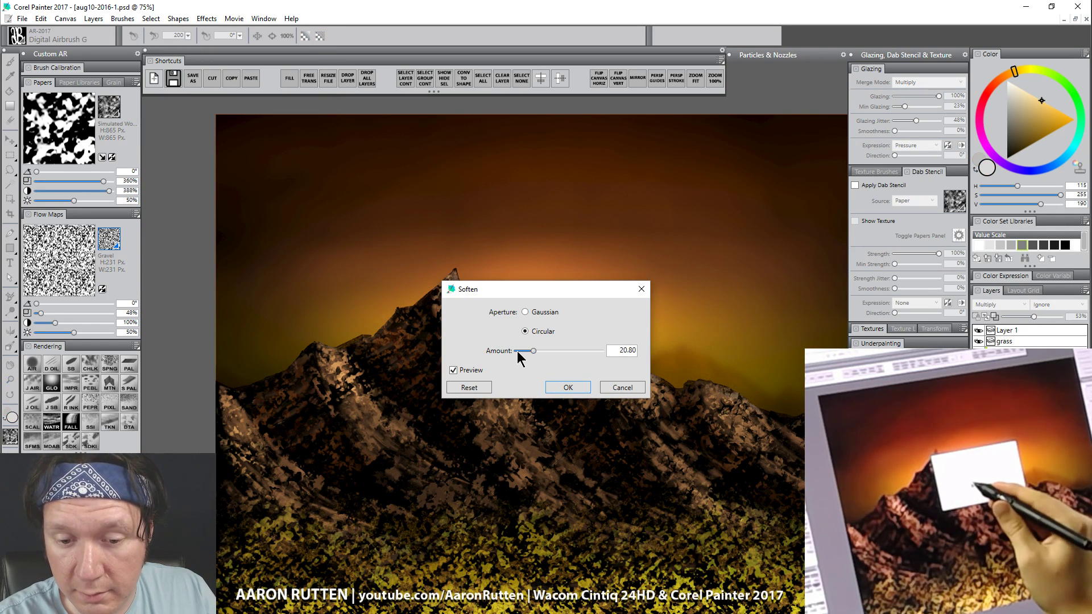
left_click_drag(516, 350, 518, 350)
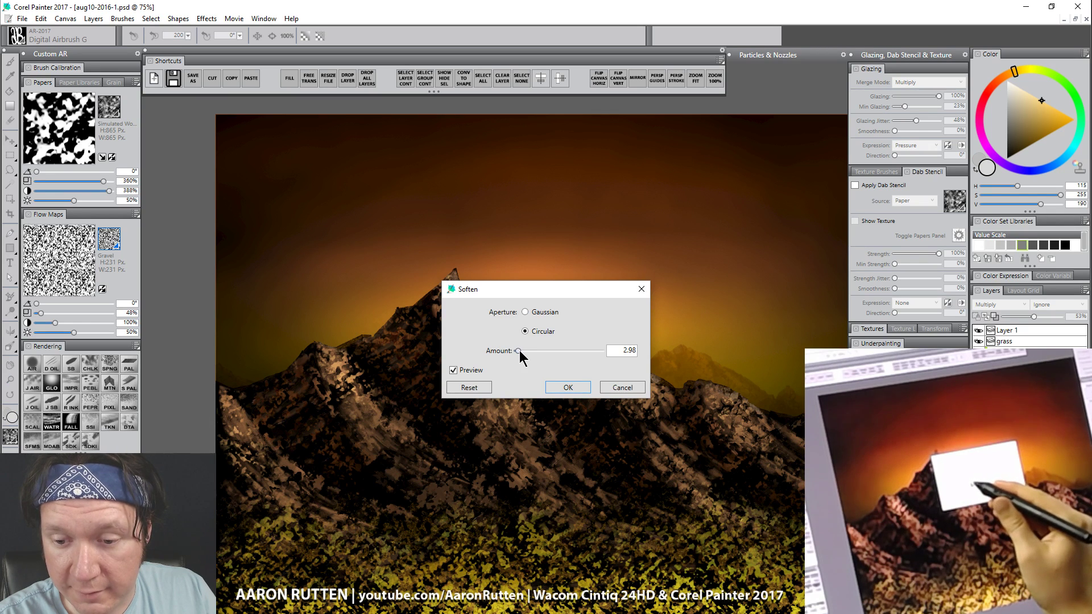
left_click(567, 388)
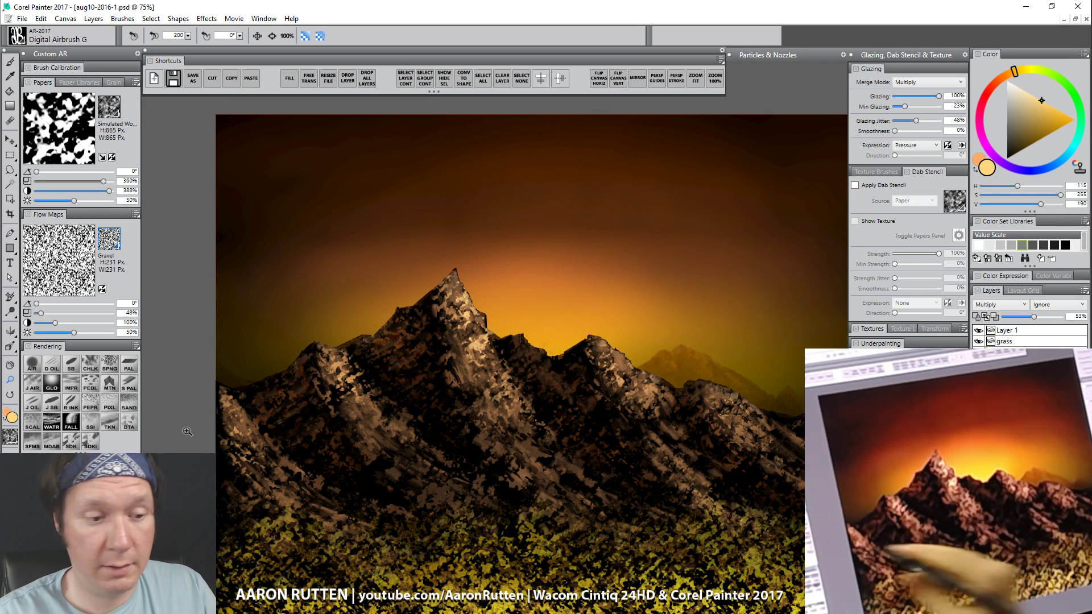
left_click(608, 445, "alt")
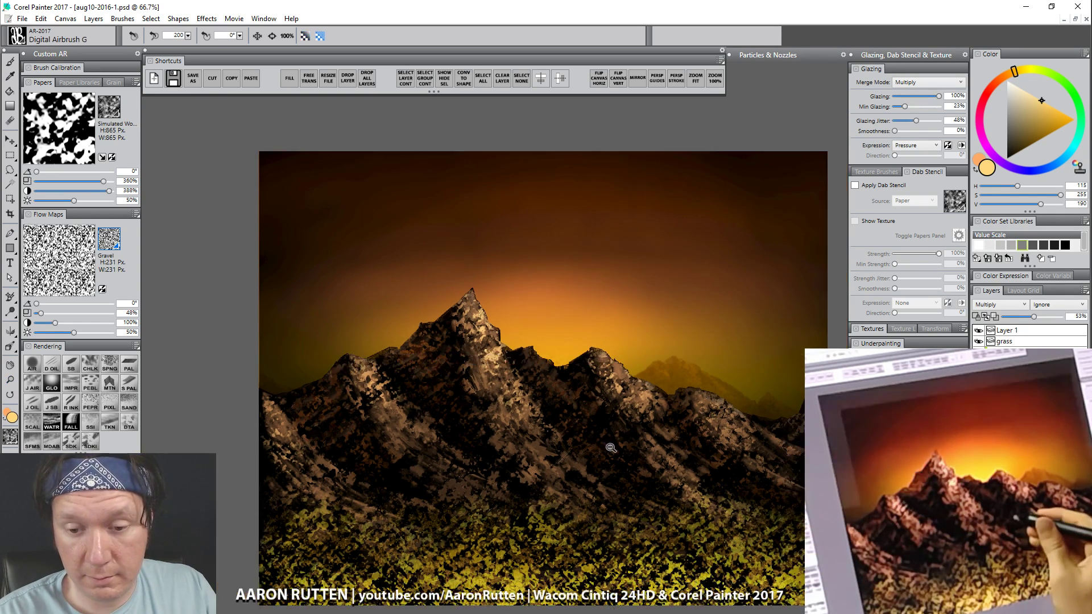
left_click(621, 459, "alt")
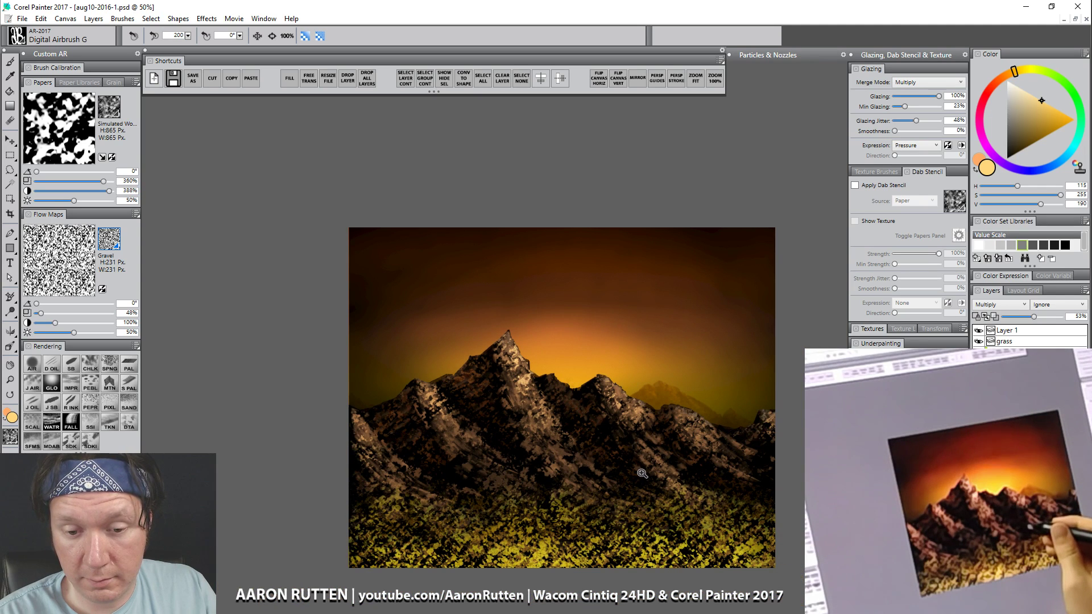
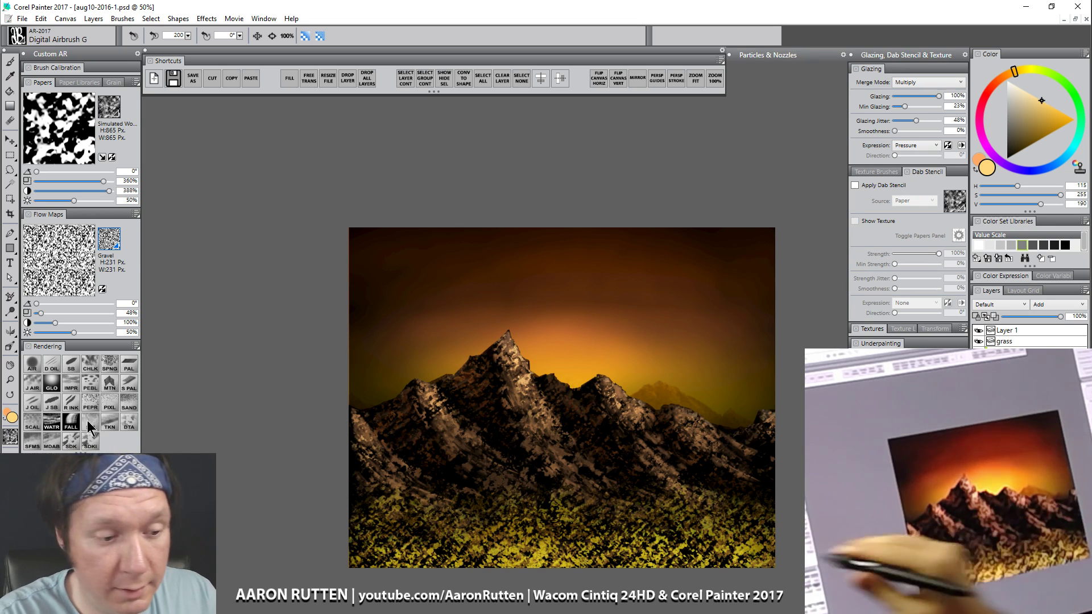
Step: Paint black shadows across the mountain slopes with the Smooth Dab Knife AR brush at about size 30, preserving transparency
left_click(10, 381)
left_click(510, 443)
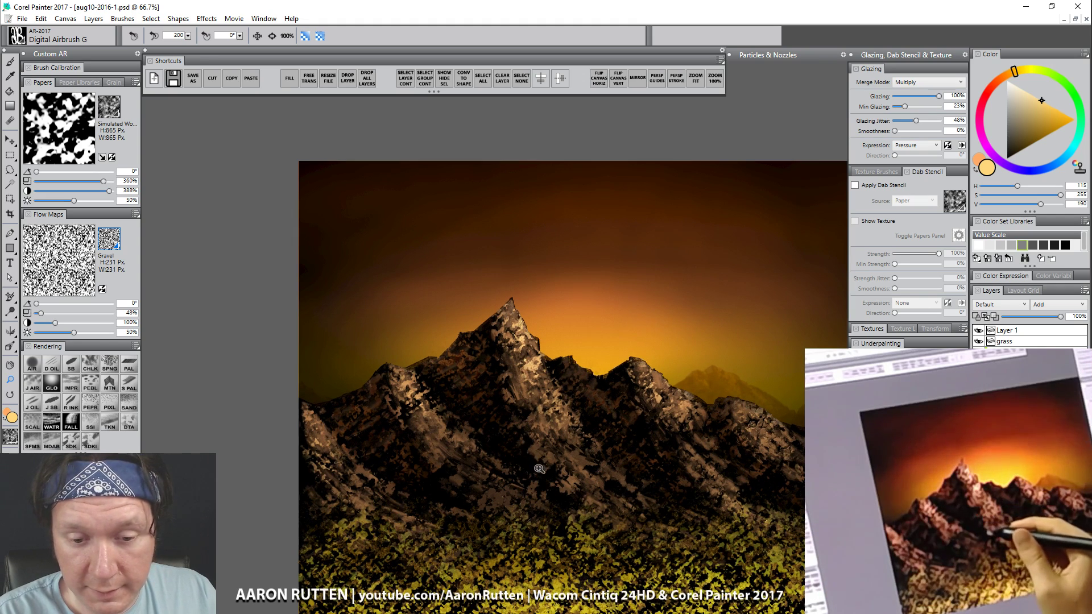
left_click_drag(517, 462, 515, 441)
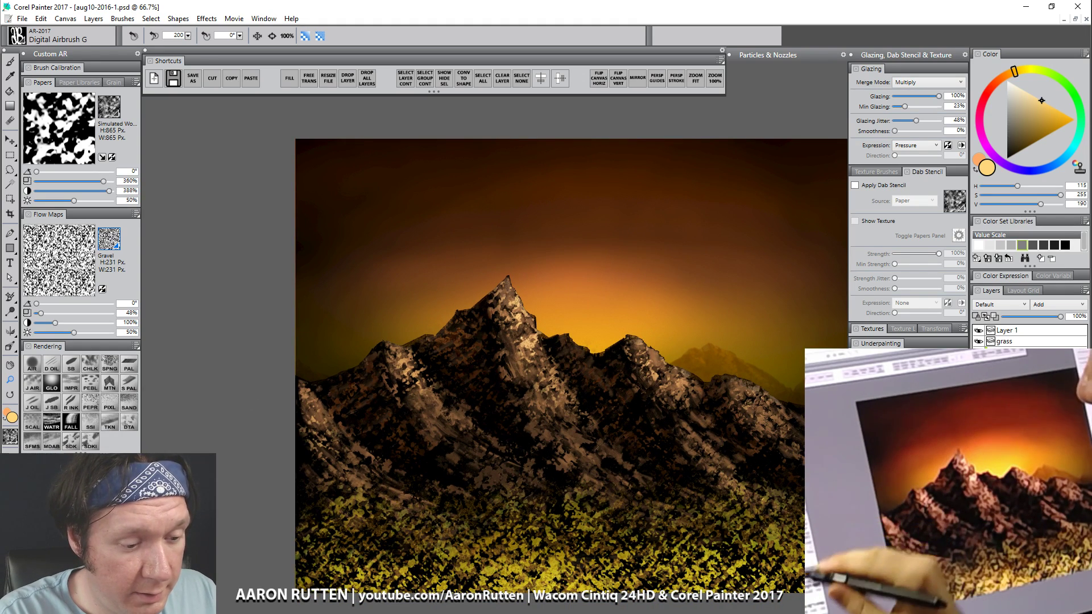
left_click(71, 441)
left_click(489, 318, "alt")
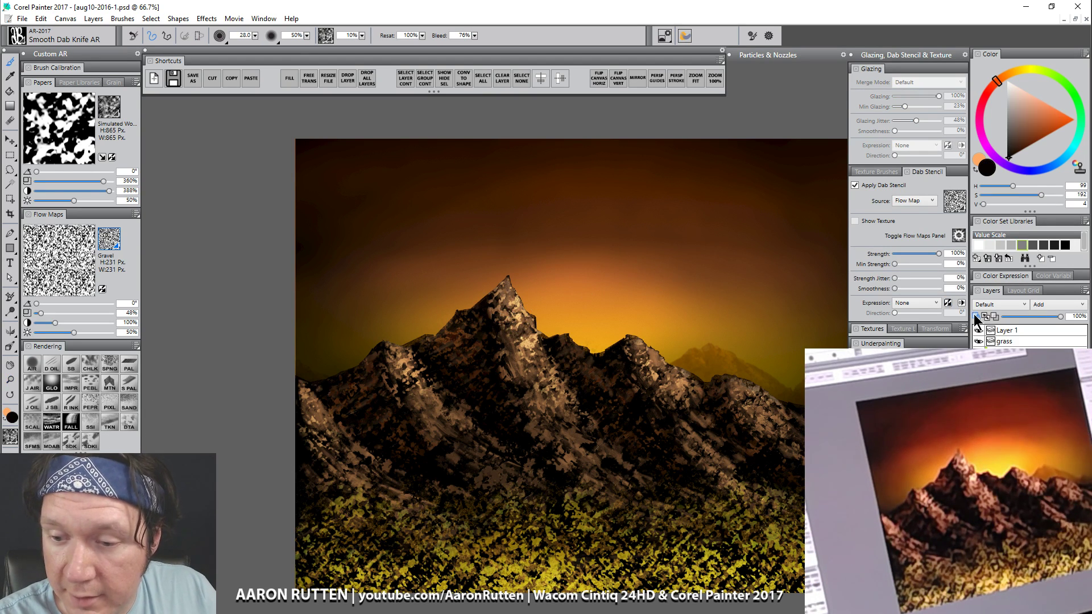
left_click(493, 324, "alt")
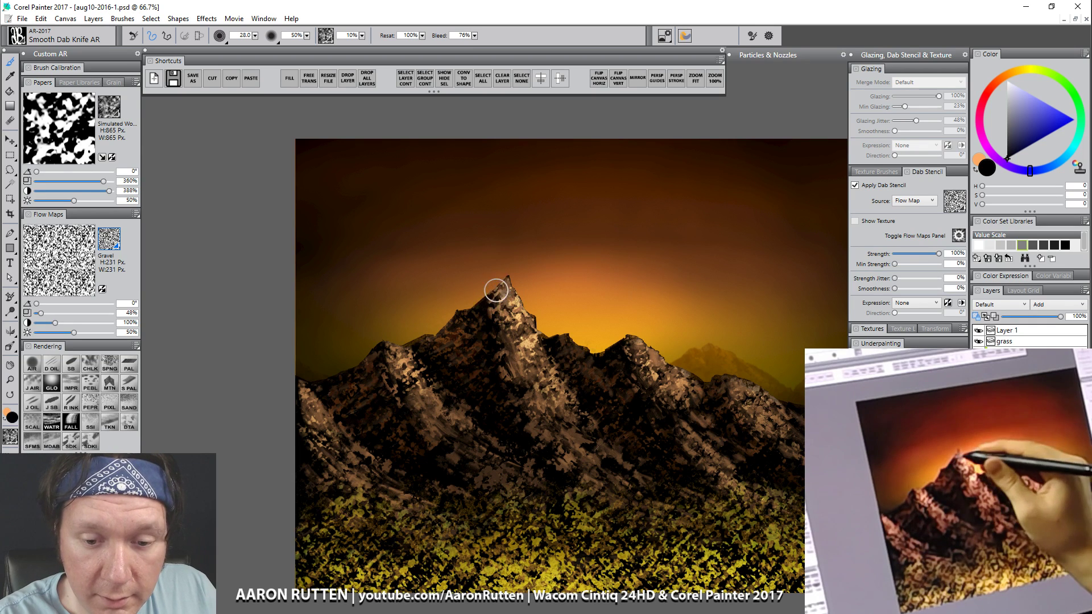
mouse_move(494, 299)
left_mouse_down()
mouse_move(376, 357)
mouse_move(361, 407)
mouse_move(464, 330)
mouse_move(456, 368)
mouse_move(552, 384)
mouse_move(562, 359)
mouse_move(517, 359)
mouse_move(552, 411)
mouse_move(547, 366)
mouse_move(536, 380)
mouse_move(549, 388)
mouse_move(510, 366)
mouse_move(557, 411)
mouse_move(546, 373)
mouse_move(453, 422)
mouse_move(451, 440)
mouse_move(417, 399)
mouse_move(488, 464)
mouse_move(659, 389)
mouse_move(654, 357)
mouse_move(671, 412)
left_mouse_up()
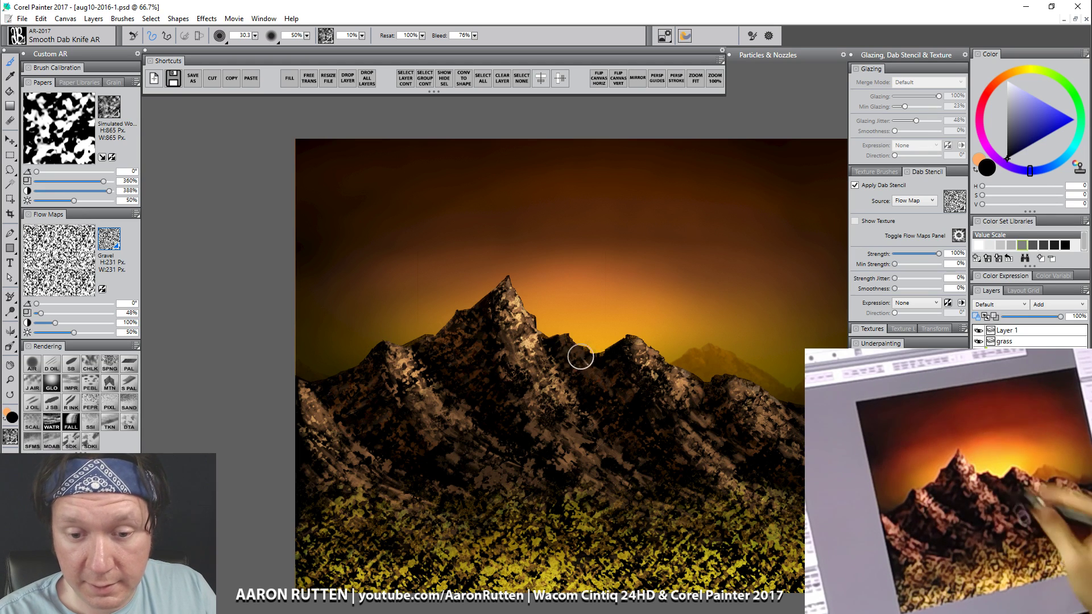
Step: Paint highlights on the mountain ridges with the brush at size 43.7, using warm oranges and picking a paler orange (H 104, S 147, V 199)
left_click(522, 295, "alt")
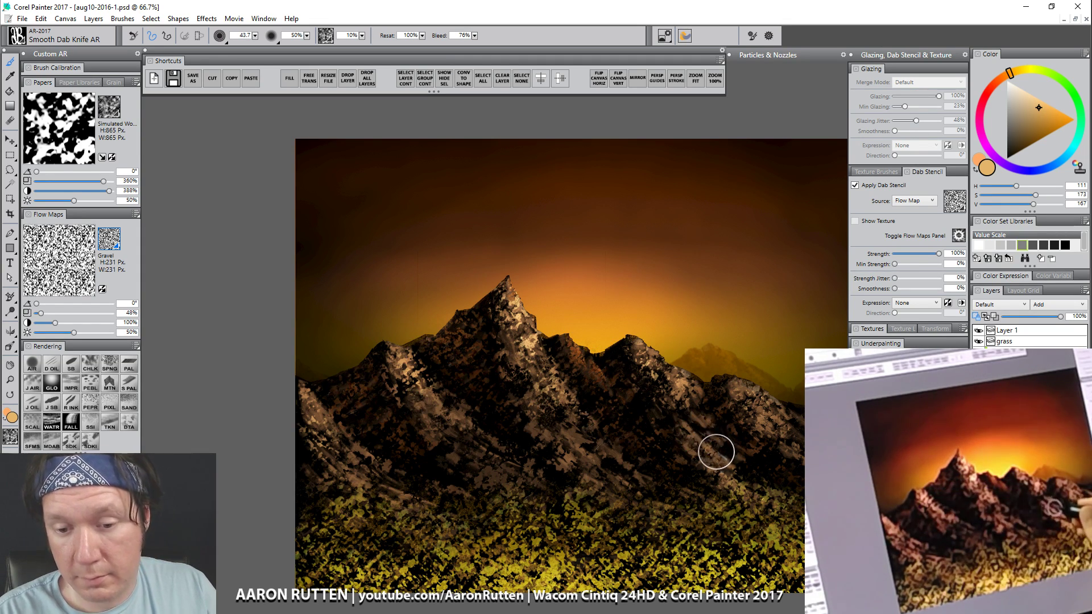
left_click(590, 352, "alt")
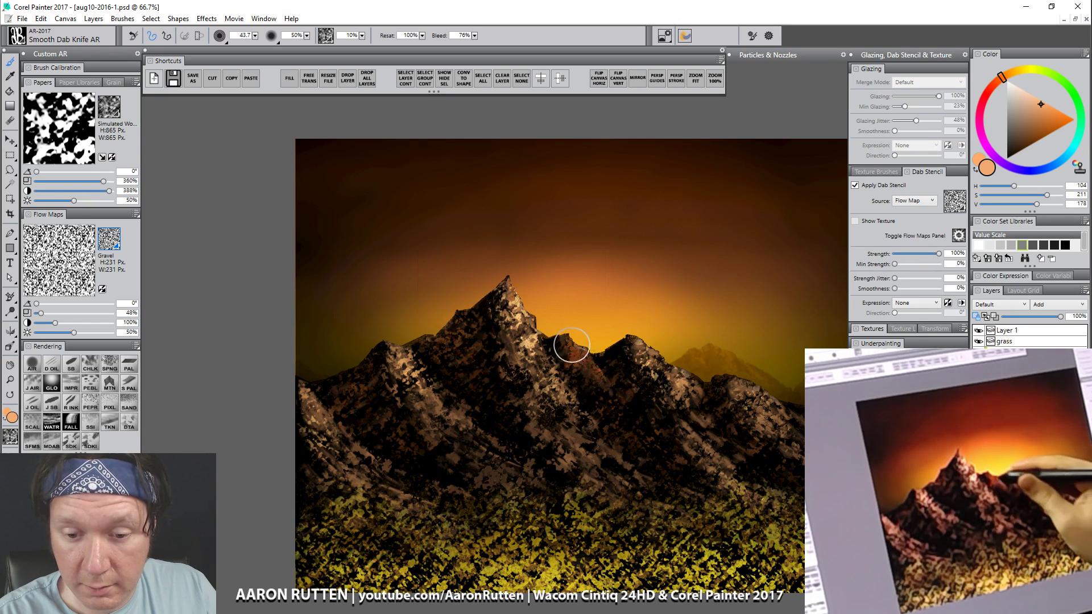
left_click(1024, 98)
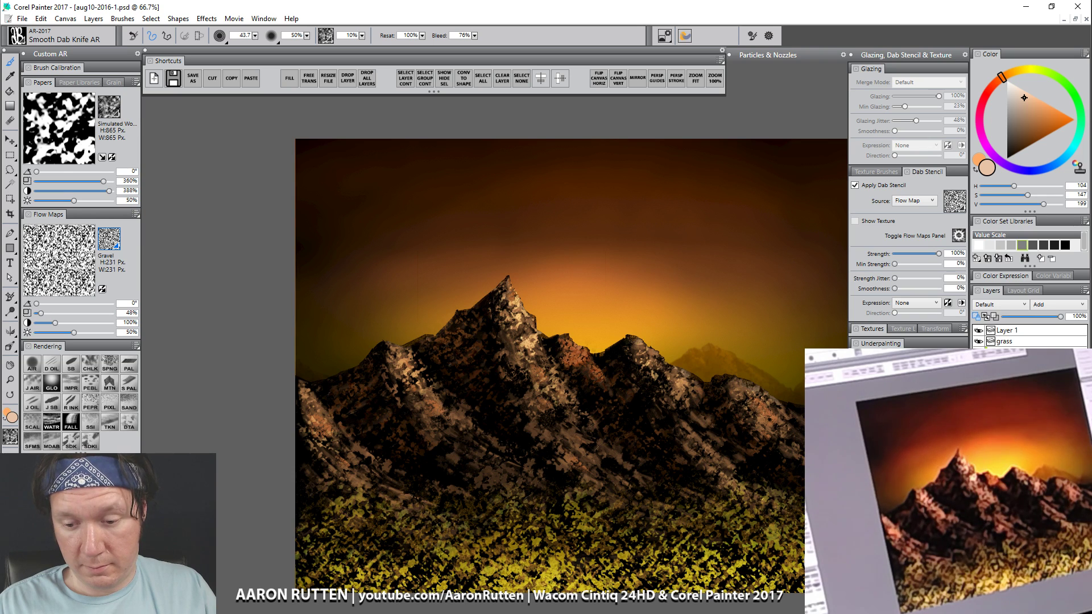
Step: On Layer 1, blend the grass along the foot of the mountains with Coarse Oily Blender 2, enlarging the brush to 165
left_click(1016, 332)
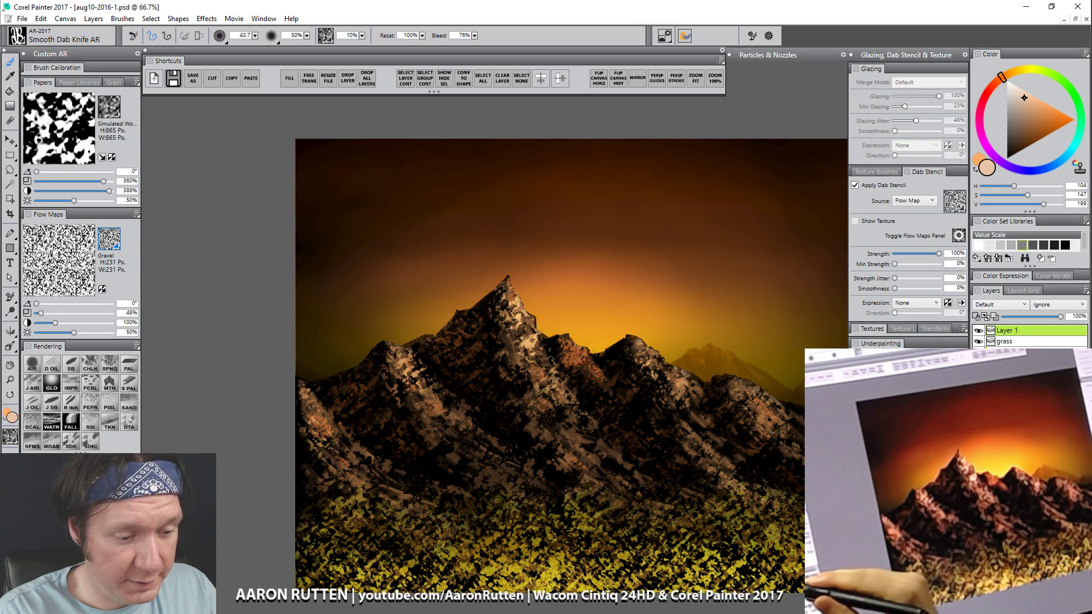
left_click(52, 500)
mouse_move(343, 497)
left_mouse_down()
mouse_move(324, 545)
mouse_move(340, 445)
mouse_move(367, 478)
mouse_move(322, 530)
mouse_move(320, 470)
mouse_move(342, 512)
mouse_move(338, 491)
mouse_move(357, 512)
mouse_move(356, 465)
left_mouse_up()
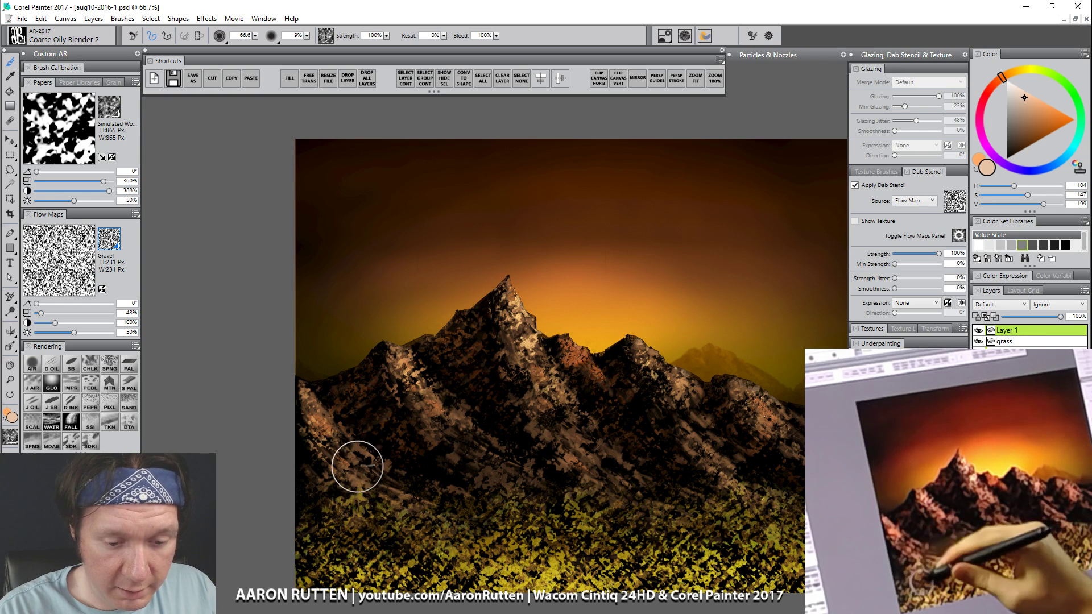
mouse_move(382, 509)
left_mouse_down()
mouse_move(380, 452)
mouse_move(358, 505)
mouse_move(365, 428)
left_mouse_up()
mouse_move(393, 531)
left_mouse_down()
mouse_move(402, 471)
mouse_move(440, 539)
mouse_move(425, 472)
left_mouse_up()
mouse_move(451, 509)
left_mouse_down()
mouse_move(496, 535)
mouse_move(509, 494)
mouse_move(539, 548)
mouse_move(540, 479)
mouse_move(582, 552)
mouse_move(583, 478)
mouse_move(619, 548)
mouse_move(633, 494)
mouse_move(663, 542)
mouse_move(688, 536)
mouse_move(697, 498)
mouse_move(731, 546)
mouse_move(741, 492)
mouse_move(773, 561)
mouse_move(793, 526)
mouse_move(821, 523)
mouse_move(754, 509)
mouse_move(714, 526)
mouse_move(667, 592)
mouse_move(649, 572)
mouse_move(612, 609)
mouse_move(594, 560)
mouse_move(569, 555)
mouse_move(541, 601)
mouse_move(529, 535)
mouse_move(502, 612)
mouse_move(446, 555)
mouse_move(405, 604)
mouse_move(383, 597)
mouse_move(347, 551)
mouse_move(322, 606)
mouse_move(314, 597)
mouse_move(340, 540)
mouse_move(619, 549)
mouse_move(680, 605)
mouse_move(685, 534)
mouse_move(743, 591)
mouse_move(743, 548)
mouse_move(780, 605)
mouse_move(795, 561)
mouse_move(815, 572)
left_mouse_up()
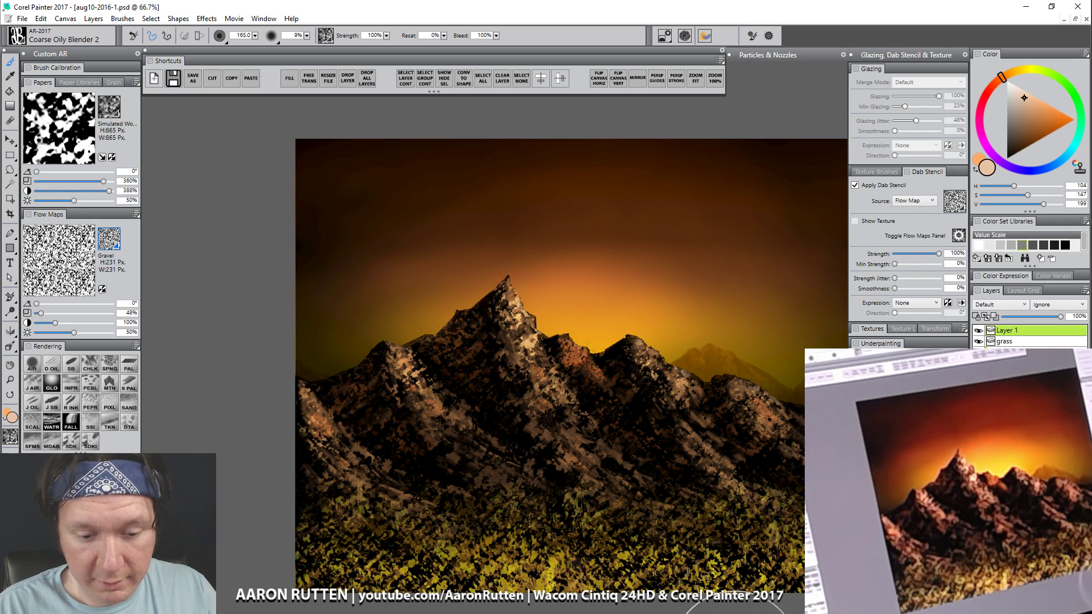
Step: Inspect the blended grass up close and set Layer 1's composite method to GelCover
key("m")
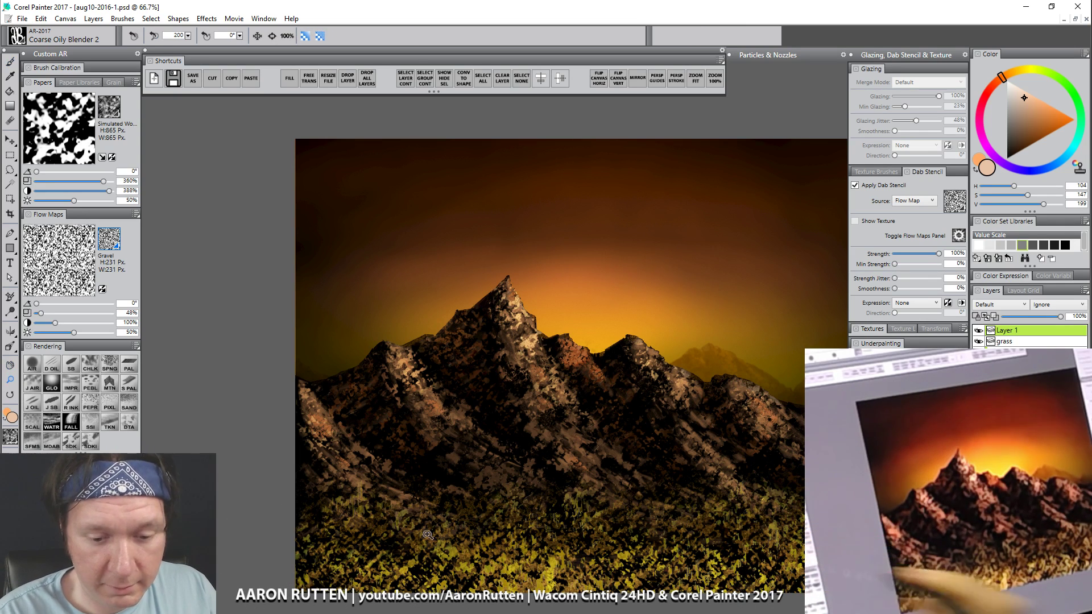
left_click(538, 544)
mouse_move(592, 560)
left_mouse_down()
mouse_move(539, 531)
mouse_move(501, 490)
left_mouse_up()
left_click(515, 499)
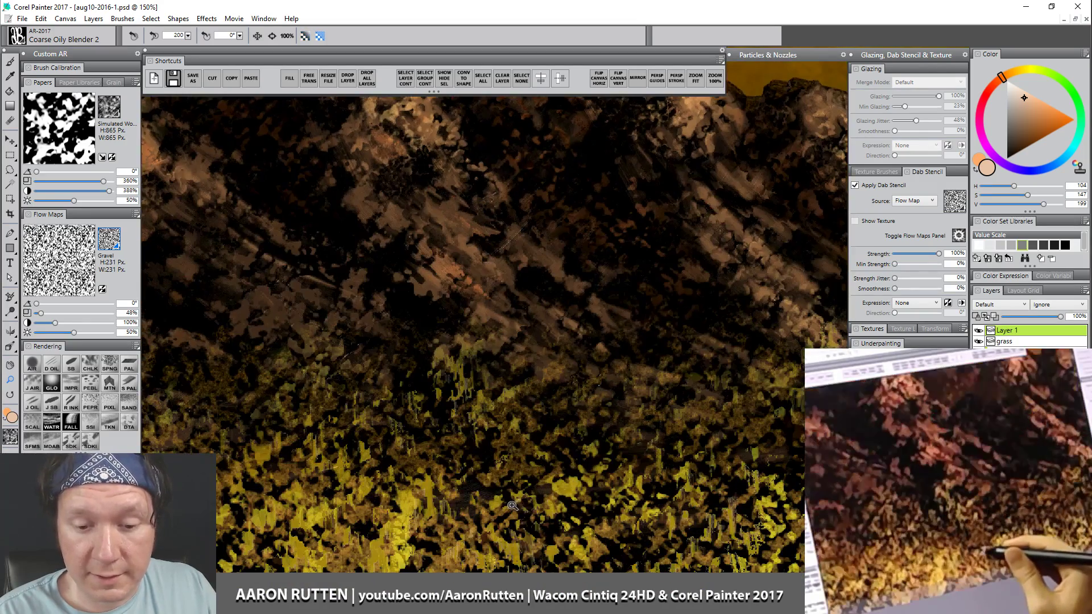
left_click(515, 507)
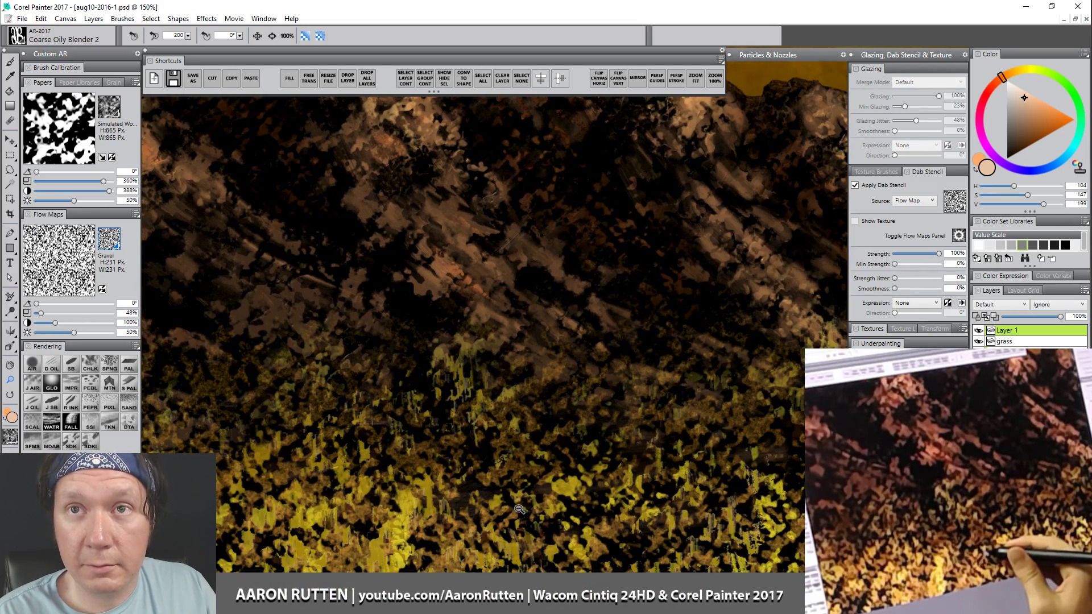
left_click(519, 508, "alt")
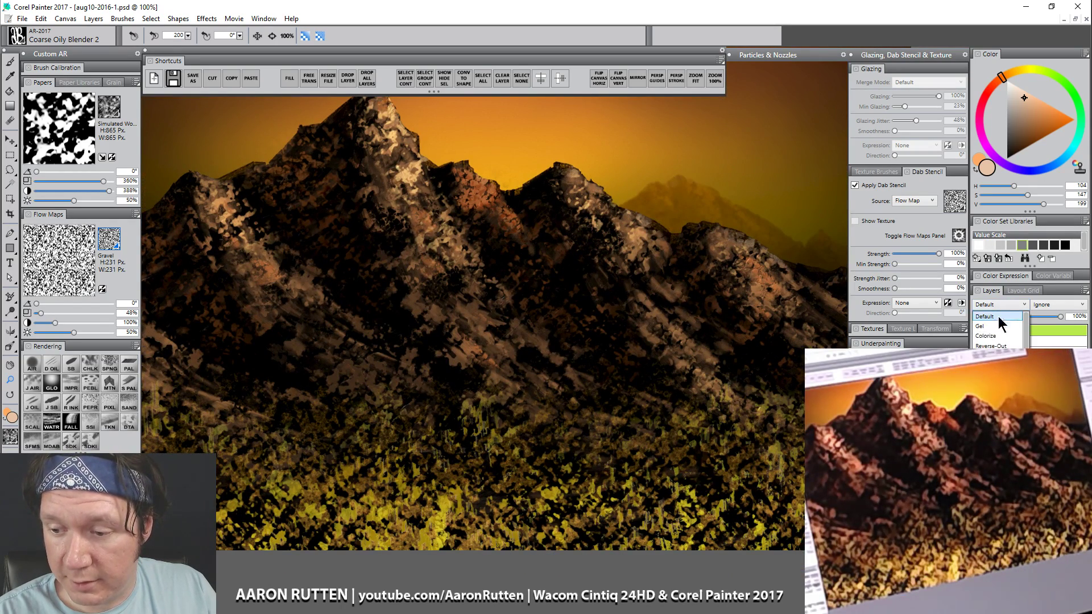
left_click(989, 504)
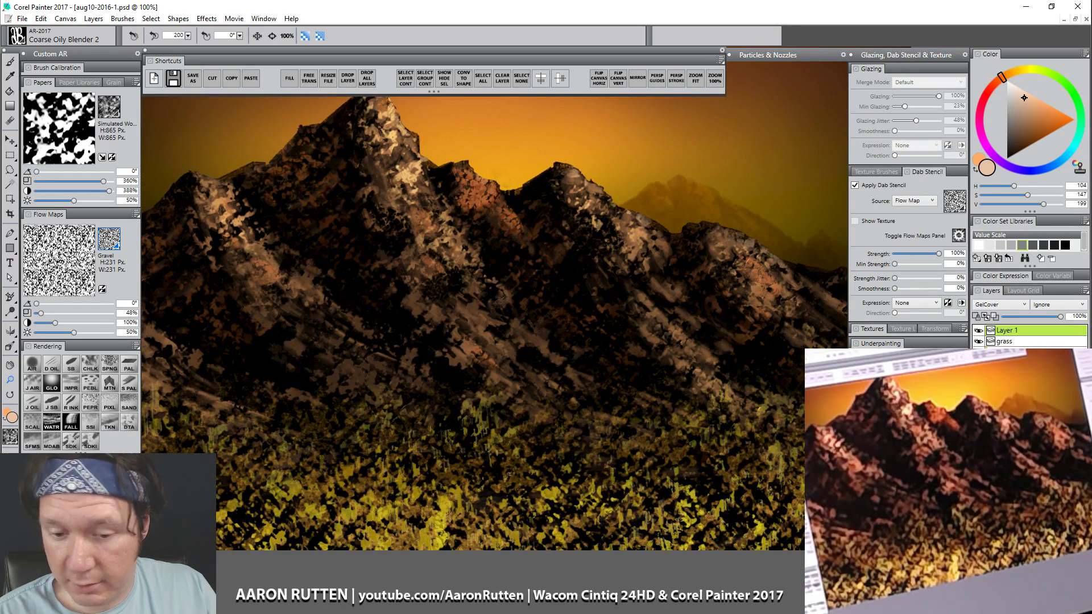
left_click(647, 502, "alt")
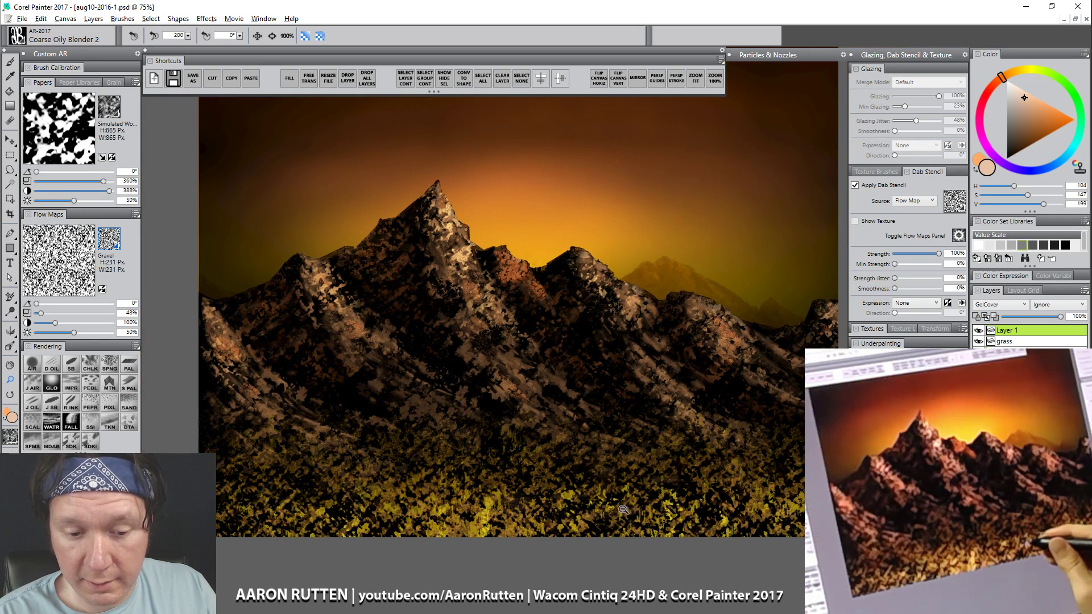
Step: Duplicate Layer 1 twice above the grass layer
right_click(1009, 331)
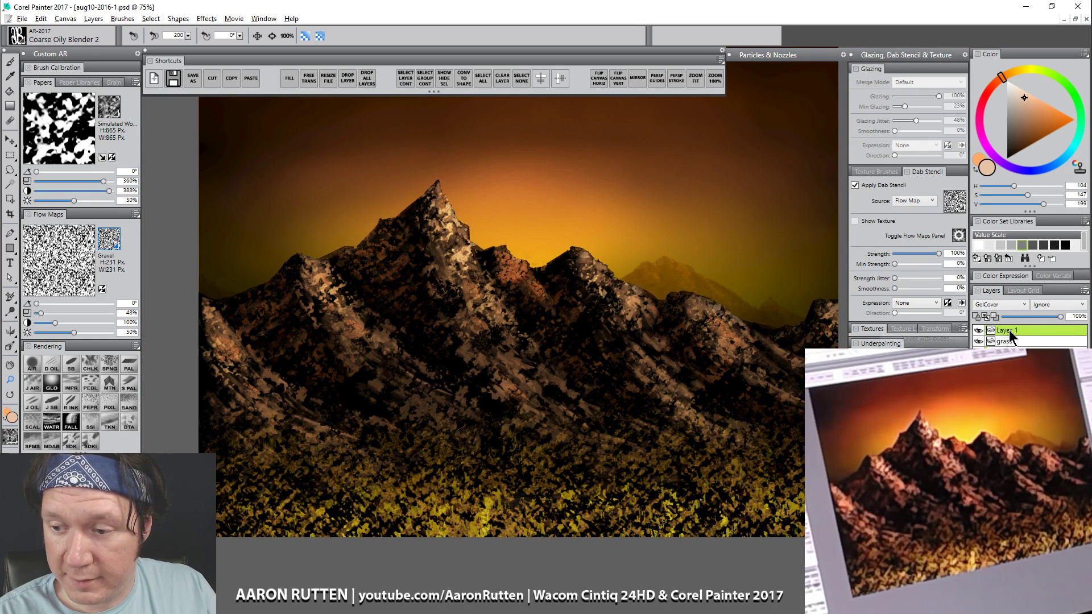
left_click(967, 365)
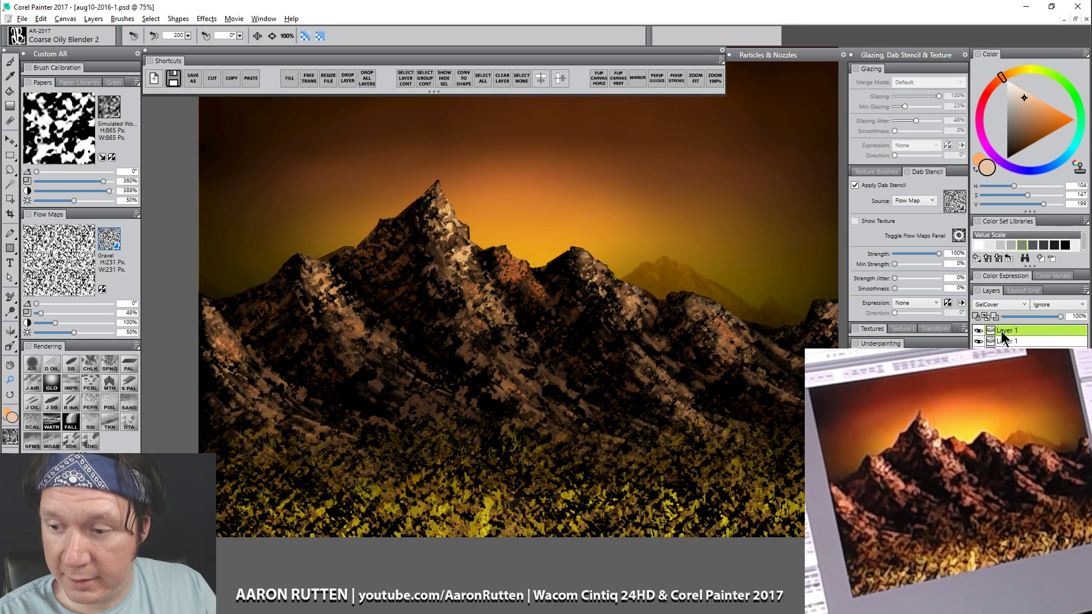
right_click(1002, 336)
left_click(966, 365)
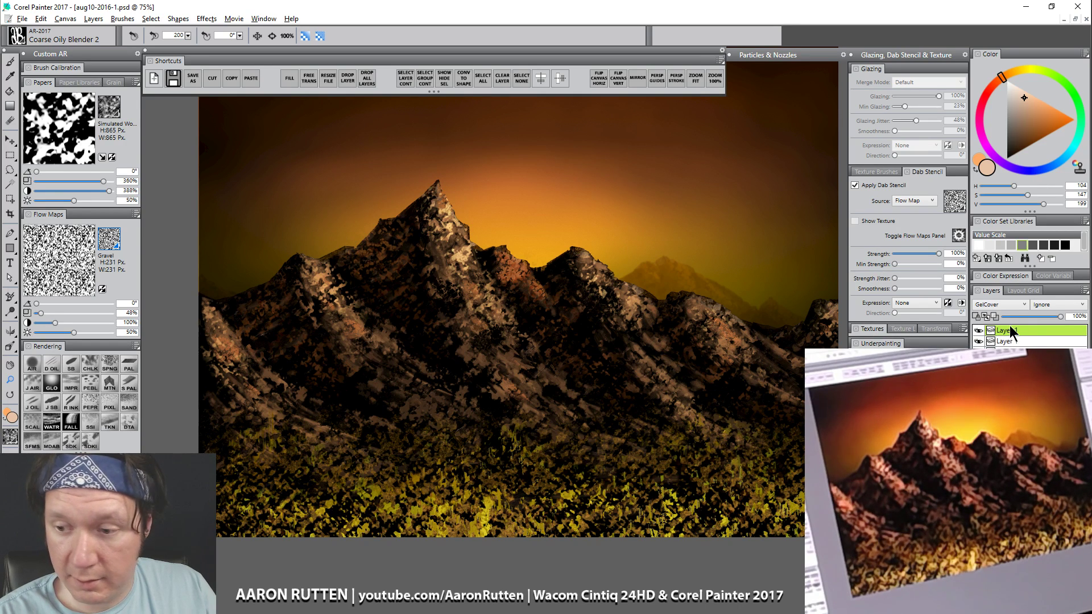
Step: Set the composite method of the Layer 1 directly above the grass layer to GelCover
left_click(969, 384)
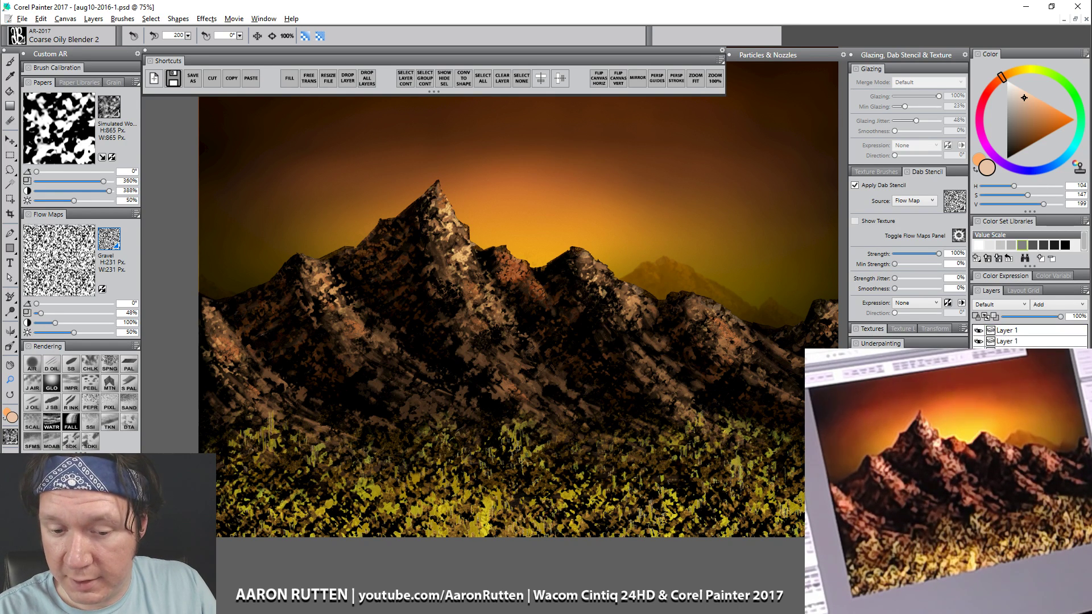
left_click_drag(1017, 364, 1026, 337)
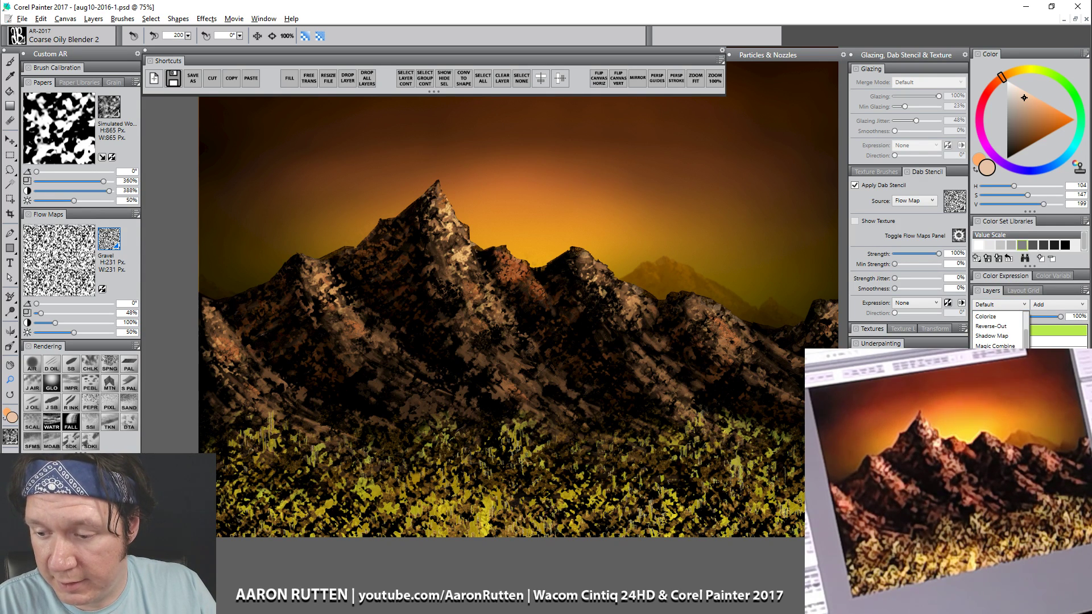
left_click(991, 503)
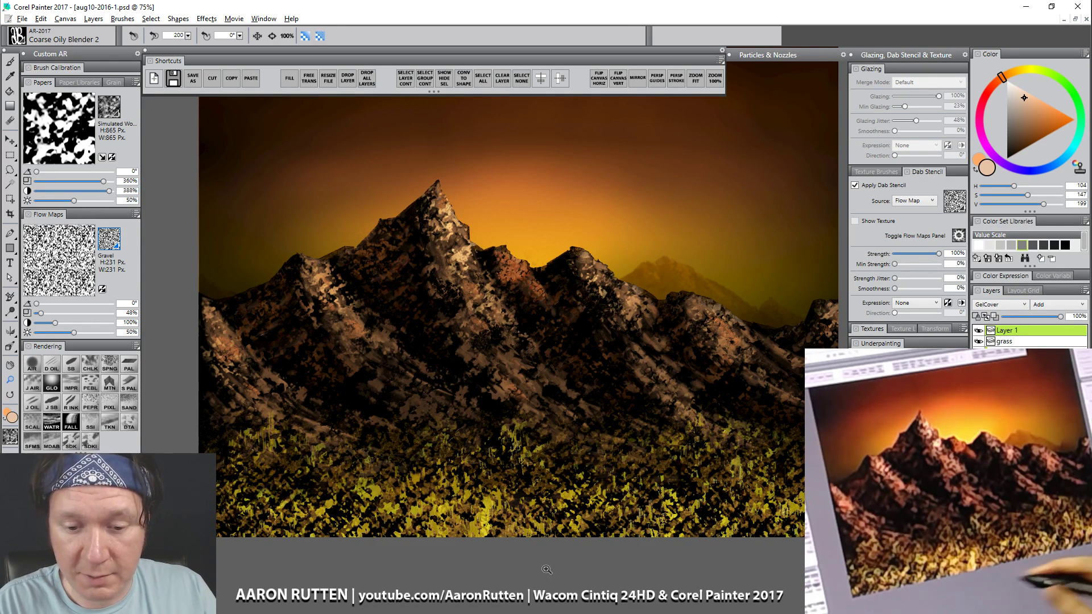
left_click(651, 481, "ctrl+alt")
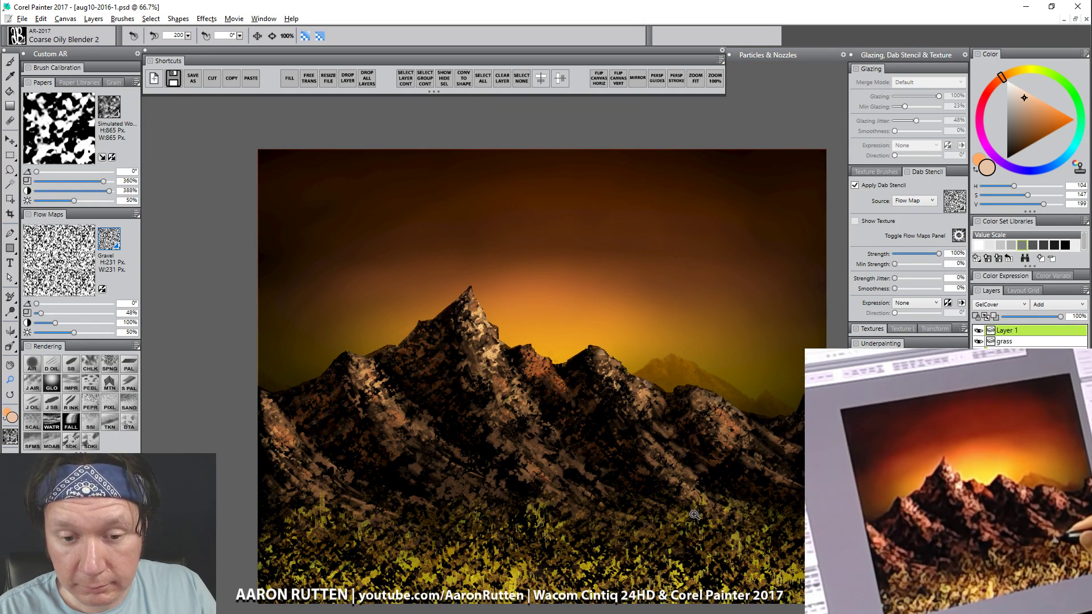
left_click(637, 425)
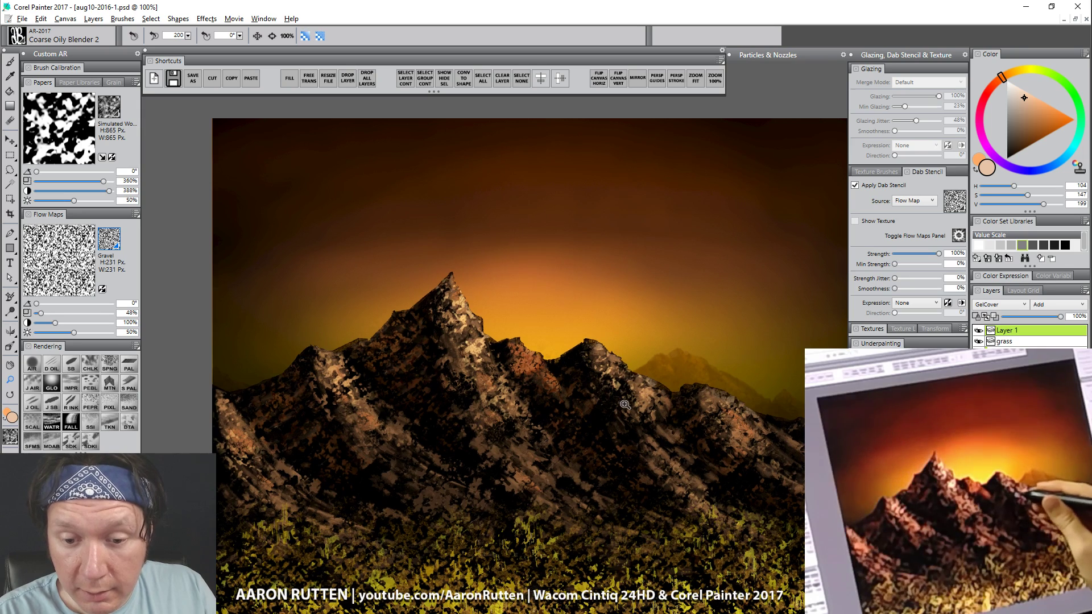
Step: Select the mountain layer and soften the mountain skyline against the sky with the Blur AR brush at size 39.8
left_click(626, 401)
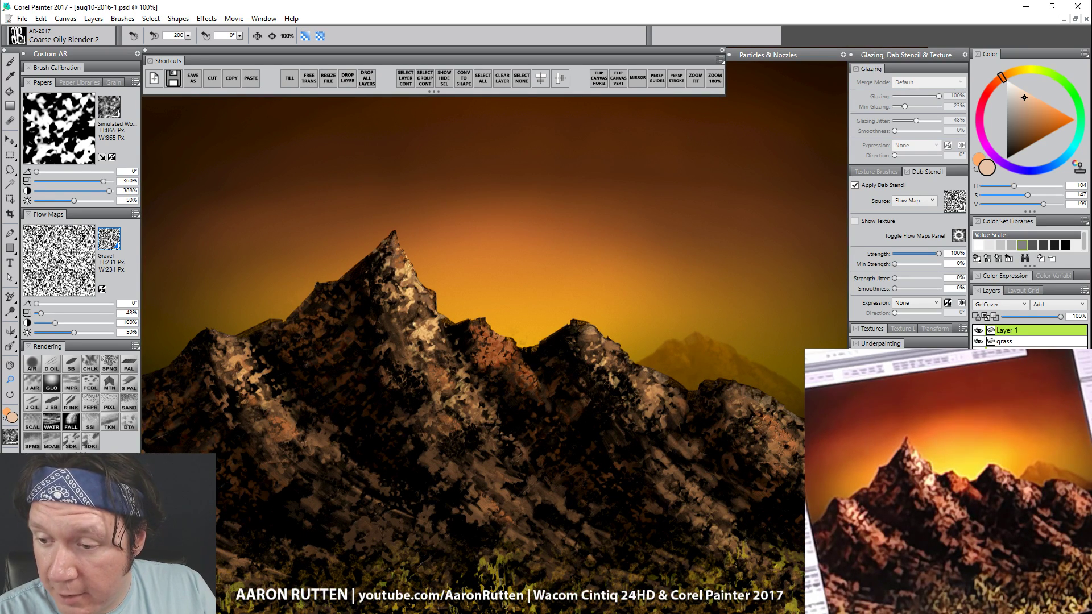
left_click(1013, 341)
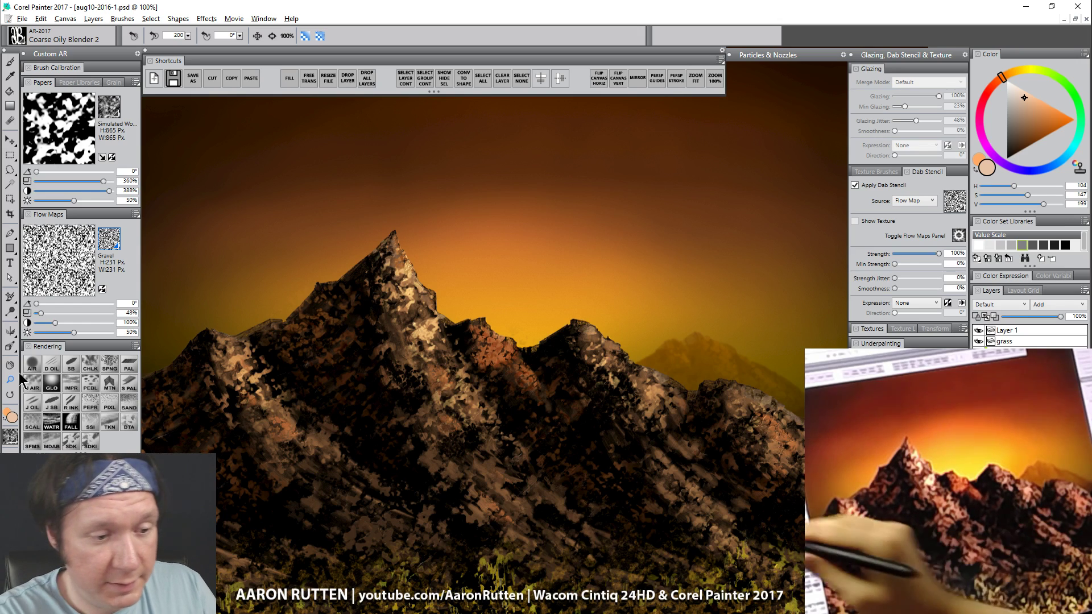
left_click(458, 420, "alt")
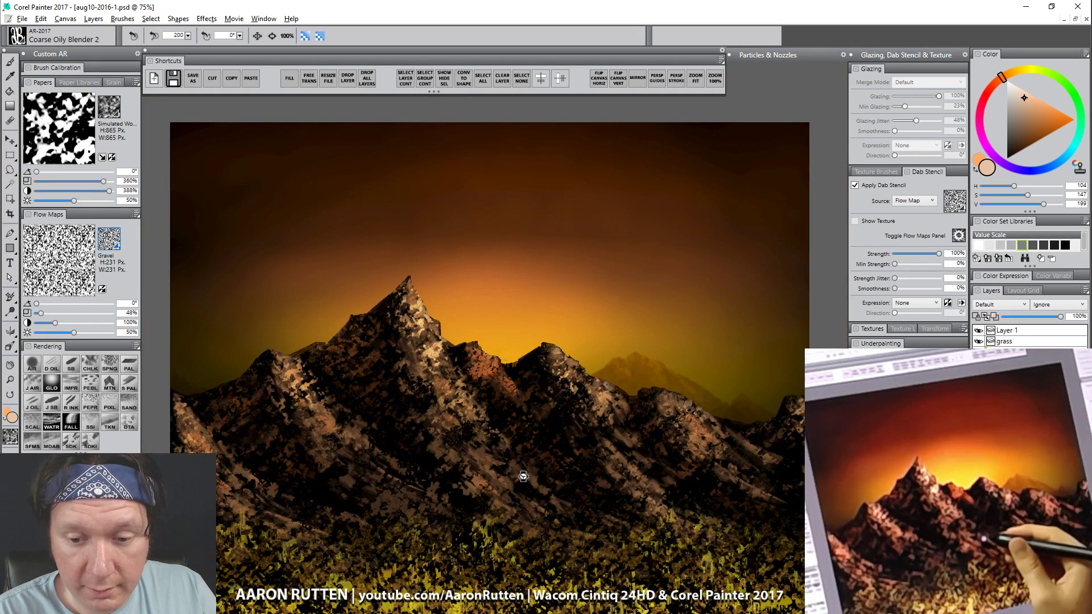
left_click(1024, 376)
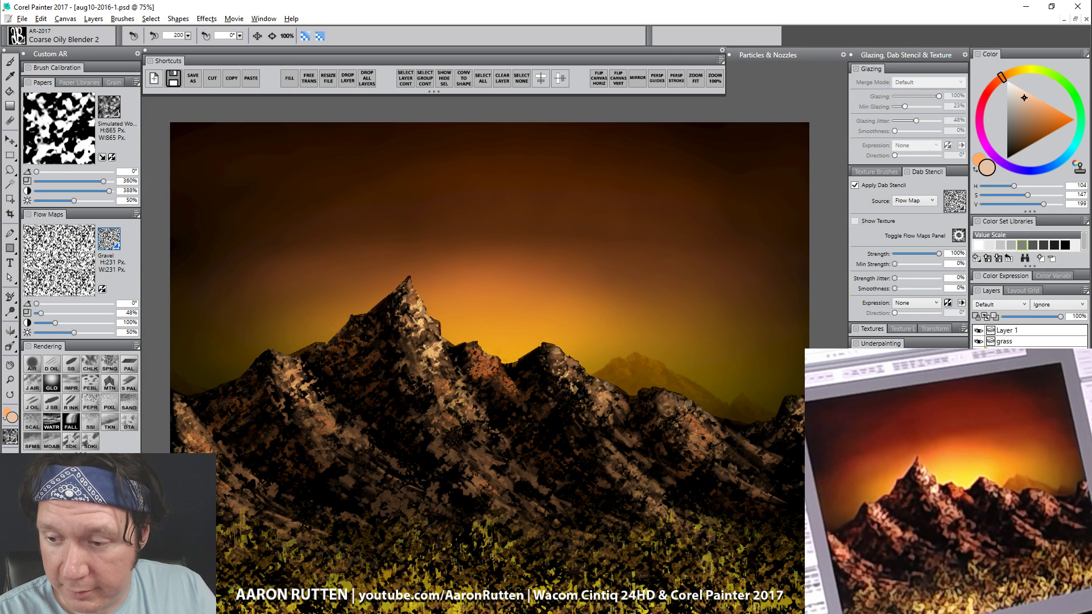
left_click(1024, 364)
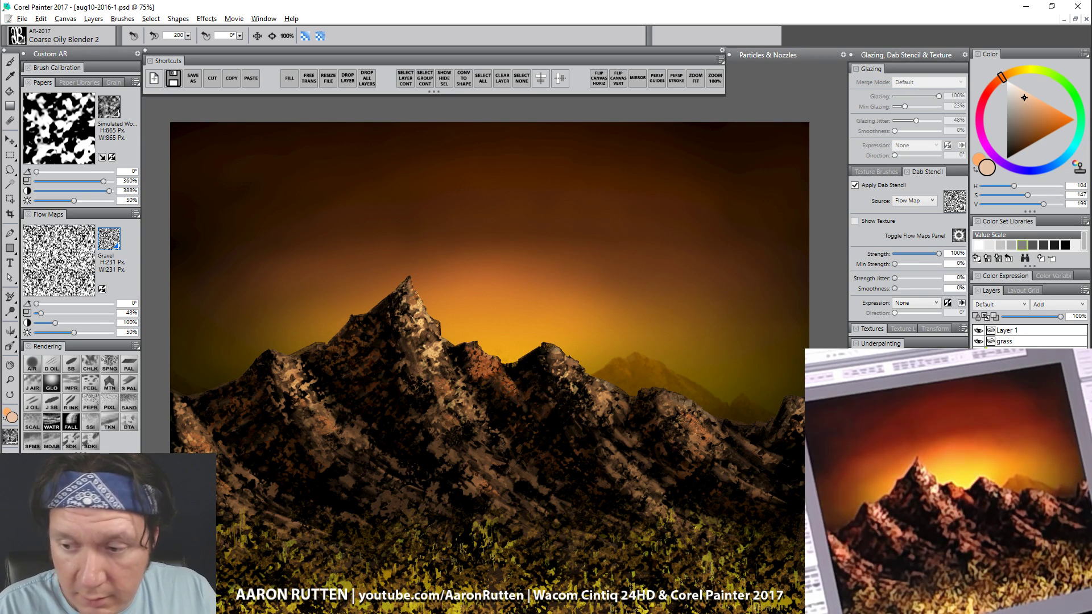
left_click(304, 357)
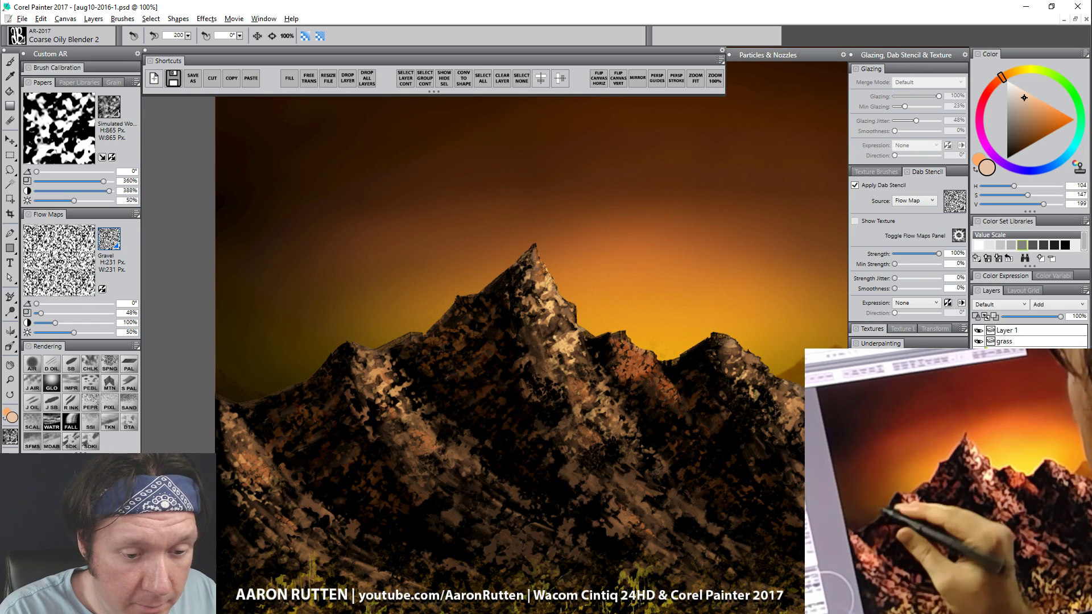
key("b")
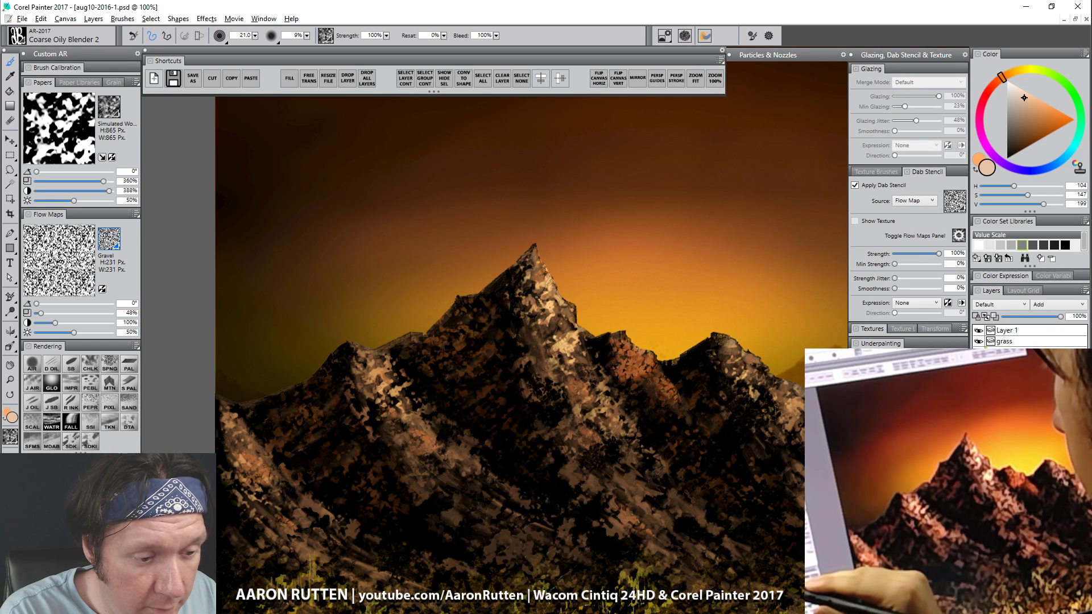
left_click(119, 479)
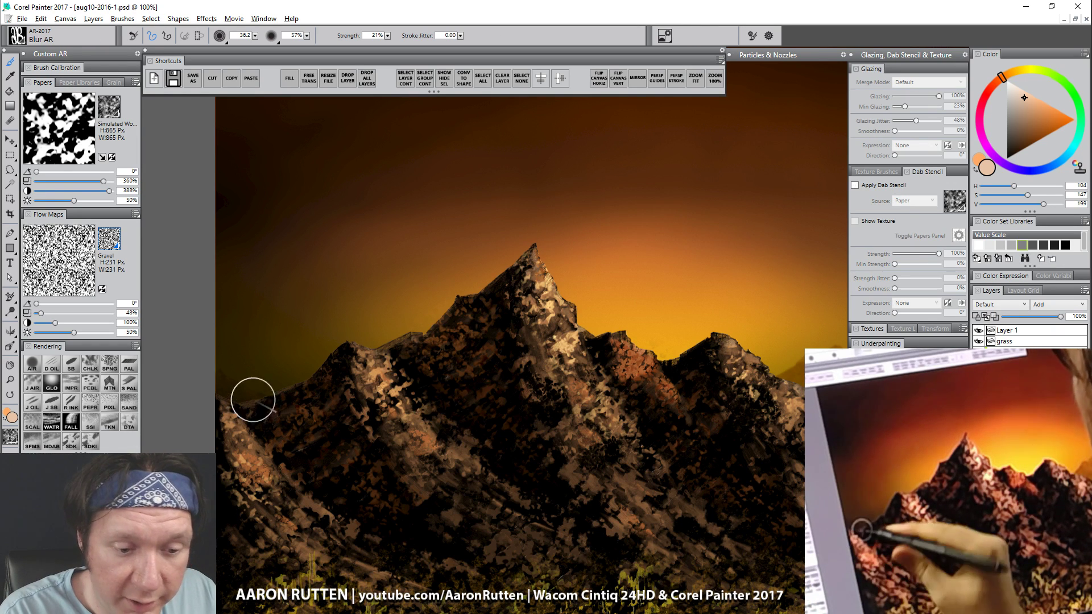
key("bracketright")
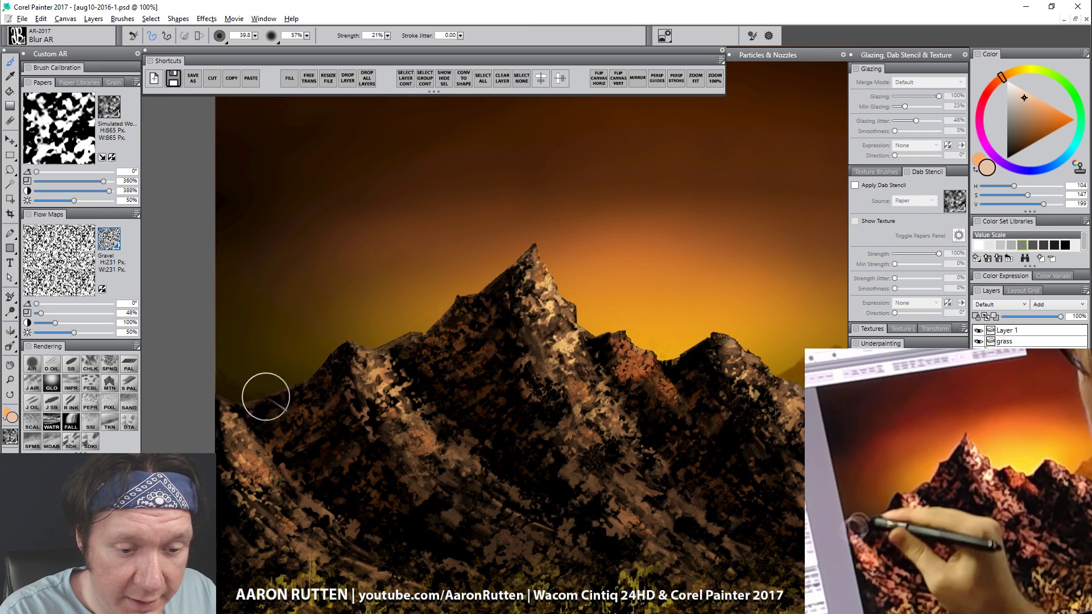
mouse_move(315, 367)
left_mouse_down()
mouse_move(352, 331)
mouse_move(368, 340)
mouse_move(416, 313)
mouse_move(426, 324)
mouse_move(448, 292)
mouse_move(491, 276)
left_mouse_up()
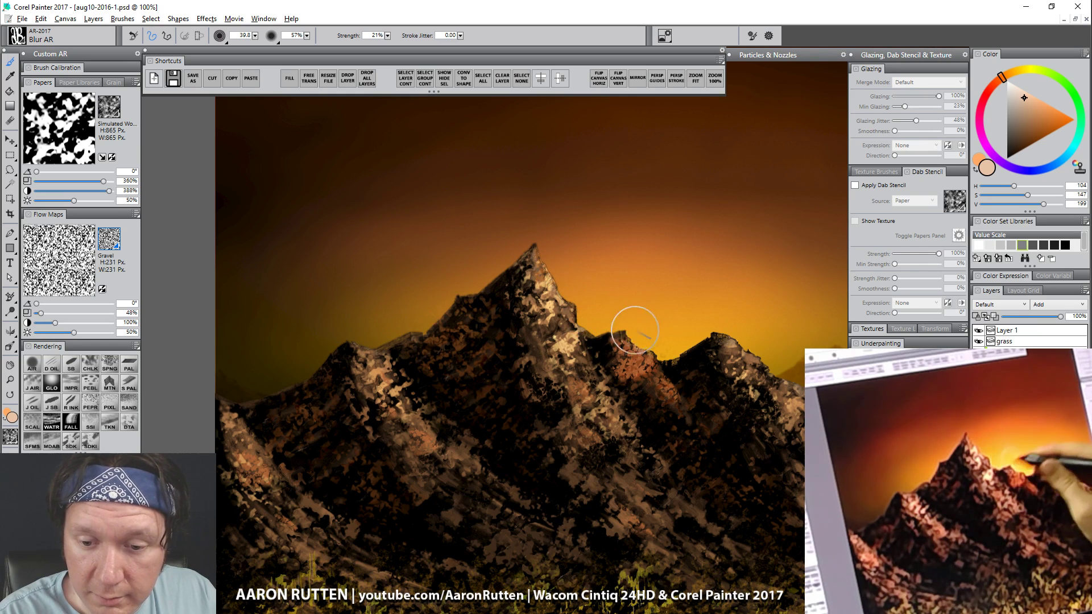
left_click_drag(770, 335, 554, 250)
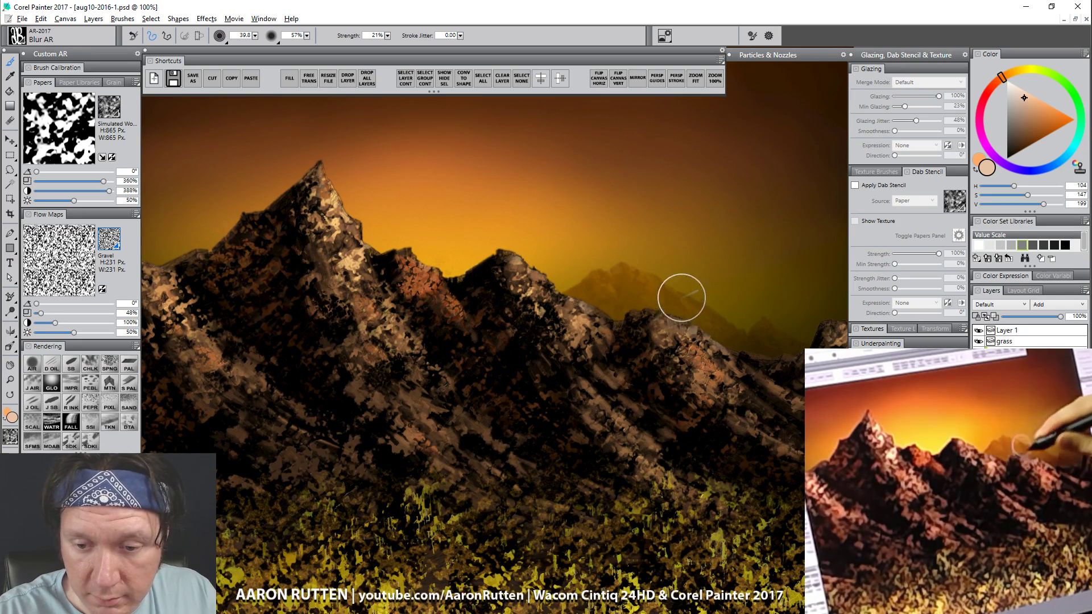
left_click_drag(737, 334, 1061, 320)
Step: Nudge the main peak and the ridge beside the distant mountain with the Distorto AR brush at size 113.4
left_click(10, 381)
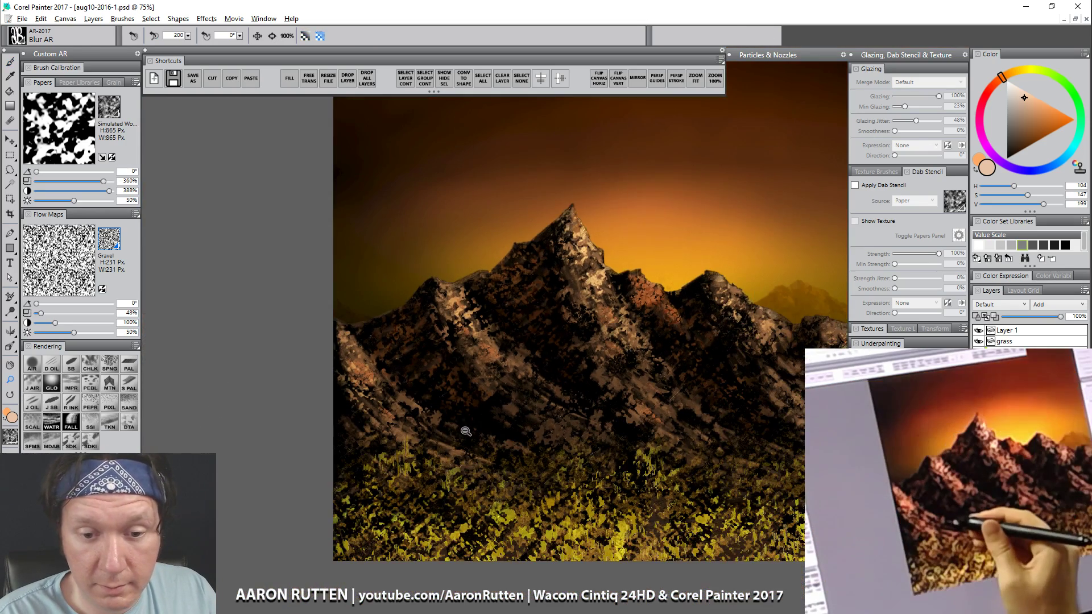
left_click(473, 433, "alt")
left_click(473, 434, "alt")
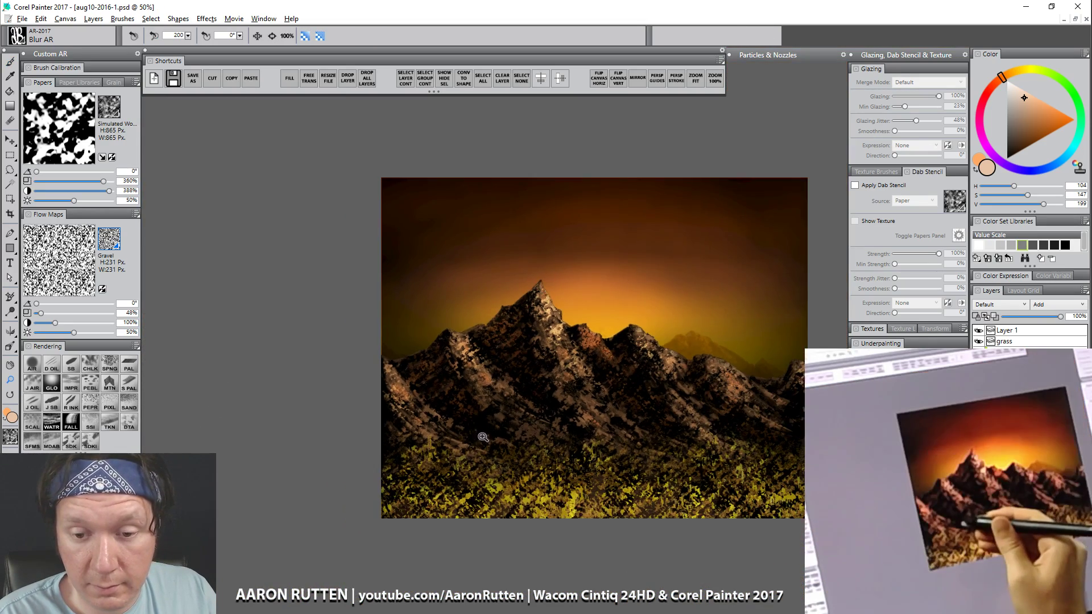
left_click_drag(520, 439, 461, 441)
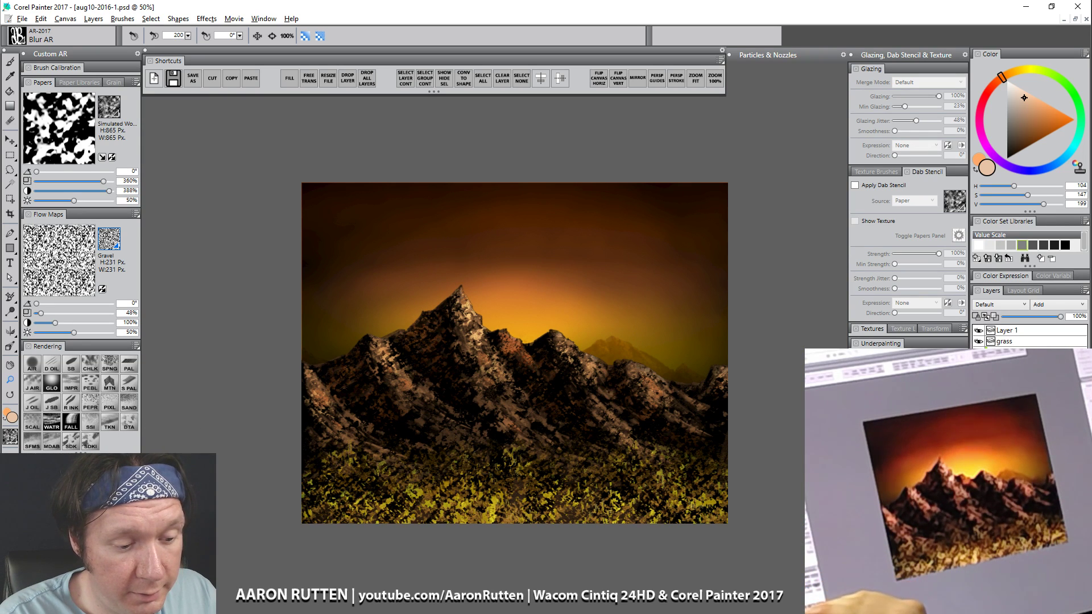
key("1")
mouse_move(477, 279)
left_mouse_down()
mouse_move(468, 322)
mouse_move(485, 291)
mouse_move(465, 323)
mouse_move(485, 315)
left_mouse_up()
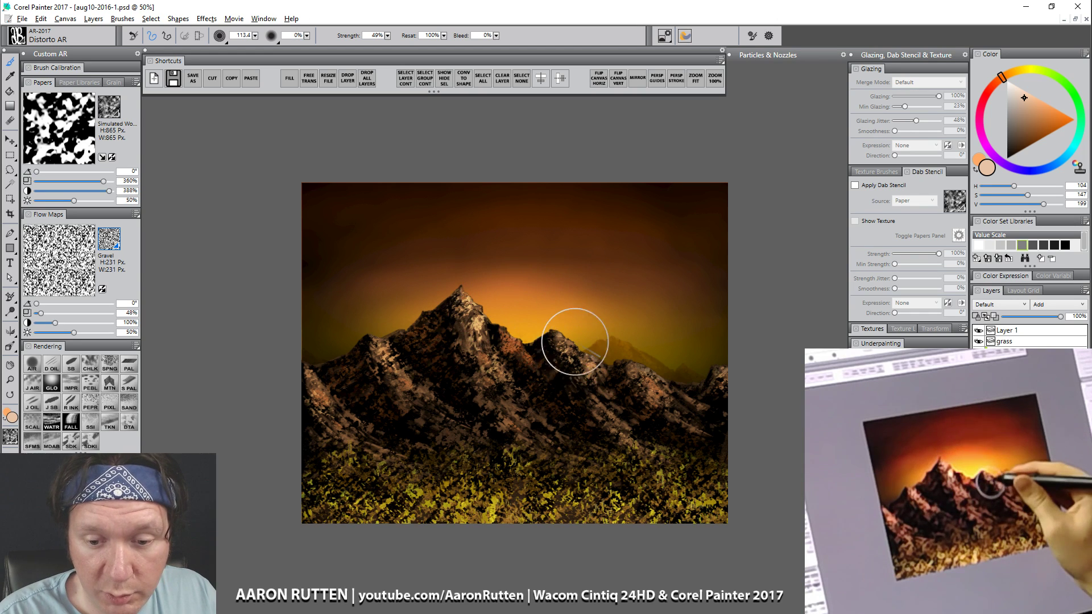
mouse_move(601, 347)
left_mouse_down()
mouse_move(609, 325)
mouse_move(647, 339)
left_mouse_up()
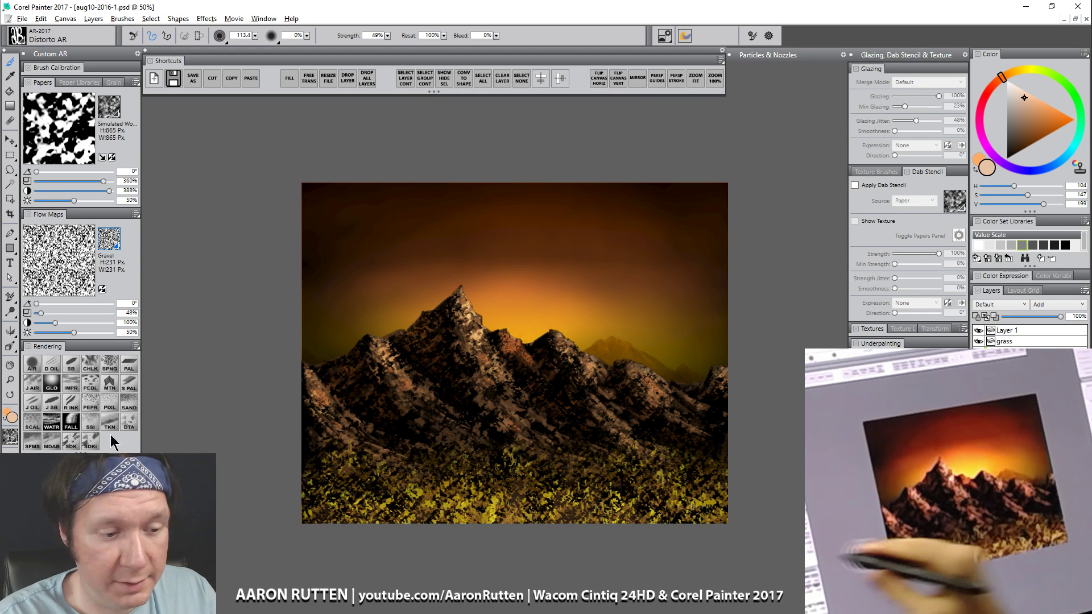
Step: Try reshaping the sunlit slope of the main peak with Distorto AR at size 152.4 and undo the stroke
left_click(9, 380)
left_click(477, 323)
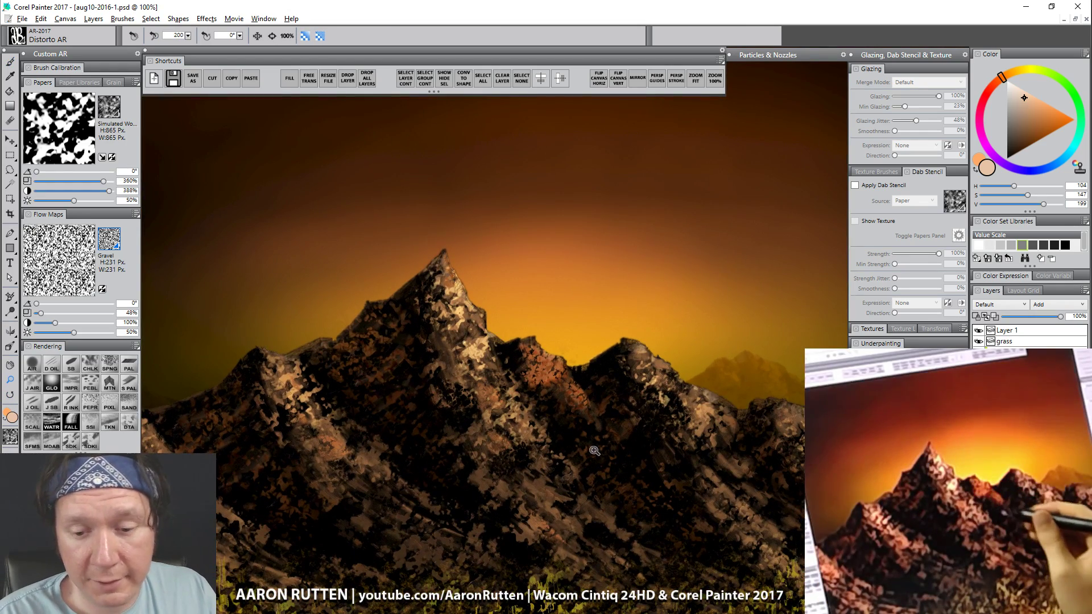
left_click(550, 461, "alt")
left_click_drag(552, 470, 496, 447)
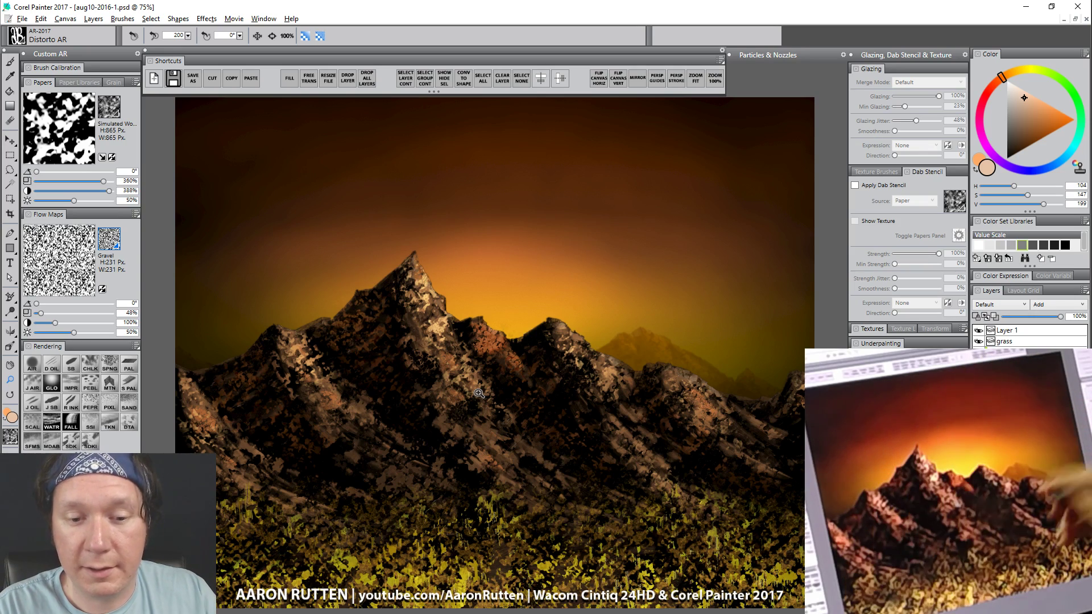
left_click(405, 302)
left_click(421, 250)
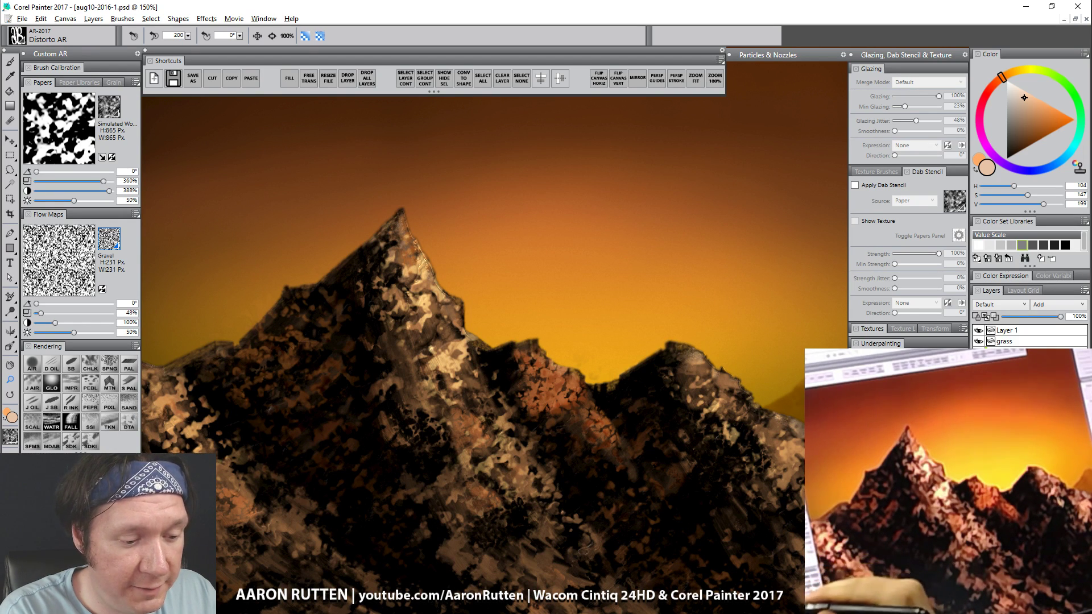
key("b")
left_click_drag(419, 244, 426, 308)
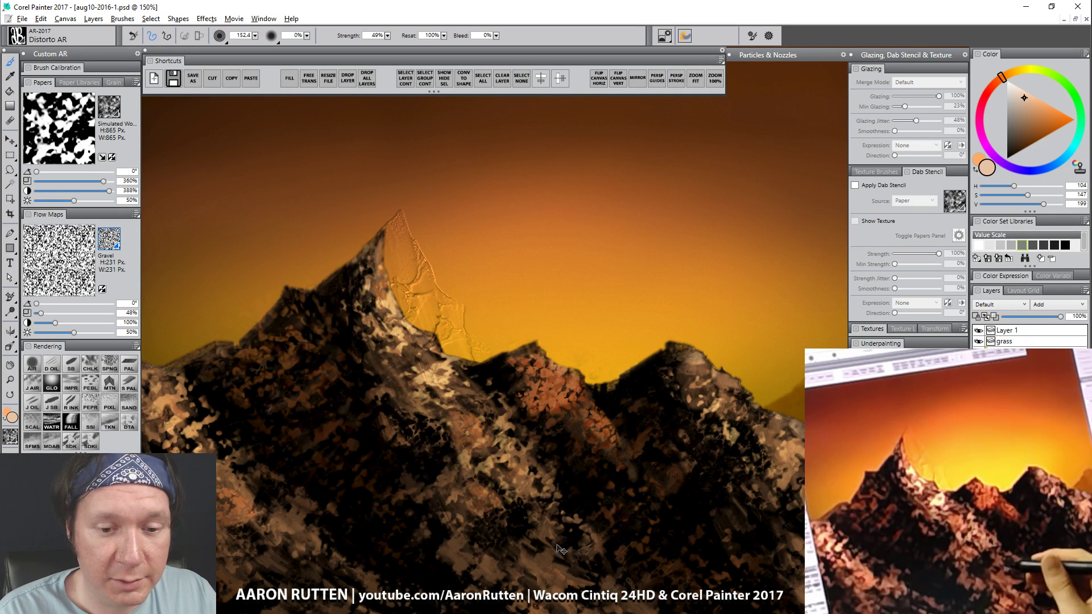
key("ctrl+z")
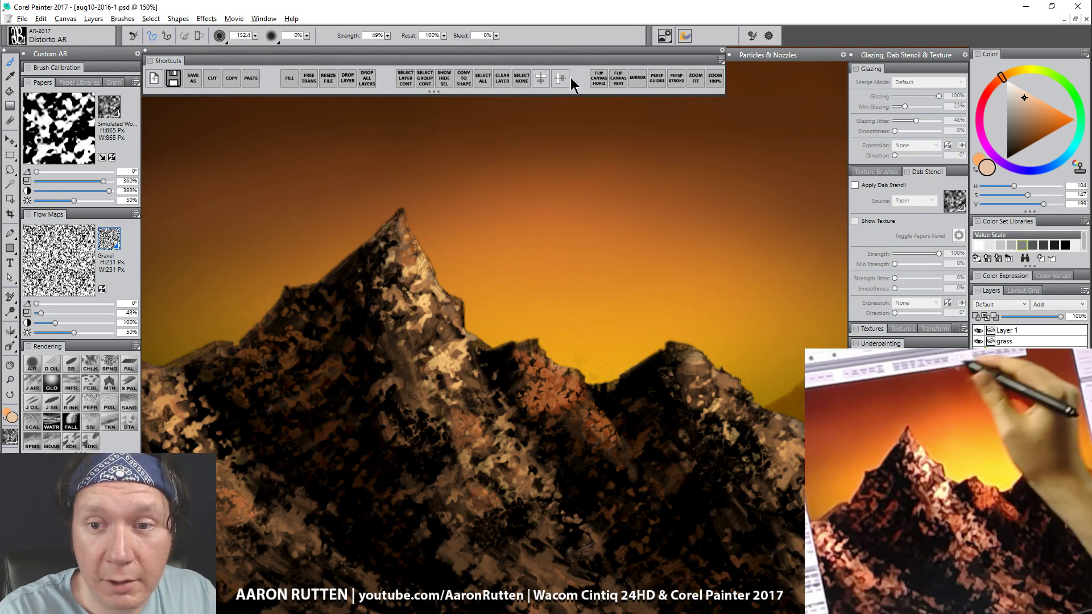
Step: Open the Impasto brush controls for the Distorto AR brush
left_click(752, 35)
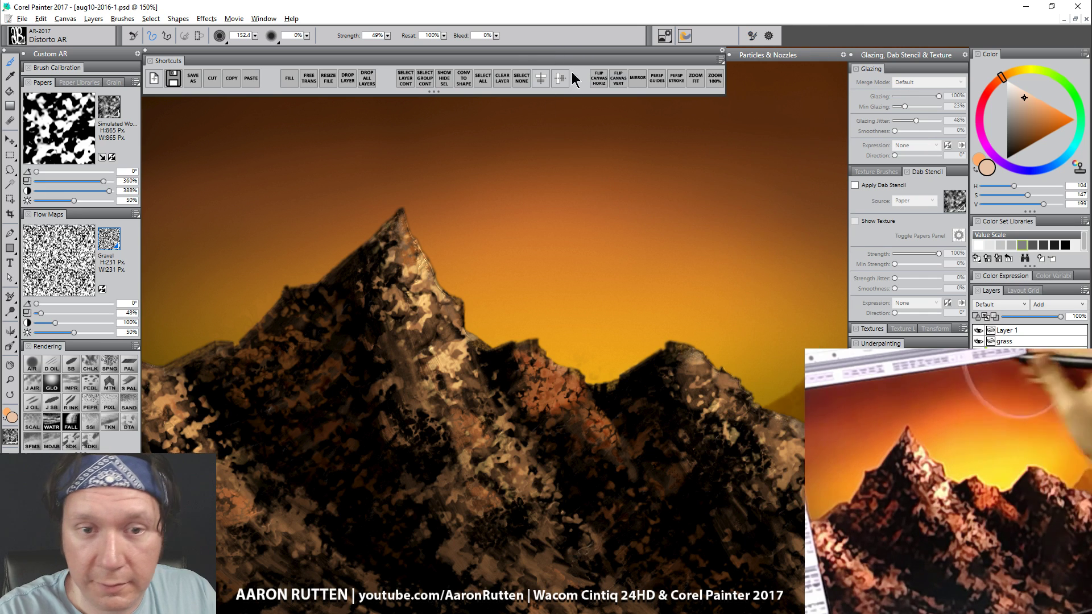
left_click(271, 20)
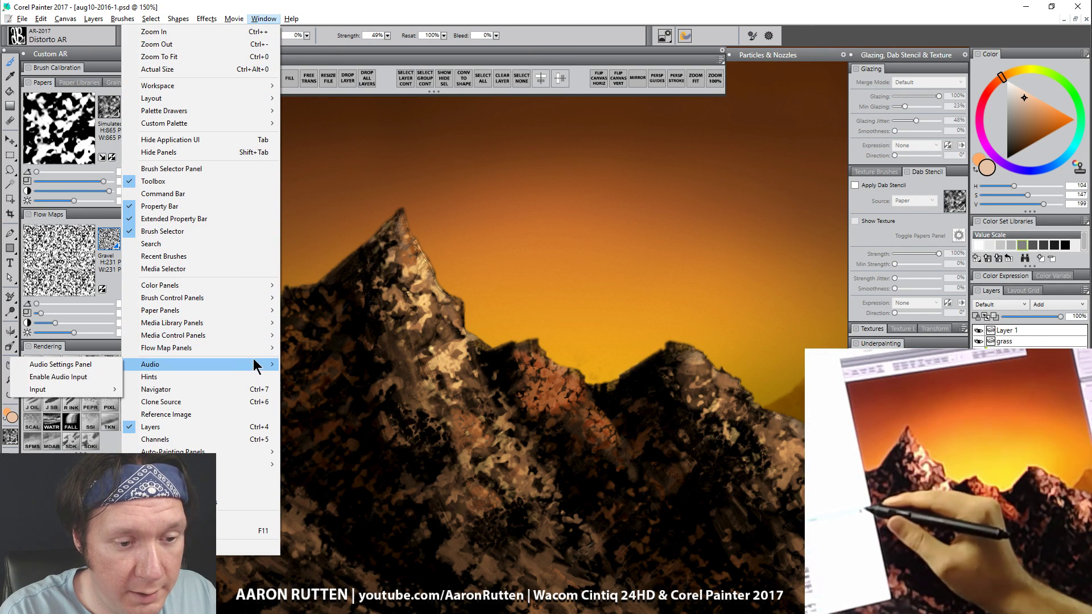
mouse_move(253, 300)
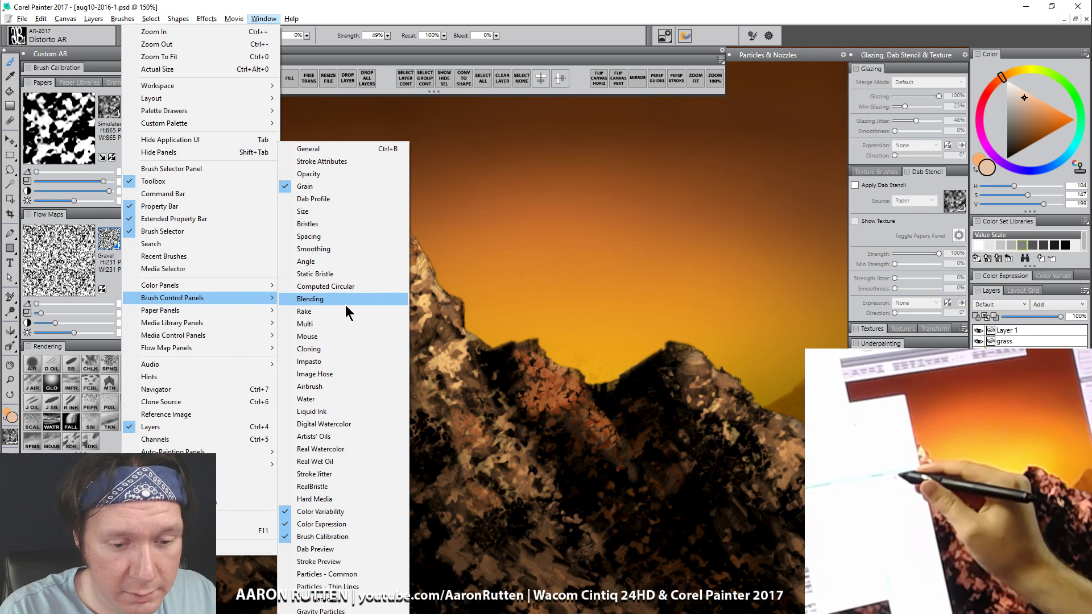
left_click(326, 363)
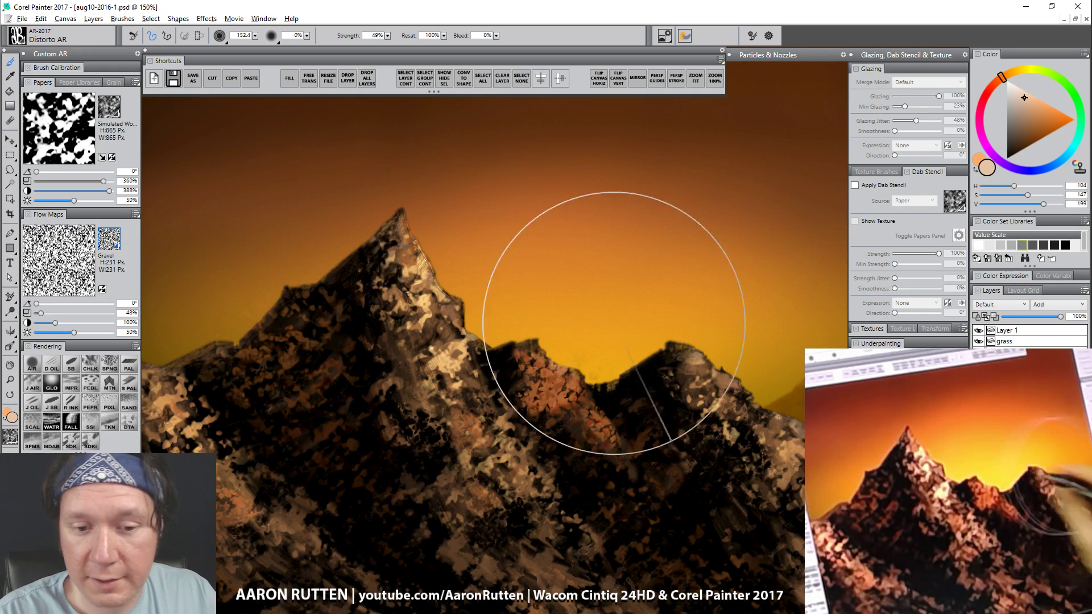
Step: Reduce the Distorto AR brush size to 67.6
key("bracketleft")
key("bracketleft")
key("bracketleft")
key("bracketleft")
key("bracketleft")
key("bracketleft")
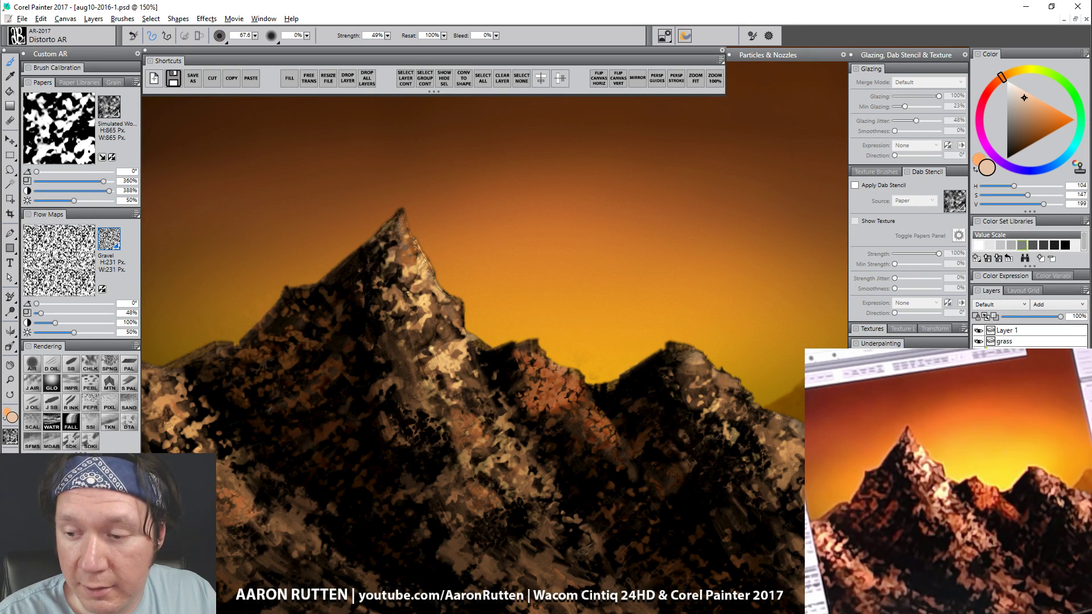
Step: Save the painting as the Photoshop file aug10-2016-1 in the aug 10 2016 folder, replacing the existing file
left_click(22, 19)
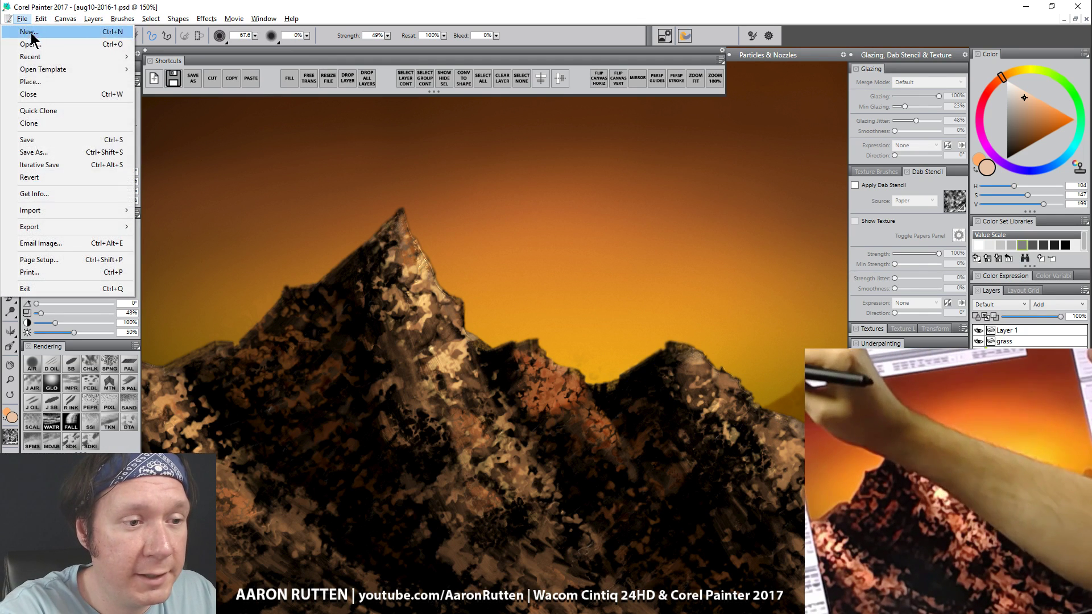
left_click(43, 152)
left_click(237, 299)
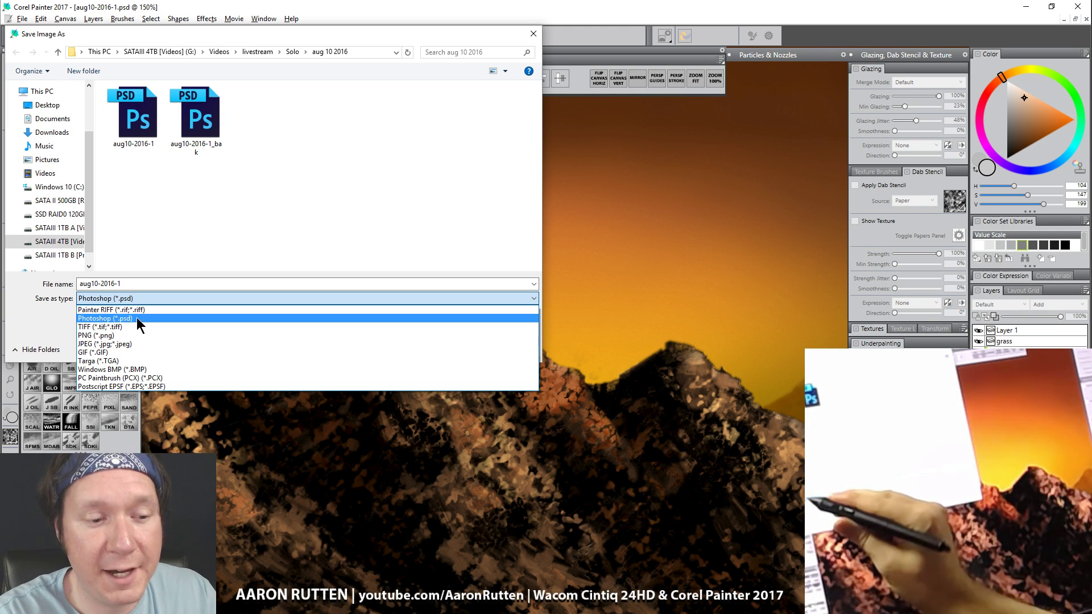
left_click(136, 318)
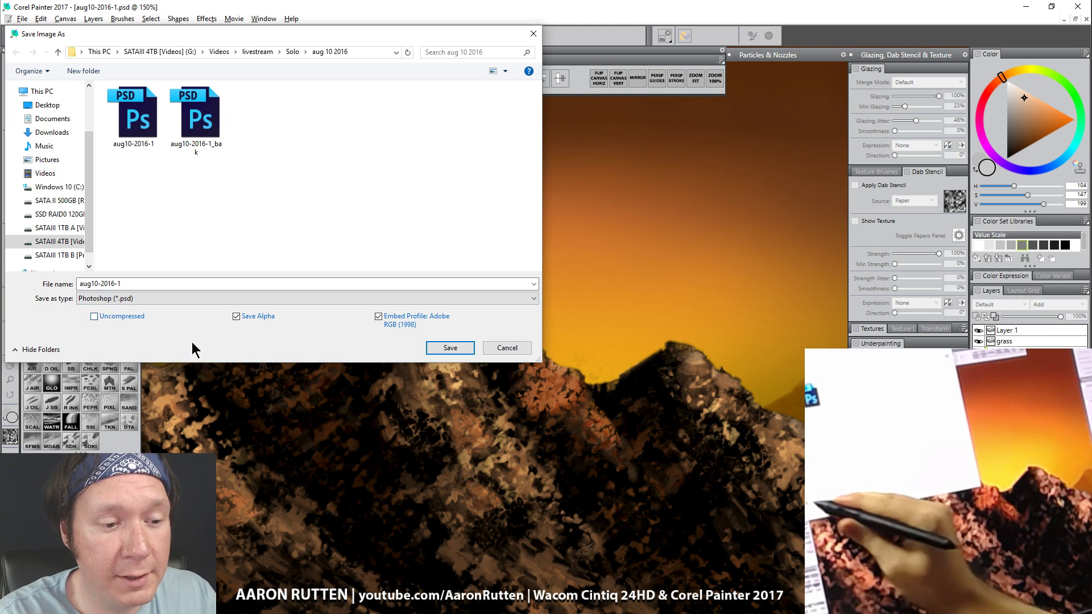
left_click(448, 348)
left_click(573, 347)
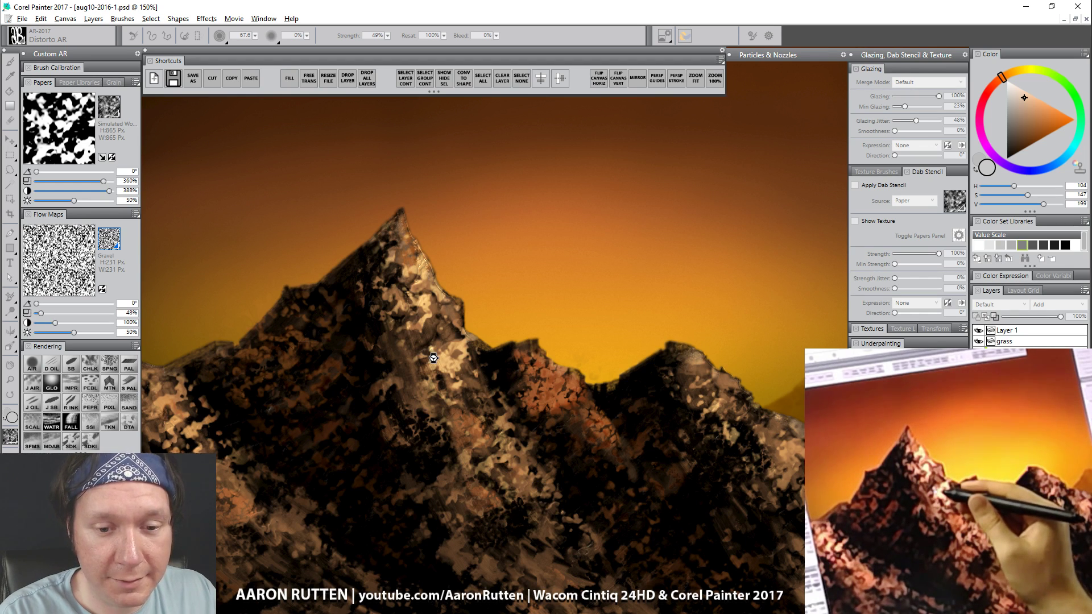
Step: Close the painting and reopen aug10-2016-1.psd from the recent files
key("ctrl+w")
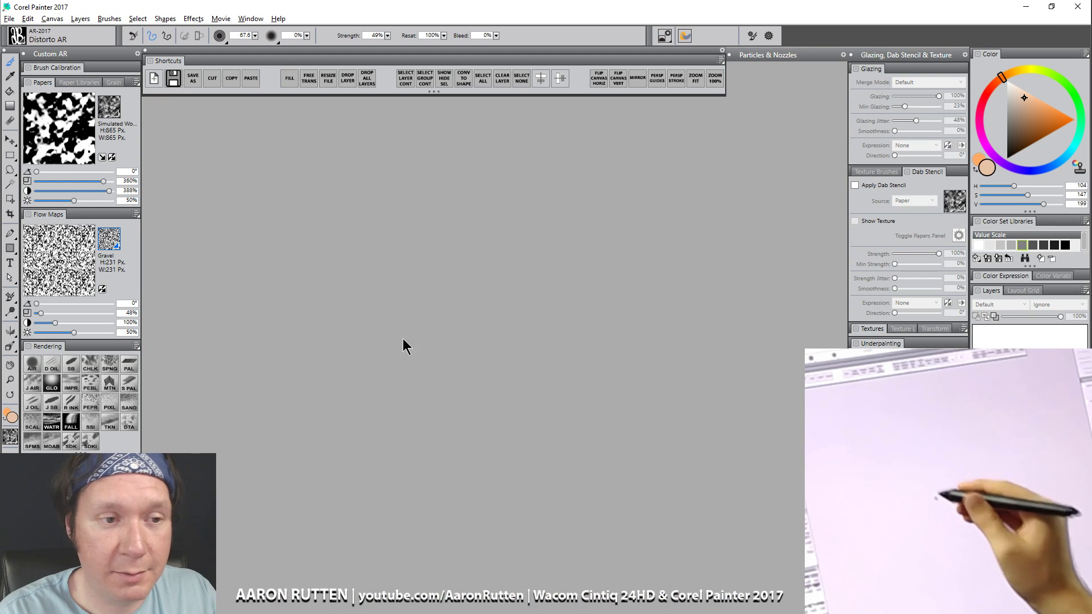
left_click(10, 23)
mouse_move(66, 55)
left_click(221, 56)
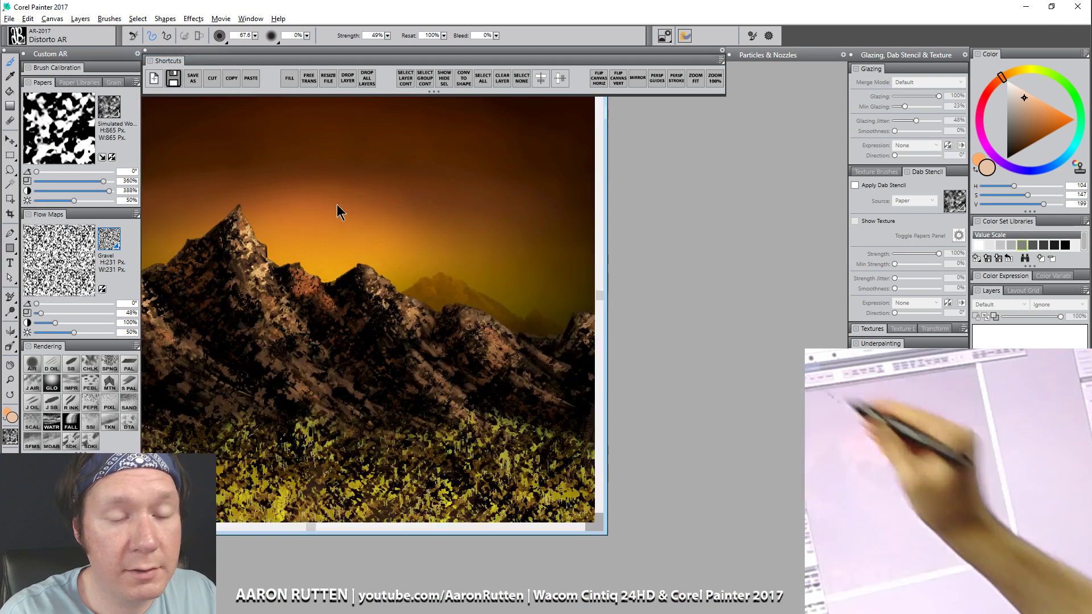
Step: Blend the rock texture down the main peak with Coarse Oily Blender 2 at size 41.1
key("m")
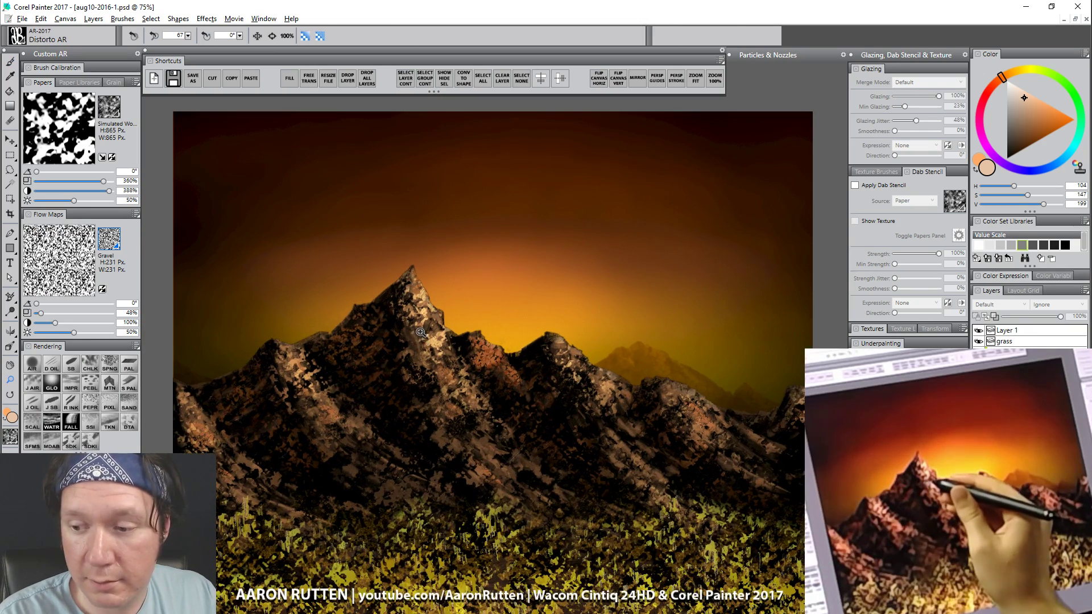
left_click(423, 341)
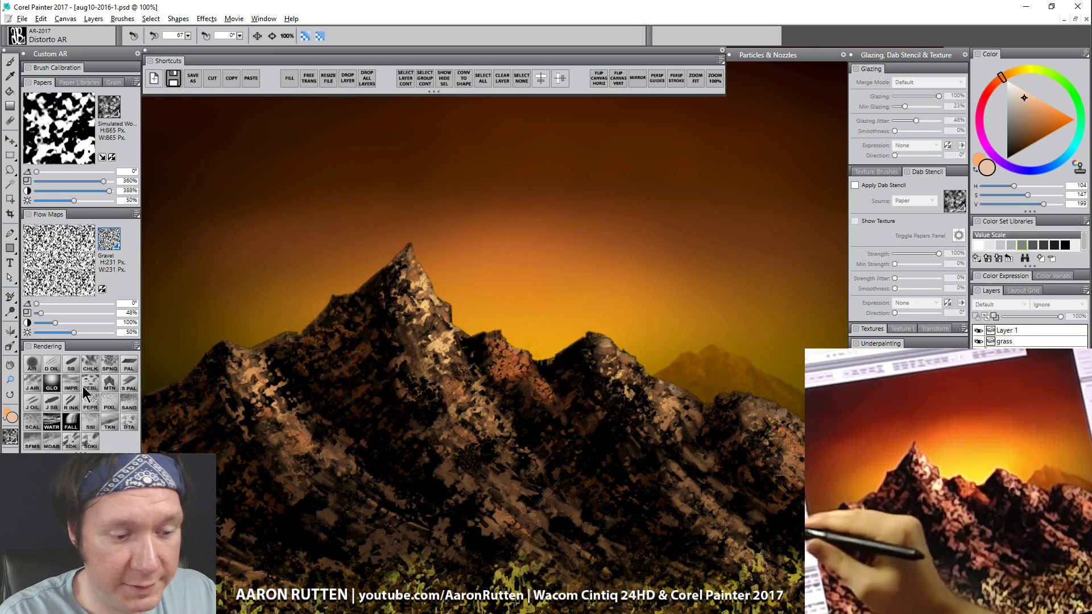
left_click(70, 489)
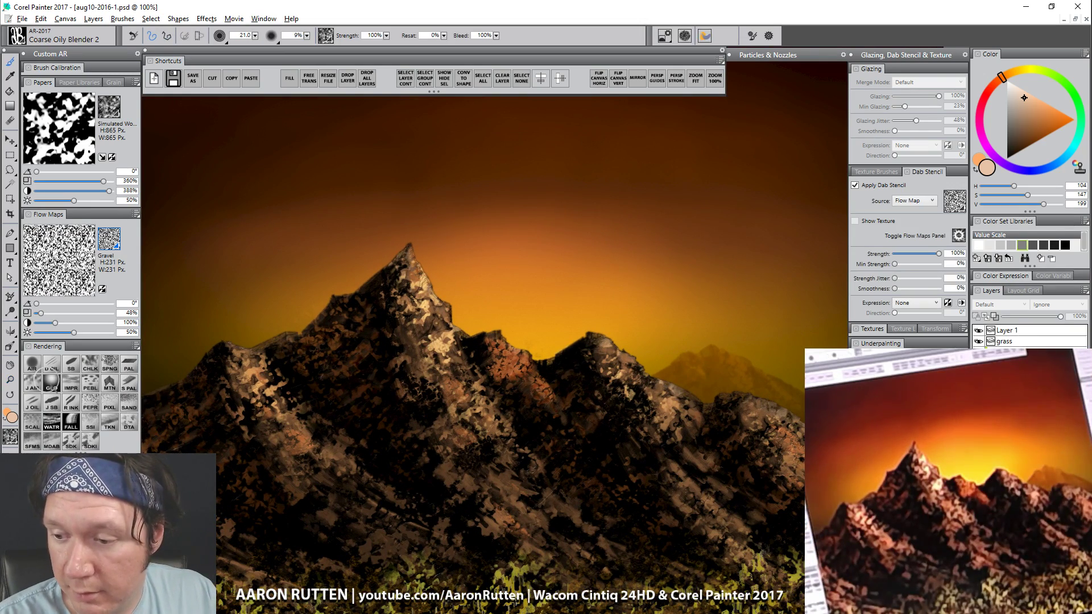
mouse_move(421, 290)
left_mouse_down()
mouse_move(487, 263)
mouse_move(410, 301)
mouse_move(416, 326)
left_mouse_up()
left_click_drag(413, 286, 442, 247)
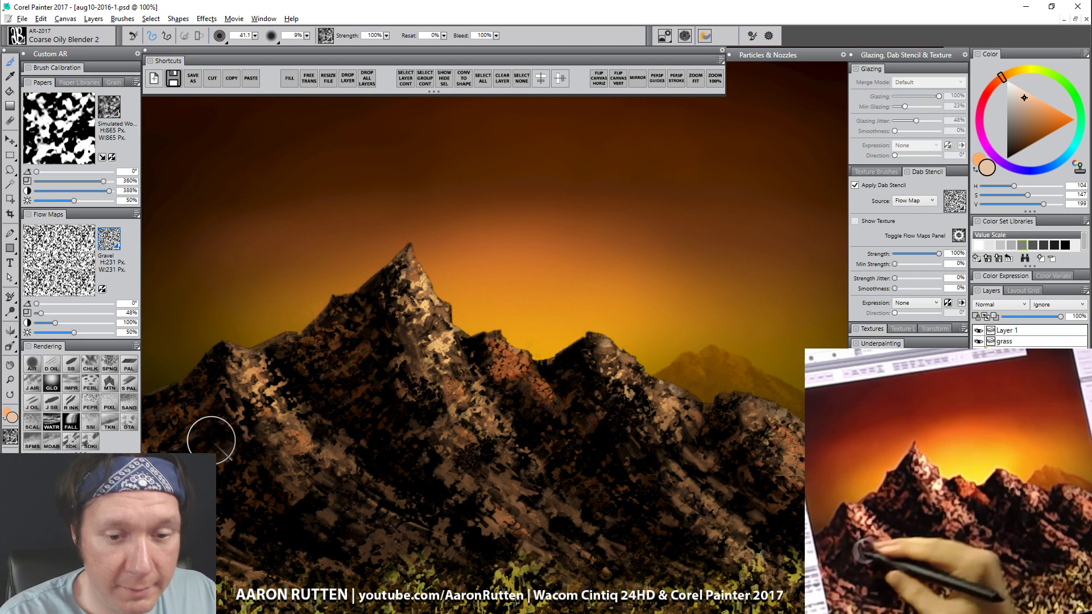
mouse_move(413, 288)
left_mouse_down()
mouse_move(430, 311)
mouse_move(414, 281)
mouse_move(449, 350)
mouse_move(418, 345)
mouse_move(435, 336)
mouse_move(438, 362)
left_mouse_up()
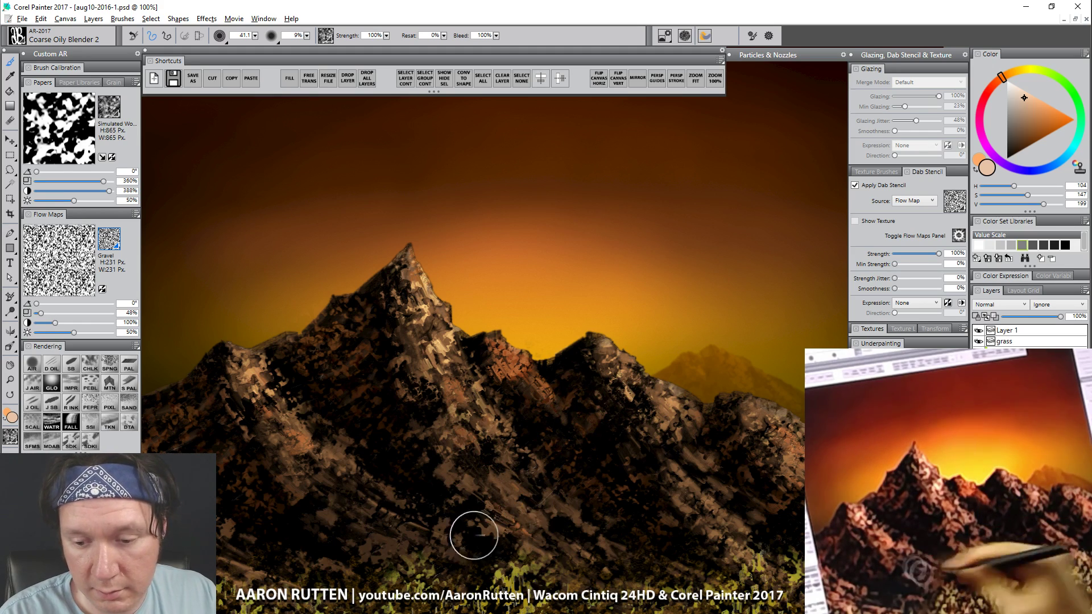
Step: Smear the rock texture on the right-hand slopes and below the main peak with downhill blender strokes
left_click_drag(933, 449, 732, 431)
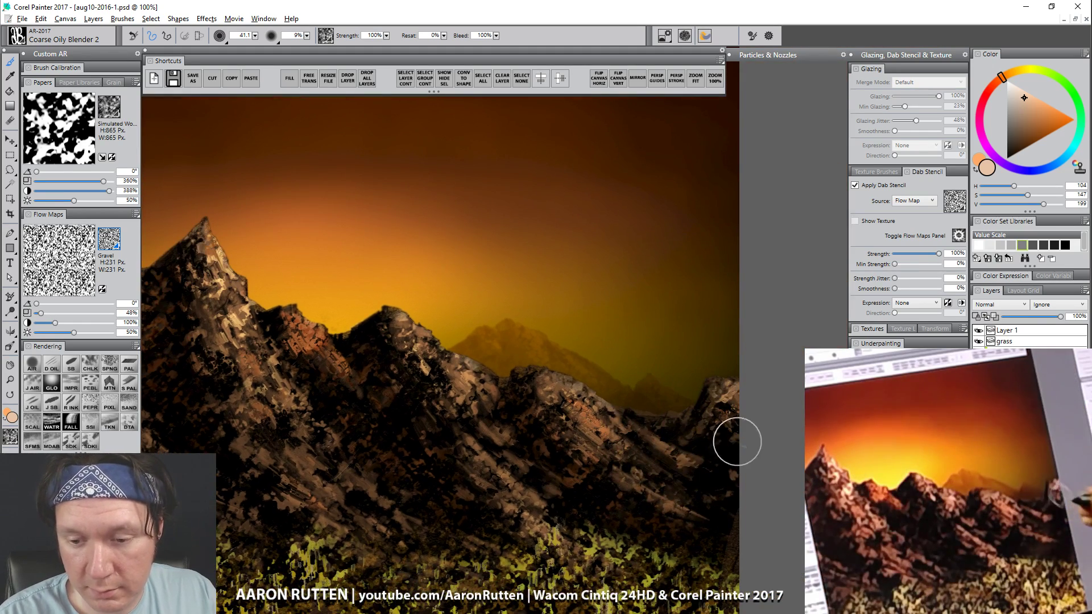
left_click_drag(589, 477, 773, 483)
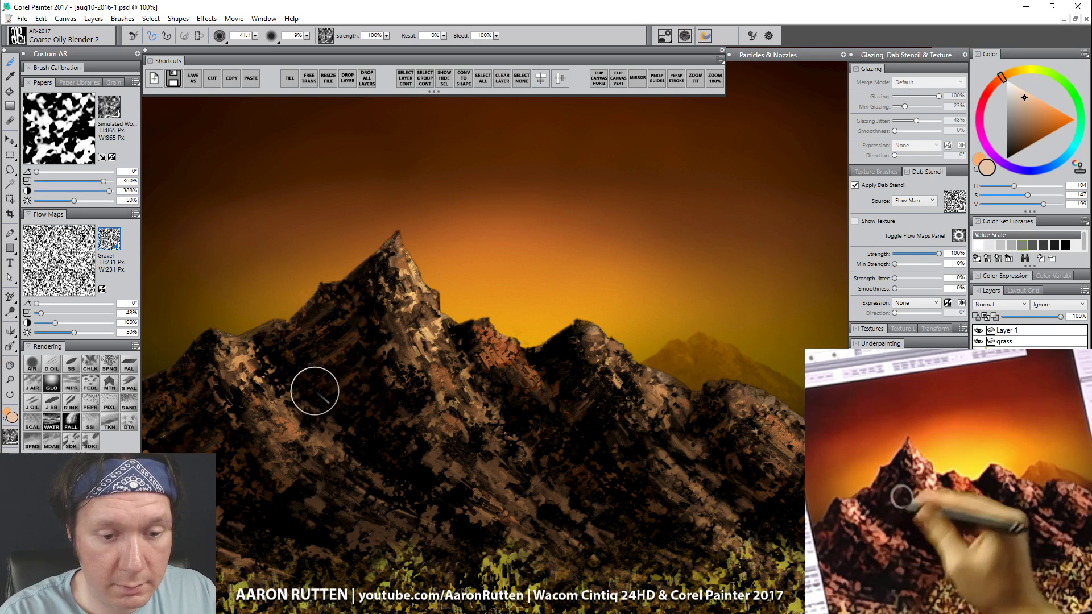
mouse_move(340, 410)
left_mouse_down()
mouse_move(409, 426)
mouse_move(358, 408)
mouse_move(325, 510)
mouse_move(282, 454)
mouse_move(319, 535)
left_mouse_up()
left_click_drag(684, 538, 587, 506)
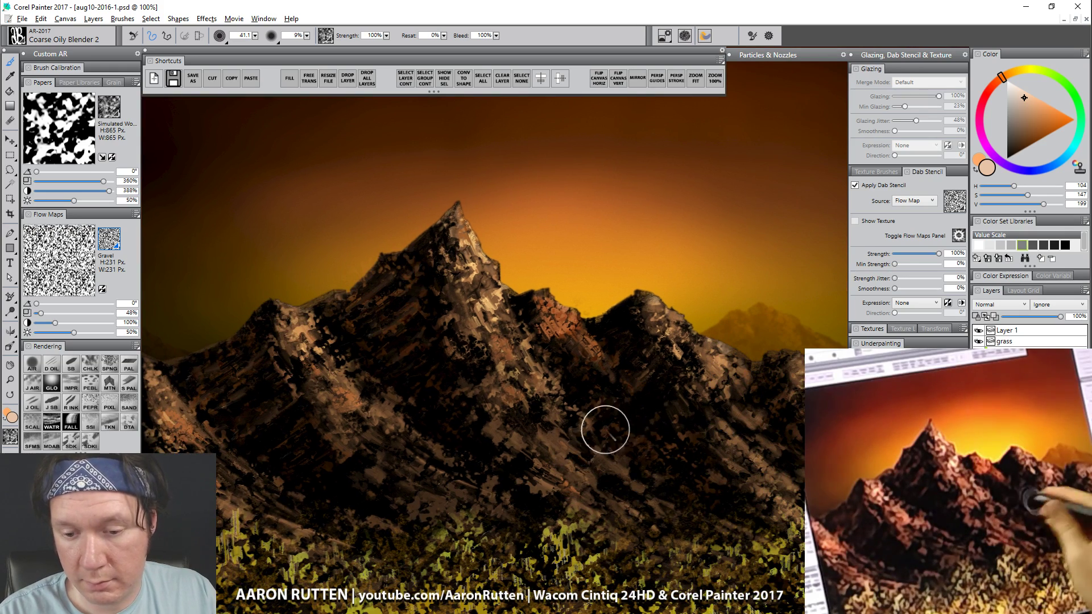
left_click_drag(695, 481, 585, 476)
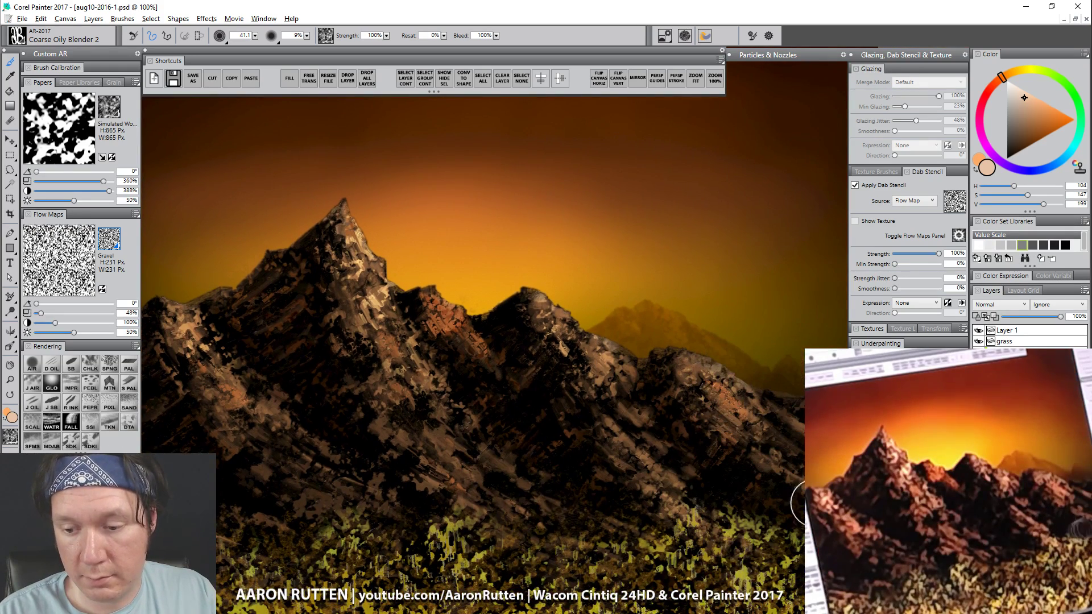
Step: Blend the shadowed face of the main peak, the right-hand ridges and the left foothills along their slopes
key("space")
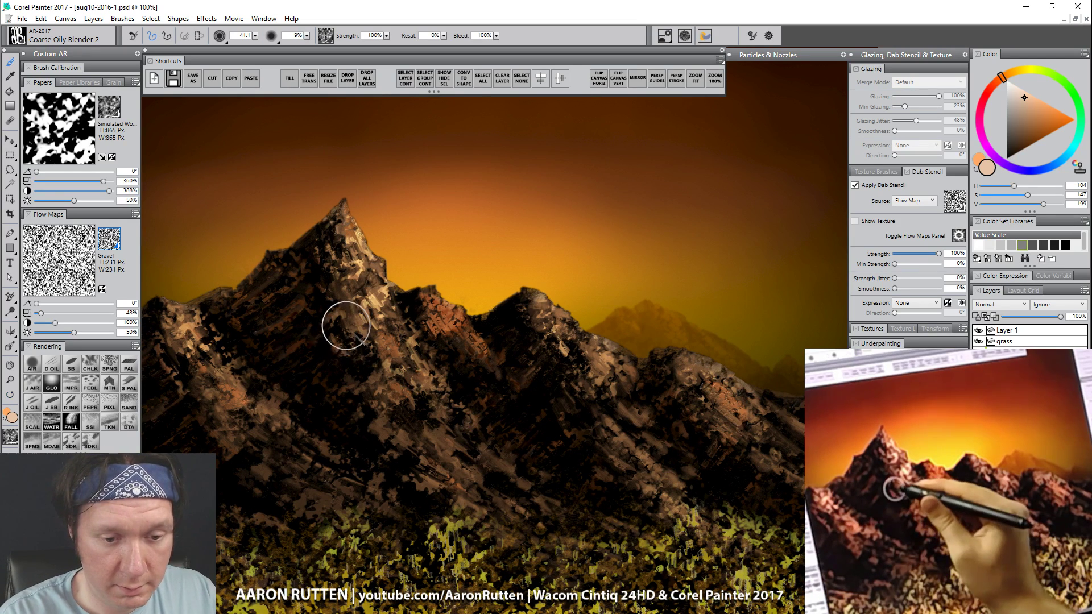
mouse_move(309, 339)
left_mouse_down()
mouse_move(349, 379)
mouse_move(336, 392)
mouse_move(357, 379)
mouse_move(333, 419)
mouse_move(376, 383)
mouse_move(384, 418)
left_mouse_up()
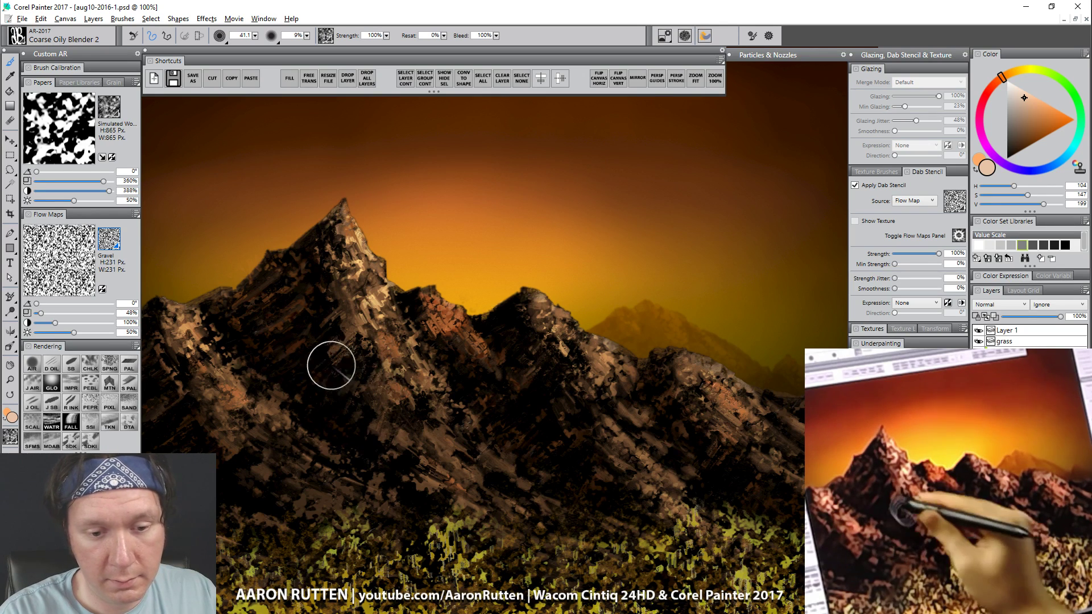
mouse_move(331, 366)
left_mouse_down()
mouse_move(401, 360)
mouse_move(433, 330)
mouse_move(458, 344)
mouse_move(545, 350)
mouse_move(600, 383)
left_mouse_up()
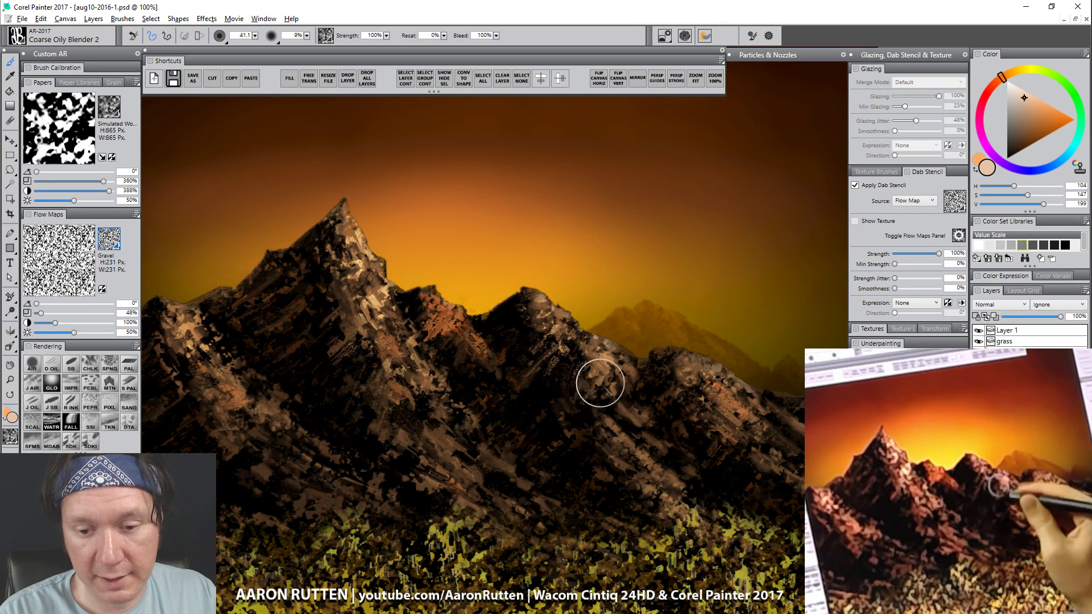
left_click_drag(682, 406, 706, 459)
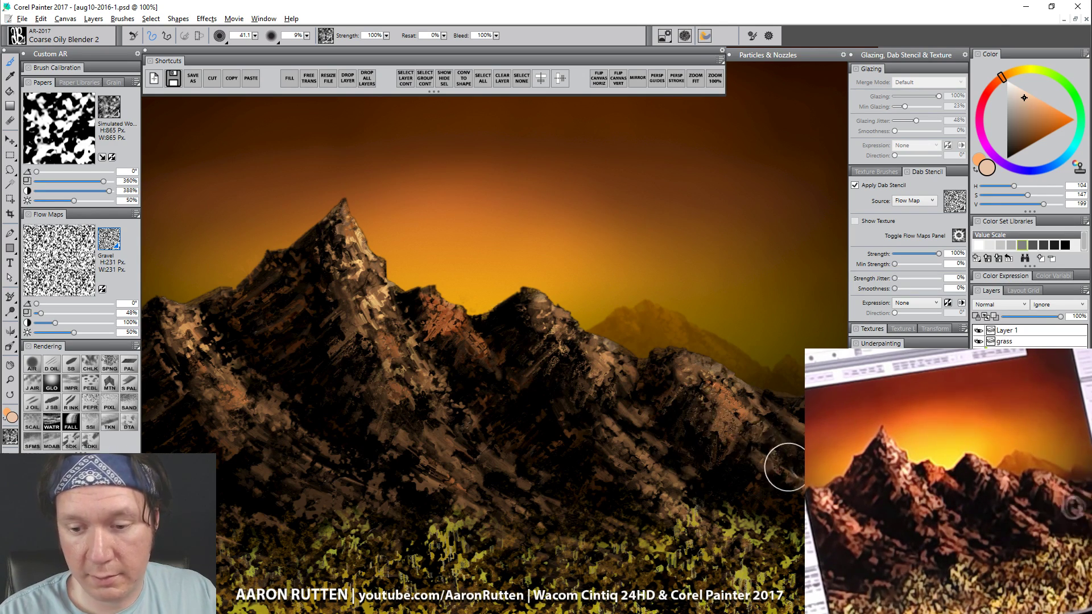
left_click_drag(371, 452, 527, 392)
mouse_move(476, 340)
left_mouse_down()
mouse_move(490, 336)
mouse_move(497, 395)
mouse_move(475, 416)
left_mouse_up()
Step: Set the composite method of Layer 1 to GelCover and check the whole painting
left_click(10, 379)
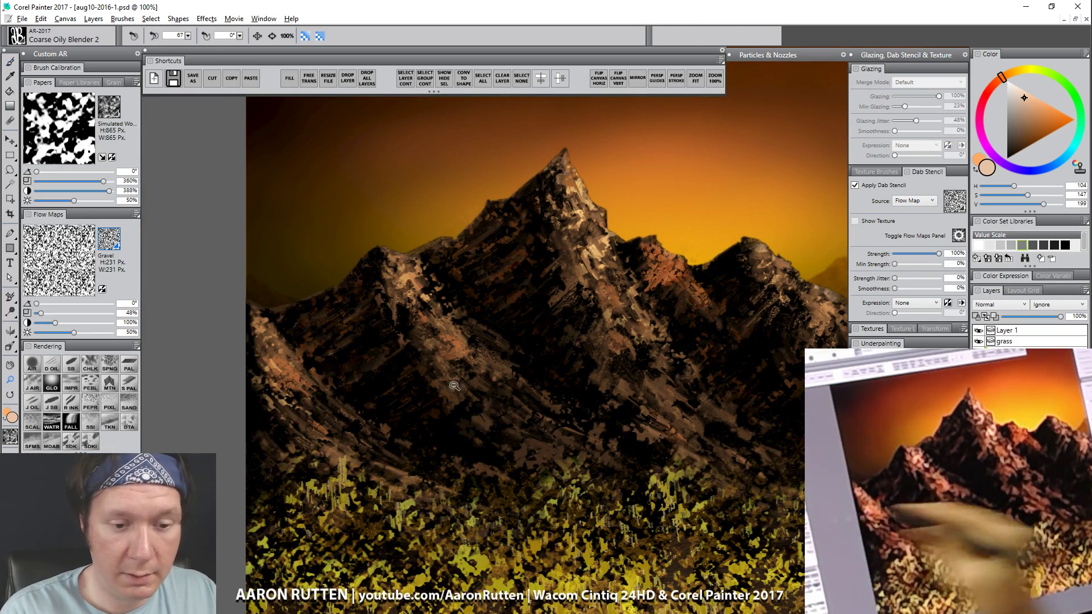
left_click(519, 407, "alt")
left_click_drag(519, 406, 443, 404)
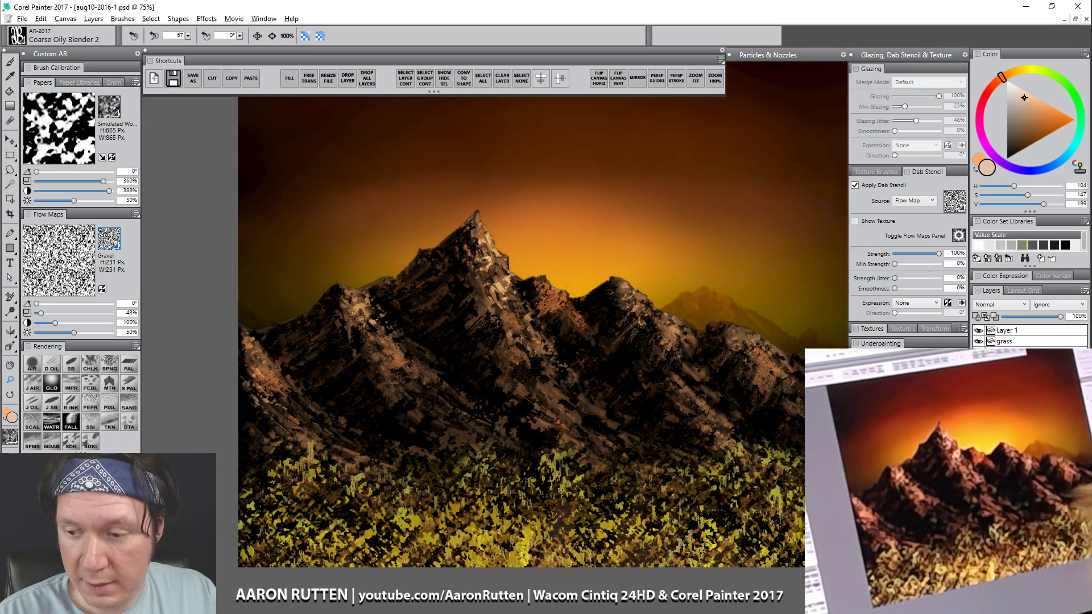
left_click(714, 522)
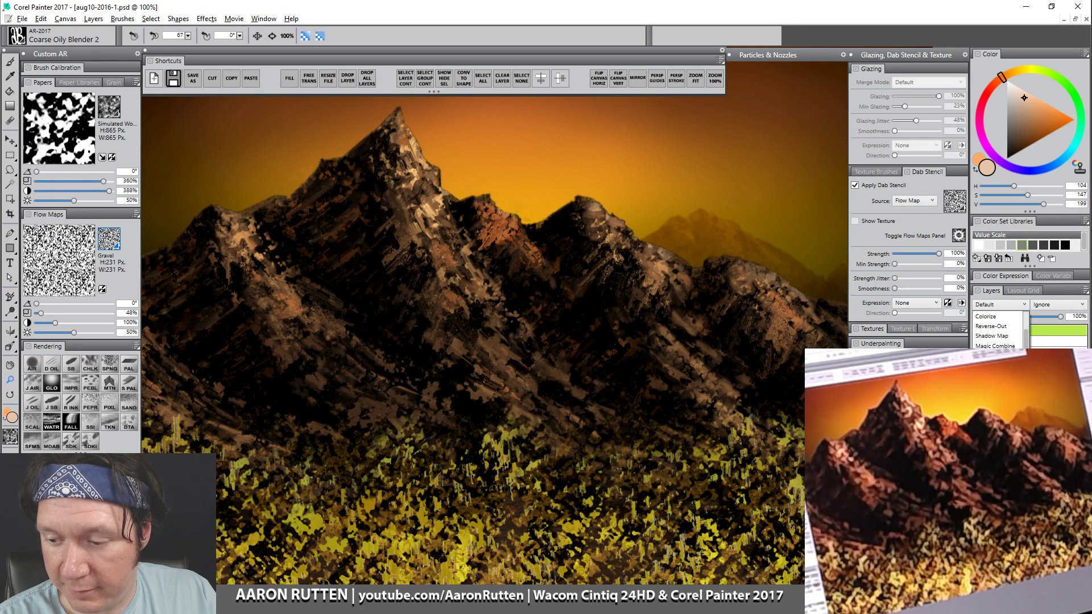
left_click(991, 504)
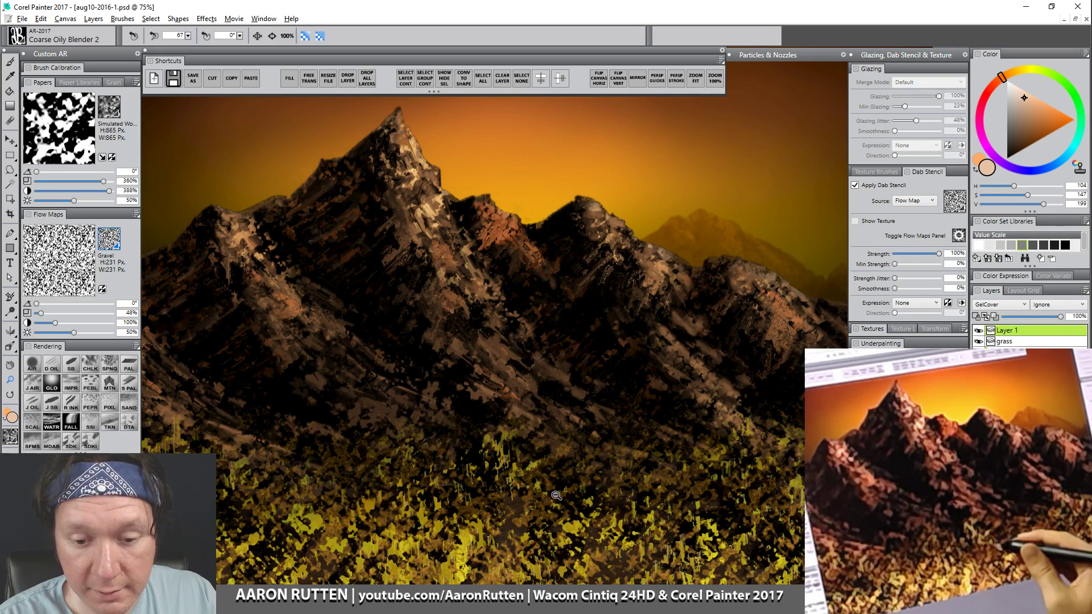
left_click(559, 509, "alt")
left_click(560, 499, "alt")
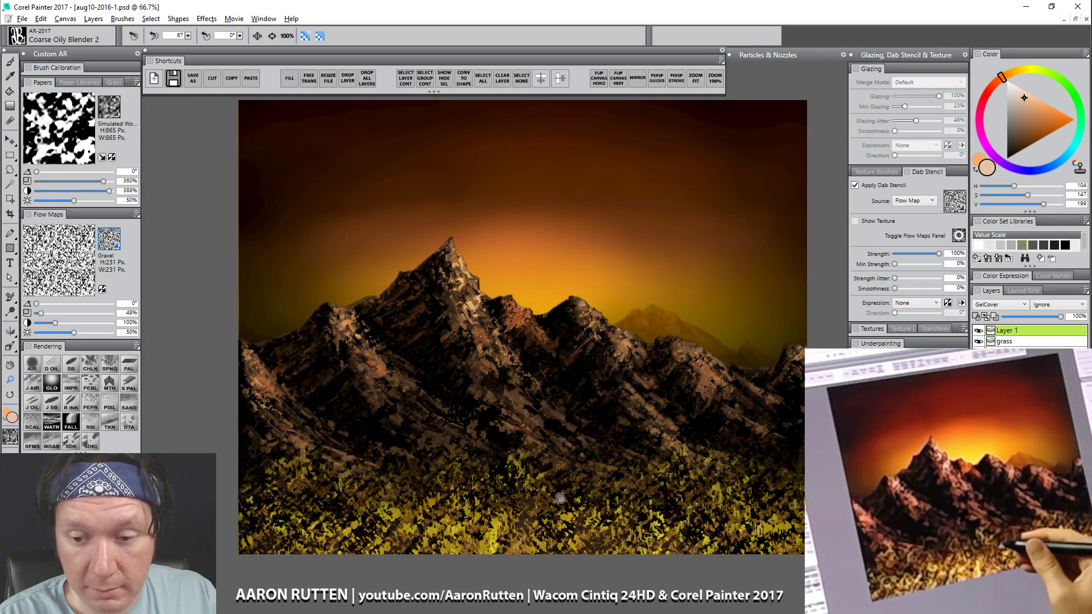
left_click_drag(580, 464, 575, 497)
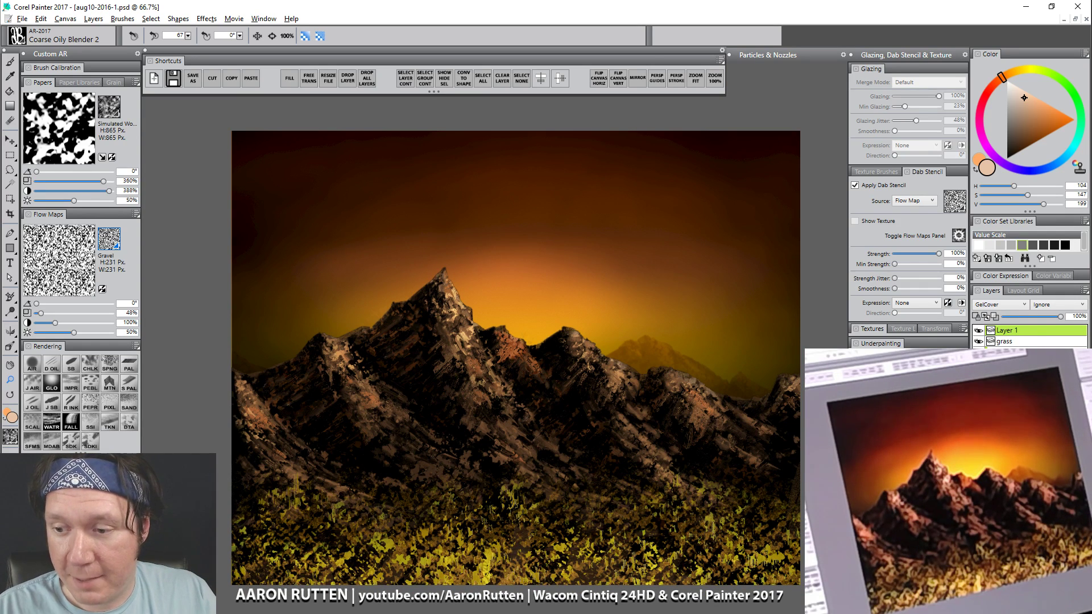
Step: Rename Layer 1 to trees-bg
double_click(1011, 330)
type("tr")
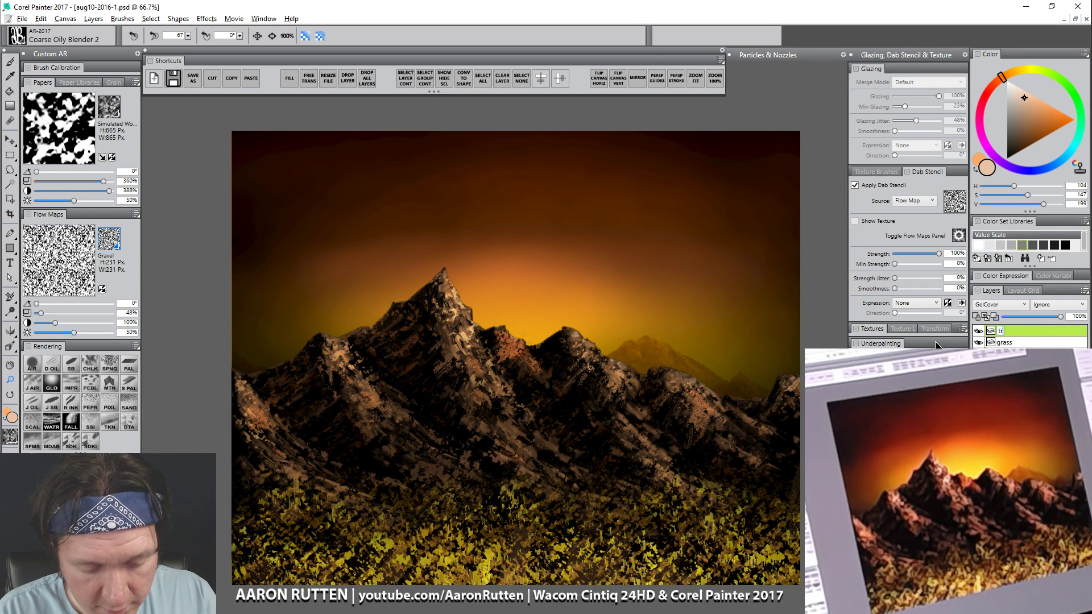
type("ees-bg")
key("Return")
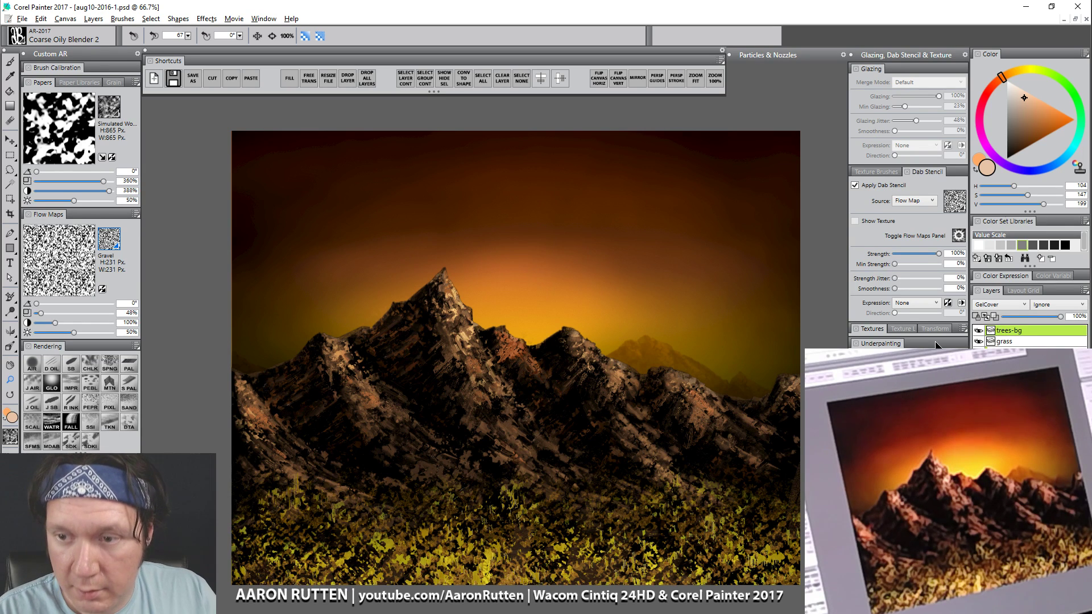
Step: Choose the fan-dabs nozzle from the Rutten-Nozzles-Painterly library
left_click(784, 56)
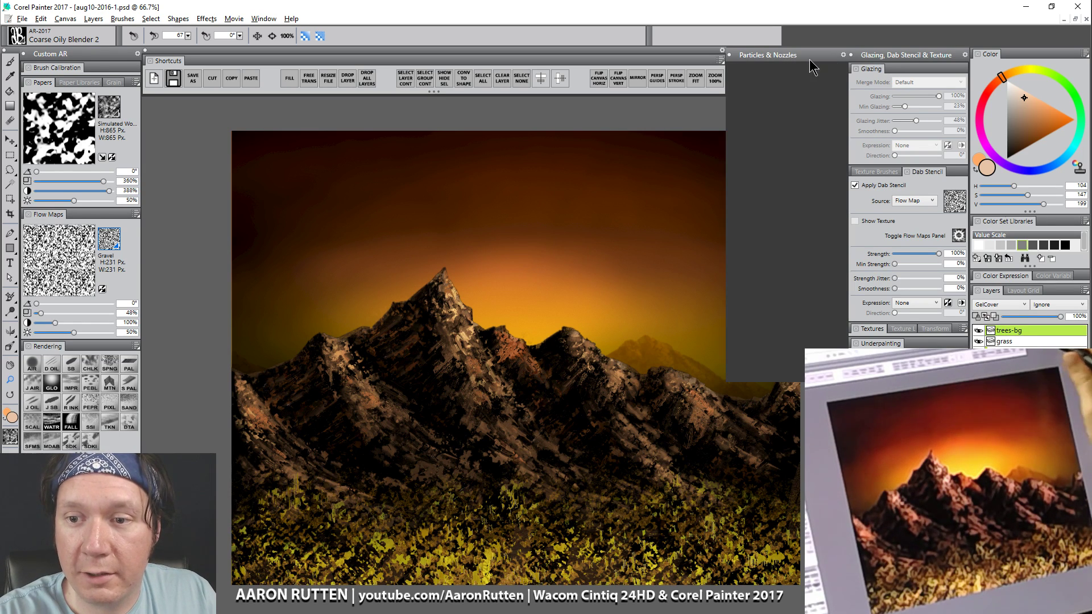
scroll(747, 216, "down", 5)
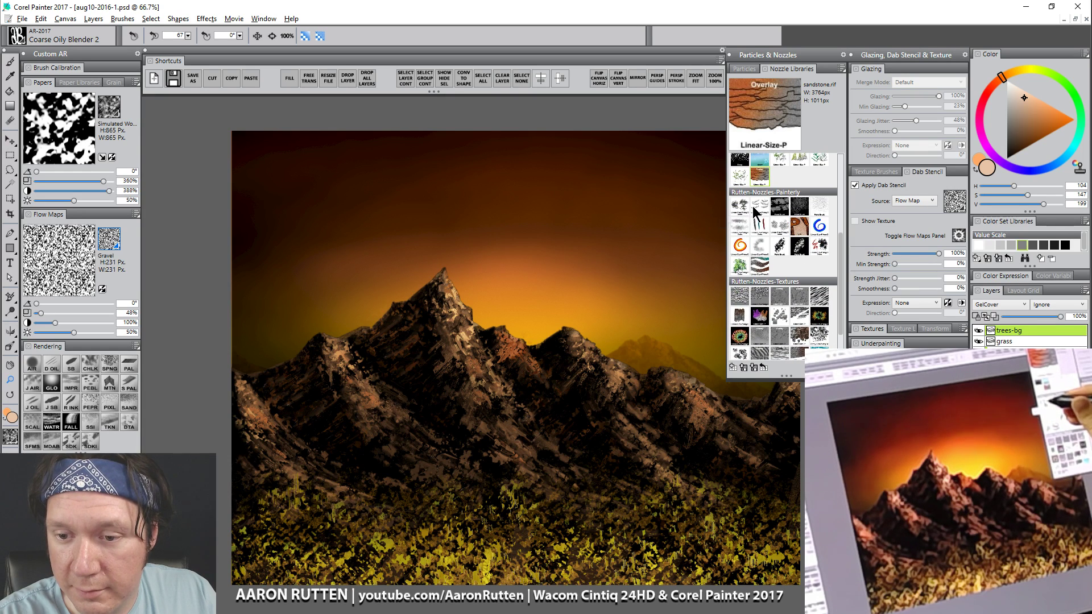
left_click(762, 207)
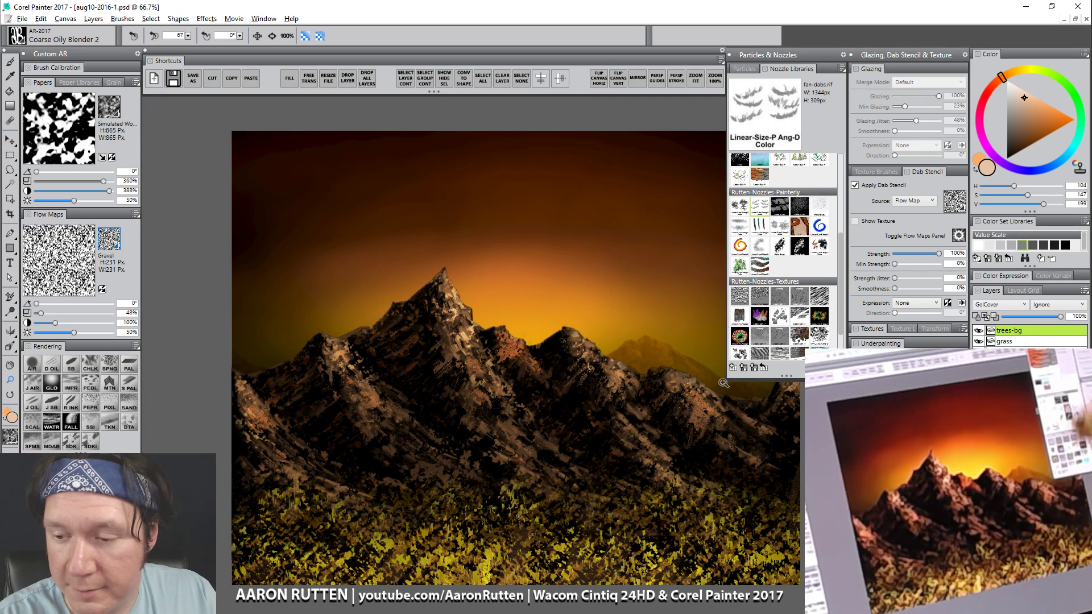
left_click(748, 55)
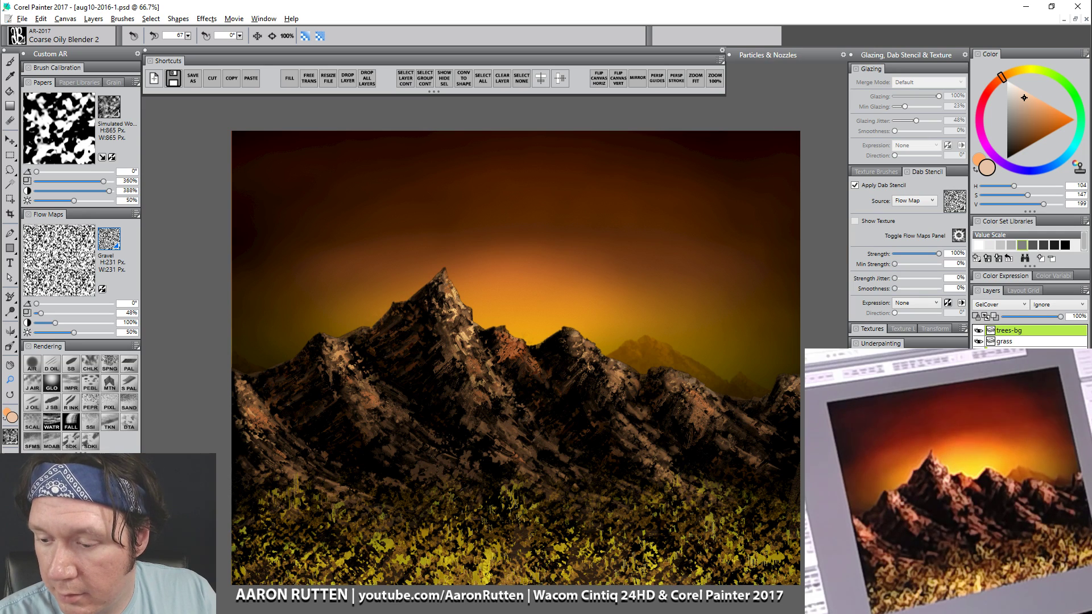
Step: Collapse and re-expand the Particles & Nozzles, Glazing, Dab Stencil & Texture, and Custom AR palettes
left_click(806, 55)
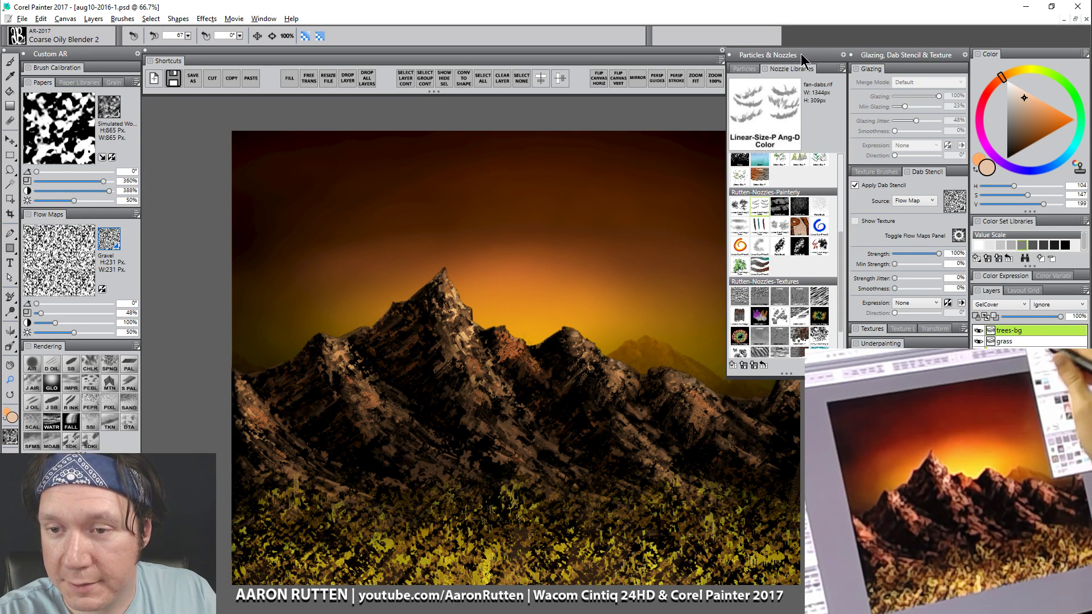
left_click(810, 56)
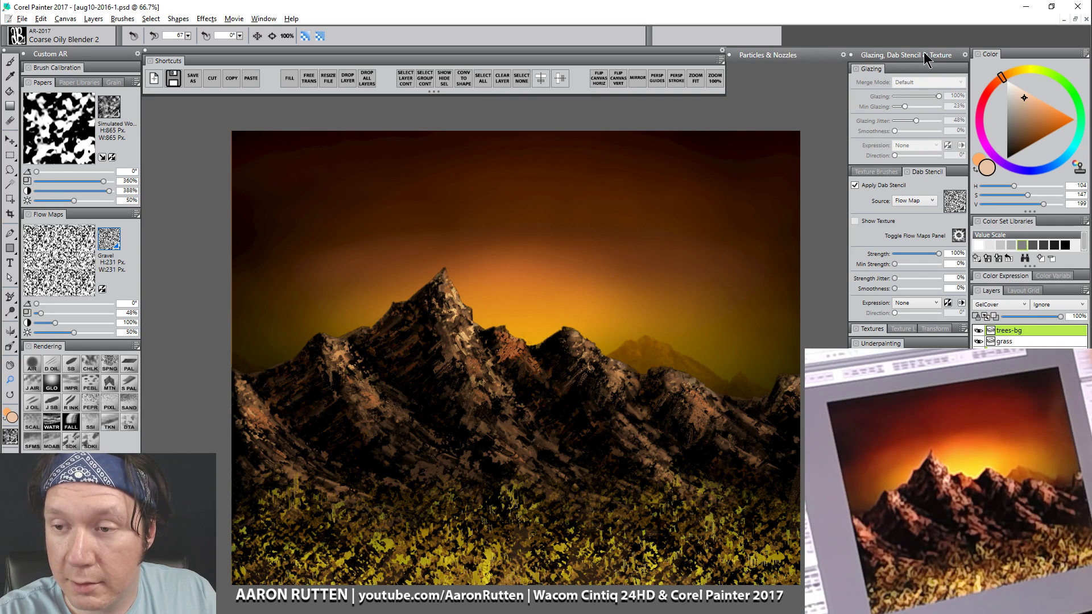
left_click(925, 55)
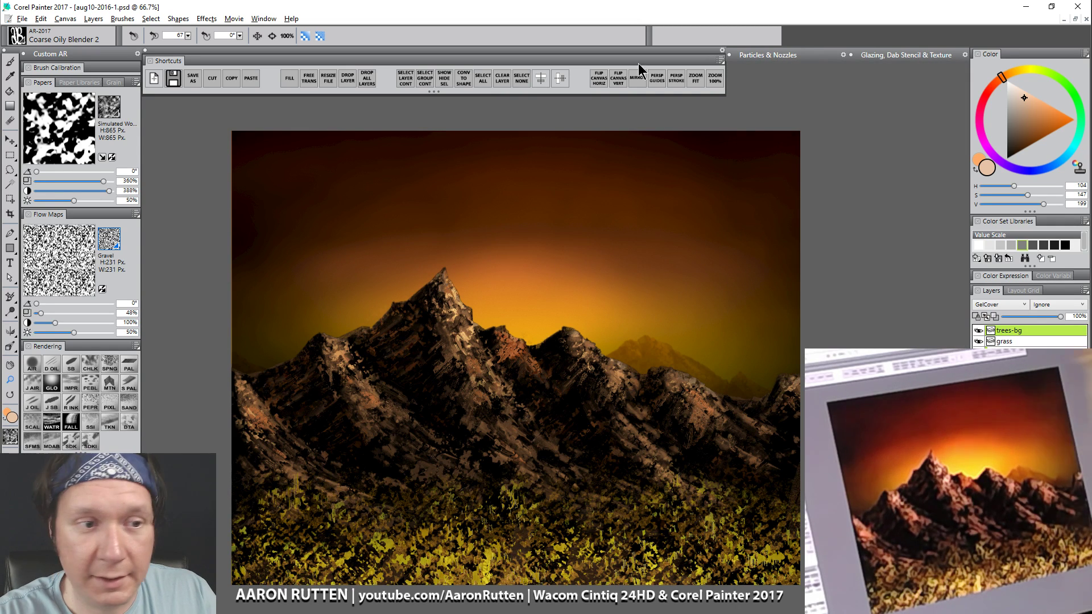
left_click(97, 54)
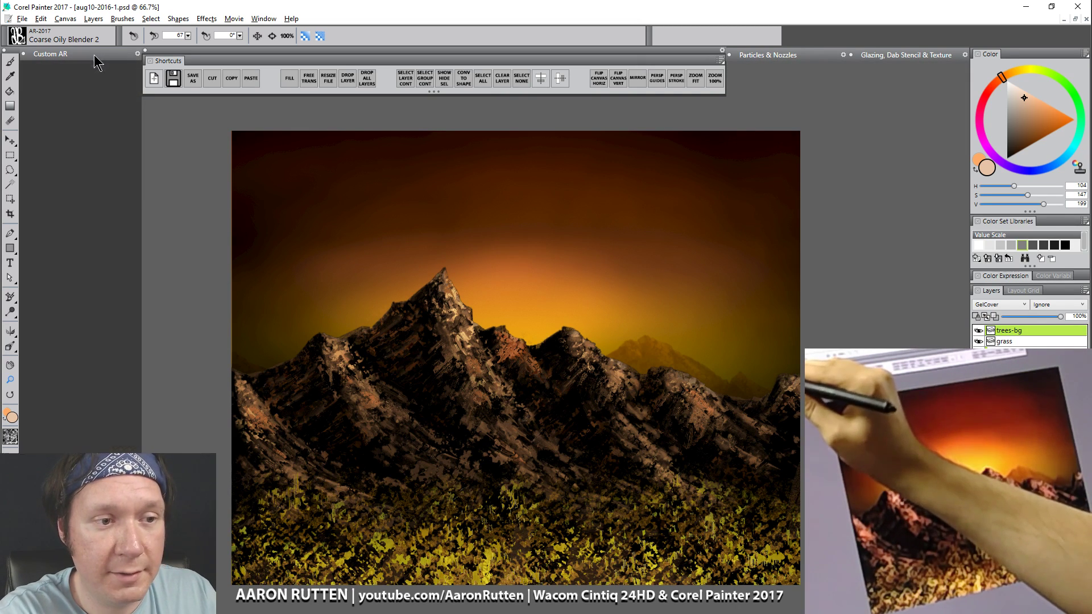
left_click(95, 55)
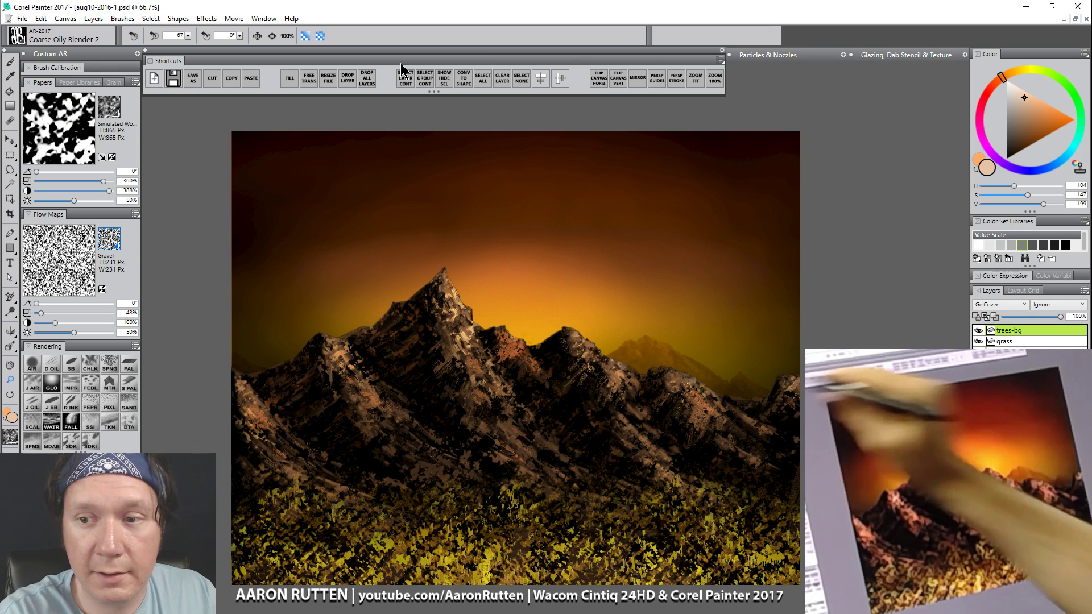
left_click(816, 56)
left_click(907, 55)
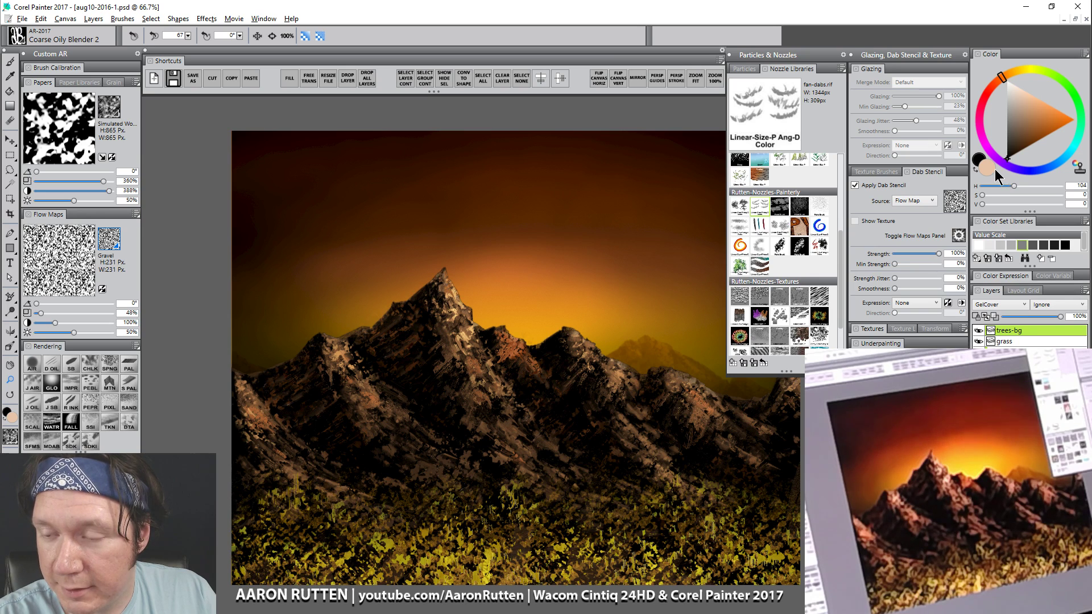
Step: Set the main color to black and select the Linear-Size-P Angle-D AR brush from the Image Hose set
left_click(978, 160)
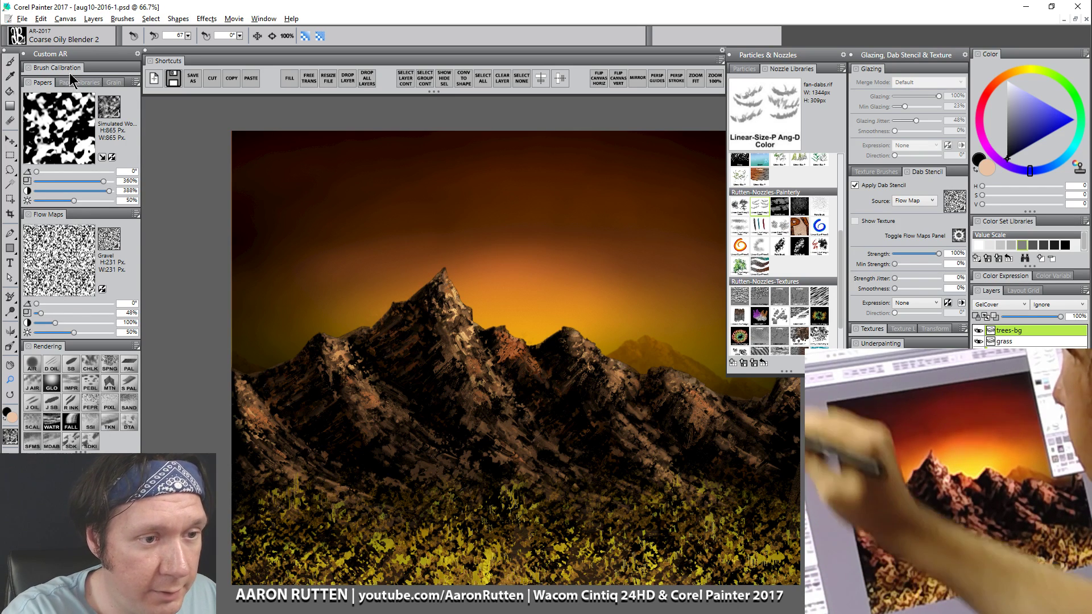
left_click(43, 82)
left_click(48, 99)
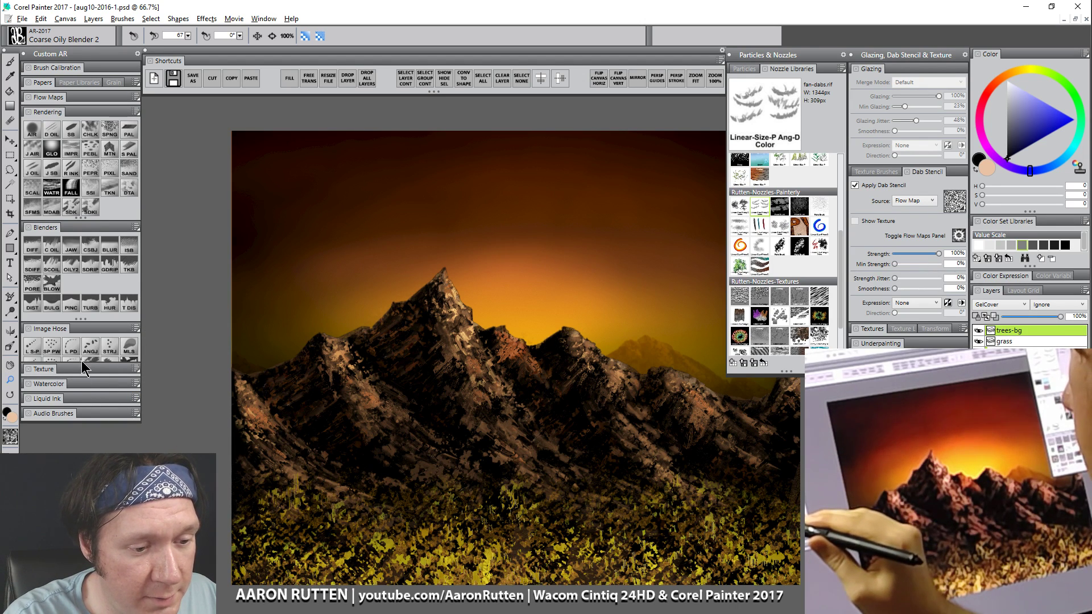
left_click_drag(82, 368, 82, 399)
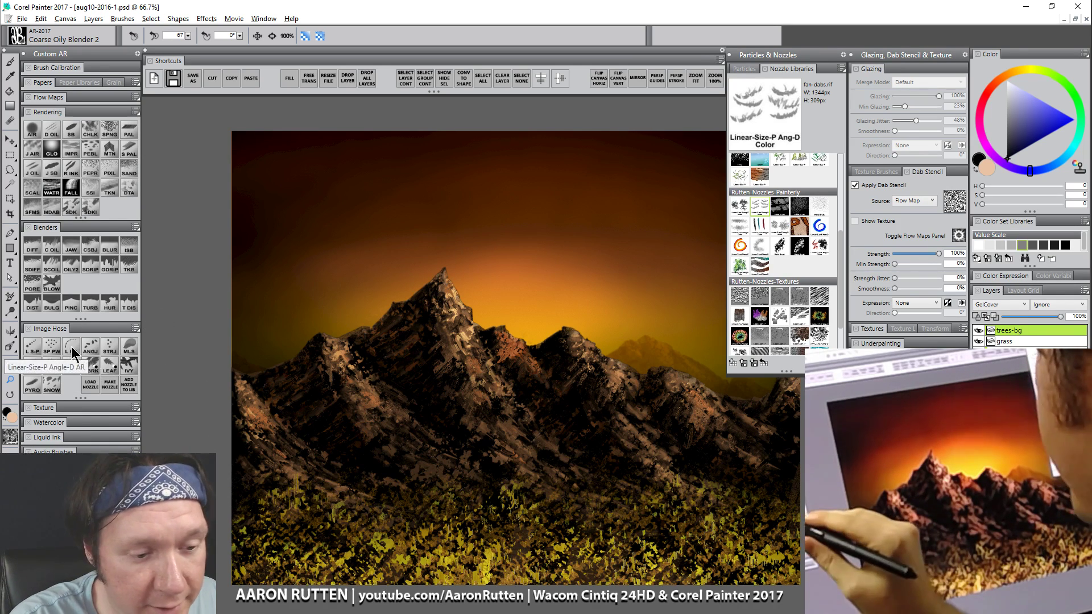
left_click(72, 371)
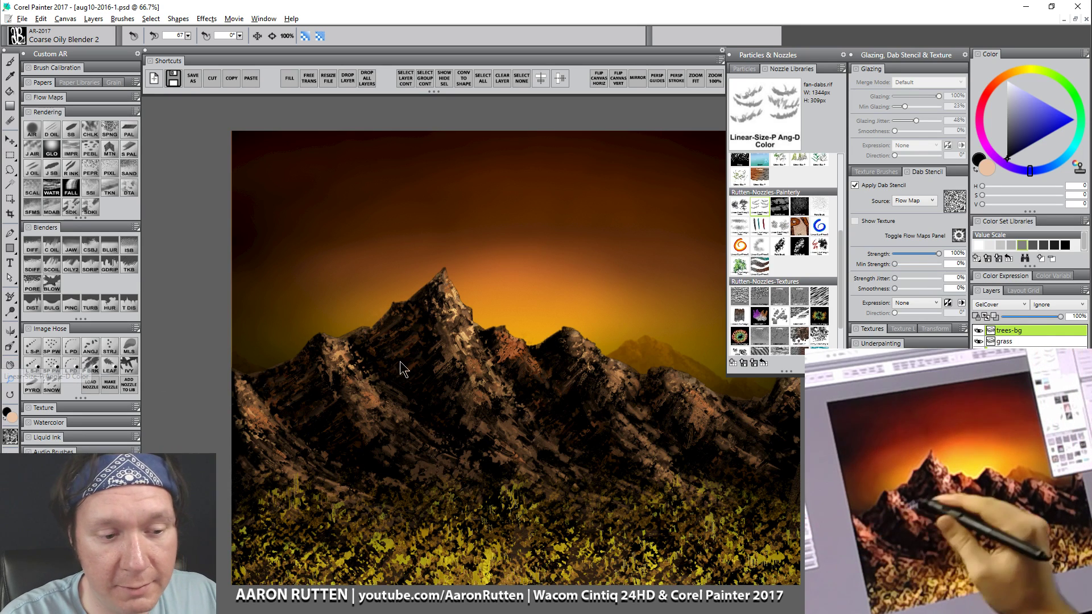
Step: Undo the test stroke across the sky and collapse the Particles & Nozzles palette
left_click_drag(447, 259, 521, 244)
key("ctrl+z")
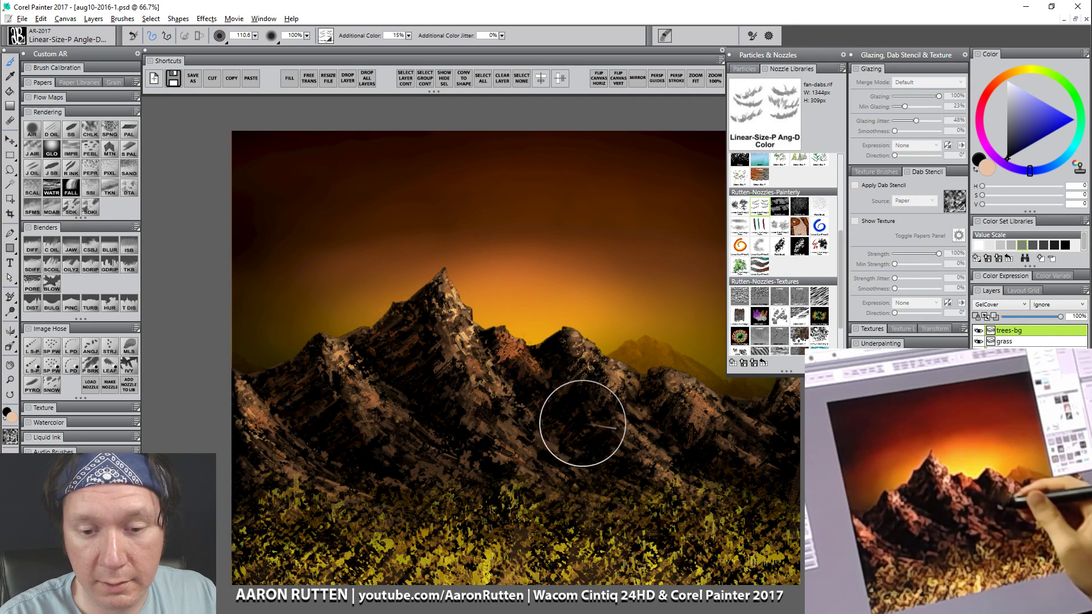
left_click_drag(666, 416, 640, 421)
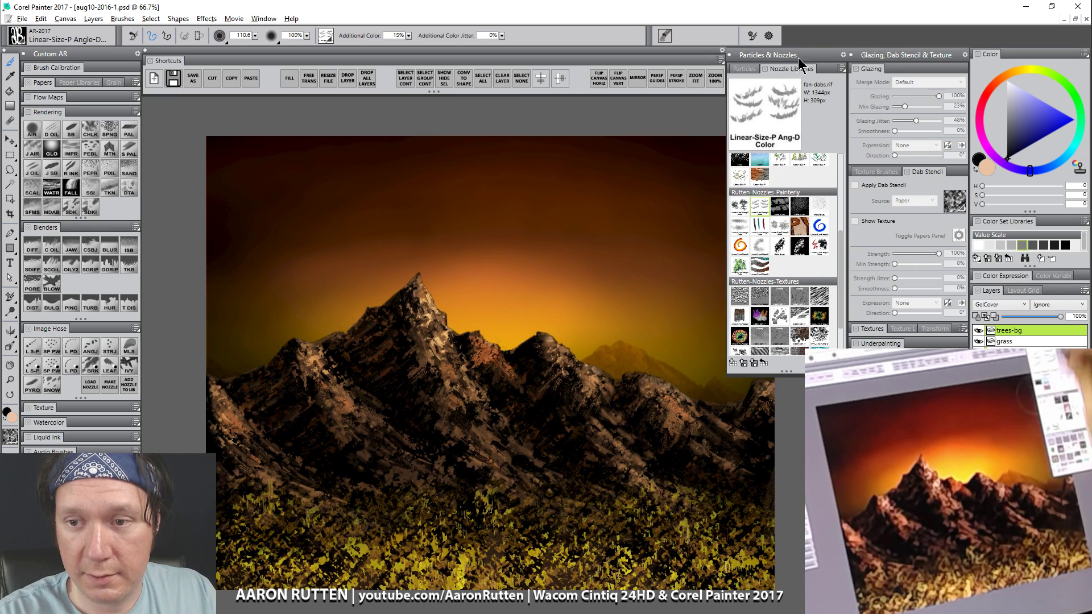
left_click(797, 55)
left_click_drag(616, 484, 631, 462)
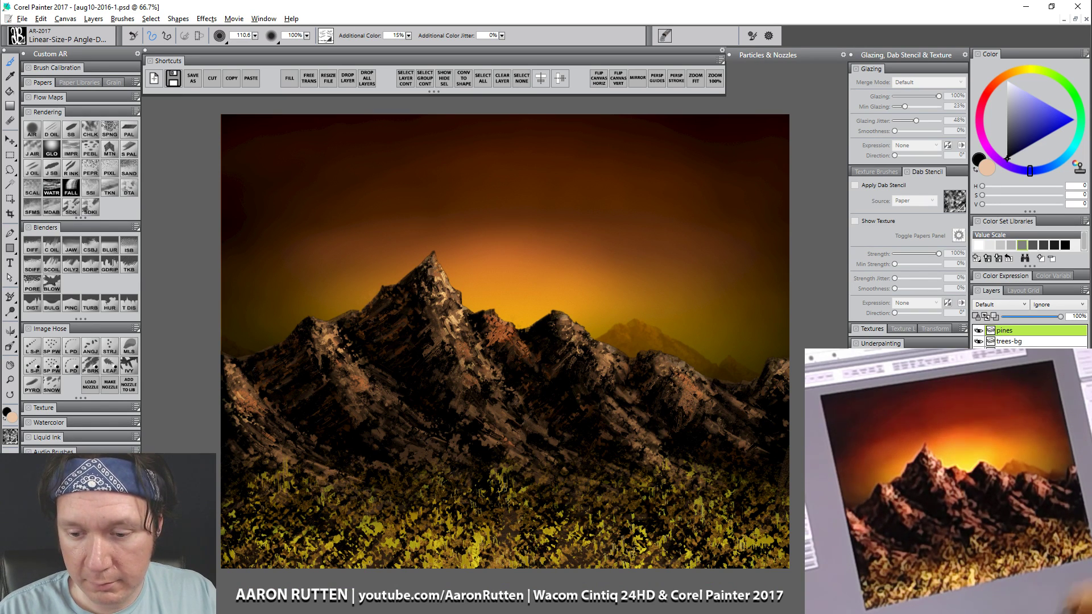
Step: Paint a tall dark pine near the canvas's right edge on the pines layer, enlarging the brush from 150 to about 161 for its base
mouse_move(713, 177)
left_mouse_down()
mouse_move(721, 215)
mouse_move(718, 152)
mouse_move(723, 384)
mouse_move(718, 296)
mouse_move(718, 380)
left_mouse_up()
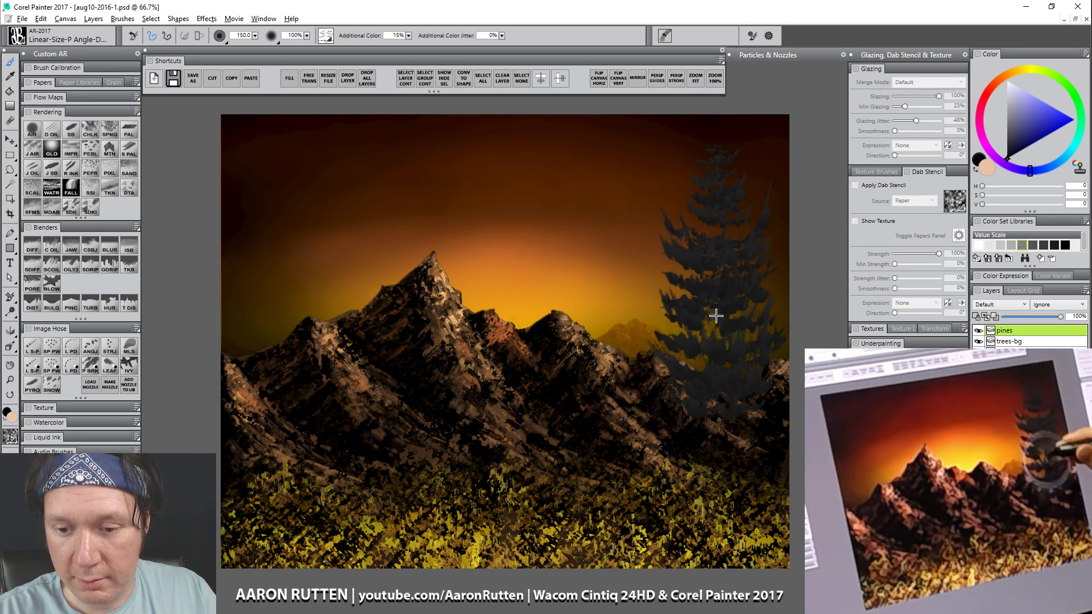
mouse_move(716, 315)
left_mouse_down()
mouse_move(714, 490)
mouse_move(703, 423)
mouse_move(710, 548)
mouse_move(709, 503)
mouse_move(707, 532)
left_mouse_up()
mouse_move(724, 237)
left_mouse_down()
mouse_move(718, 134)
mouse_move(717, 358)
left_mouse_up()
key("bracketright")
key("bracketright")
key("bracketright")
mouse_move(712, 310)
left_mouse_down()
mouse_move(713, 482)
mouse_move(691, 464)
mouse_move(666, 608)
mouse_move(639, 512)
mouse_move(634, 583)
mouse_move(637, 482)
mouse_move(663, 594)
mouse_move(730, 562)
mouse_move(738, 451)
mouse_move(743, 519)
mouse_move(707, 332)
mouse_move(721, 483)
mouse_move(707, 487)
mouse_move(734, 506)
left_mouse_up()
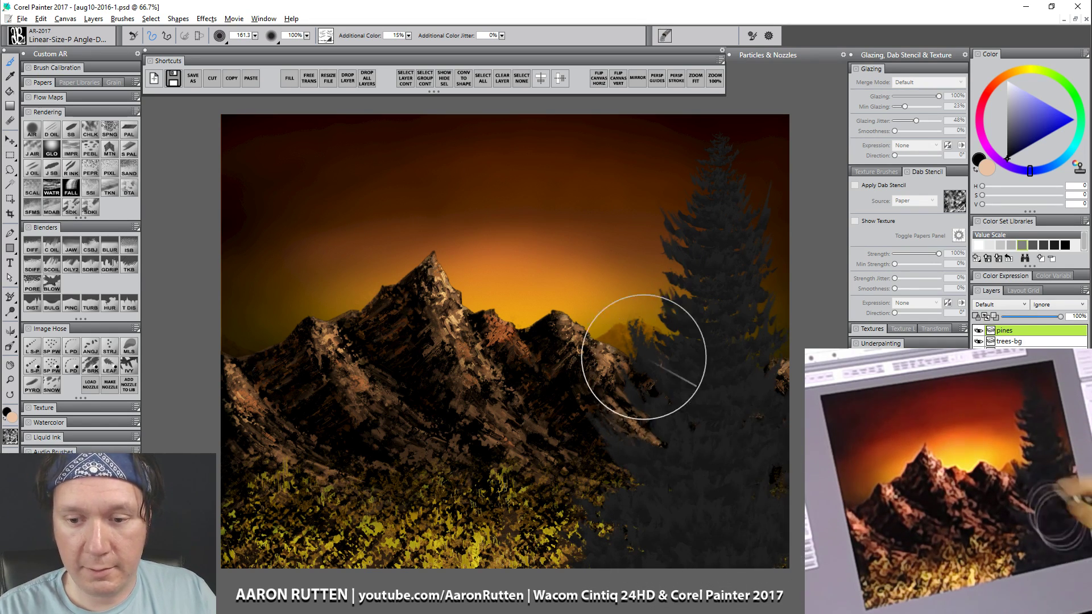
Step: Reduce the brush size to about 73 and paint a shorter pine between the tall pine and the mountain
key("bracketleft")
key("bracketleft")
key("bracketleft")
key("bracketleft")
key("bracketleft")
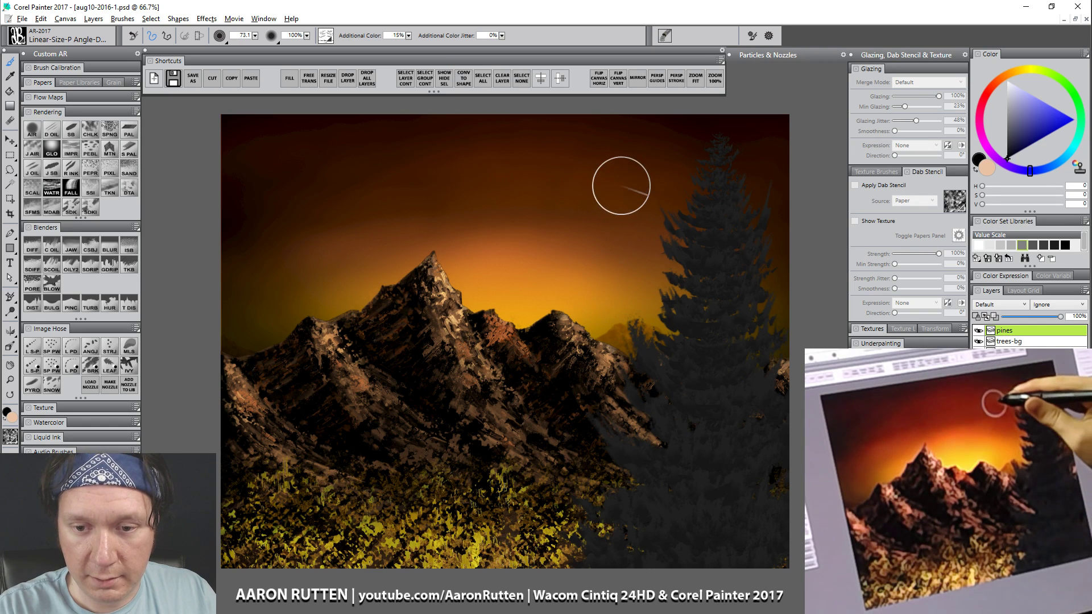
mouse_move(619, 183)
left_mouse_down()
mouse_move(634, 385)
mouse_move(624, 344)
mouse_move(615, 360)
mouse_move(622, 487)
mouse_move(617, 448)
left_mouse_up()
Step: Enlarge the brush to about 162 and fill in the dark lower foliage beneath the shorter pine
key("bracketright")
key("bracketright")
key("bracketright")
key("bracketright")
key("bracketright")
key("bracketright")
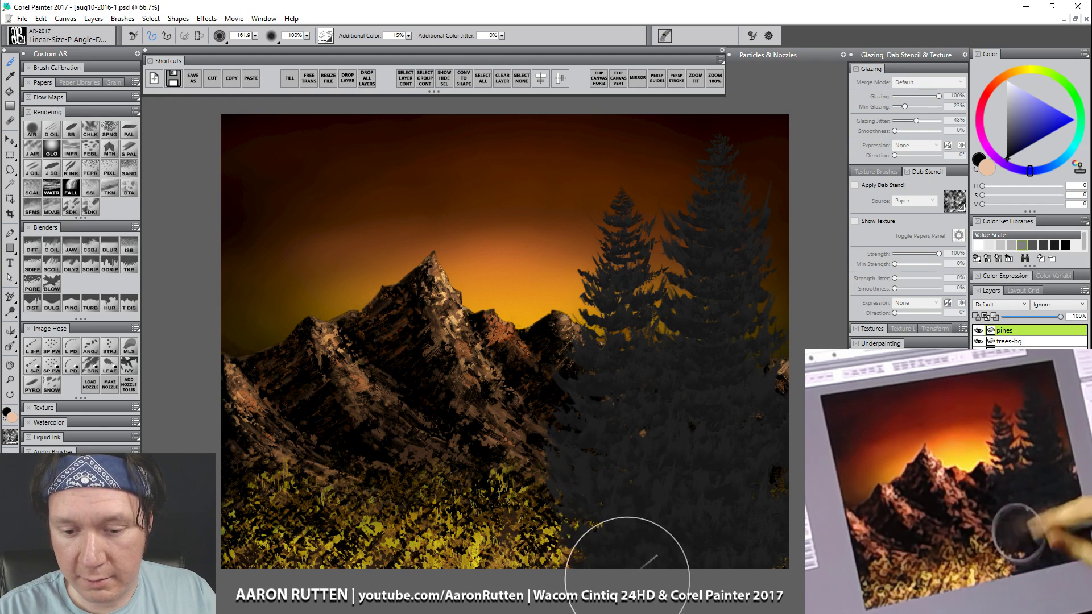
mouse_move(586, 578)
left_mouse_down()
mouse_move(578, 515)
mouse_move(622, 558)
left_mouse_up()
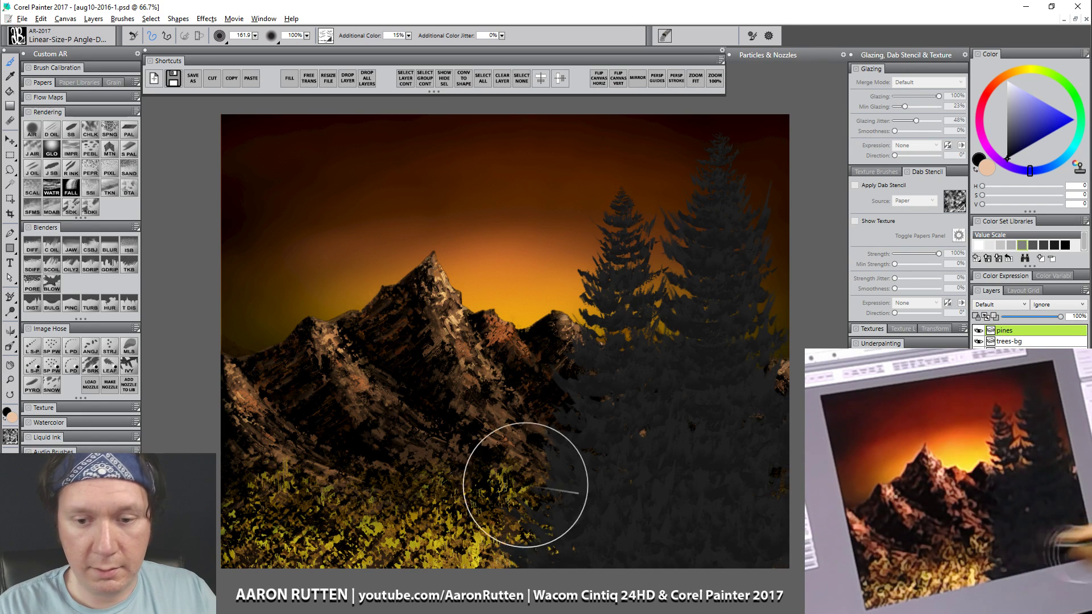
Step: Paint a small pine at the canvas's left edge, starting with brush size 65.2 and widening to about 173 for its lower foliage
key("bracketleft")
key("bracketleft")
key("bracketleft")
key("bracketleft")
key("bracketleft")
key("bracketleft")
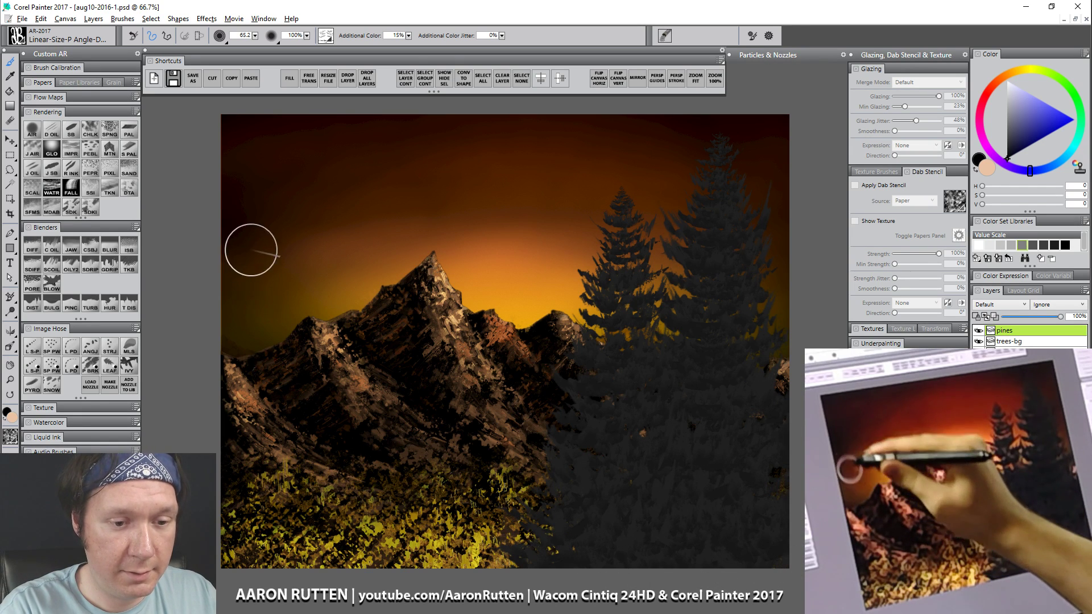
mouse_move(251, 249)
left_mouse_down()
mouse_move(254, 302)
mouse_move(251, 238)
mouse_move(268, 383)
mouse_move(255, 401)
mouse_move(256, 383)
mouse_move(253, 409)
mouse_move(257, 557)
mouse_move(255, 541)
left_mouse_up()
key("bracketright")
key("bracketright")
key("bracketright")
key("bracketright")
key("bracketright")
key("bracketright")
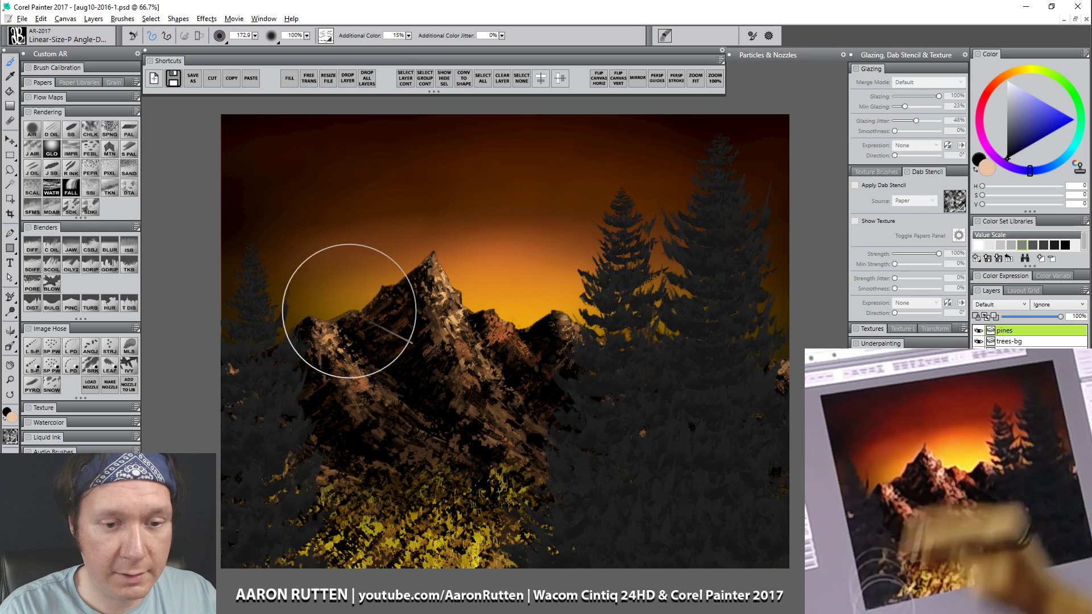
Step: Set the main color to white and try painting a narrow pine over the central mountain, undoing each attempt
left_click_drag(455, 181, 475, 181)
left_click_drag(1008, 90, 996, 47)
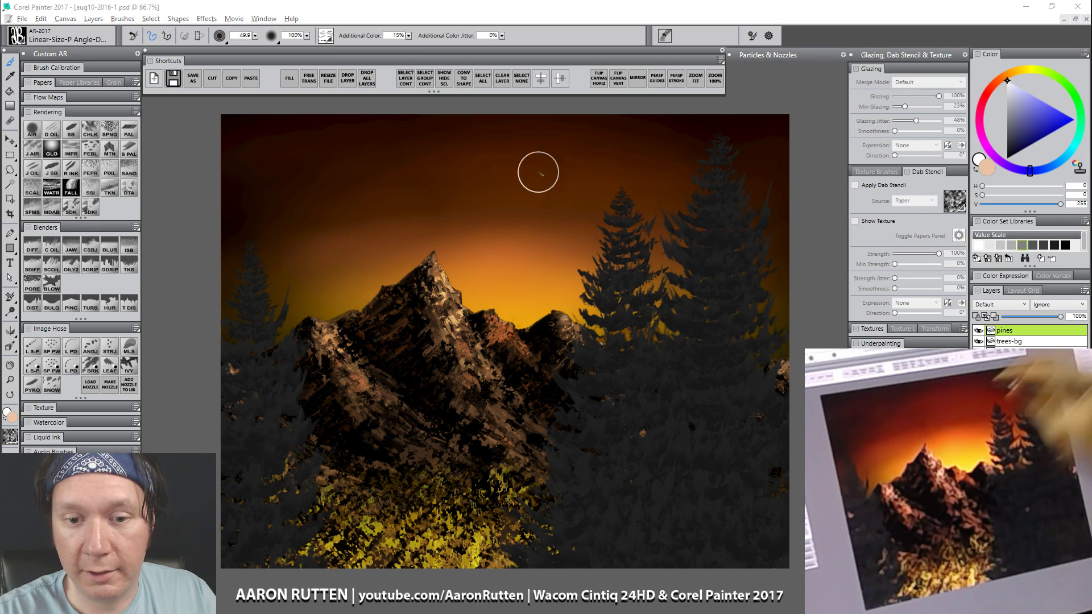
key("bracketright")
mouse_move(487, 152)
left_mouse_down()
mouse_move(498, 252)
mouse_move(493, 424)
left_mouse_up()
key("ctrl+z")
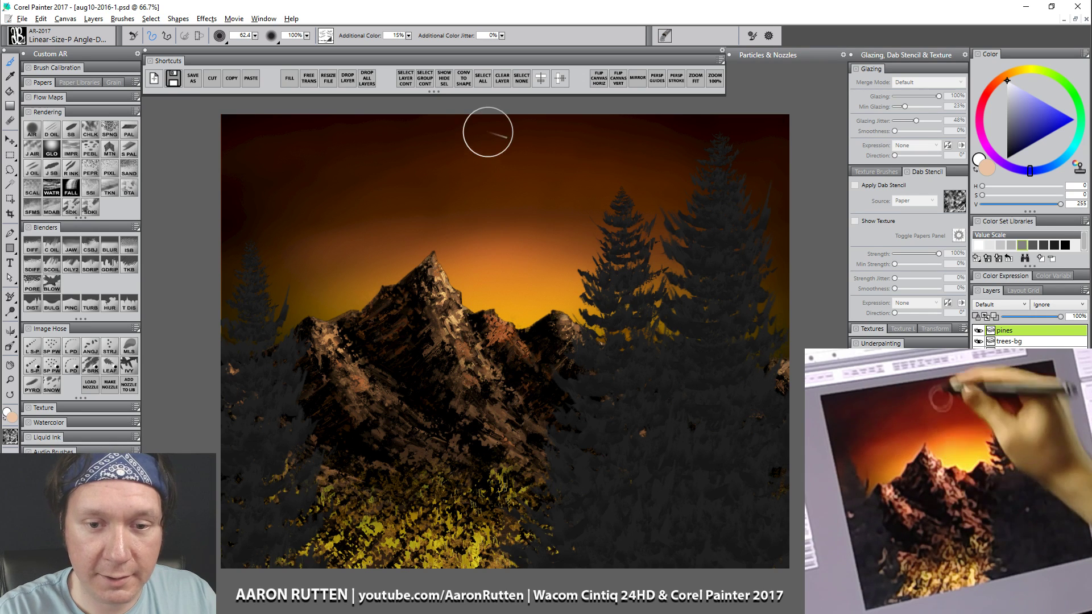
left_click_drag(487, 151, 492, 409)
key("ctrl+z")
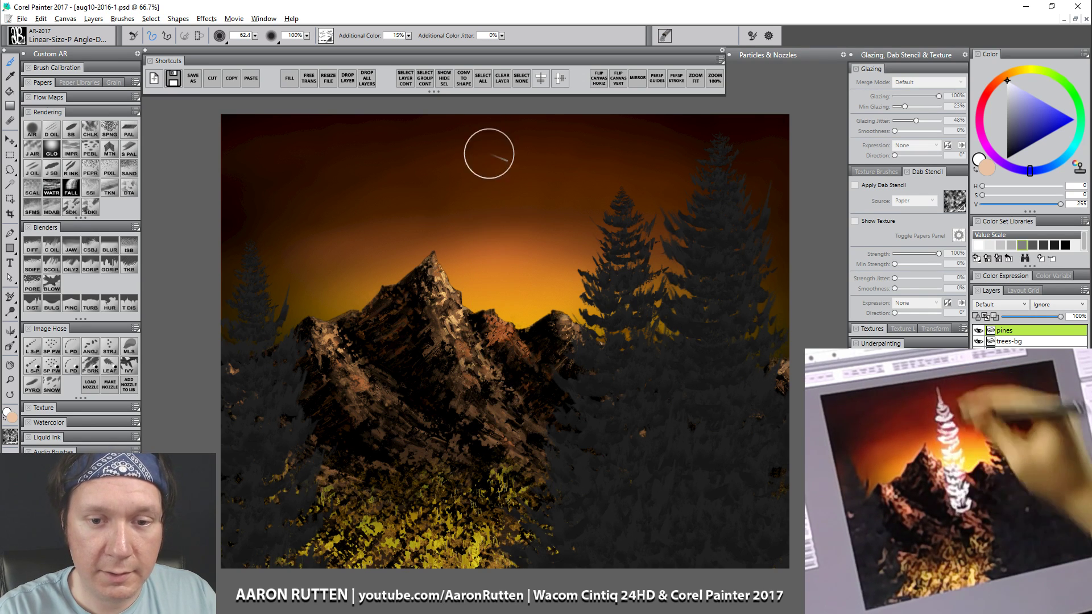
Step: Try painting a white pine above the central peak with a brush enlarged to about 148, and undo the strokes
mouse_move(488, 142)
left_mouse_down()
mouse_move(497, 243)
mouse_move(503, 196)
mouse_move(494, 238)
left_mouse_up()
key("bracketright")
key("bracketright")
key("bracketright")
key("bracketright")
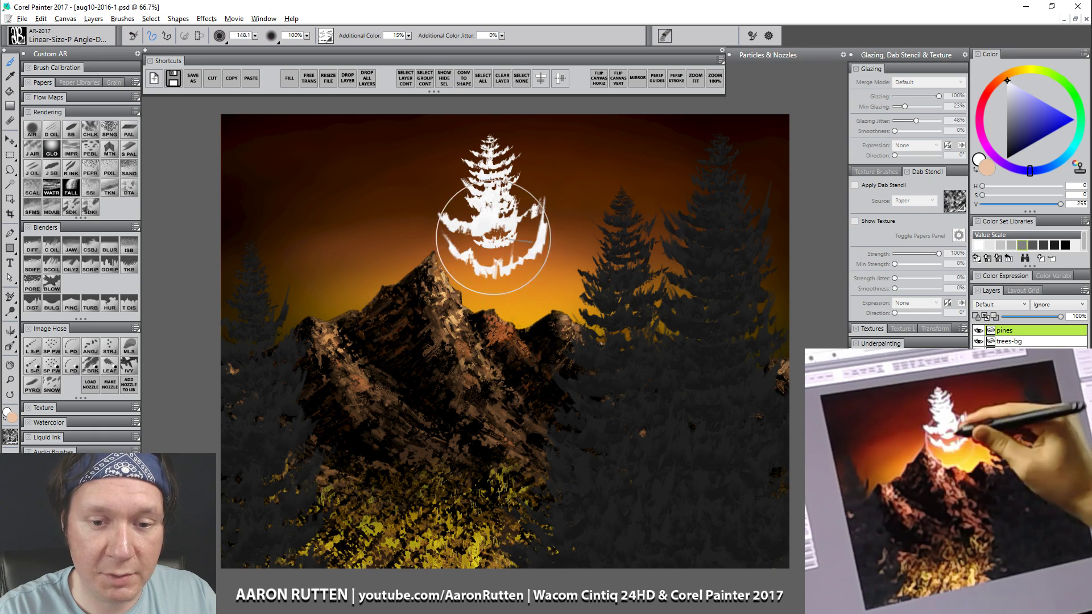
key("ctrl+z")
key("ctrl+z")
key("ctrl+z")
key("ctrl+z")
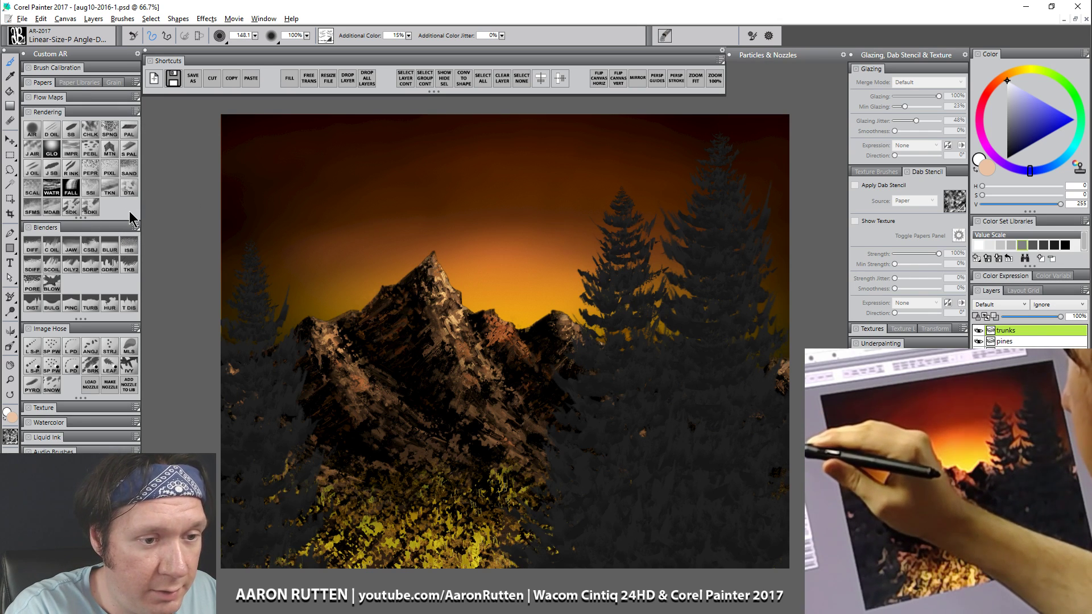
Step: Select the Smooth Palette Knife AR brush with a muted grey-brown additional color, and undo a test trunk stroke on the tallest pine
left_click(129, 149)
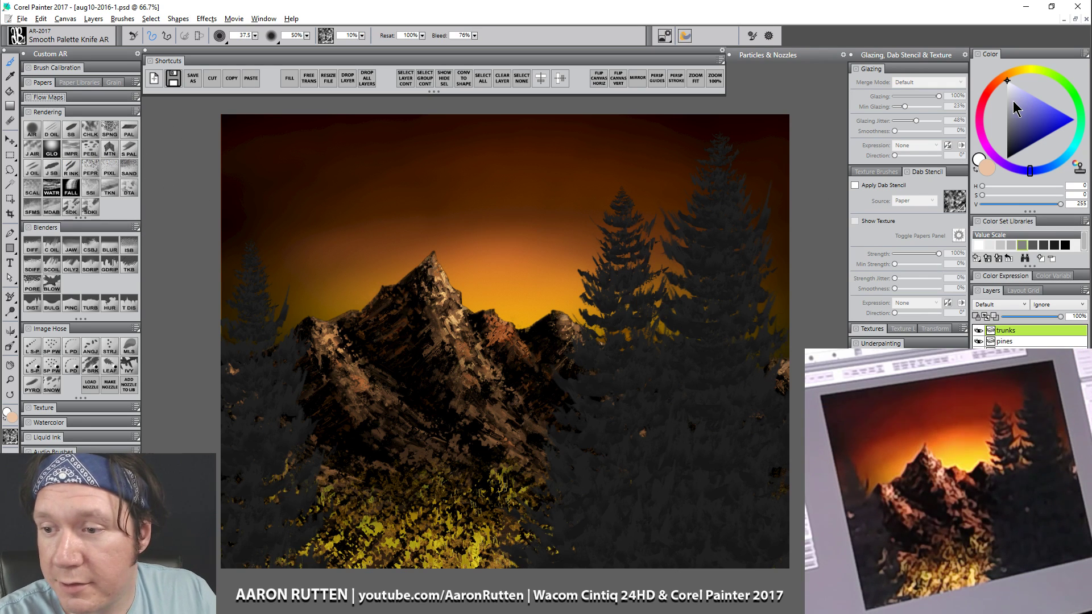
left_click(988, 168)
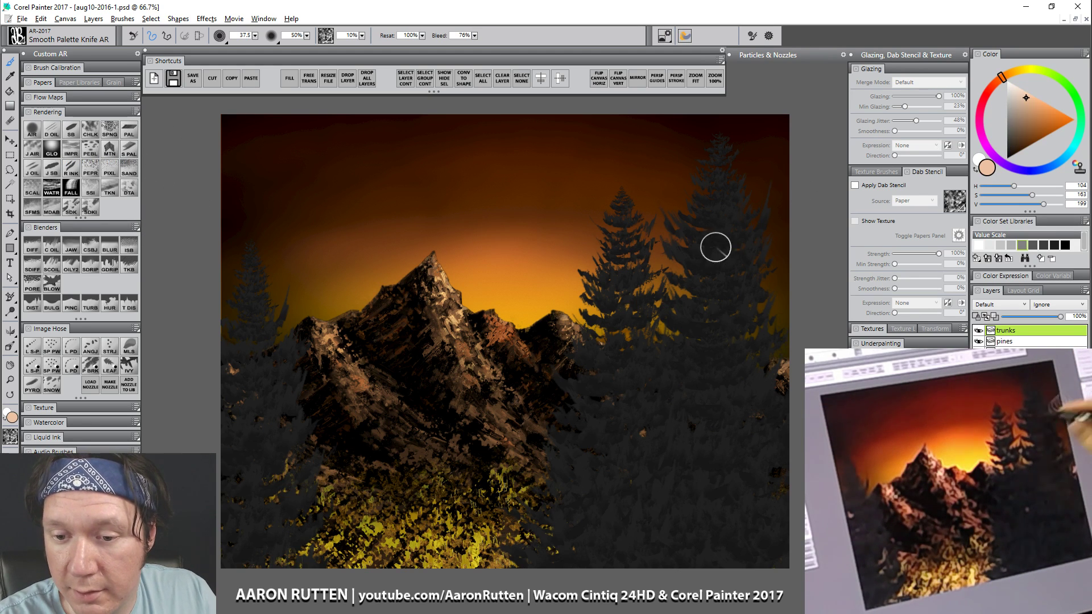
left_click(660, 260, "alt")
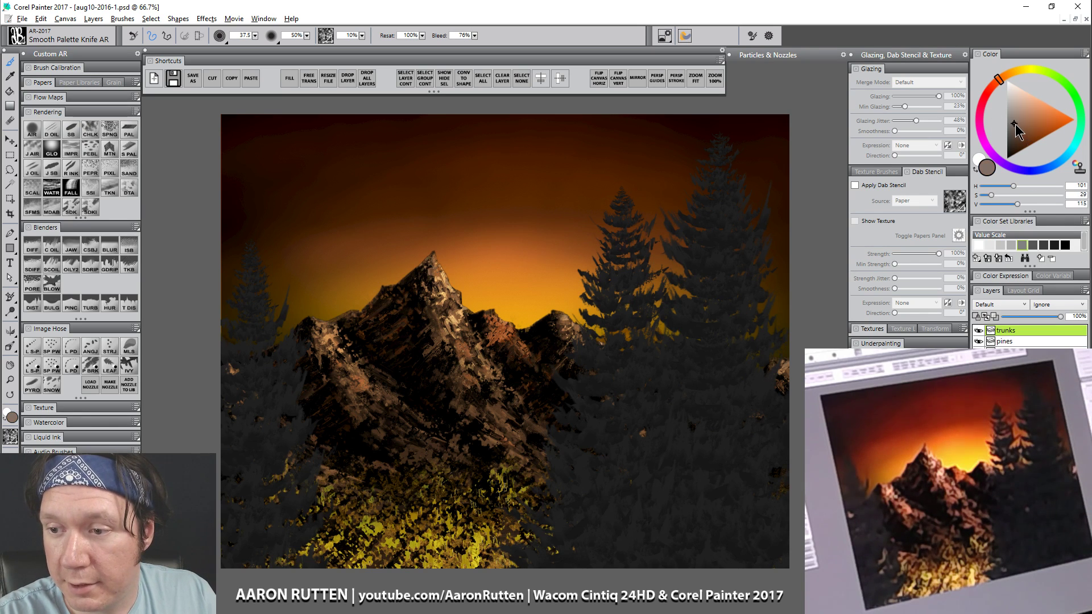
left_click_drag(716, 190, 719, 344)
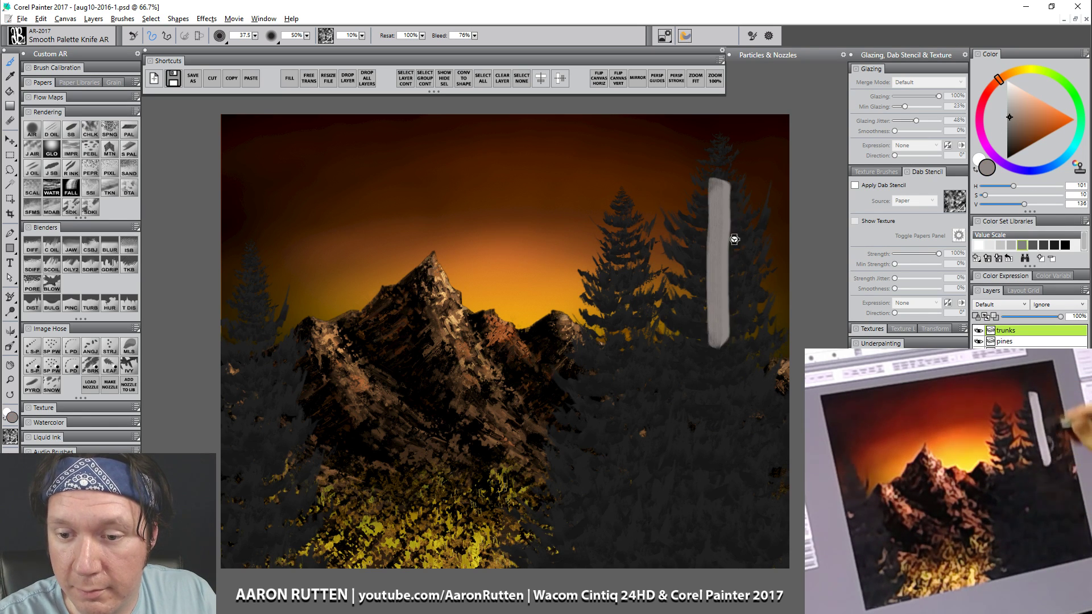
key("ctrl+z")
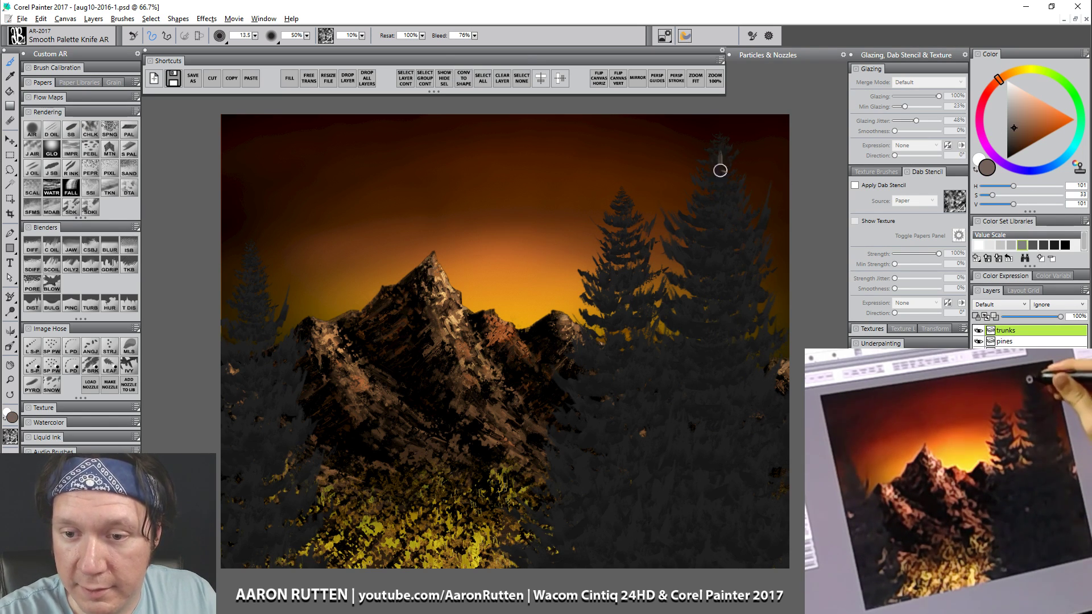
Step: Paint thin grey-brown trunks down all three pines on the trunks layer with brush size 13.5
left_click_drag(721, 170, 713, 567)
key("ctrl+z")
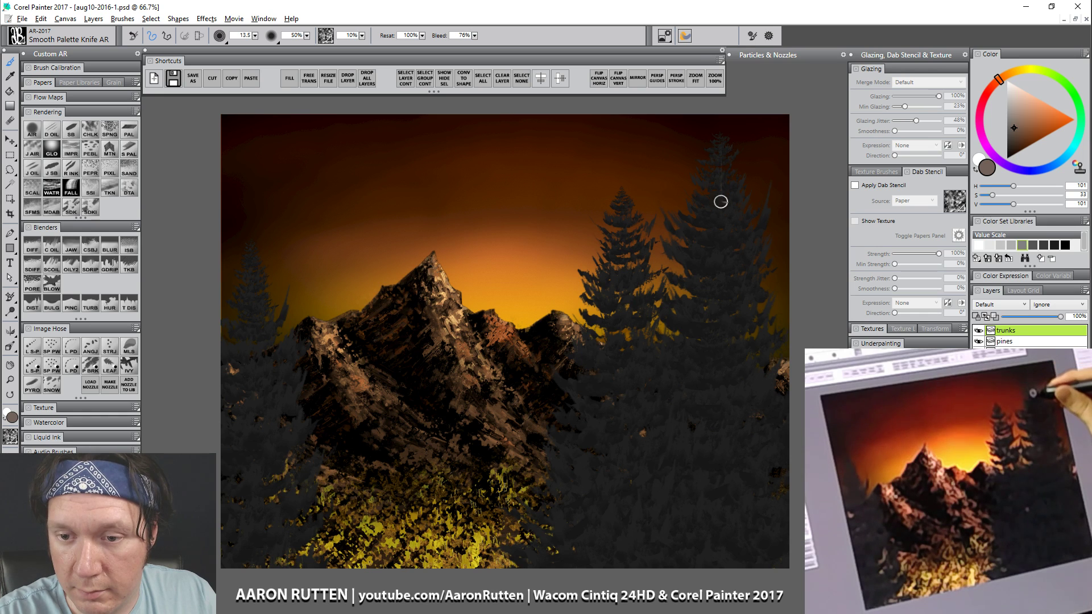
left_click_drag(722, 327, 708, 569)
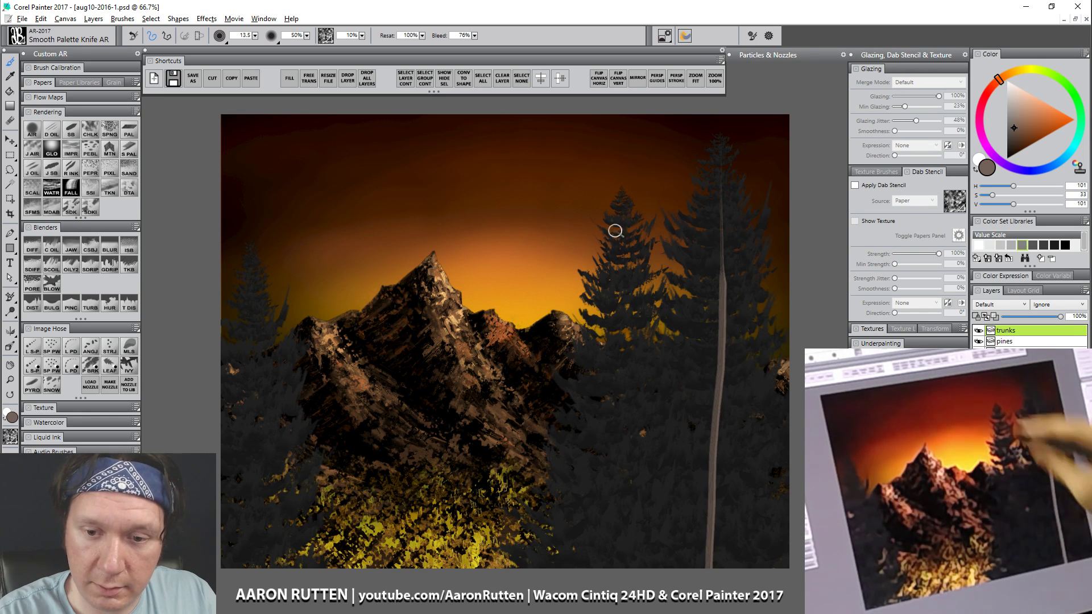
left_click_drag(620, 194, 615, 568)
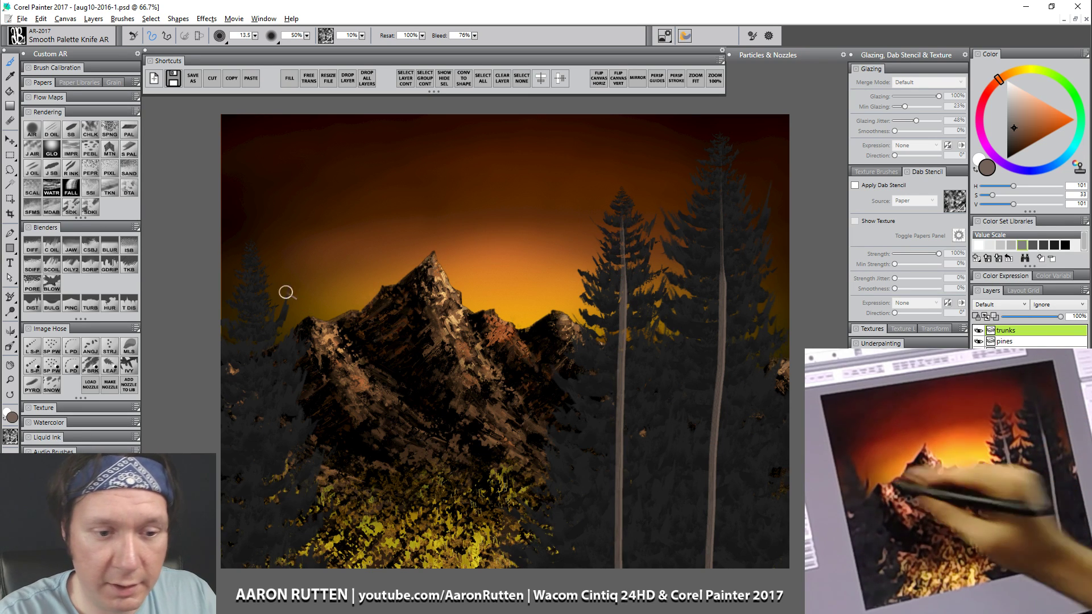
left_click_drag(251, 244, 257, 568)
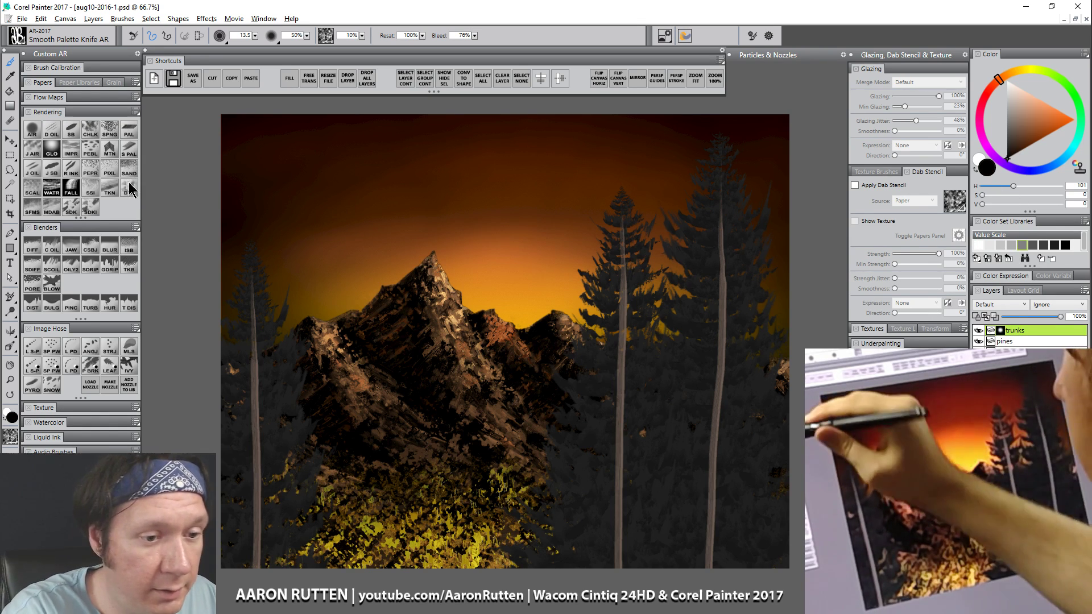
Step: Select the Smooth Dab Knife AR brush and hide the upper trunk of the middle pine by painting black on the trunks layer mask
left_click(71, 211)
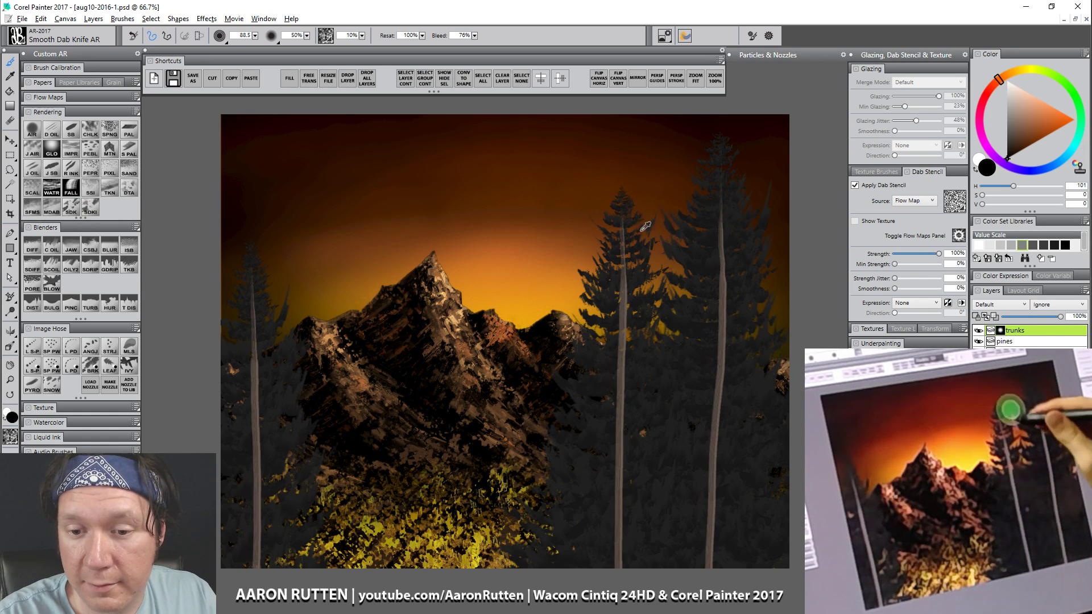
left_click_drag(626, 233, 624, 273)
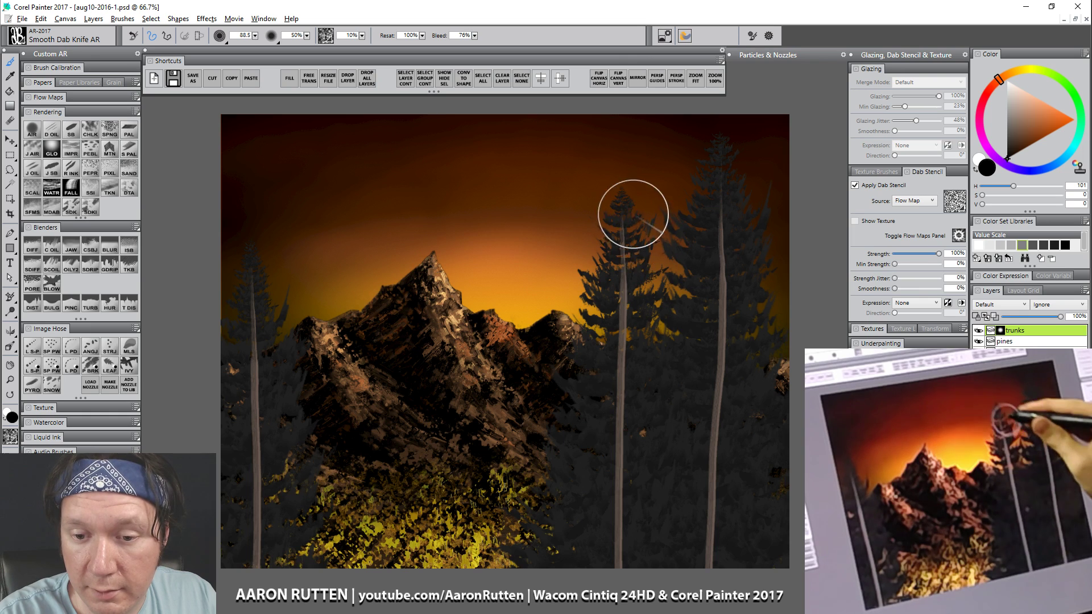
left_click_drag(630, 216, 623, 317)
left_click_drag(621, 232, 602, 458)
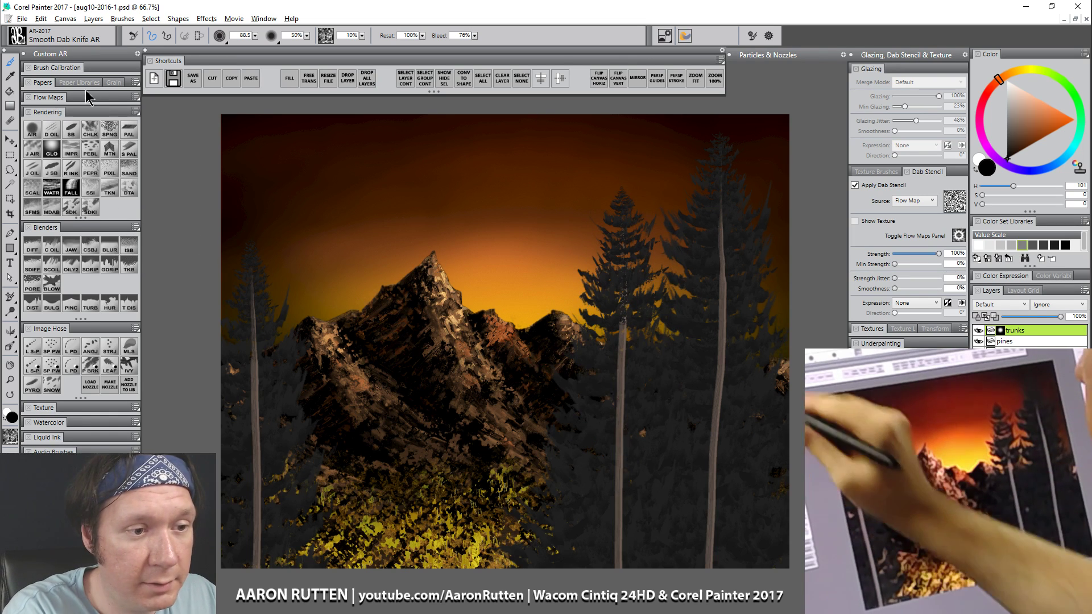
Step: Choose the Clouds flow map for the dab stencil and reduce its scale to 34% while breaking up the trunks on the mask
left_click(49, 98)
left_click(109, 121)
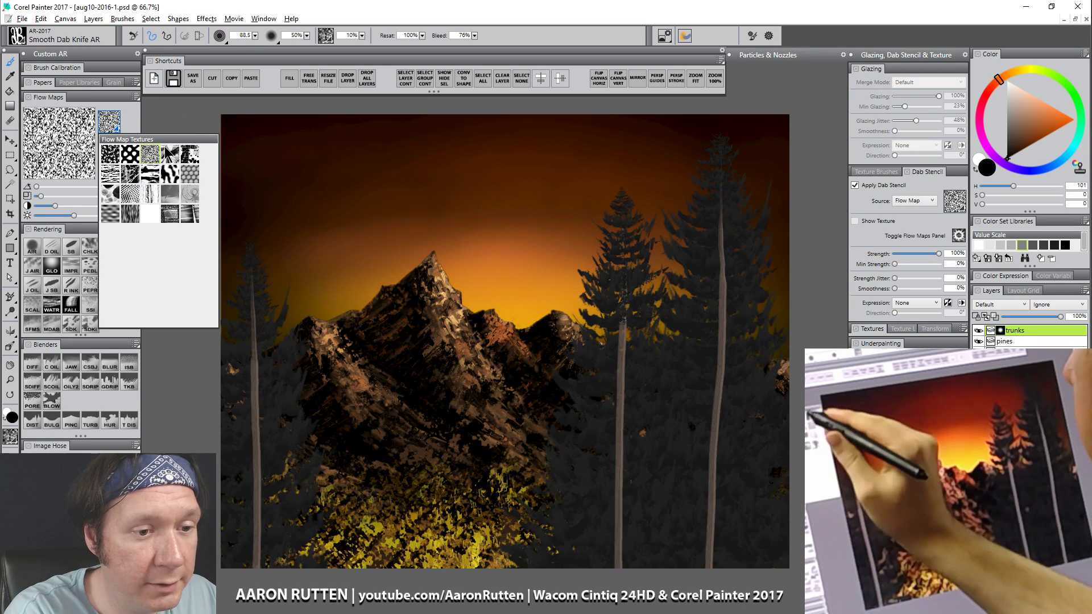
left_click(112, 159)
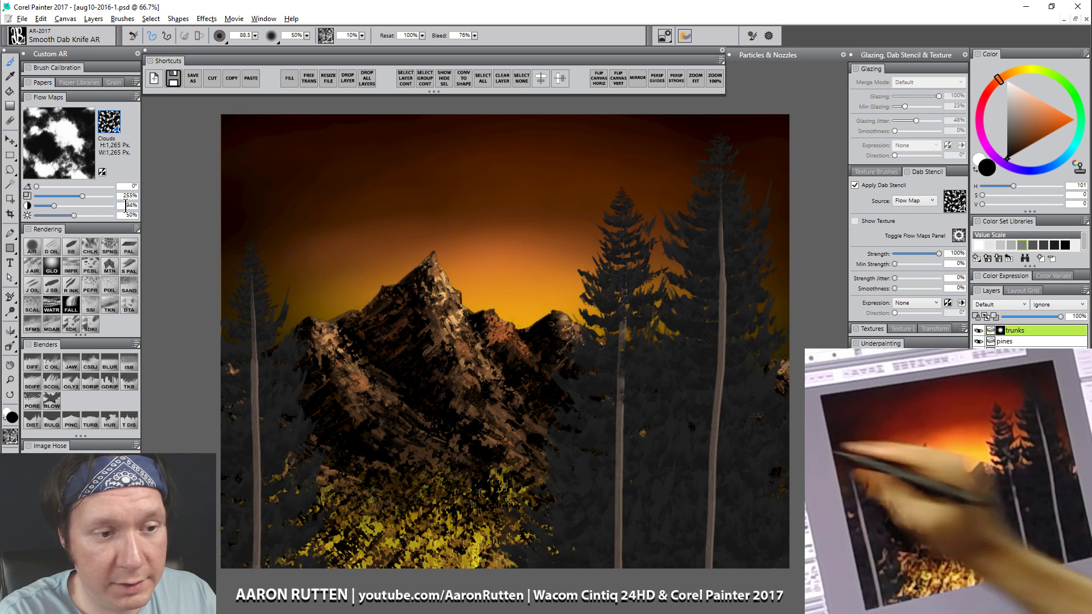
left_click(55, 196)
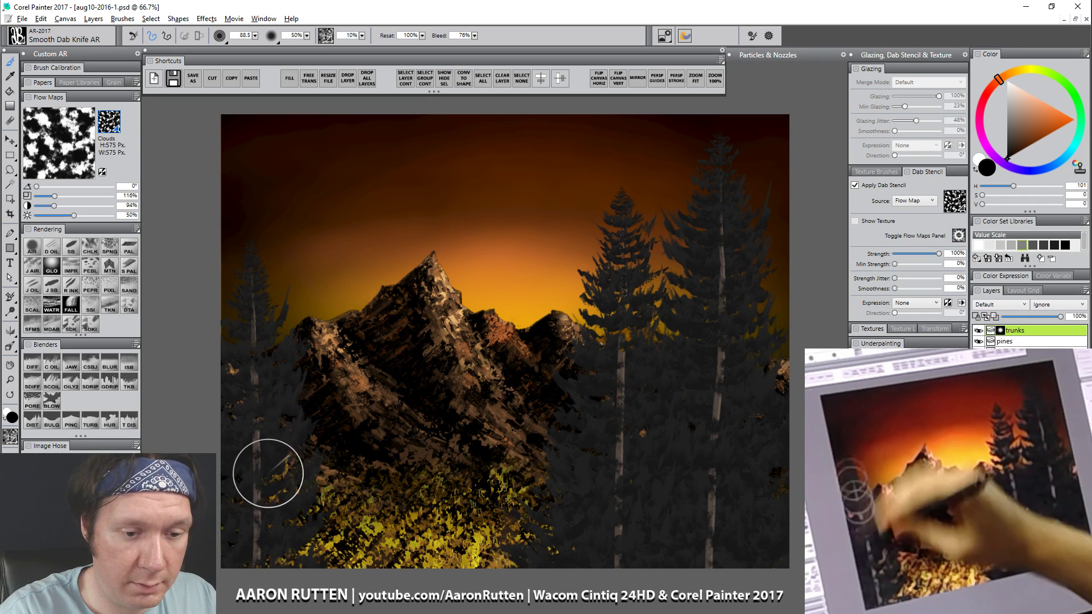
left_click_drag(55, 196, 45, 195)
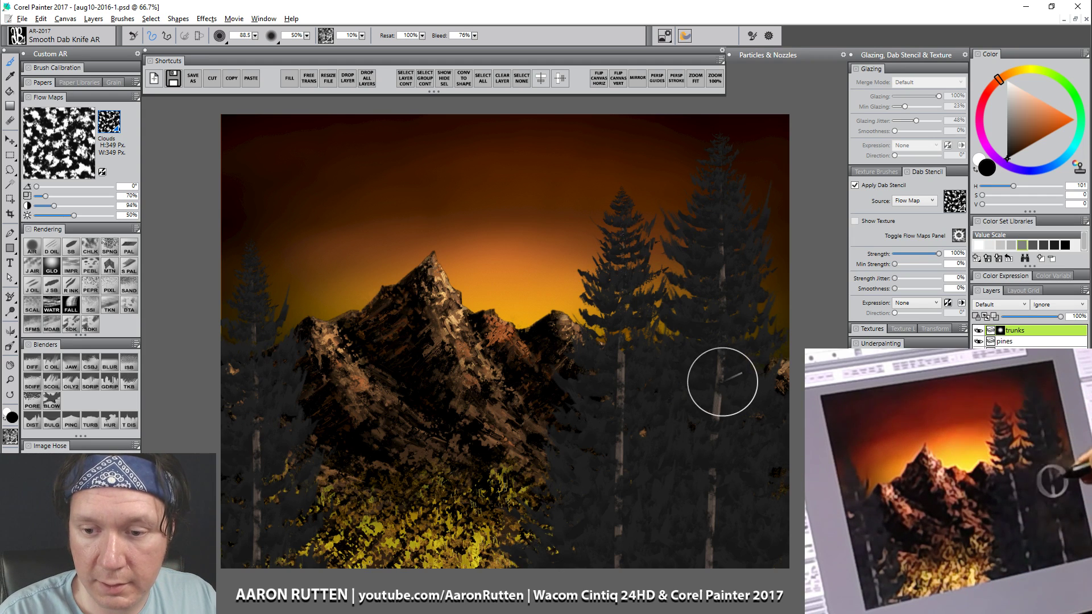
left_click_drag(45, 195, 38, 196)
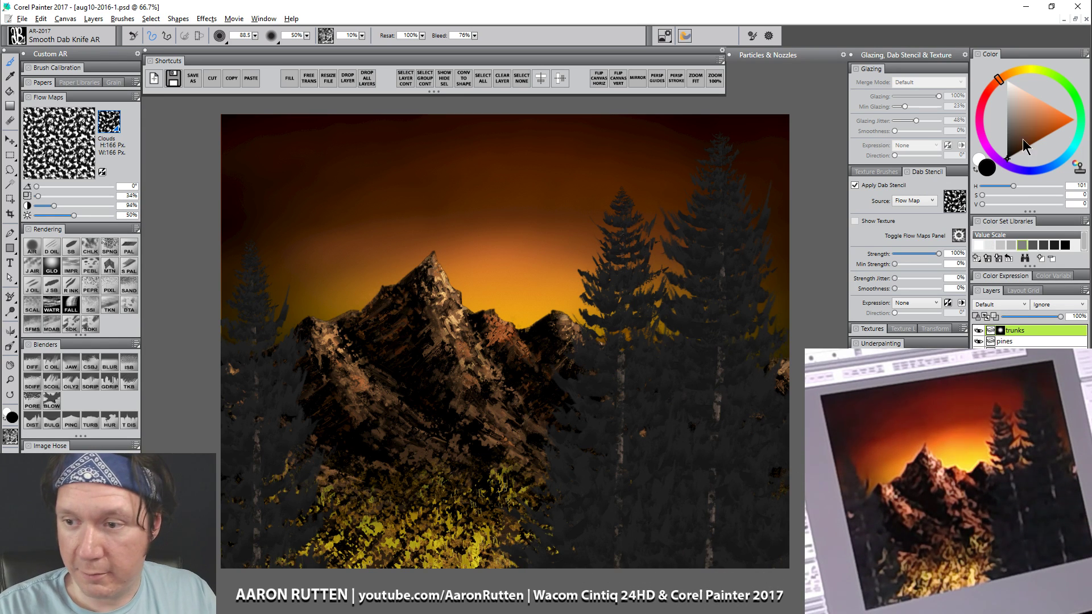
Step: Reveal parts of the left pine's trunk by painting white on the mask at brush size 47, and undo the stroke on the middle pine
key("[")
key("[")
key("[")
key("[")
key("[")
key("[")
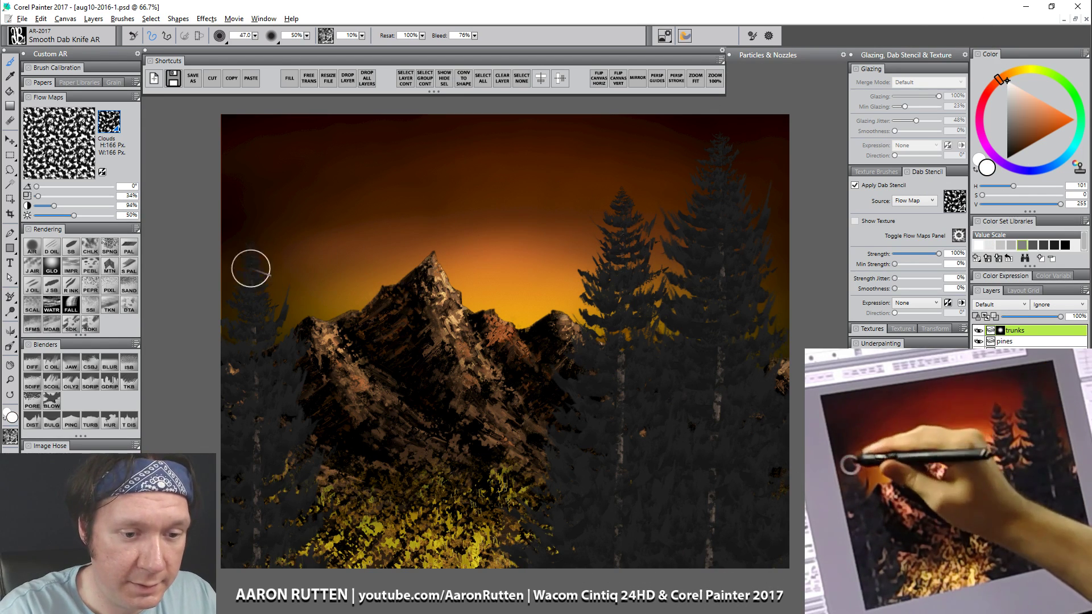
left_click_drag(251, 295, 251, 349)
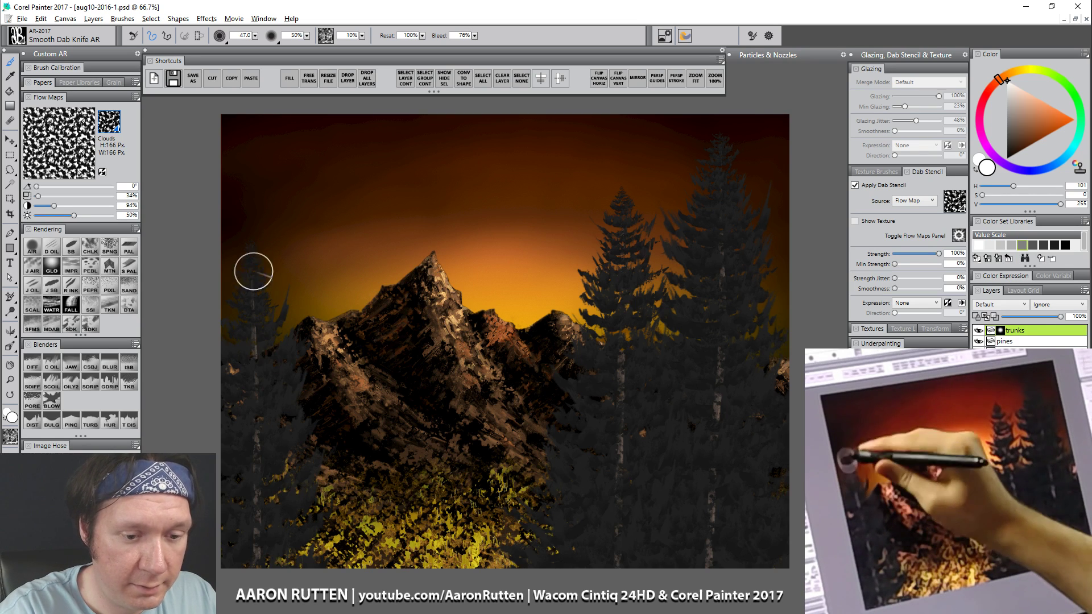
left_click_drag(254, 268, 258, 501)
mouse_move(624, 246)
left_mouse_down()
mouse_move(631, 337)
mouse_move(621, 260)
mouse_move(623, 248)
mouse_move(623, 269)
mouse_move(635, 232)
mouse_move(598, 228)
left_mouse_up()
key("ctrl+z")
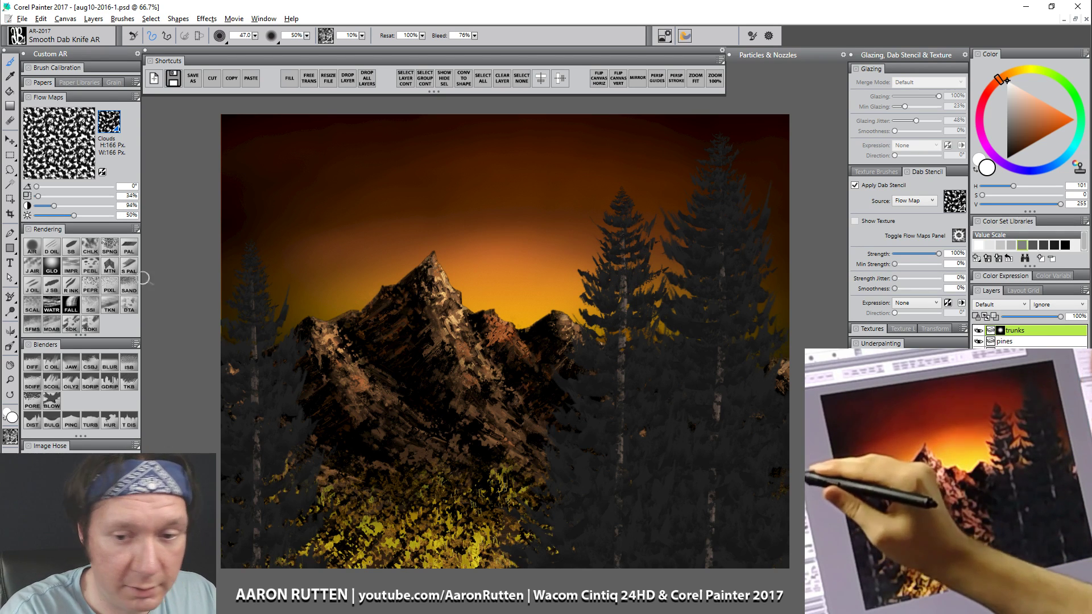
Step: Reveal more of the middle pine's upper trunk in white on the mask with Digital Airbrush G at size 15.1, and apply the trunks layer mask
left_click(129, 266)
left_click_drag(622, 248, 624, 255)
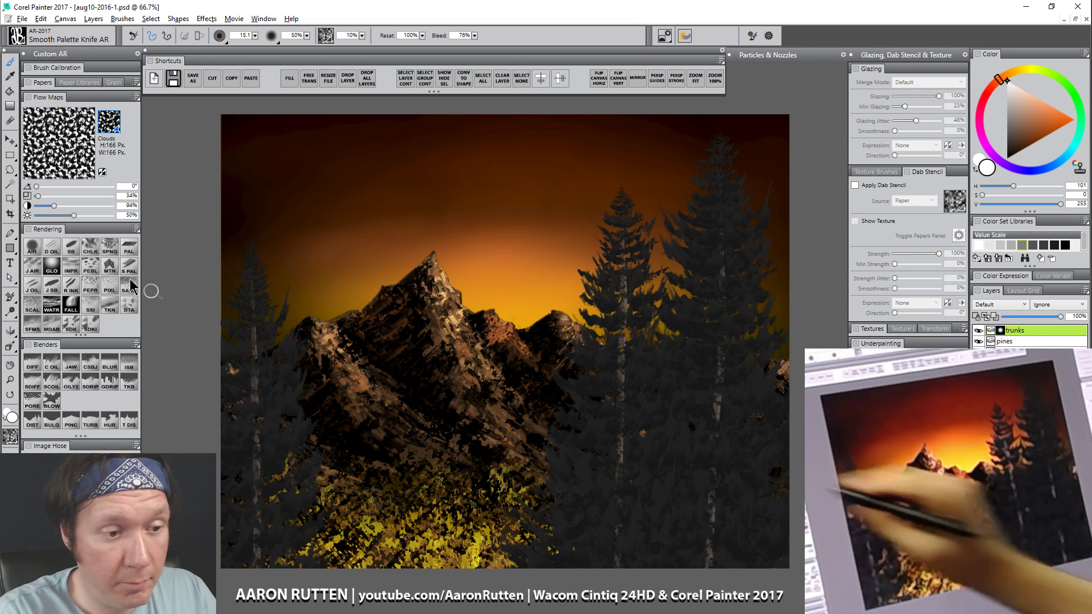
left_click(32, 247)
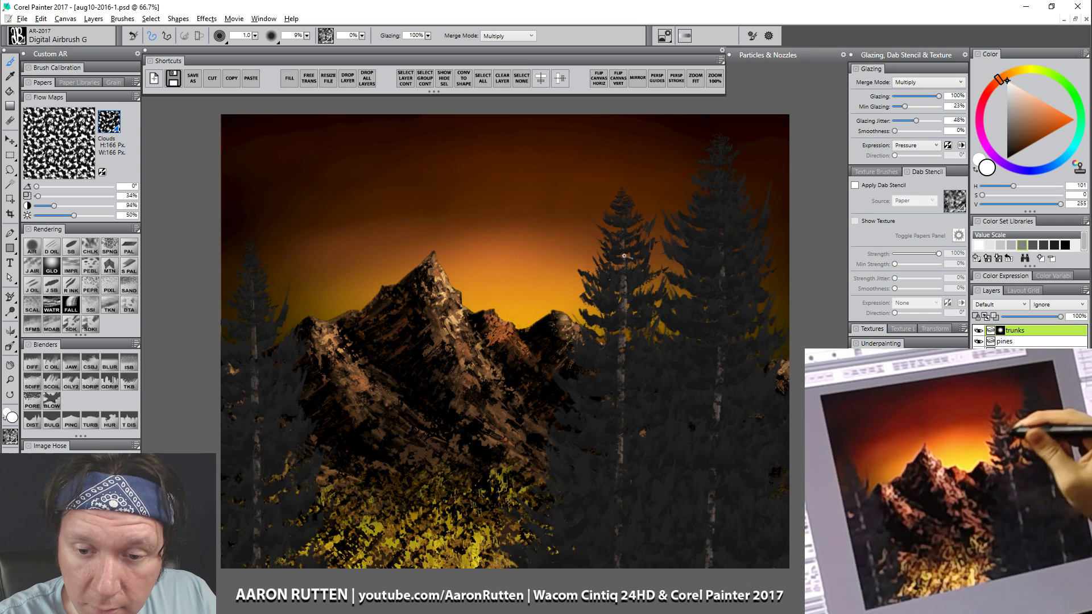
key("bracketright")
key("bracketright")
key("bracketright")
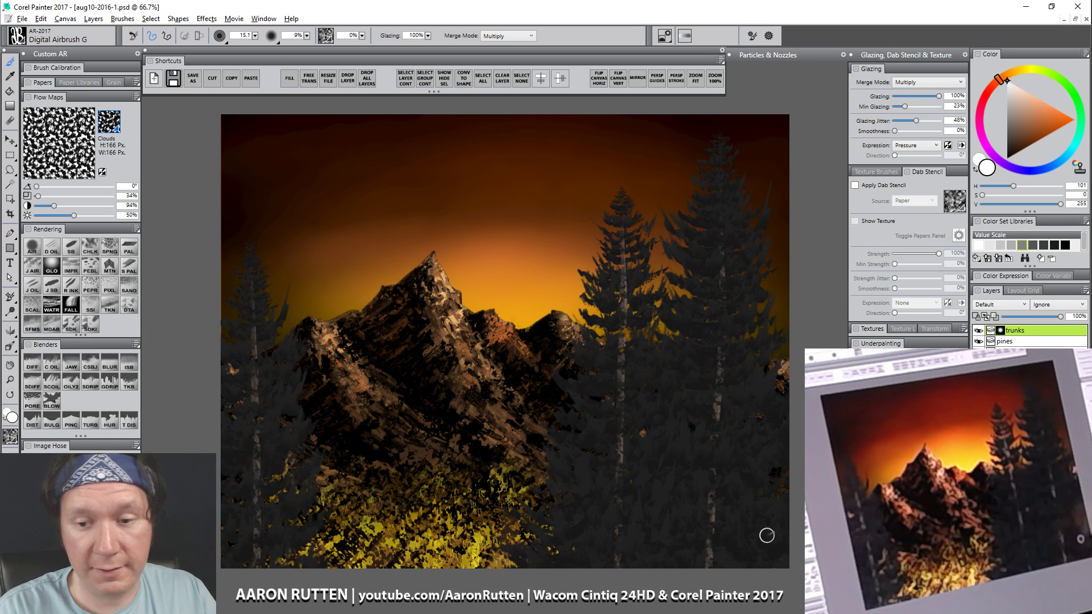
right_click(1002, 331)
left_click(938, 365)
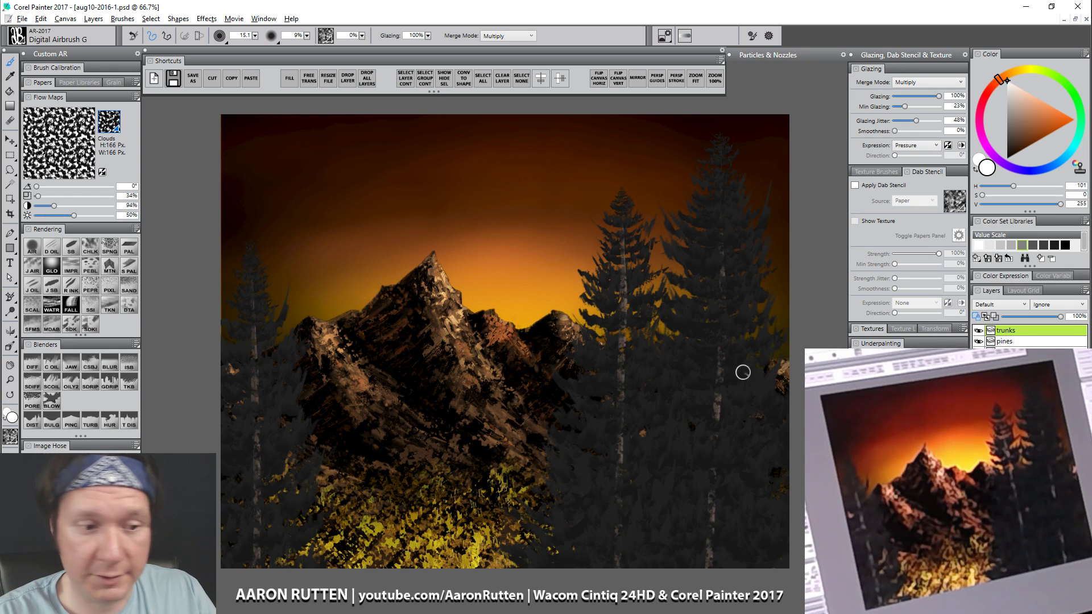
Step: Paint pale beige highlights down the trunks of all three pines with the Smooth Dab Knife AR brush at size 12.1
left_click(74, 329)
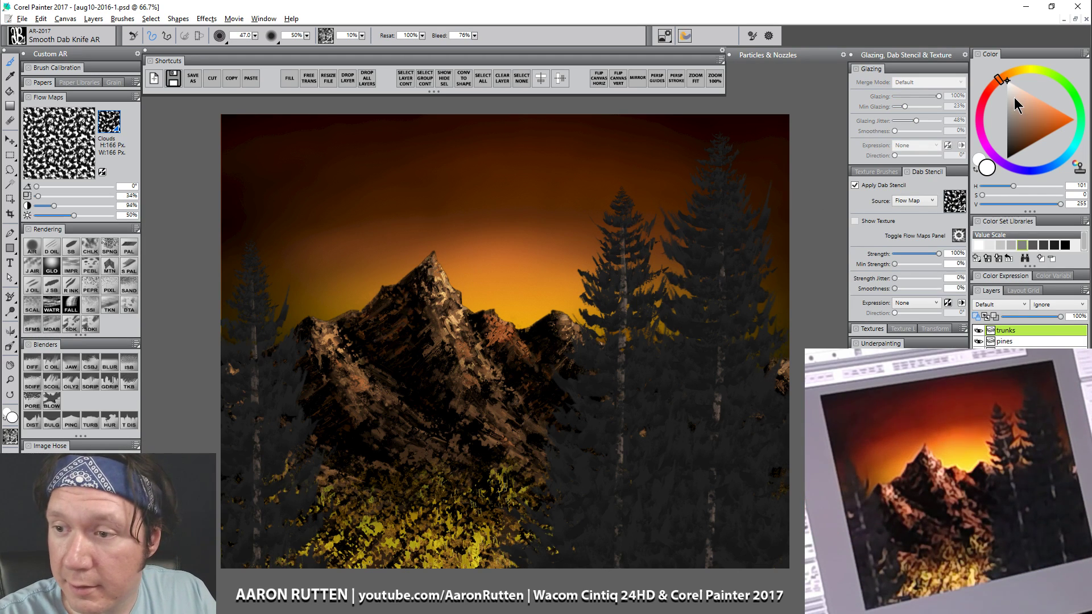
key("bracketleft")
key("bracketleft")
key("bracketleft")
key("bracketleft")
key("bracketleft")
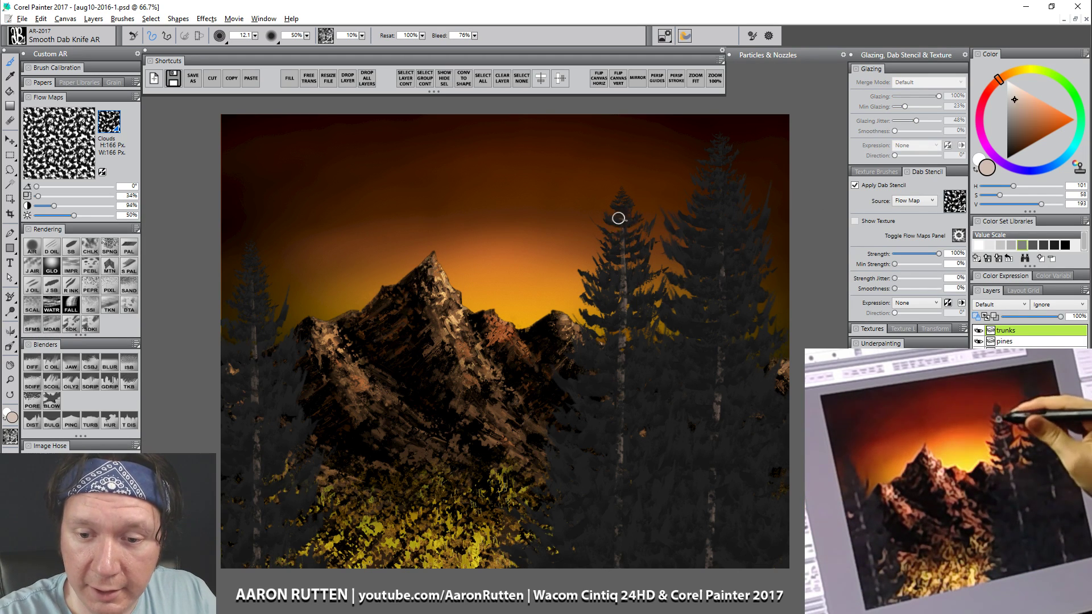
left_click_drag(616, 219, 615, 441)
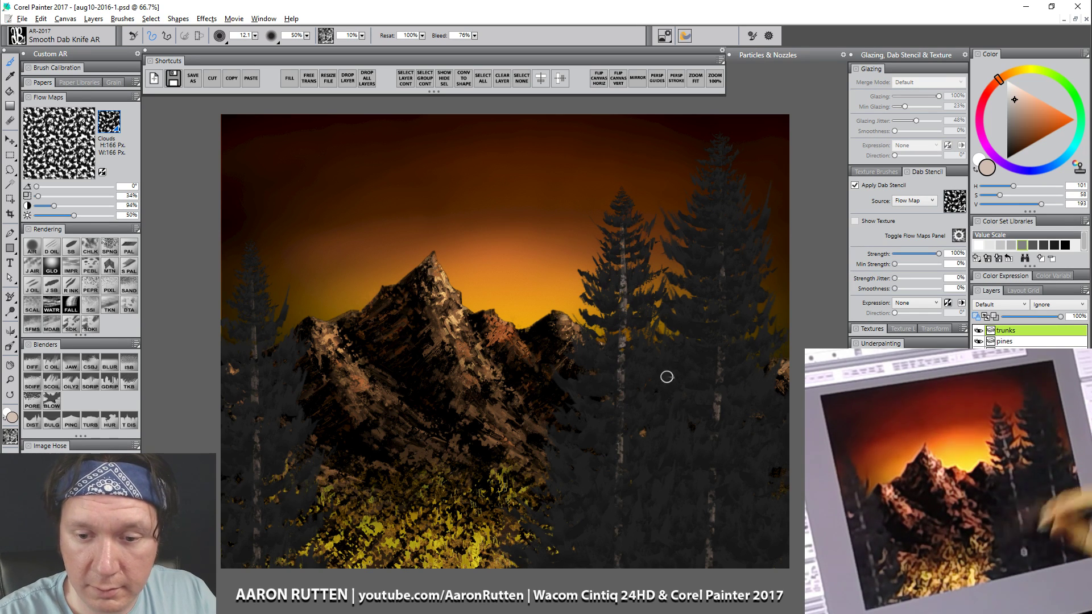
left_click_drag(719, 191, 717, 353)
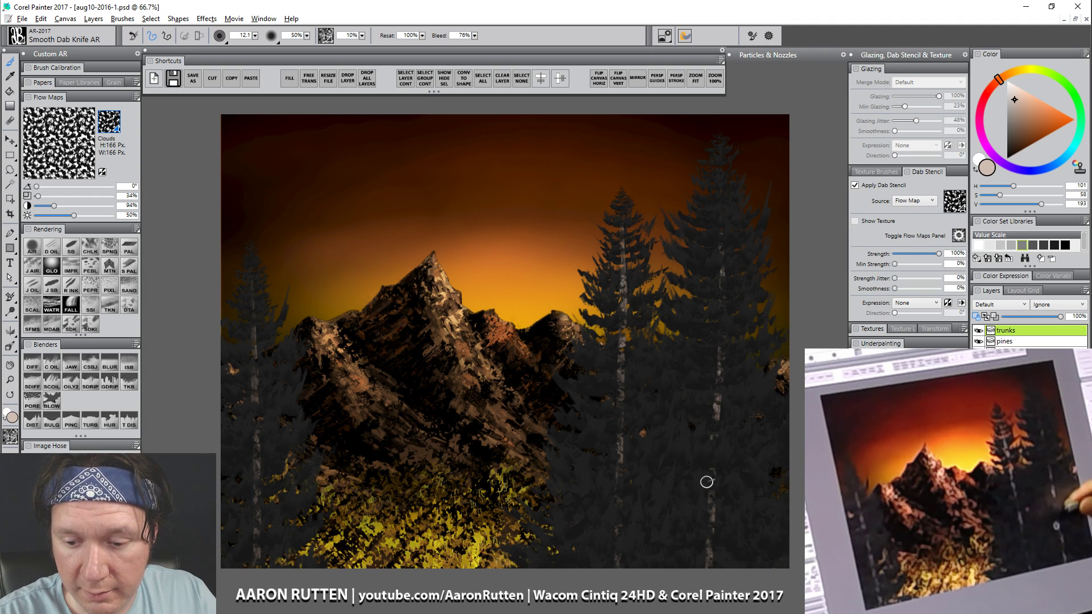
left_click_drag(251, 292, 254, 531)
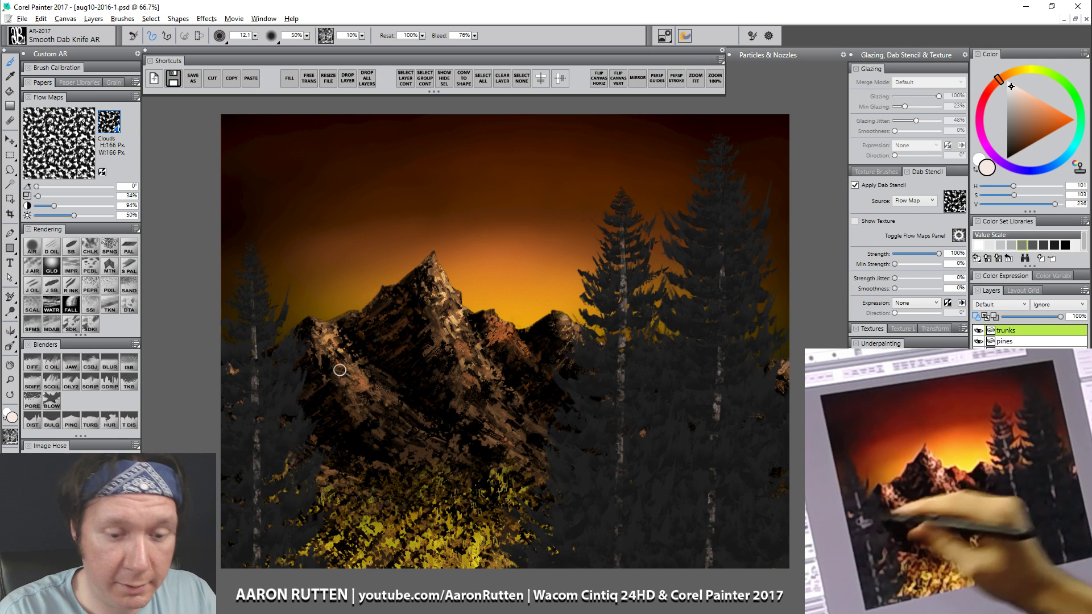
Step: Dab orange sunset light sampled from the sky onto the pine trunks at brush size 36.1, shifting the hue to 102
left_click_drag(274, 306, 282, 310)
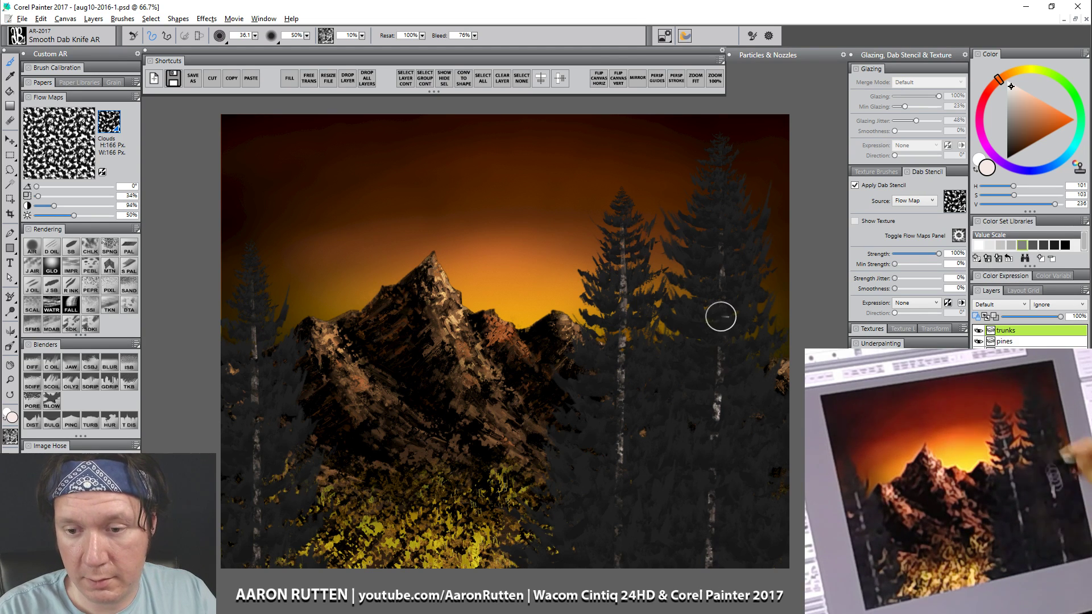
left_click(548, 277, "alt")
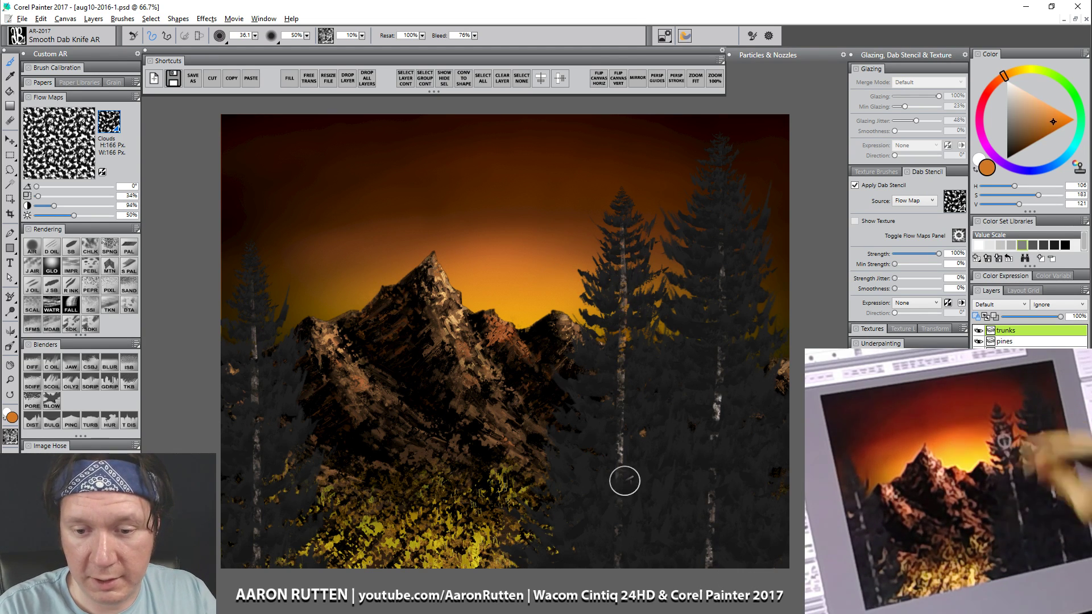
left_click(524, 319, "alt")
left_click(697, 249, "alt")
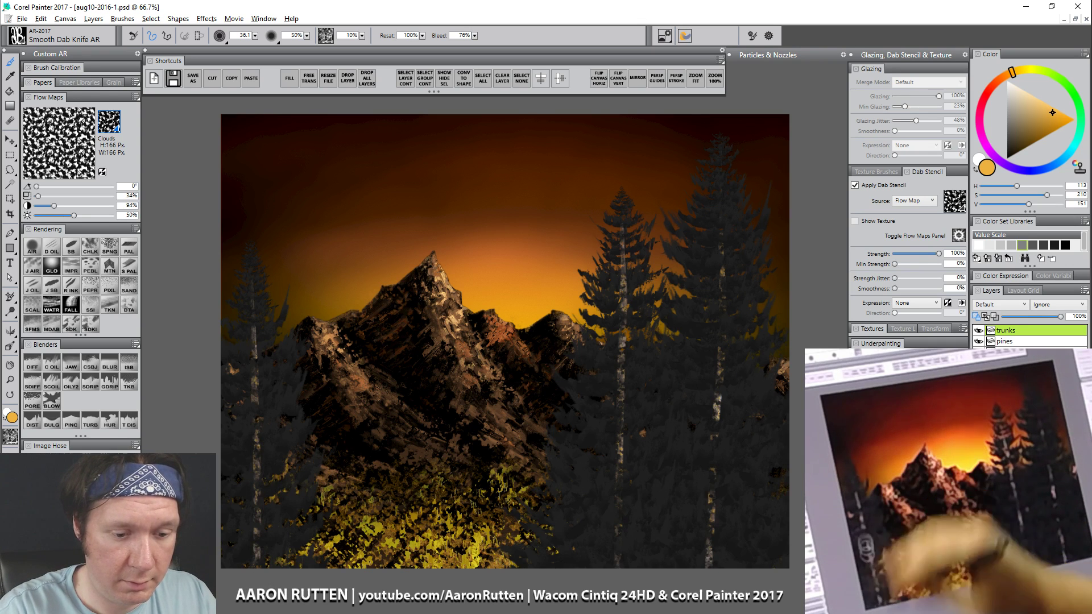
left_click(1001, 79)
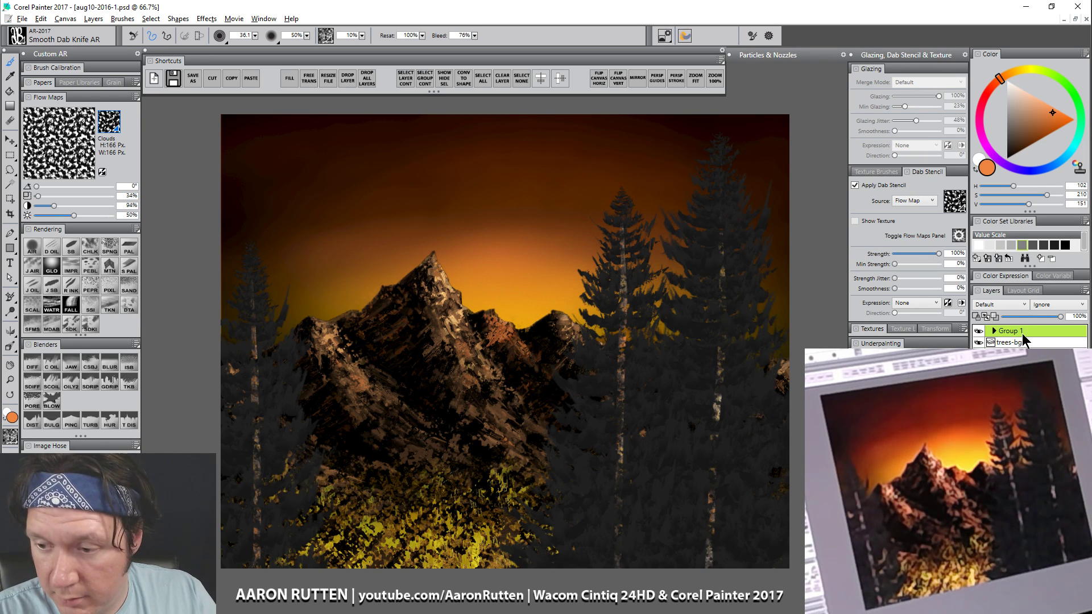
Step: Name the tree layer group "pines" and add a layer named "foreground" inside it
type("pines")
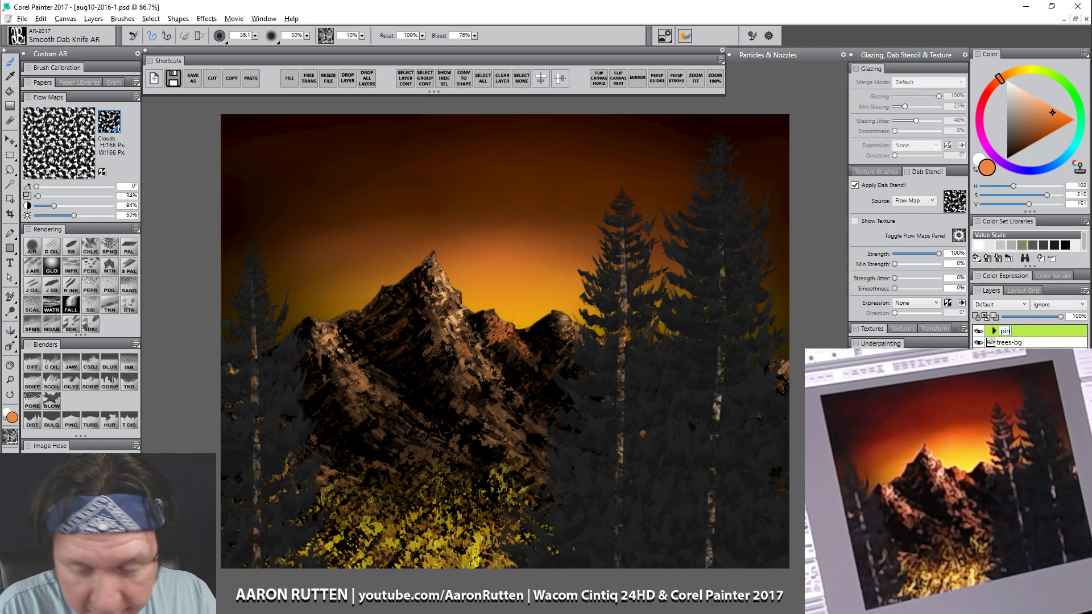
left_click(1017, 343)
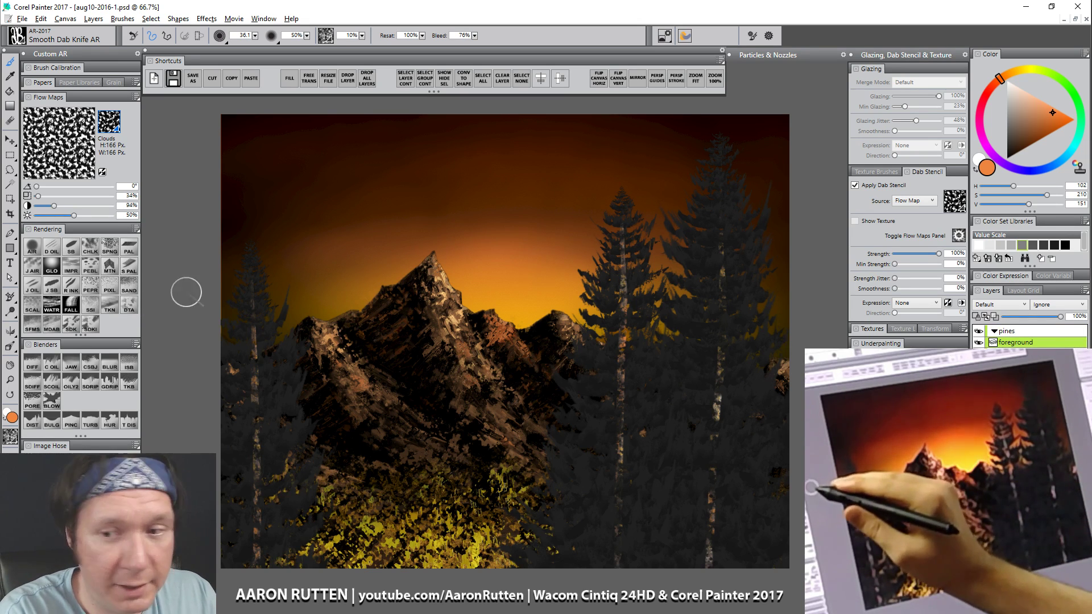
Step: Select the Linear-Size-P Angle-D Color Image Hose brush and mix a muted teal of H 213, S 48, V 104
left_click(796, 56)
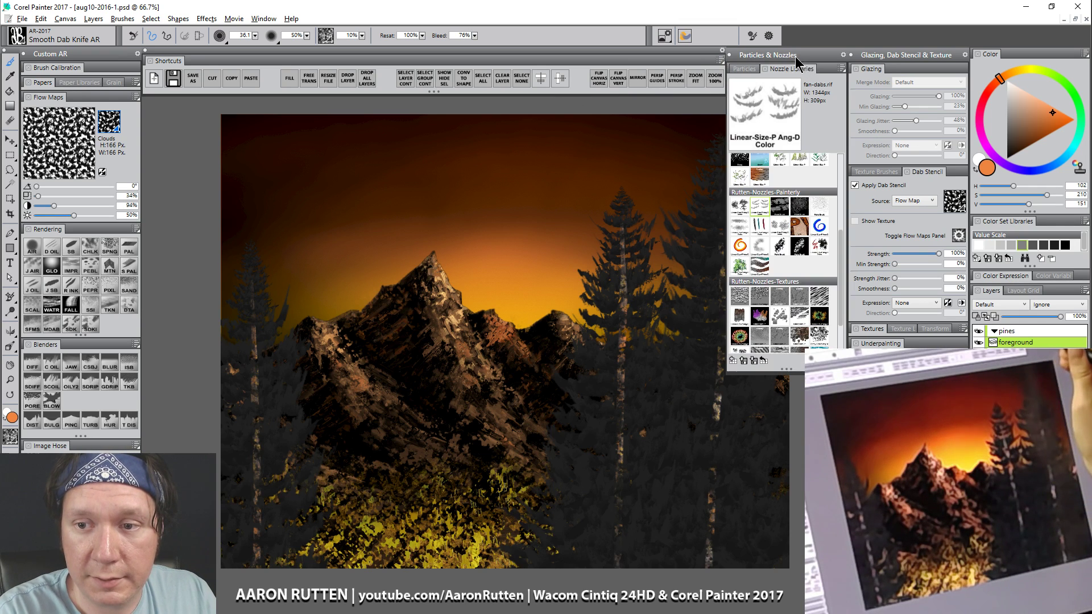
left_click(803, 55)
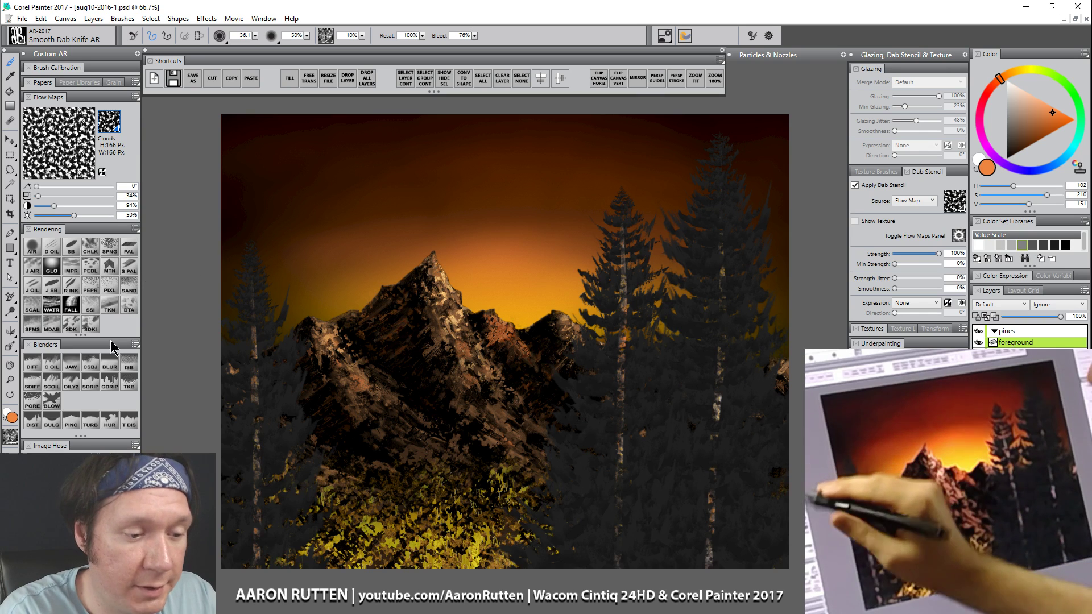
left_click(84, 451)
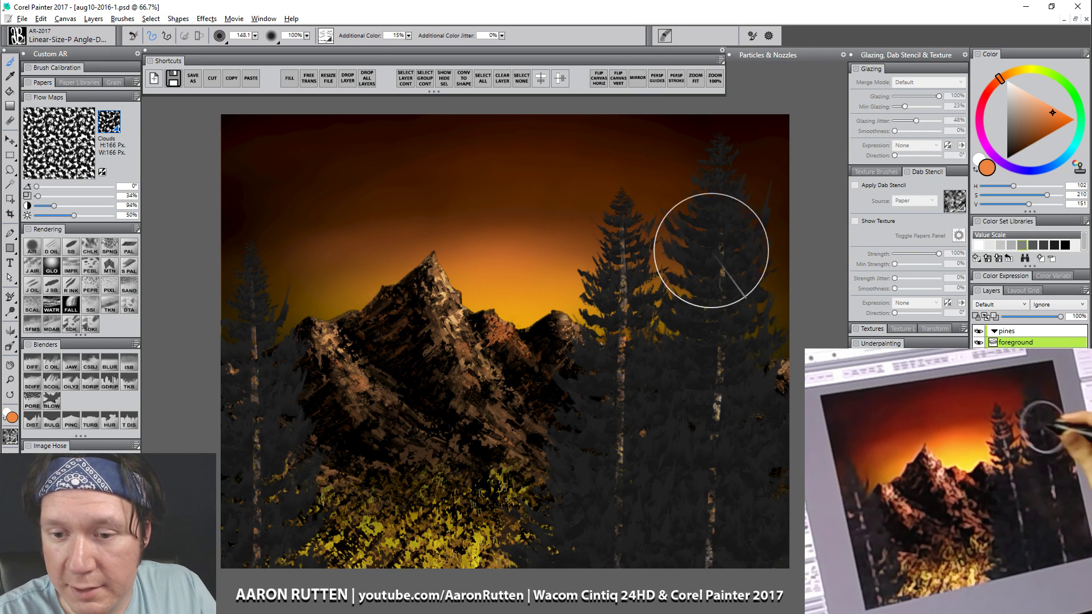
left_click(639, 218, "alt")
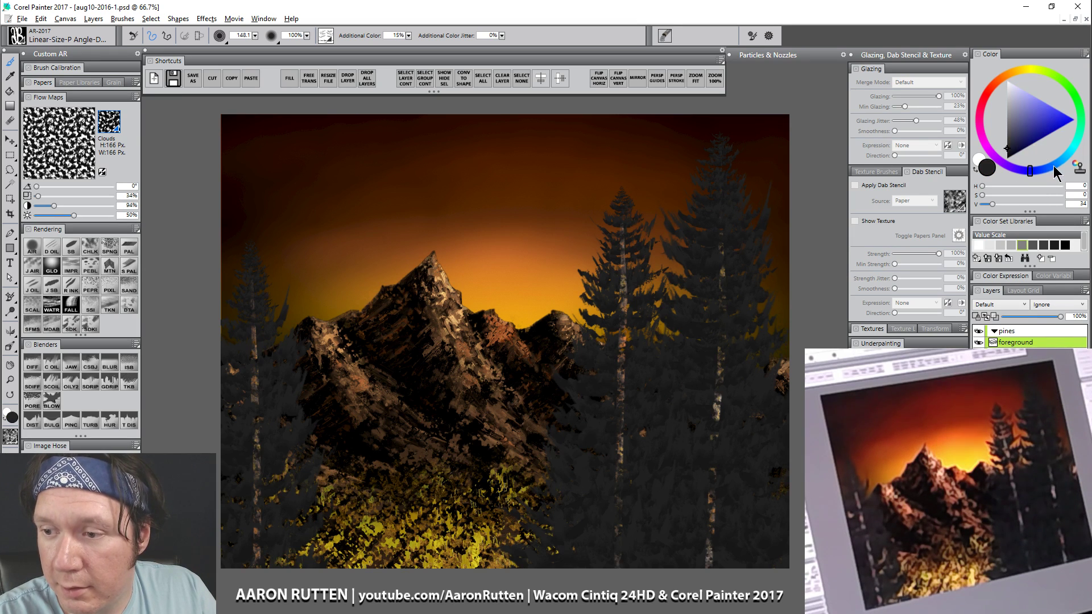
left_click(1053, 167)
left_click(1075, 149)
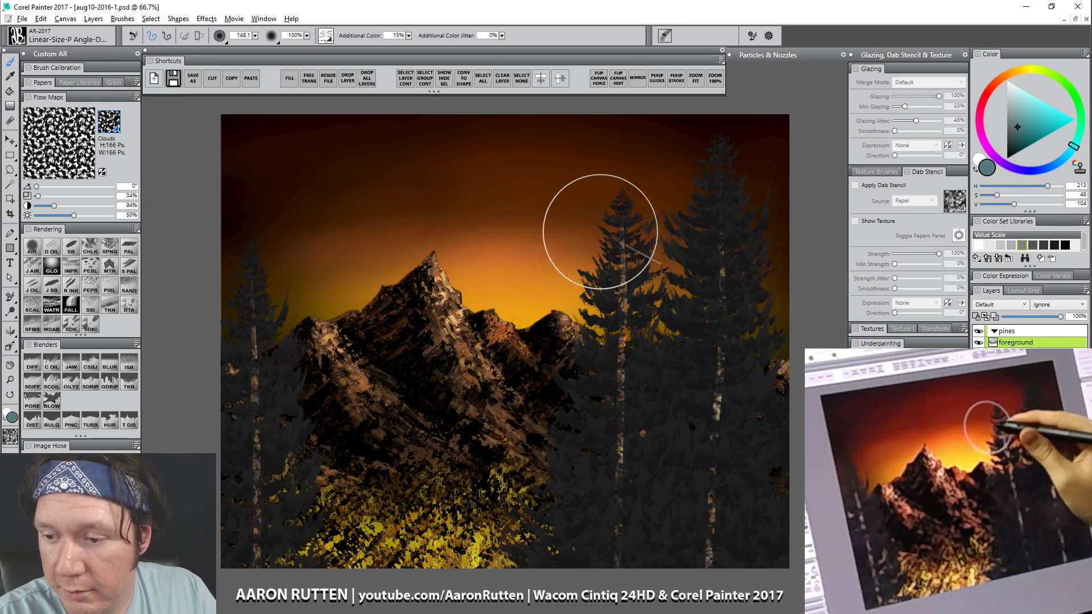
Step: Test branch strokes on the top of the middle pine, undo them, and make the teal the additional colour with white as main colour
left_click_drag(622, 180, 624, 234)
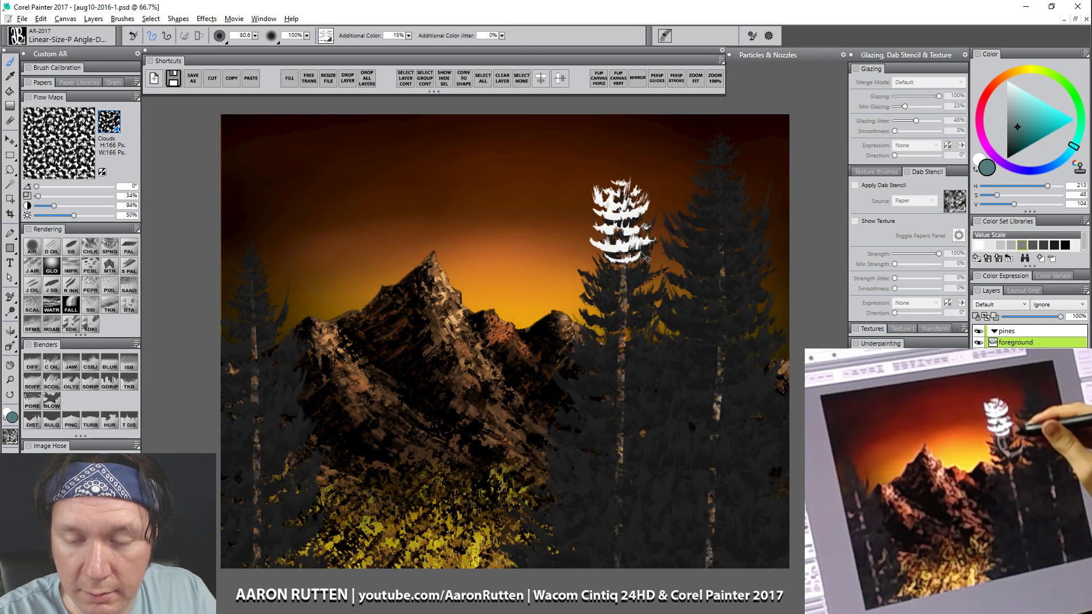
key("ctrl+z")
left_click(976, 169)
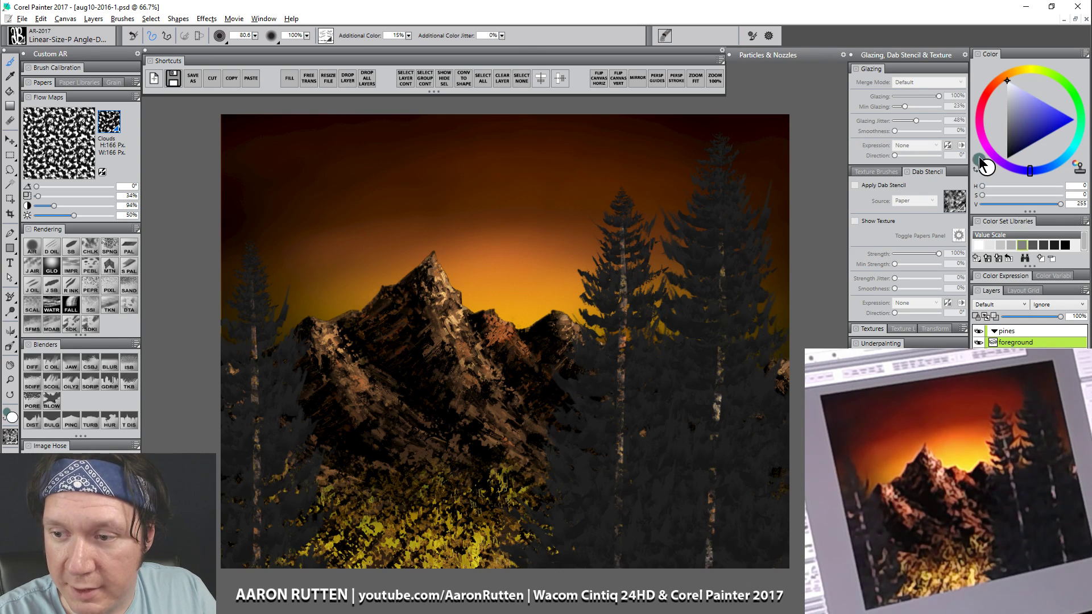
left_click(981, 161)
left_click_drag(628, 195, 639, 297)
key("ctrl+z")
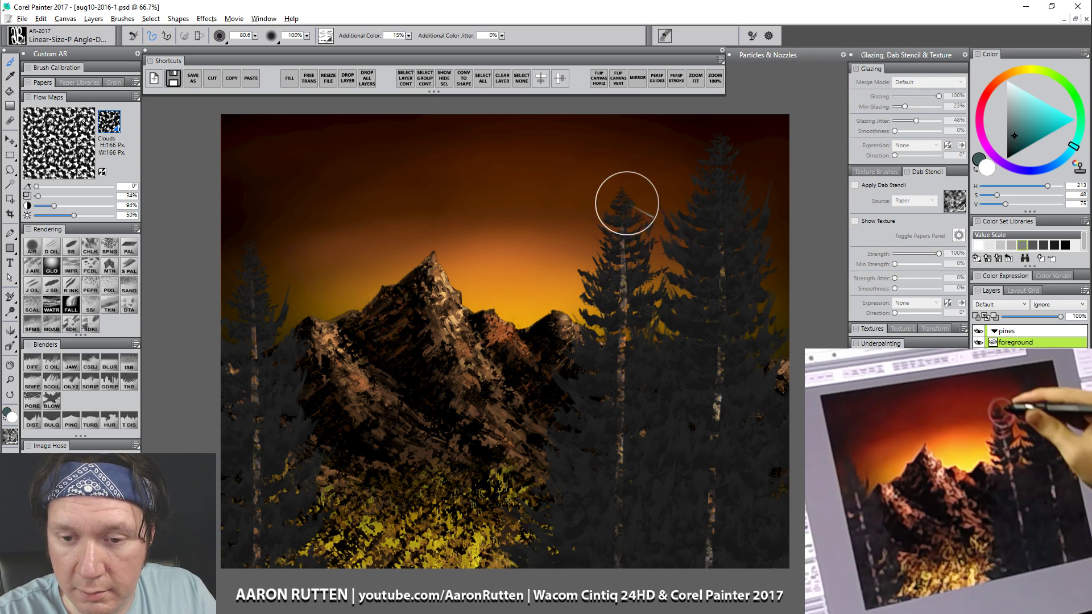
Step: Darken the additional colour to a greener teal of H 201, S 47, V 30 while testing branch strokes on the middle pine
left_click(1013, 145)
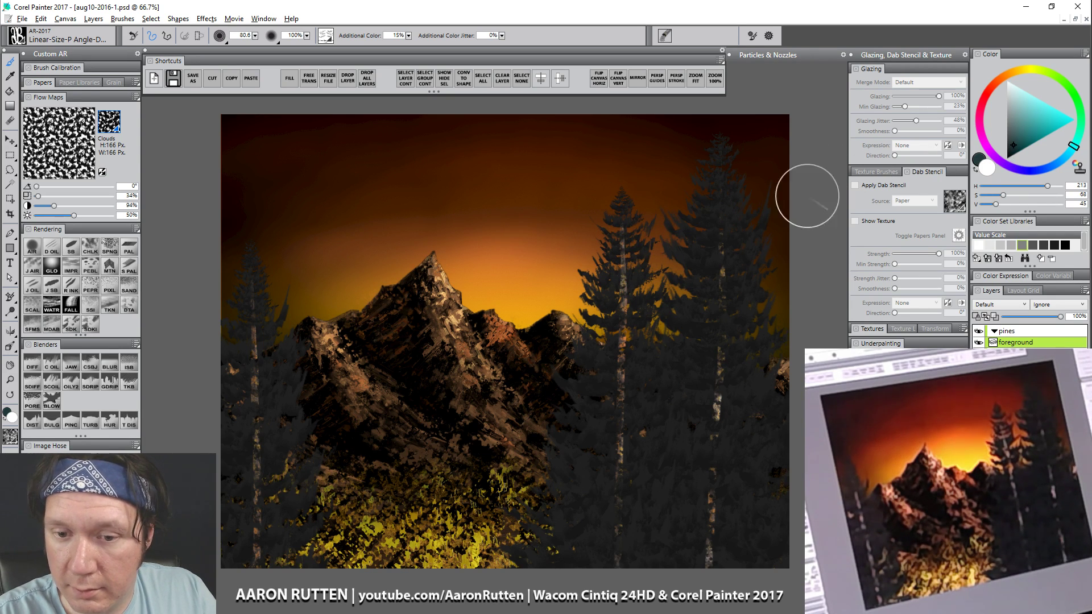
left_click_drag(623, 190, 626, 284)
key("ctrl+z")
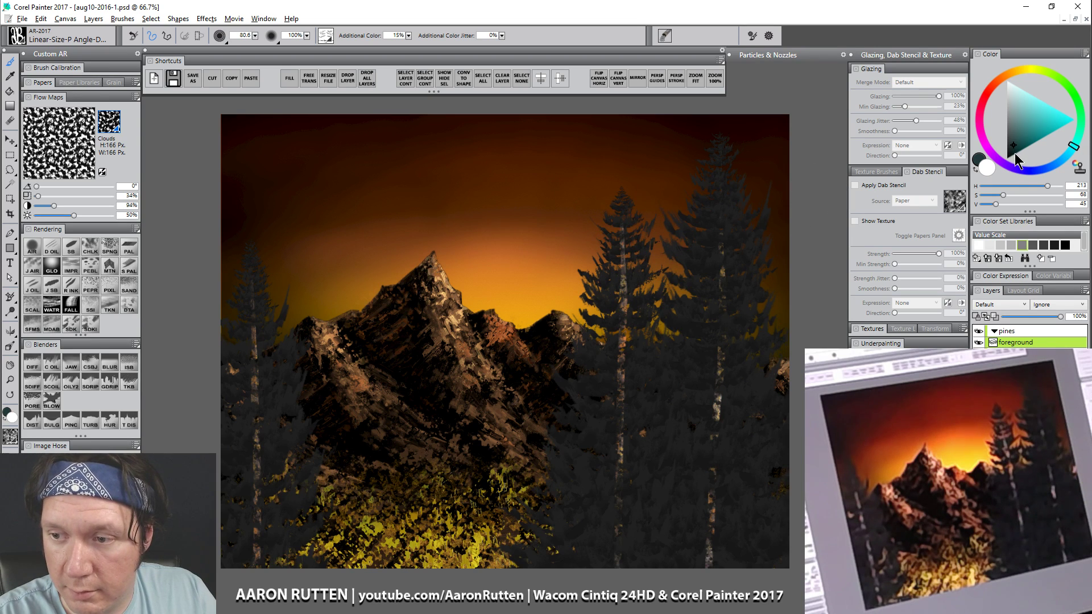
left_click(1015, 153)
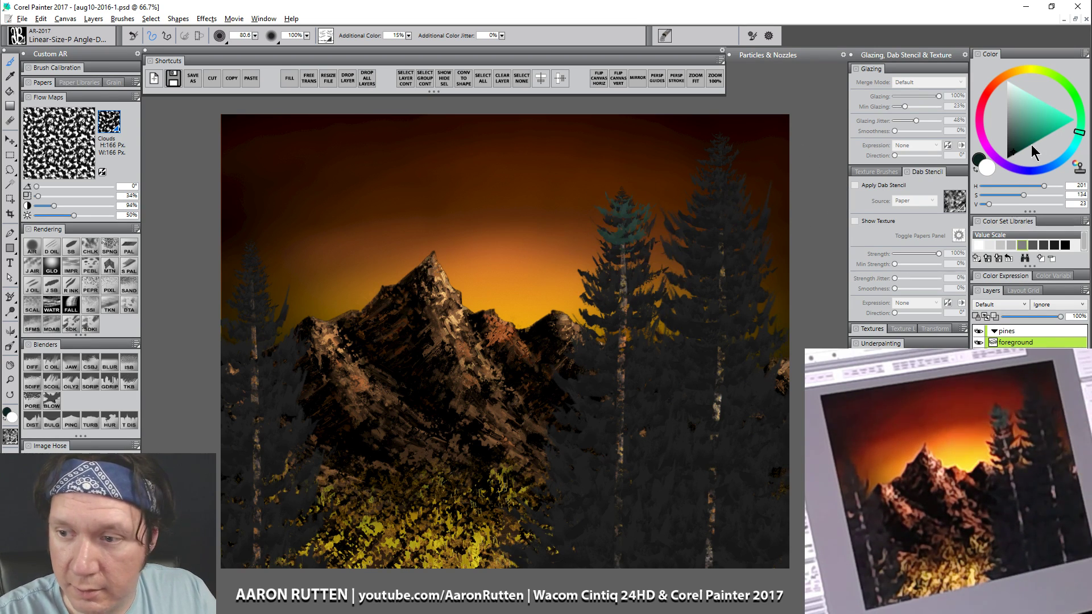
left_click(1012, 149)
left_click_drag(623, 197, 620, 244)
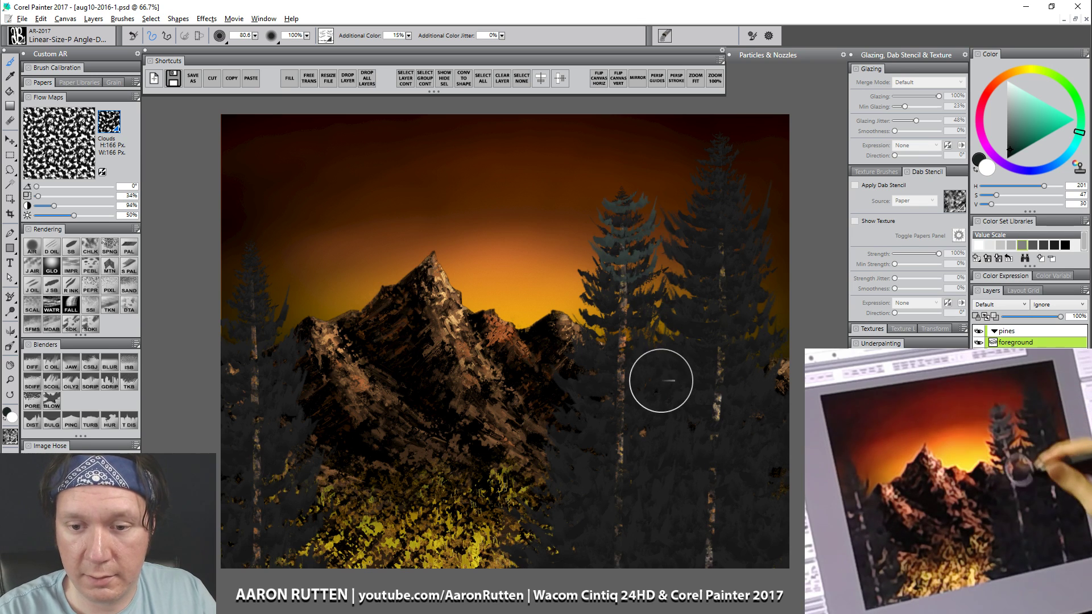
Step: Paint dark teal branches down the middle pine, enlarging the brush from 43.7 at the tip to 190.3 at the base
left_click_drag(636, 207, 632, 189)
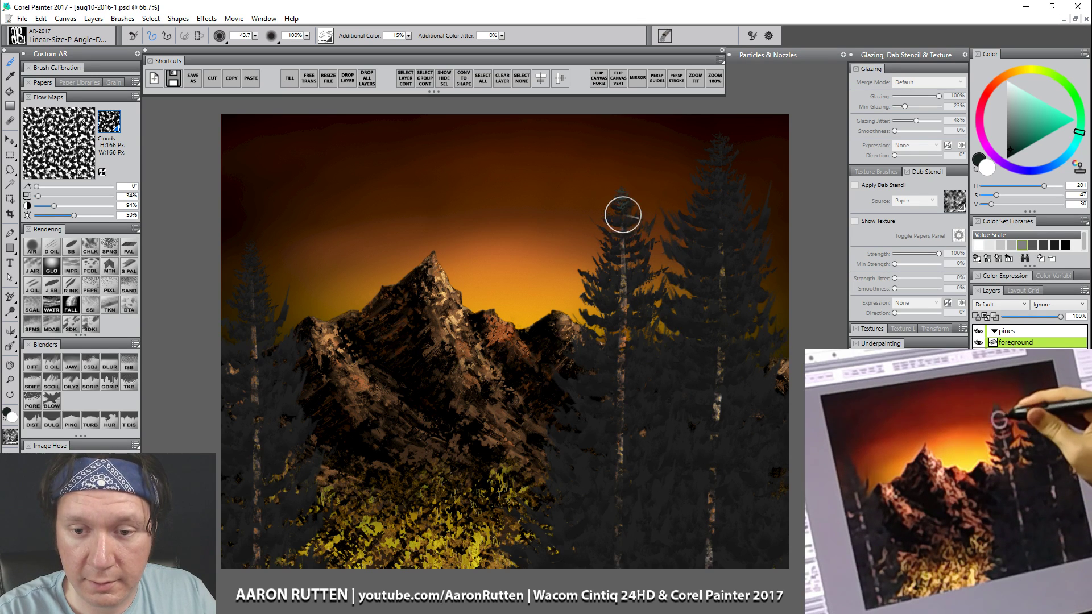
left_click_drag(621, 262, 621, 231)
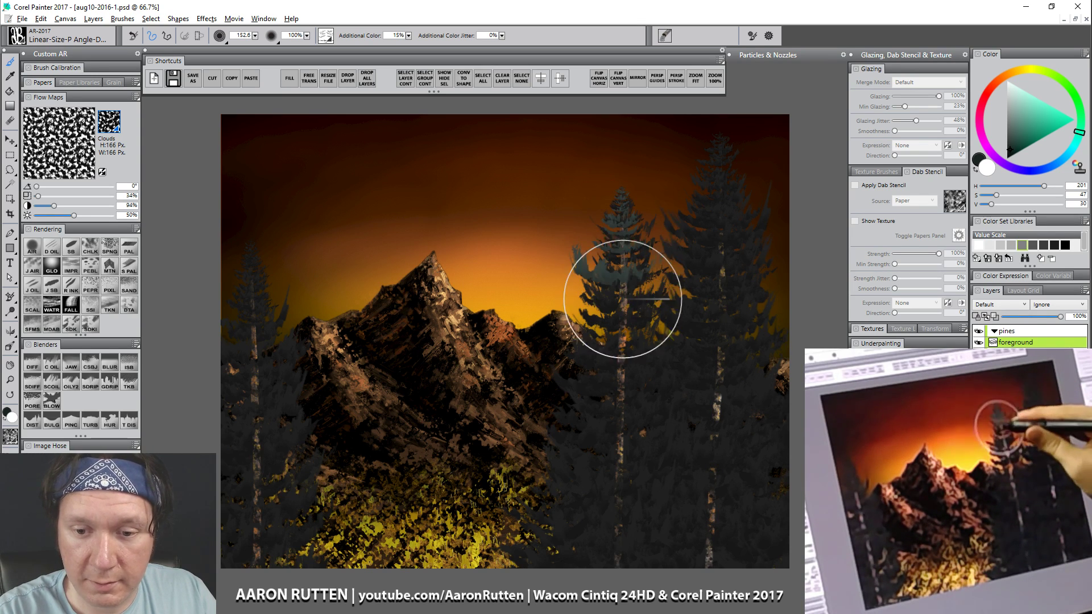
left_click_drag(626, 272, 627, 307)
mouse_move(624, 279)
left_mouse_down()
mouse_move(625, 329)
mouse_move(622, 321)
left_mouse_up()
mouse_move(615, 327)
left_mouse_down()
mouse_move(628, 409)
mouse_move(629, 361)
left_mouse_up()
key("bracketright")
mouse_move(639, 500)
left_mouse_down()
mouse_move(625, 368)
mouse_move(631, 522)
mouse_move(604, 461)
mouse_move(618, 367)
mouse_move(631, 508)
mouse_move(606, 462)
mouse_move(602, 513)
mouse_move(657, 500)
mouse_move(664, 439)
mouse_move(647, 585)
mouse_move(594, 518)
mouse_move(663, 546)
left_mouse_up()
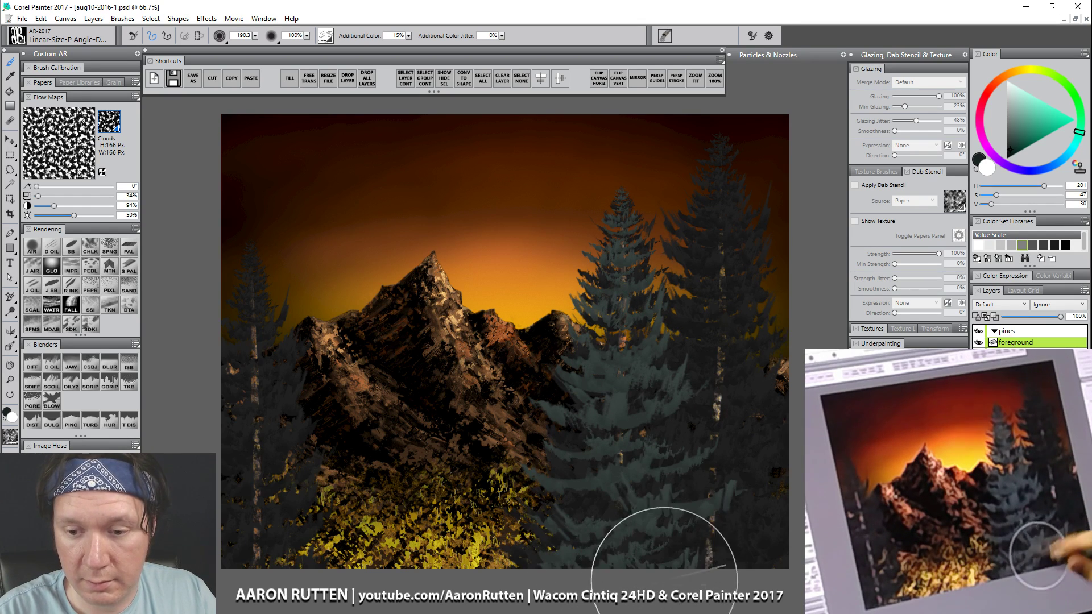
Step: Paint dark teal branches down the tall right pine, starting with a small brush and enlarging it to 192.1 at the base
key("bracketleft")
key("bracketleft")
key("bracketleft")
key("bracketleft")
key("bracketleft")
left_click_drag(721, 130, 722, 285)
key("bracketright")
left_click_drag(724, 214, 773, 214)
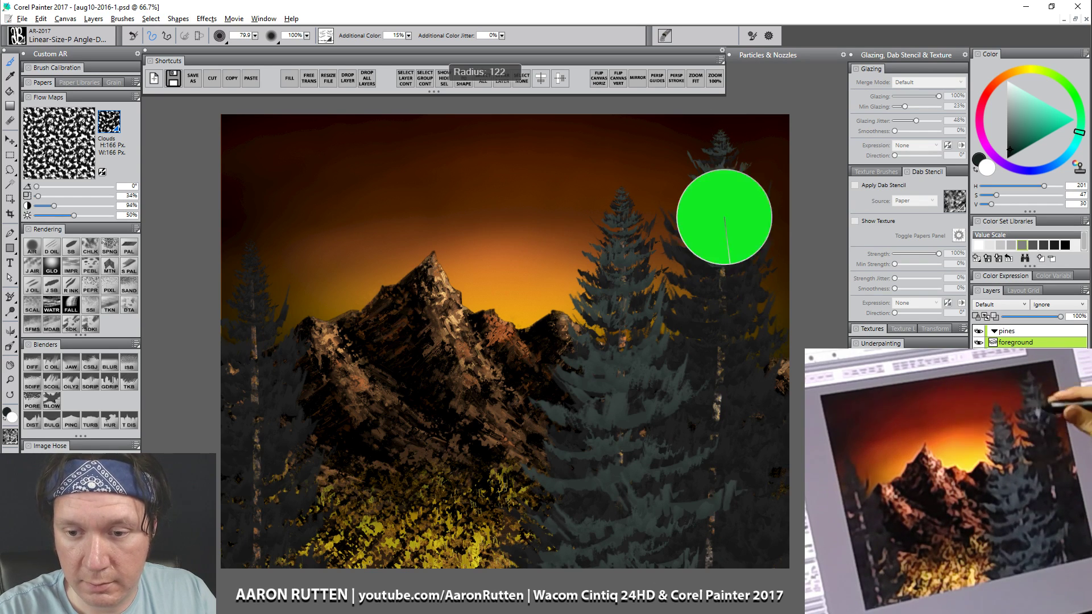
left_click_drag(719, 310, 734, 545)
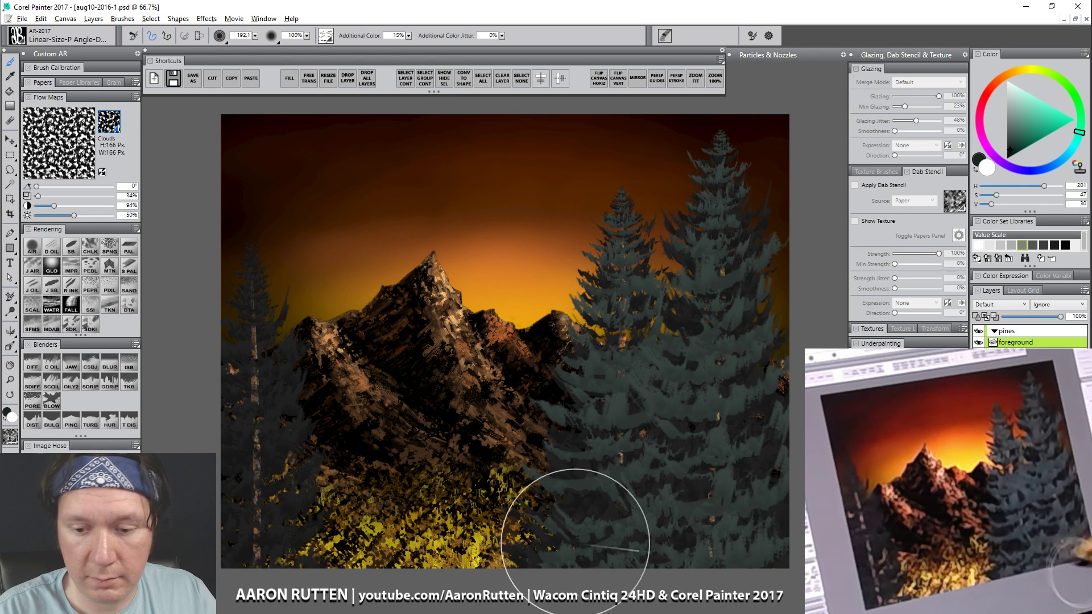
Step: Paint dark teal branches down the left pine, enlarging the brush from 59.2 to 142.4, and reduce the brush size to 15.7
key("bracketleft")
key("bracketleft")
key("bracketleft")
key("bracketleft")
key("bracketleft")
key("bracketleft")
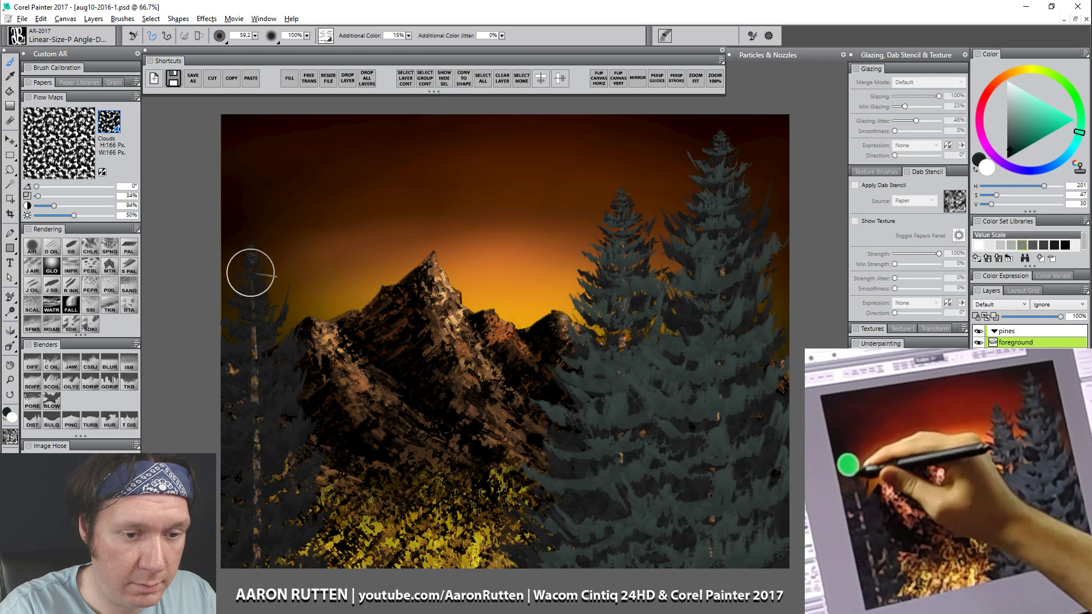
mouse_move(251, 271)
left_mouse_down()
mouse_move(270, 420)
mouse_move(264, 362)
mouse_move(265, 449)
mouse_move(256, 445)
mouse_move(279, 476)
mouse_move(262, 461)
mouse_move(277, 567)
mouse_move(245, 519)
mouse_move(287, 539)
mouse_move(297, 482)
mouse_move(265, 504)
left_mouse_up()
key("bracketright")
key("bracketright")
key("bracketright")
key("bracketright")
key("bracketright")
key("bracketleft")
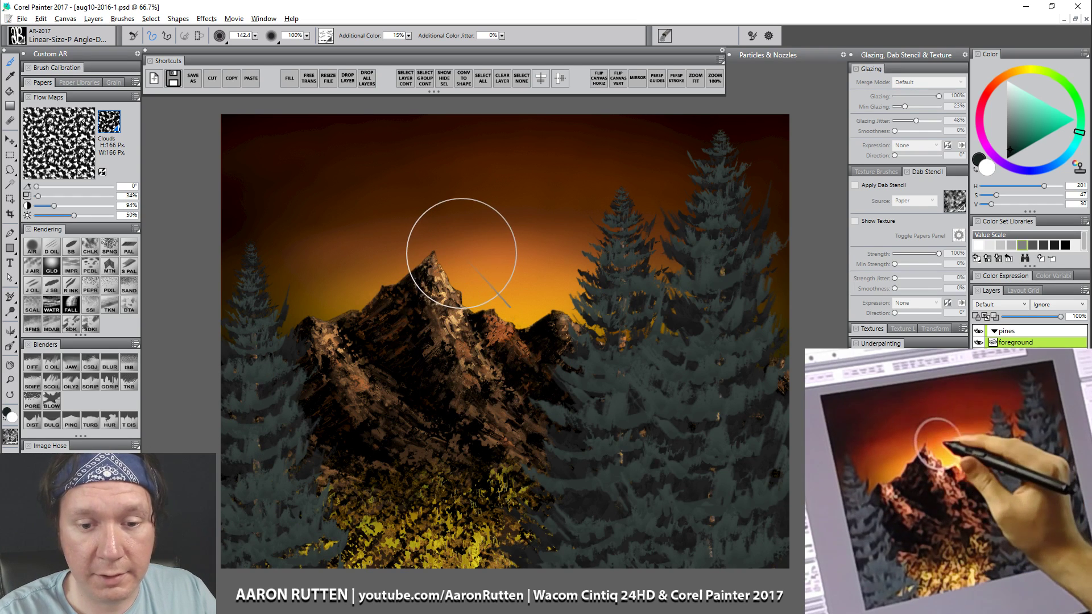
mouse_move(469, 256)
left_mouse_down()
mouse_move(473, 287)
mouse_move(470, 259)
left_mouse_up()
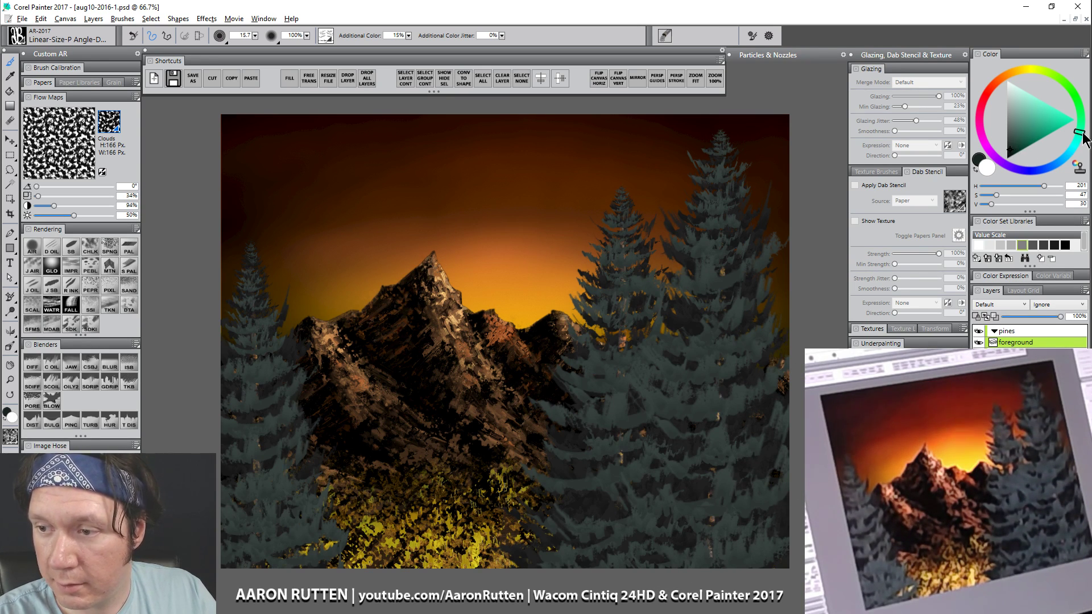
Step: Brighten the painting colour to a teal of H 197, S 62, V 58, testing a stroke near the tall right pine's tip
left_click(1012, 146)
mouse_move(729, 161)
left_mouse_down()
mouse_move(731, 188)
mouse_move(730, 165)
left_mouse_up()
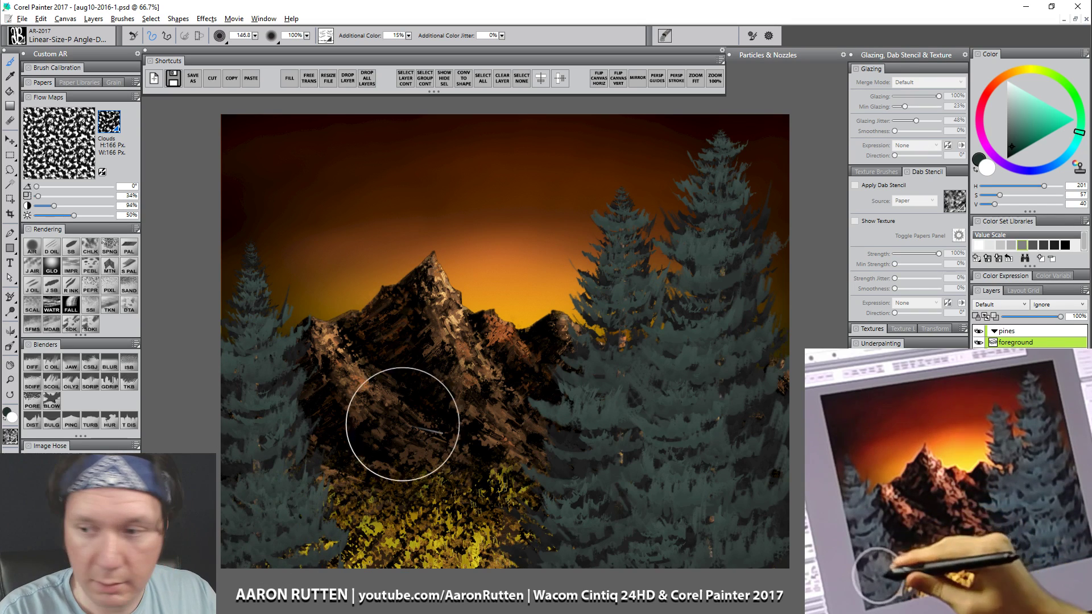
left_click(1016, 142)
left_click_drag(1079, 135, 1081, 127)
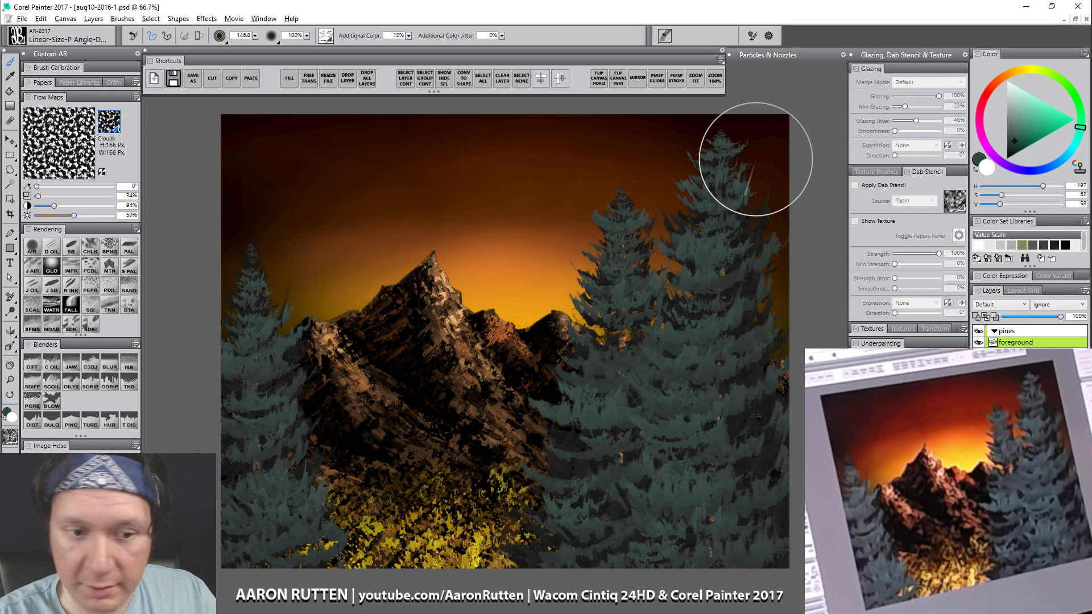
Step: Paint lighter teal highlights down the branches of the left, middle and tall right pines, enlarging the brush to 121.5 at the middle pine's base
mouse_move(264, 276)
left_mouse_down()
mouse_move(254, 274)
mouse_move(266, 322)
mouse_move(296, 311)
left_mouse_up()
mouse_move(273, 363)
left_mouse_down()
mouse_move(280, 385)
mouse_move(268, 377)
mouse_move(271, 414)
mouse_move(262, 403)
mouse_move(259, 417)
mouse_move(297, 476)
mouse_move(285, 532)
left_mouse_up()
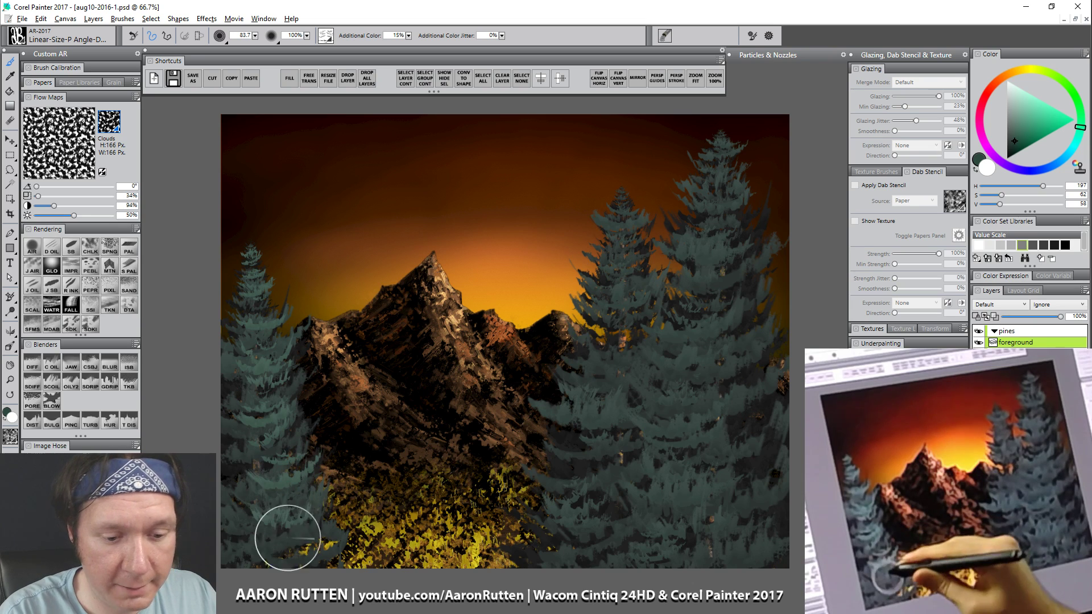
mouse_move(622, 256)
left_mouse_down()
mouse_move(585, 466)
mouse_move(595, 528)
left_mouse_up()
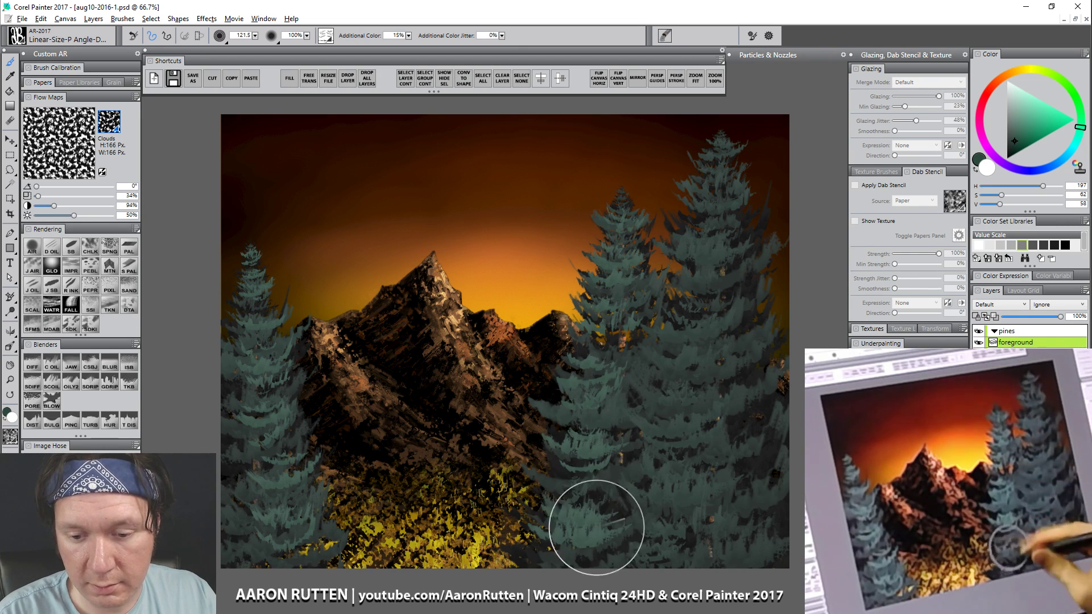
left_click_drag(723, 239, 724, 259)
mouse_move(718, 160)
left_mouse_down()
mouse_move(683, 329)
mouse_move(676, 490)
mouse_move(710, 472)
mouse_move(735, 492)
mouse_move(684, 511)
mouse_move(689, 553)
mouse_move(733, 377)
mouse_move(768, 549)
left_mouse_up()
key("bracketright")
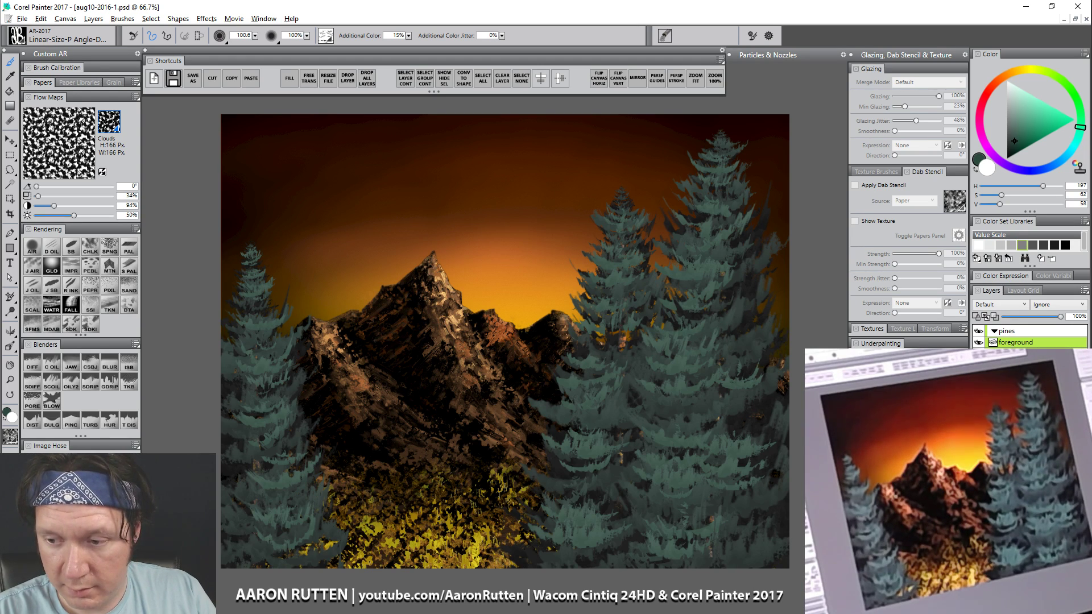
Step: Combine the tree layers inside the pines group into a single layer named pines
key("ctrl+g")
double_click(1015, 343)
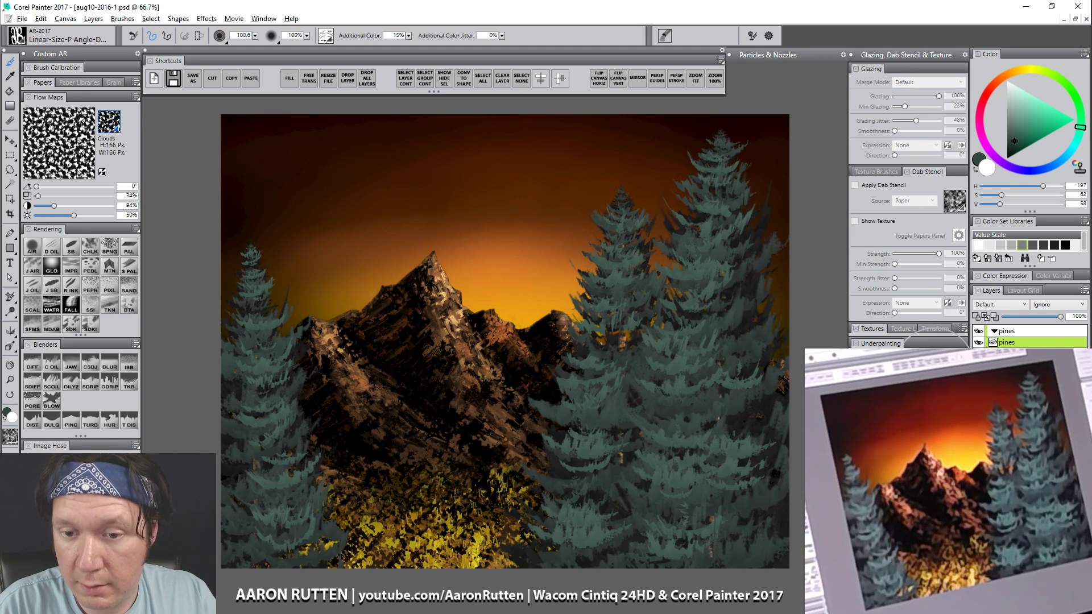
Step: Try shifting the hue of the pines layer toward green with Adjust Colors
left_click(207, 19)
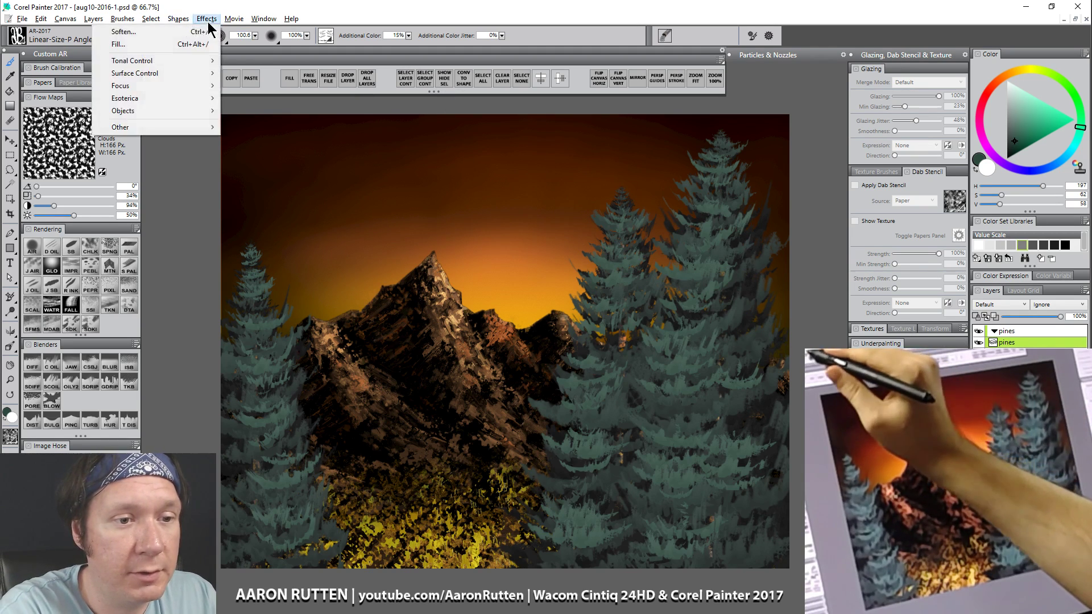
mouse_move(183, 66)
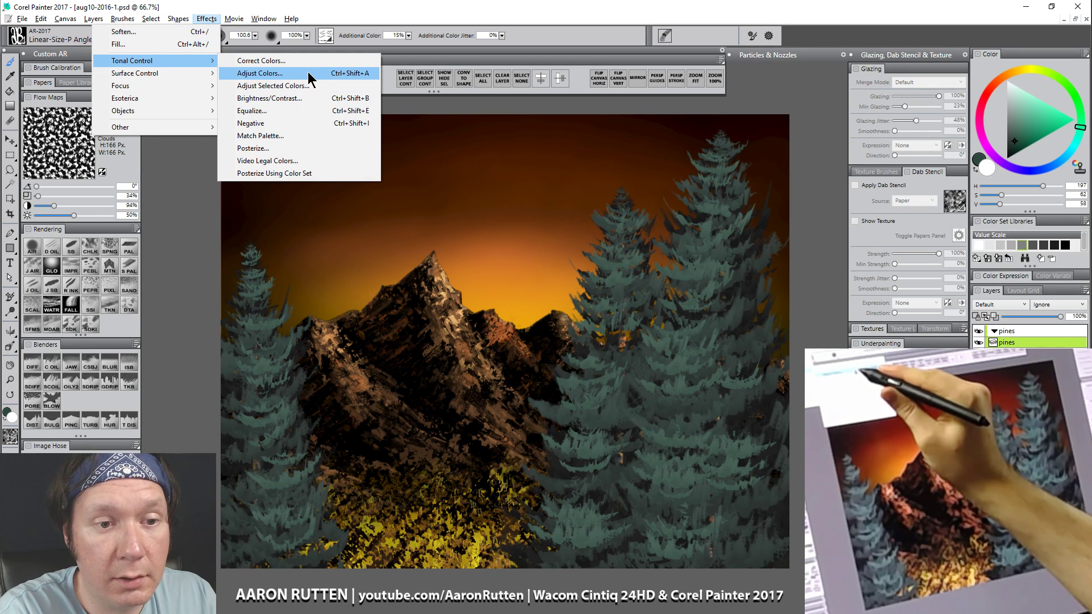
left_click(259, 73)
left_click_drag(578, 284, 885, 366)
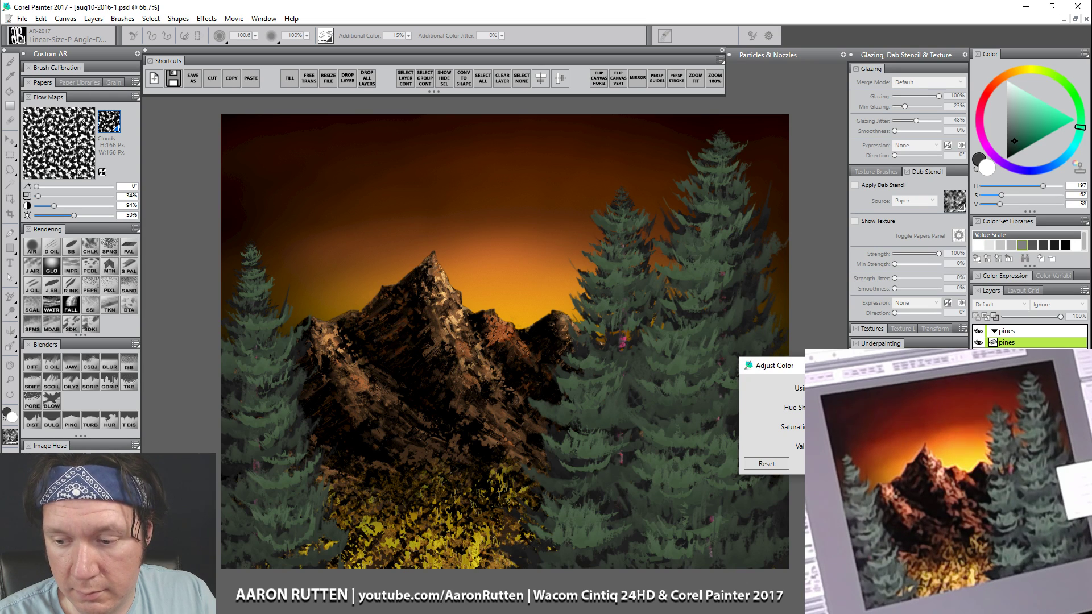
key("Return")
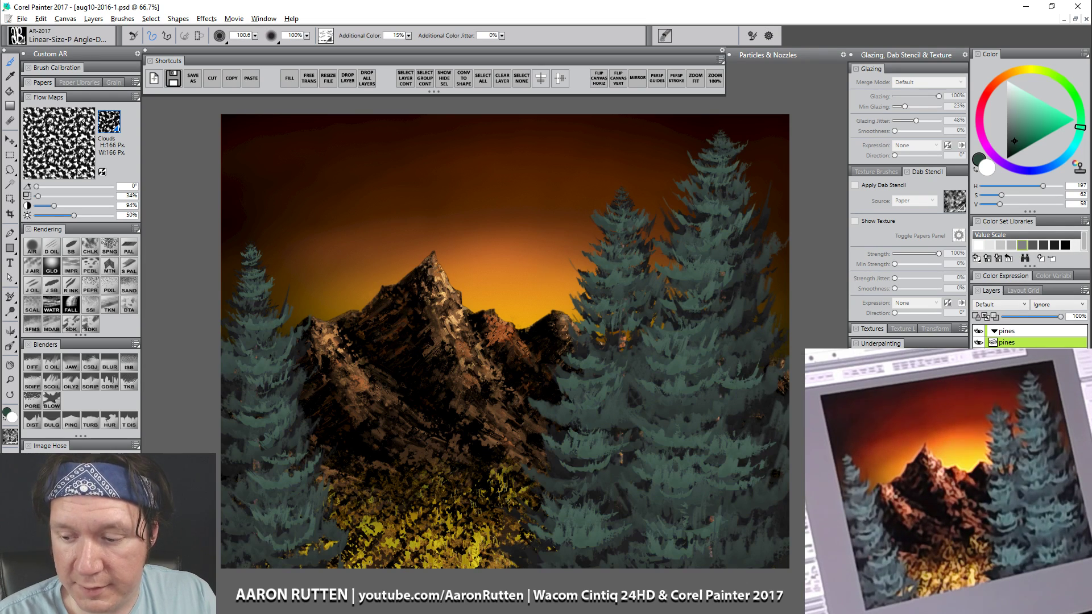
Step: Select the pines layer's contents, add a new layer above it, and set that layer's composite method to Multiply
left_click(1012, 354)
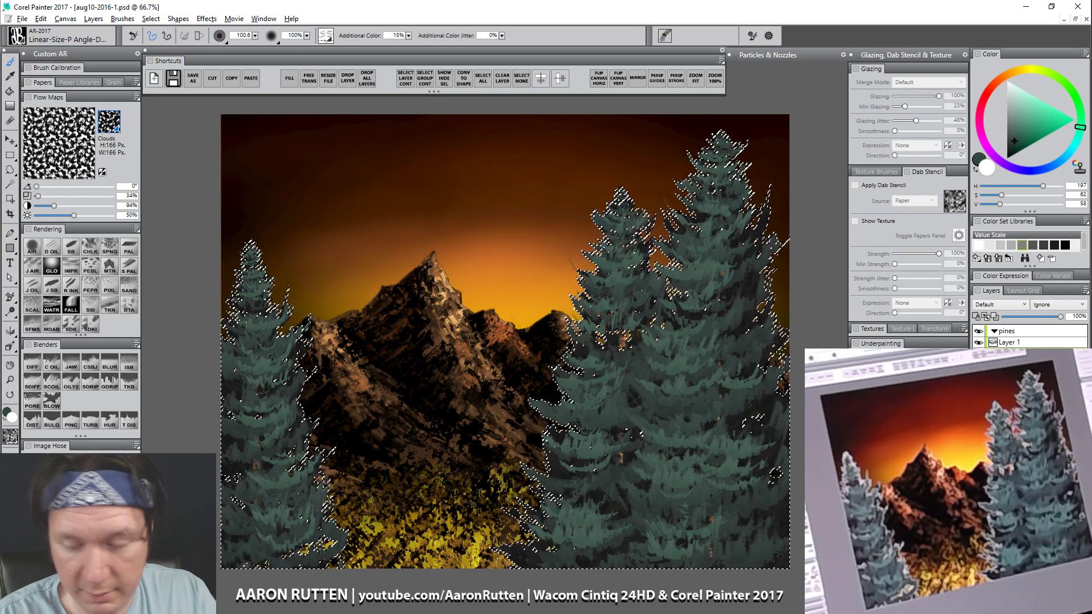
left_click(1010, 342)
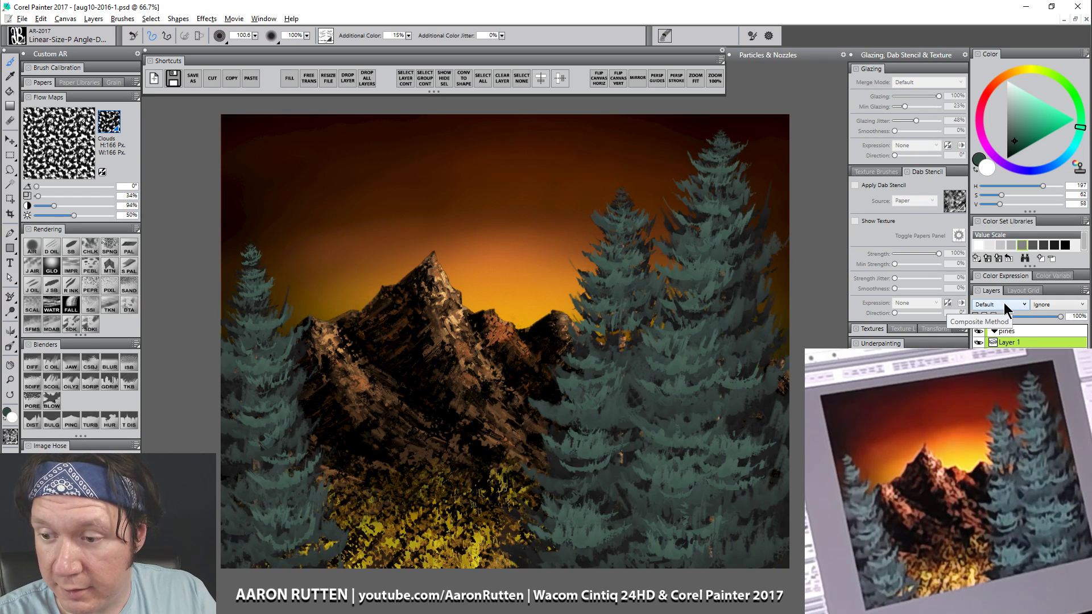
left_click(1004, 307)
left_click(992, 405)
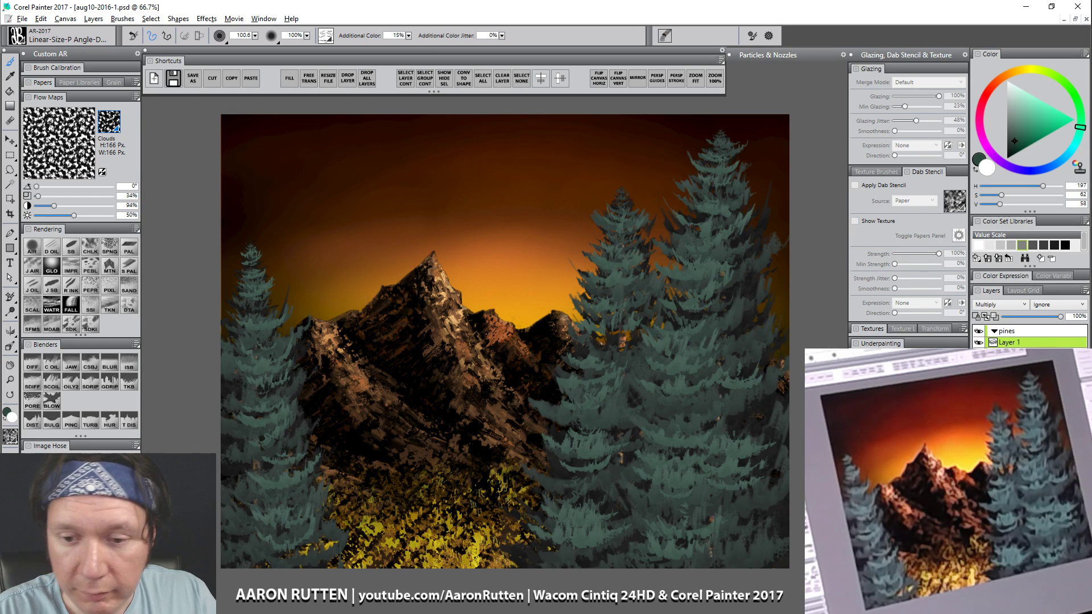
Step: Fill the pine shapes on the Multiply layer with light orange H 102, S 255, V 177 and reduce the layer's opacity to 69%
left_click(33, 247)
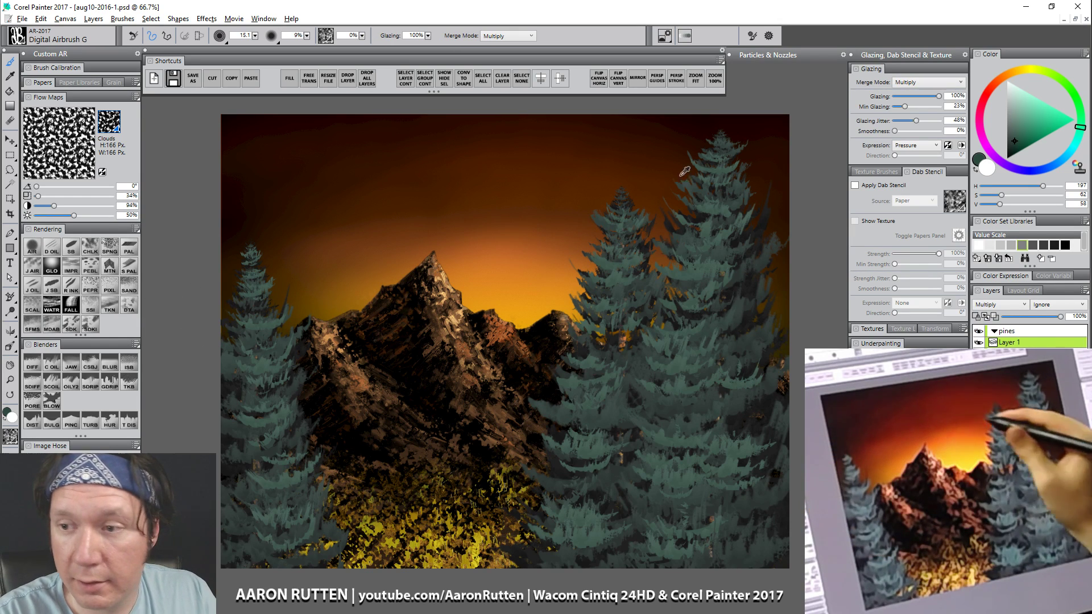
left_click(1000, 78)
left_click(1052, 105)
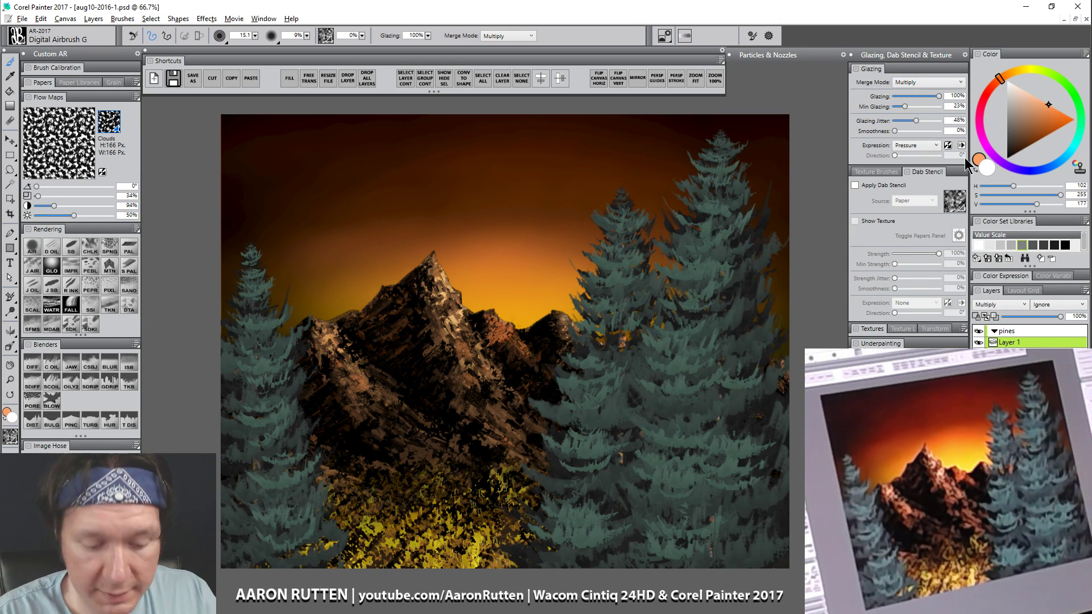
key("ctrl+f")
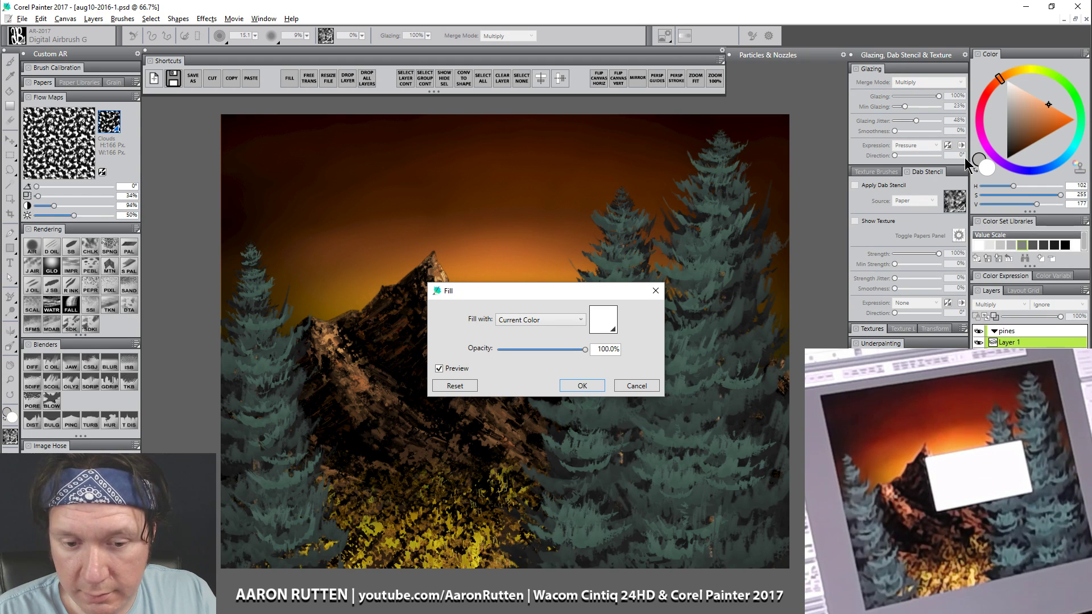
left_click(636, 386)
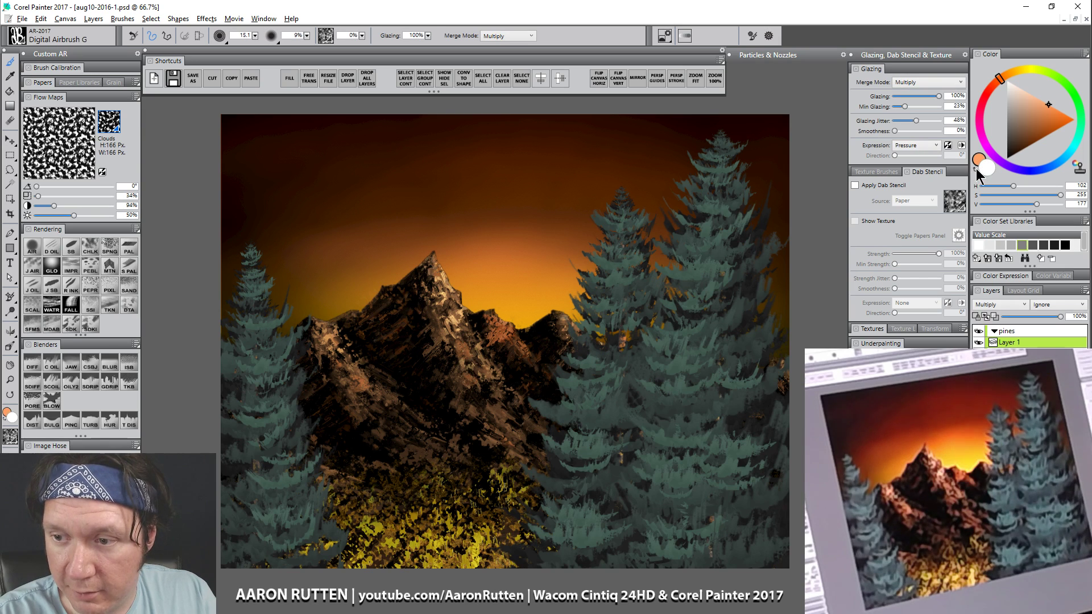
left_click(976, 169)
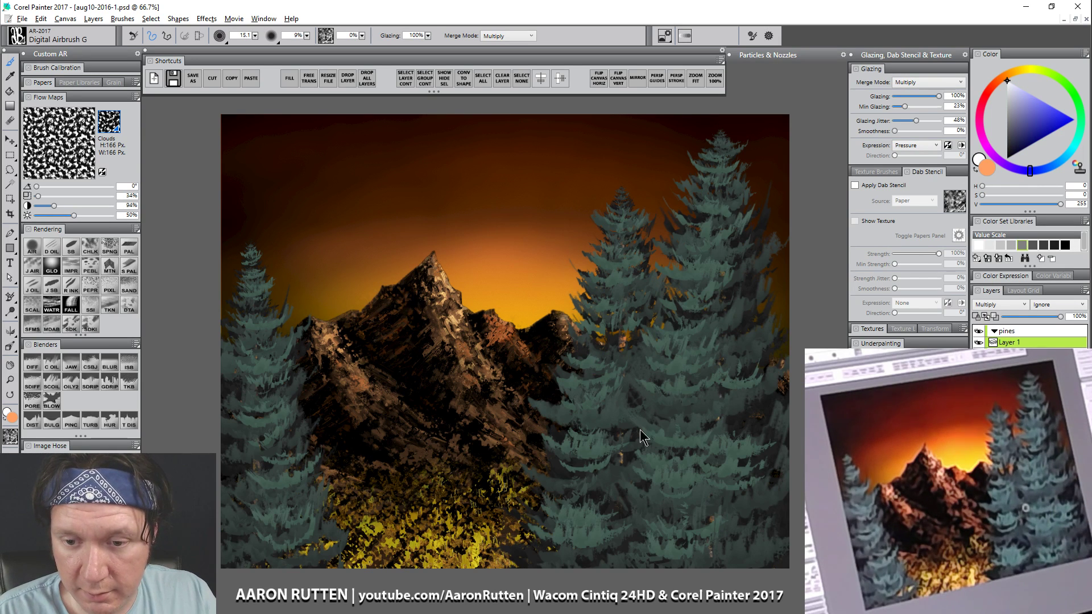
key("ctrl+f")
key("Return")
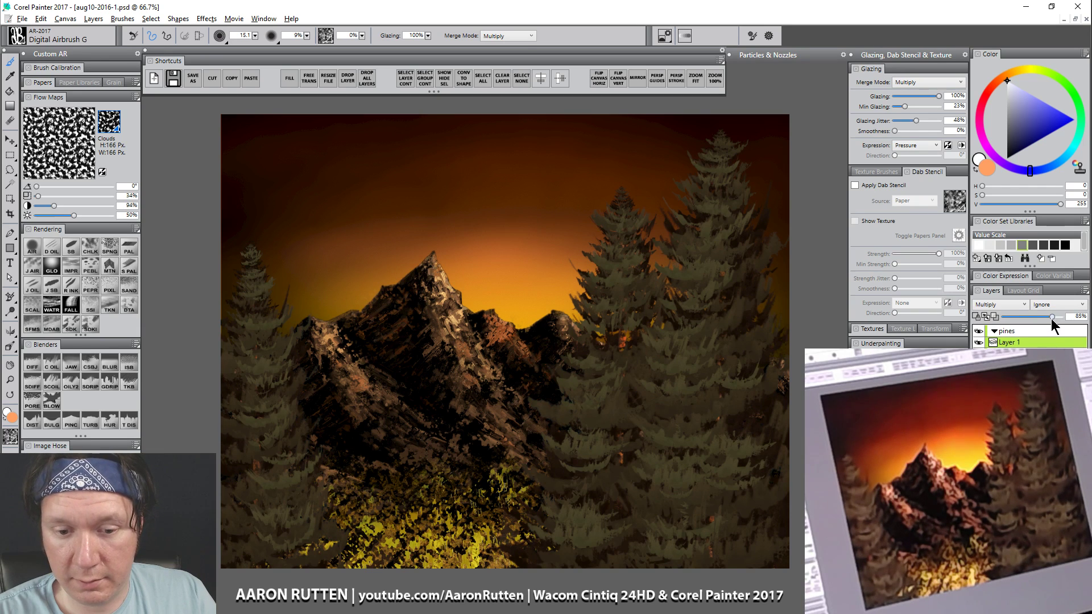
left_click_drag(1047, 318, 1044, 321)
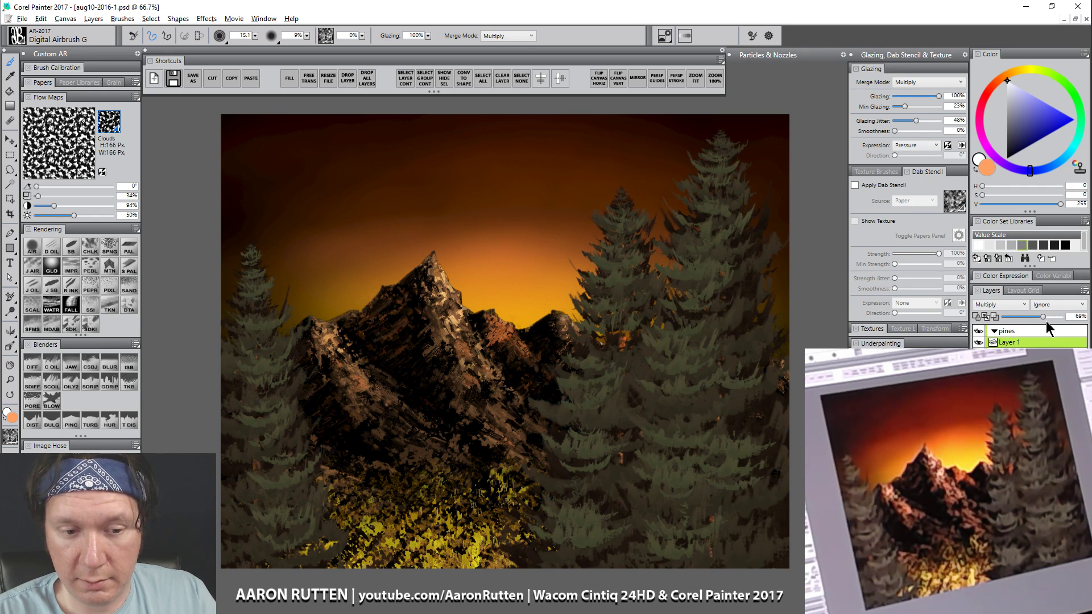
Step: Examine the tinted pines at different magnifications and compare them with the Multiply layer hidden and shown
left_click(13, 381)
left_click(621, 490, "alt")
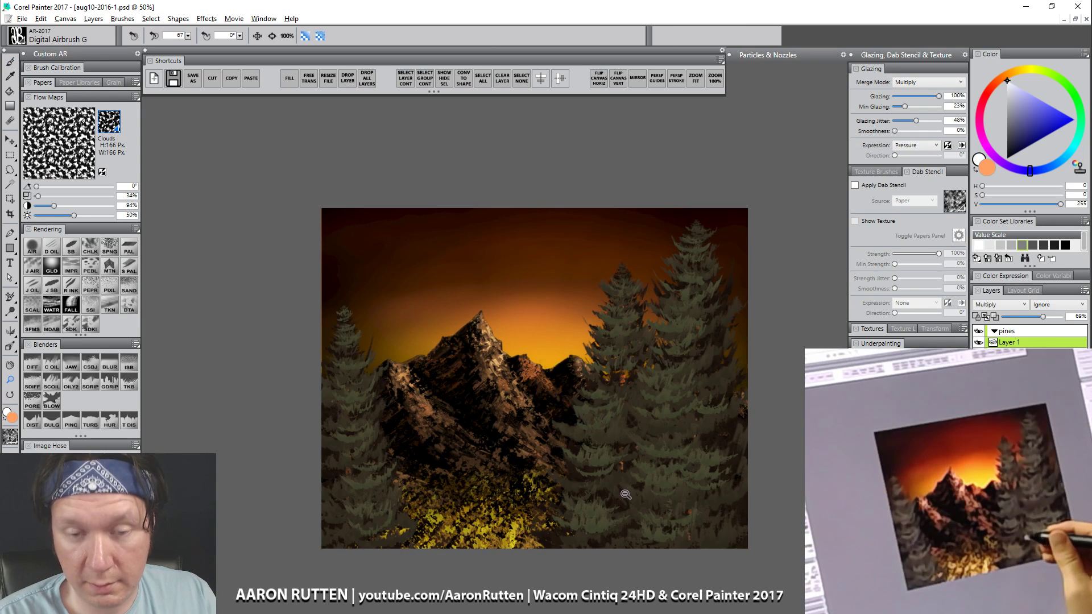
left_click_drag(609, 492, 580, 450)
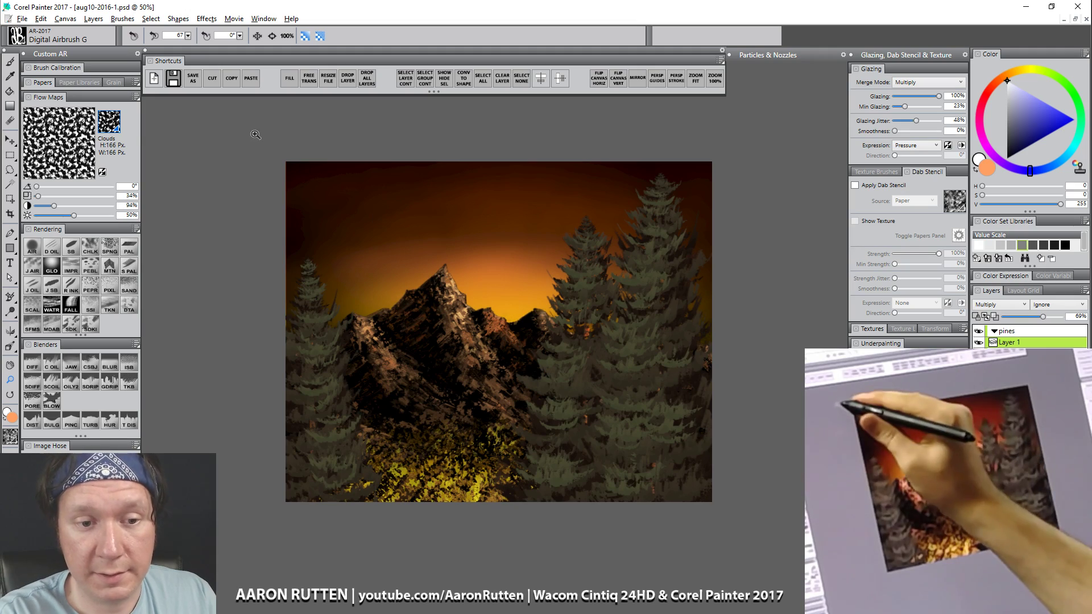
left_click_drag(679, 473, 762, 540)
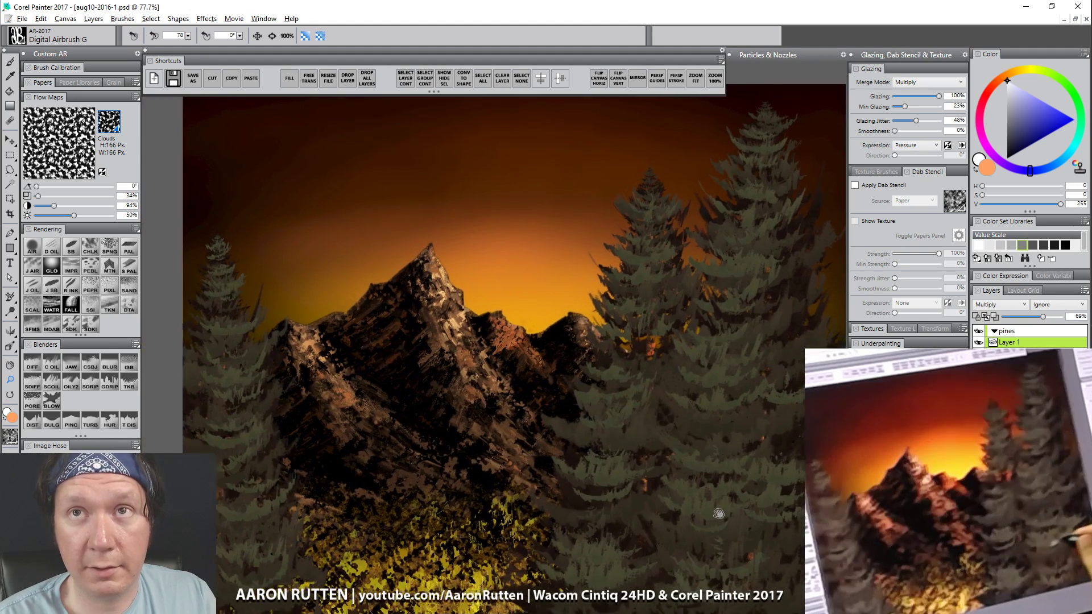
left_click(742, 520, "alt")
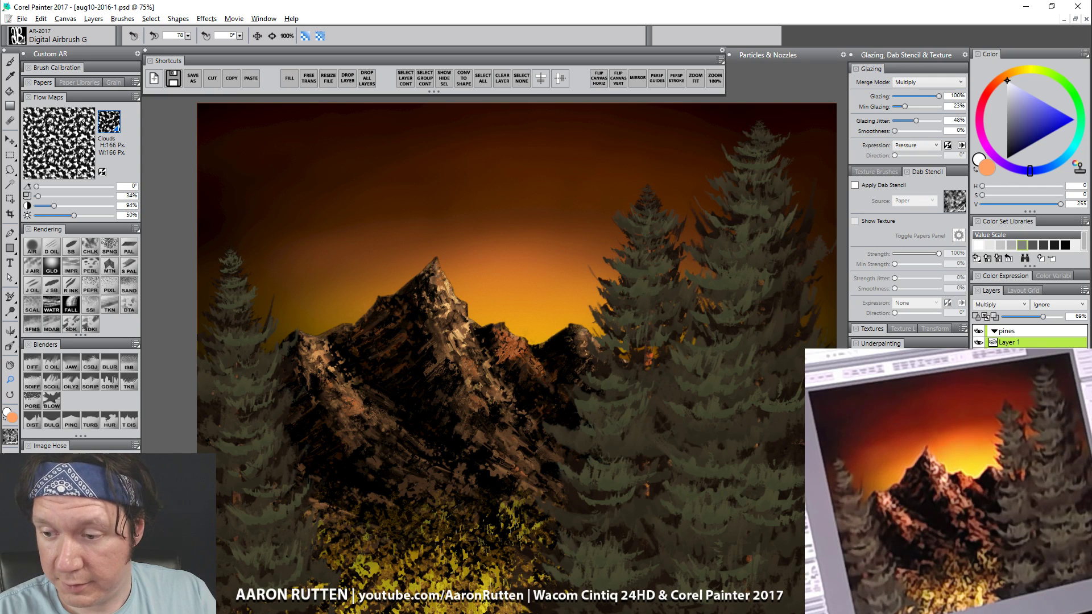
left_click(1010, 354)
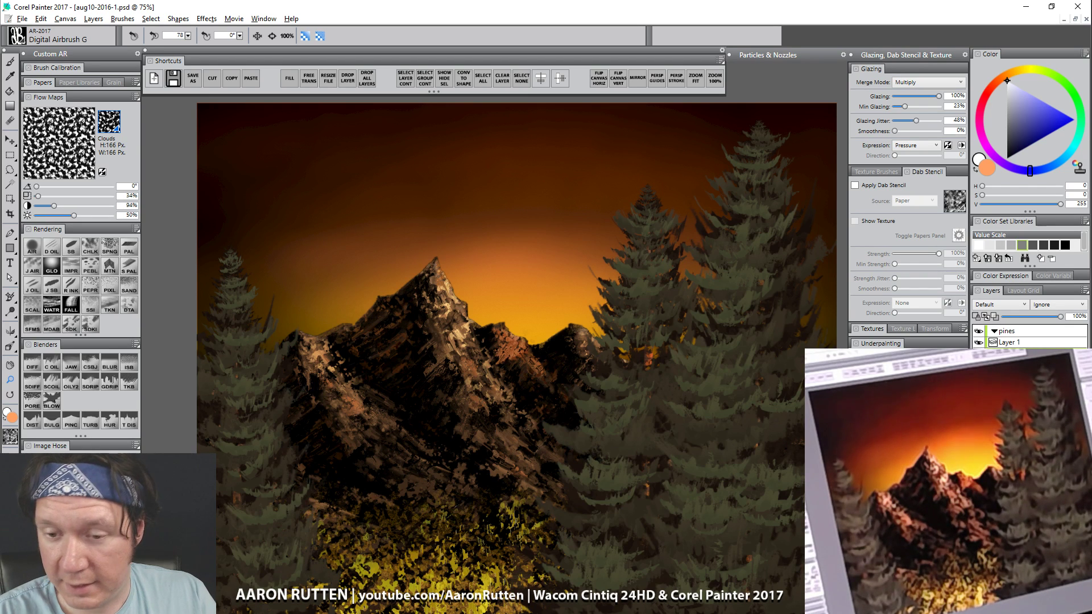
key("ctrl+minus")
left_click_drag(707, 455, 674, 435)
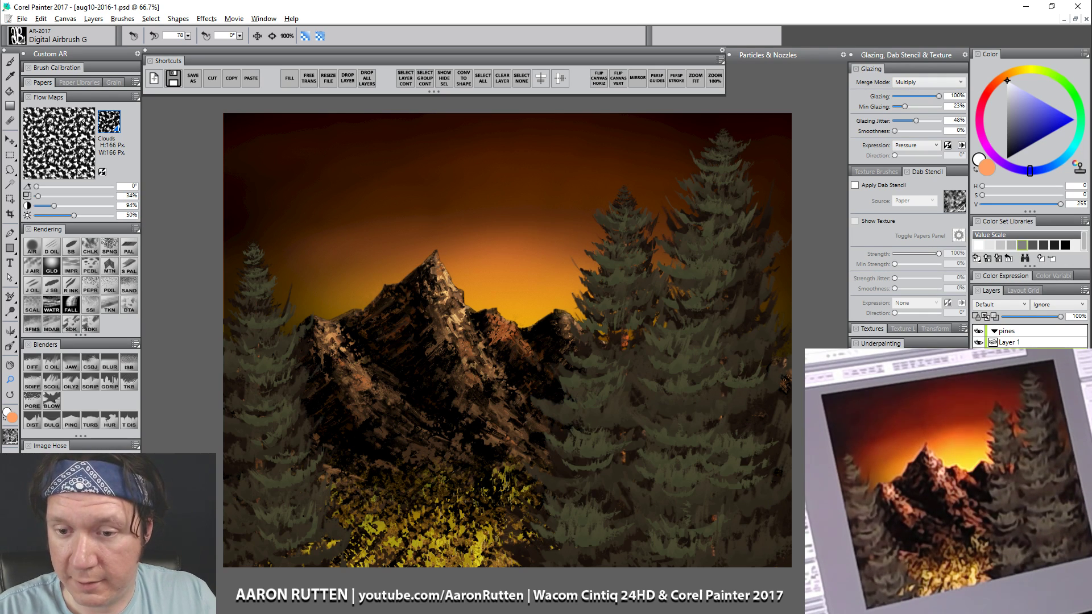
left_click(1015, 343)
left_click(980, 343)
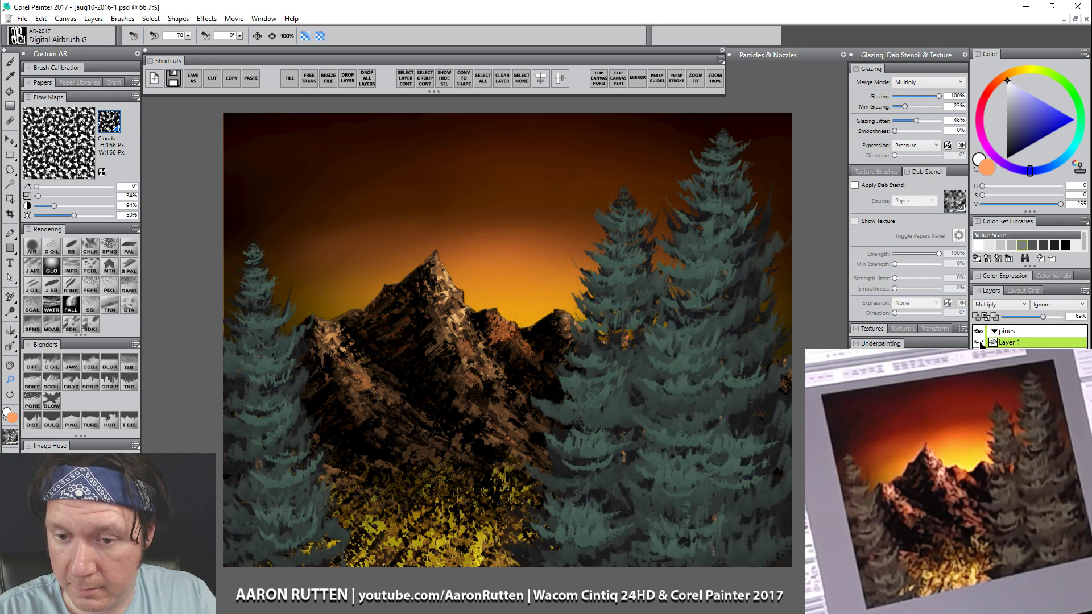
left_click(979, 343)
Step: Rename the Multiply layer to tint and add a new layer above the pines group
double_click(1008, 343)
key("BackSpace")
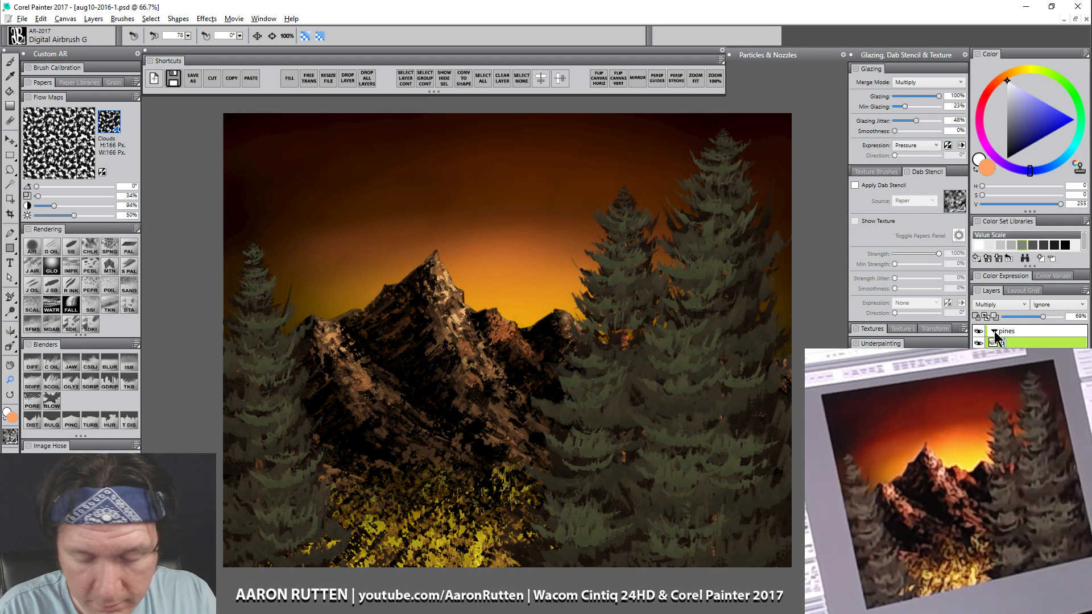
type("pines")
key("Return")
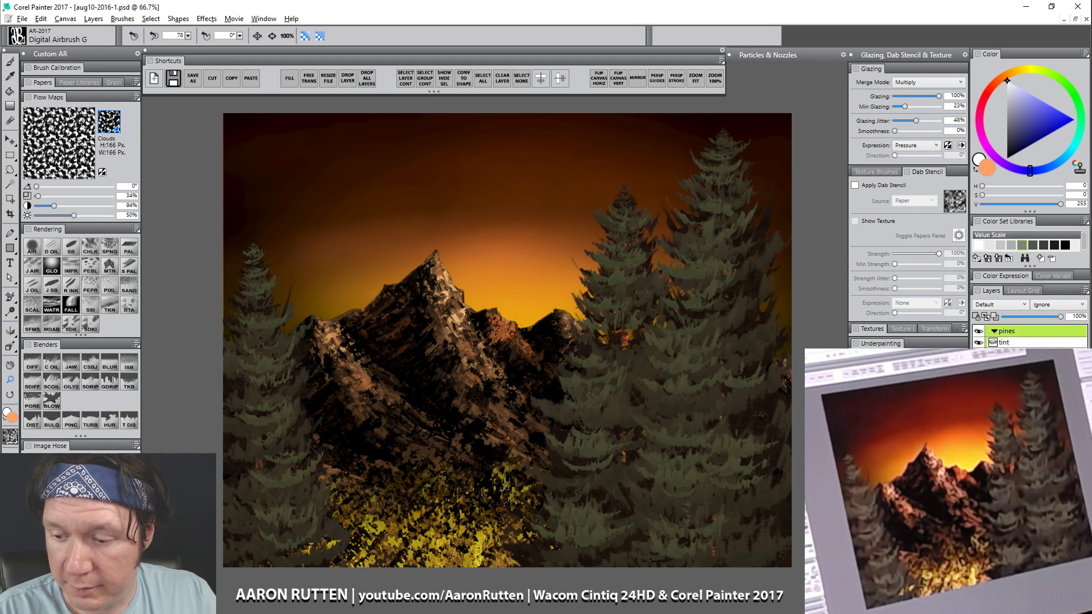
key("ctrl+shift+n")
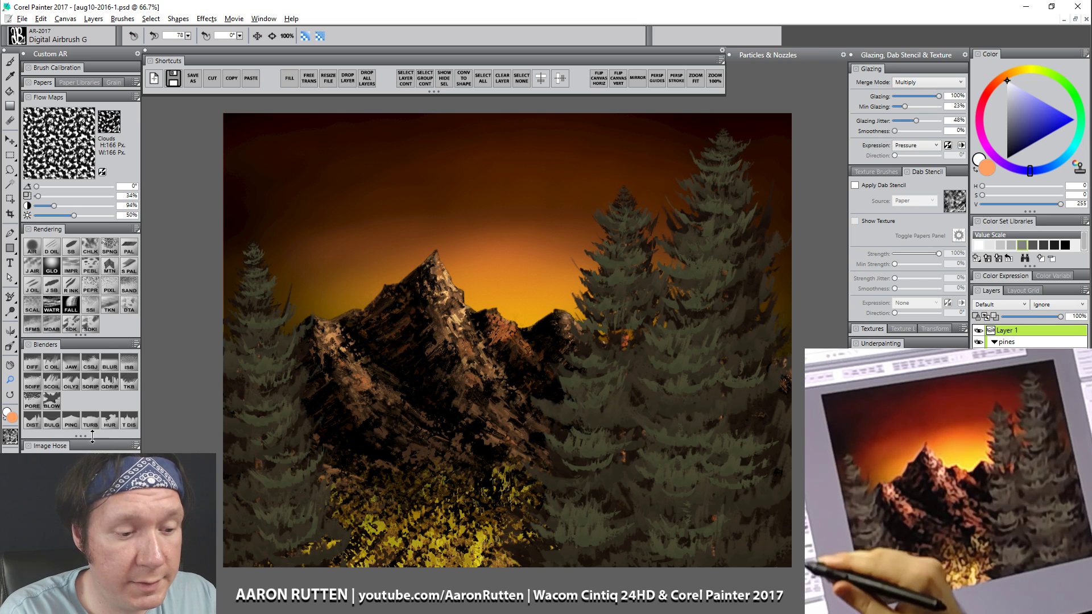
Step: Choose the Stencil Flow Map sponge brush and preview the selected paint texture over the canvas, turning the preview off again
left_click(48, 98)
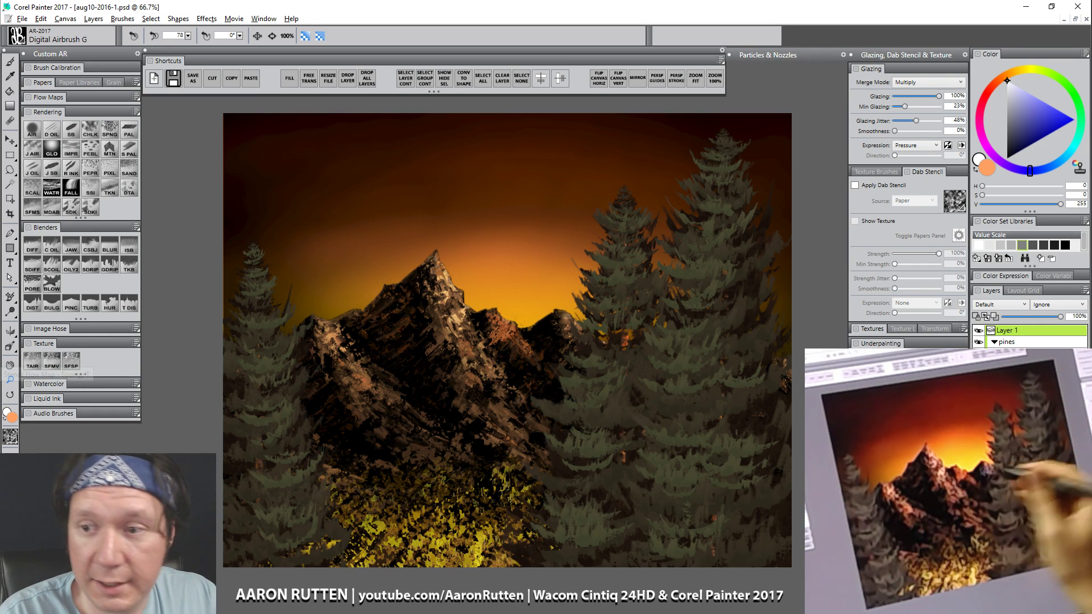
left_click(71, 361)
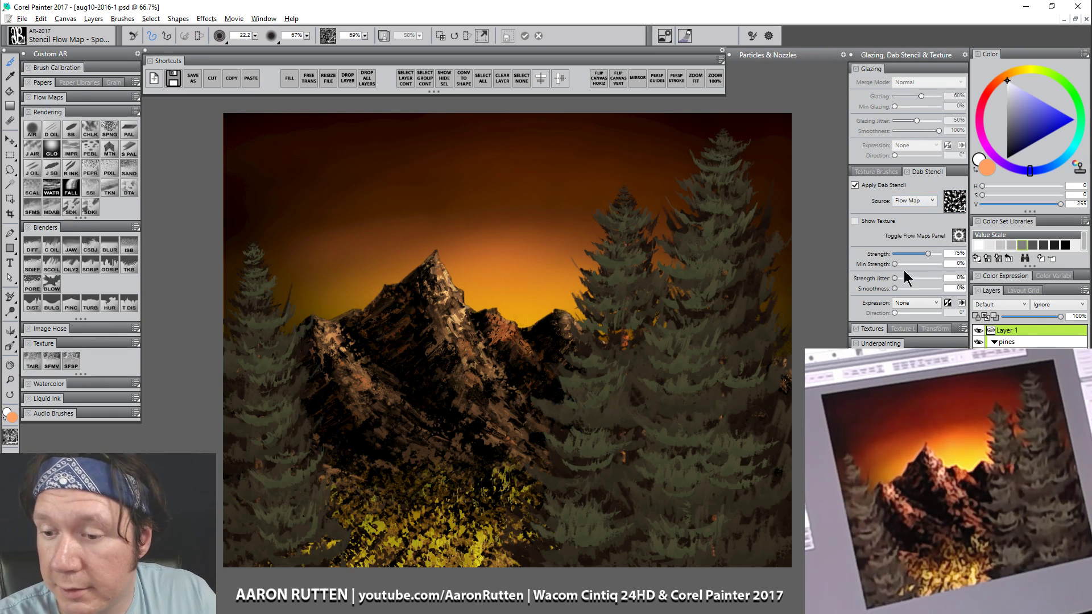
left_click(878, 330)
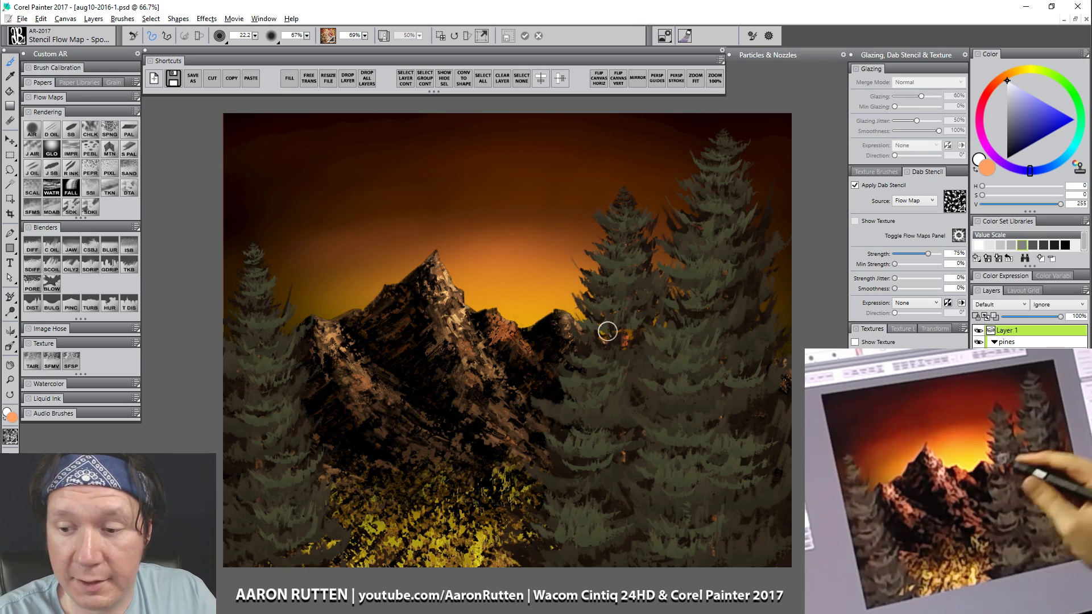
left_click(855, 342)
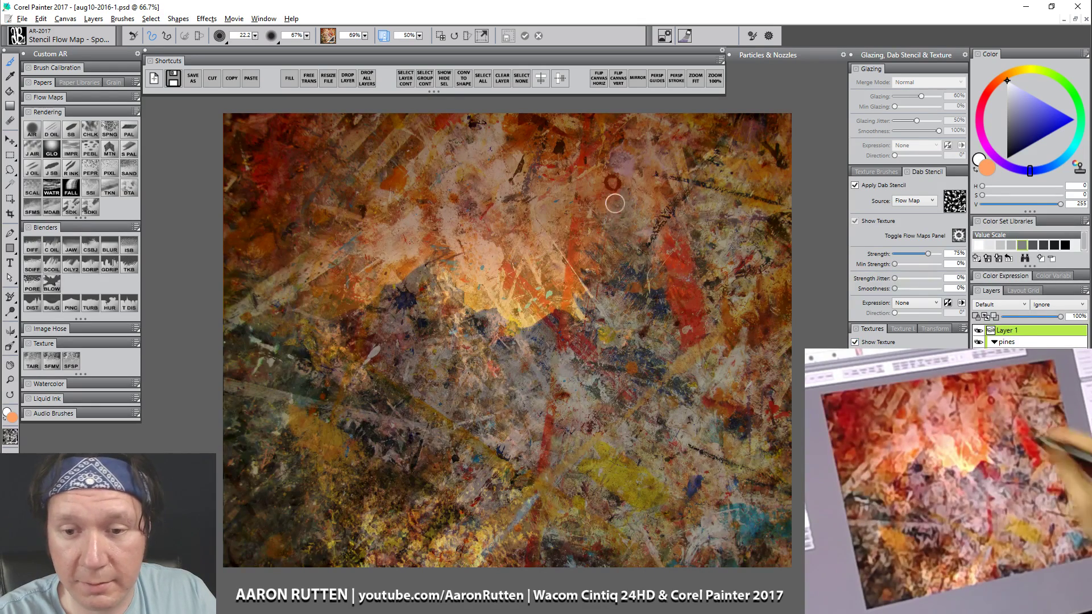
left_click(855, 342)
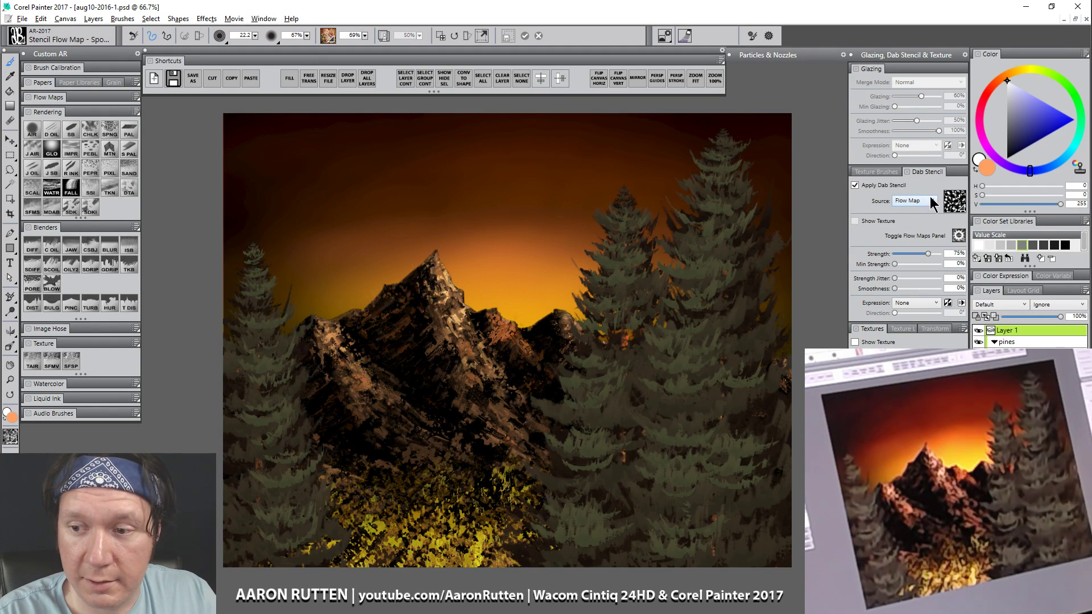
Step: Enlarge the sponge brush to 105.1 and examine the sunset sky at different magnifications
left_click_drag(519, 194, 521, 217)
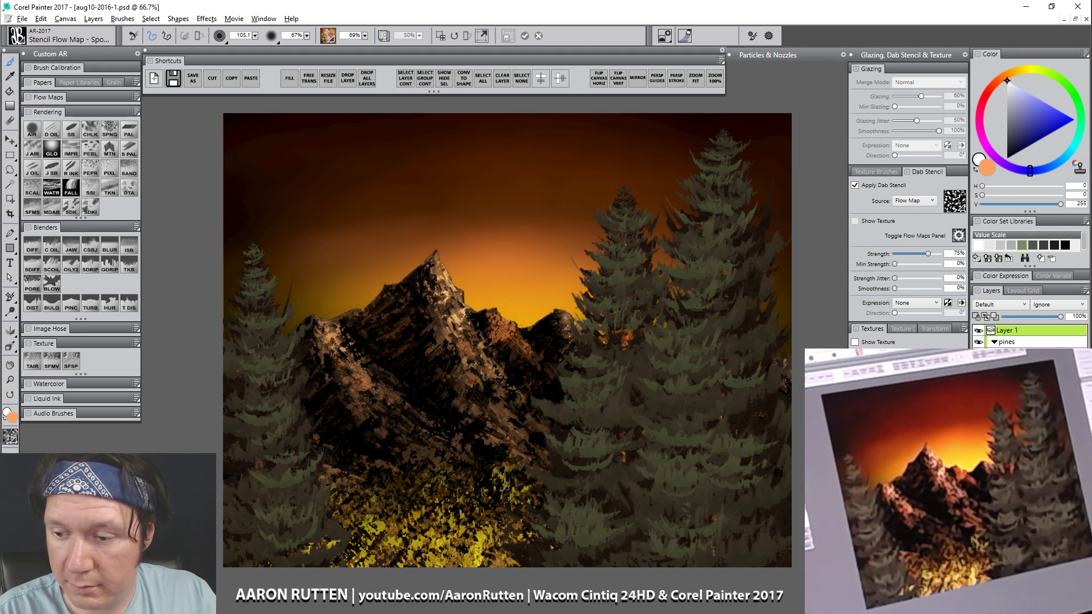
left_click(1019, 365)
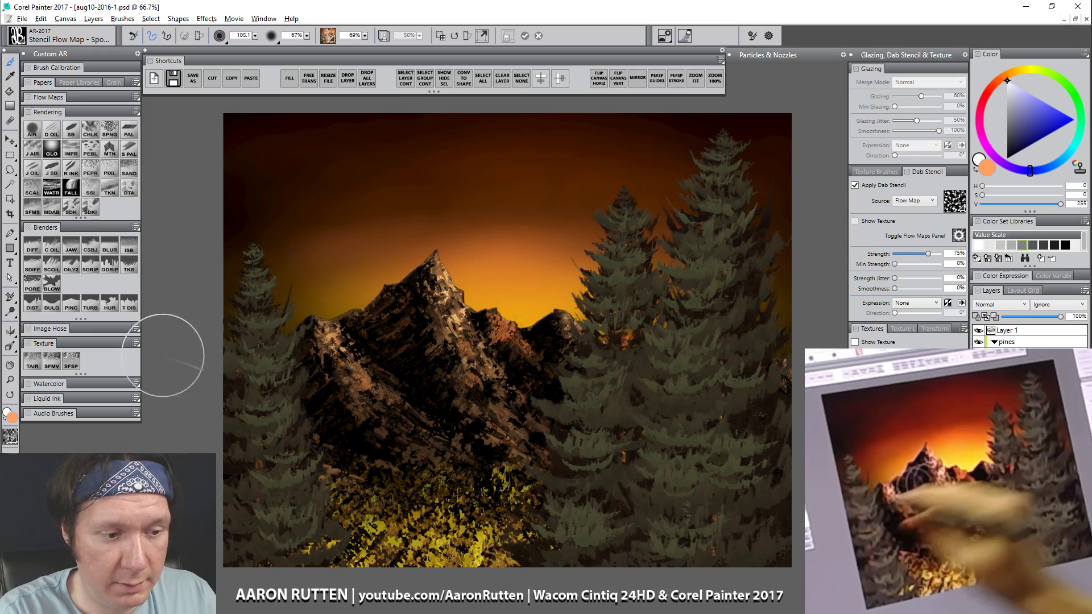
key("m")
left_click(524, 287)
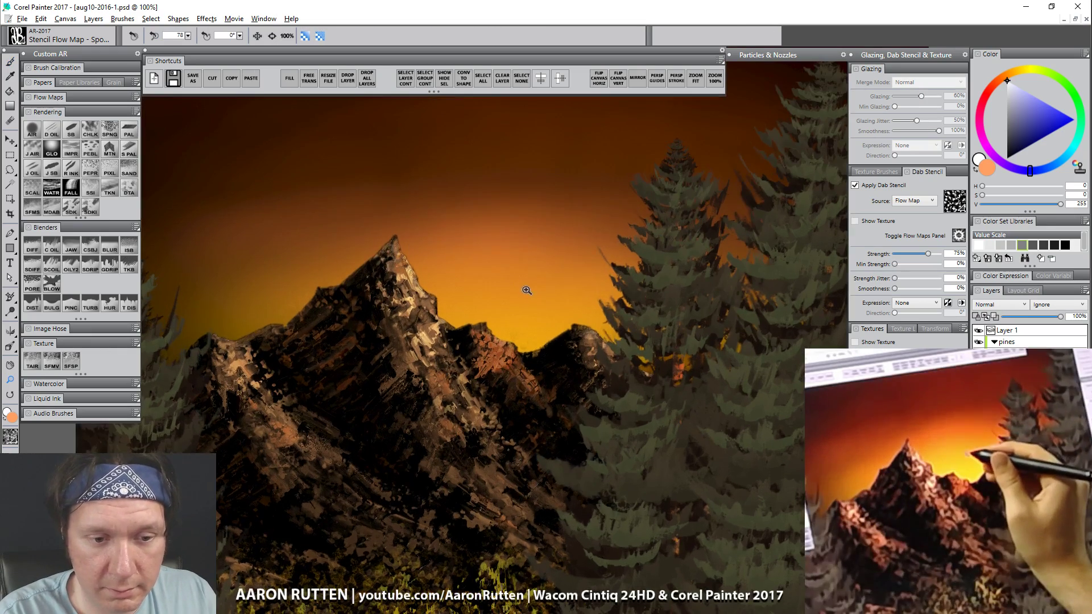
left_click(526, 289)
left_click(549, 305, "alt")
left_click(553, 308, "alt")
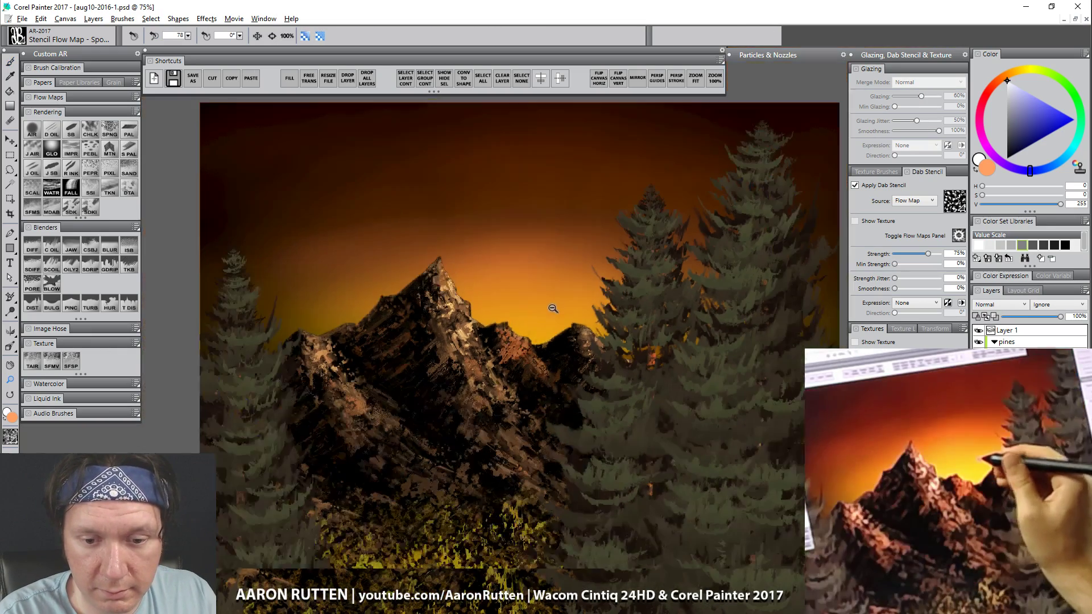
left_click(552, 308, "alt")
key("b")
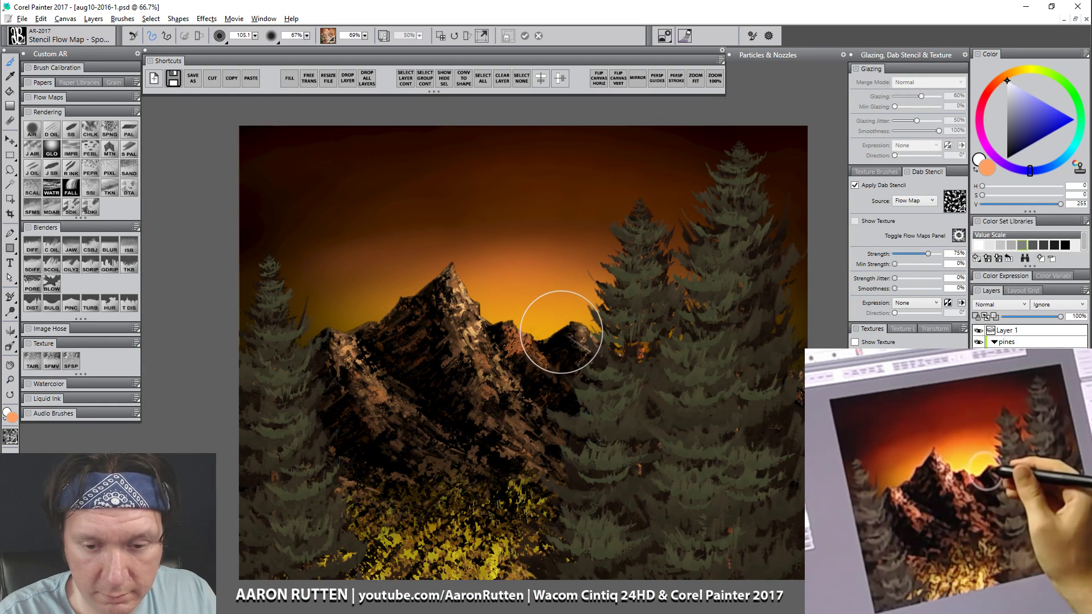
Step: Try Stencil Flow Map sponge texture on the sky's Multiply layer at brush sizes 105 and 219.4, undoing the strokes
left_click(32, 360)
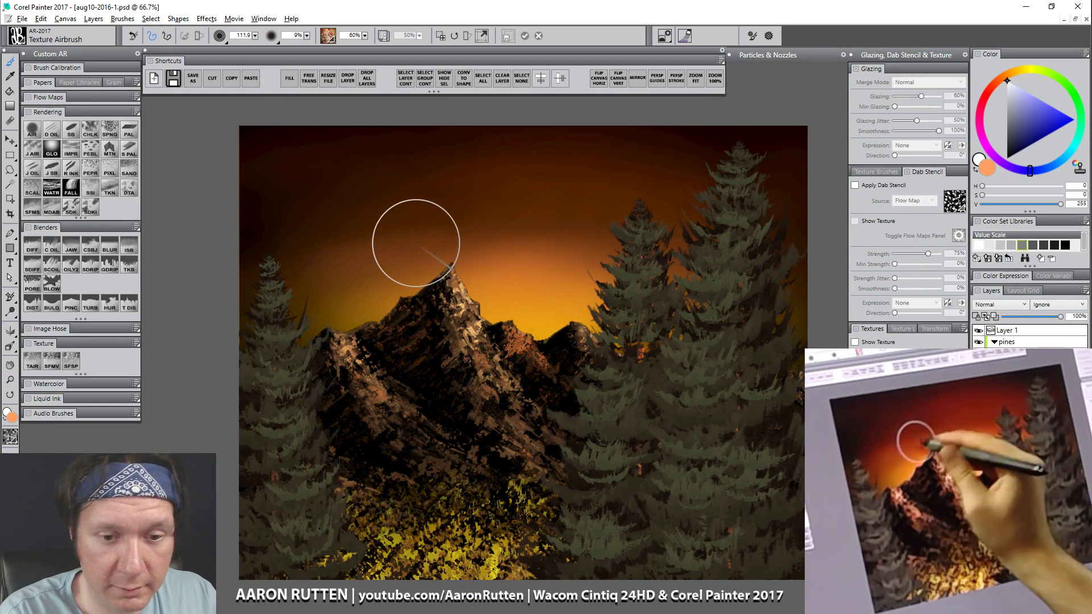
left_click(72, 360)
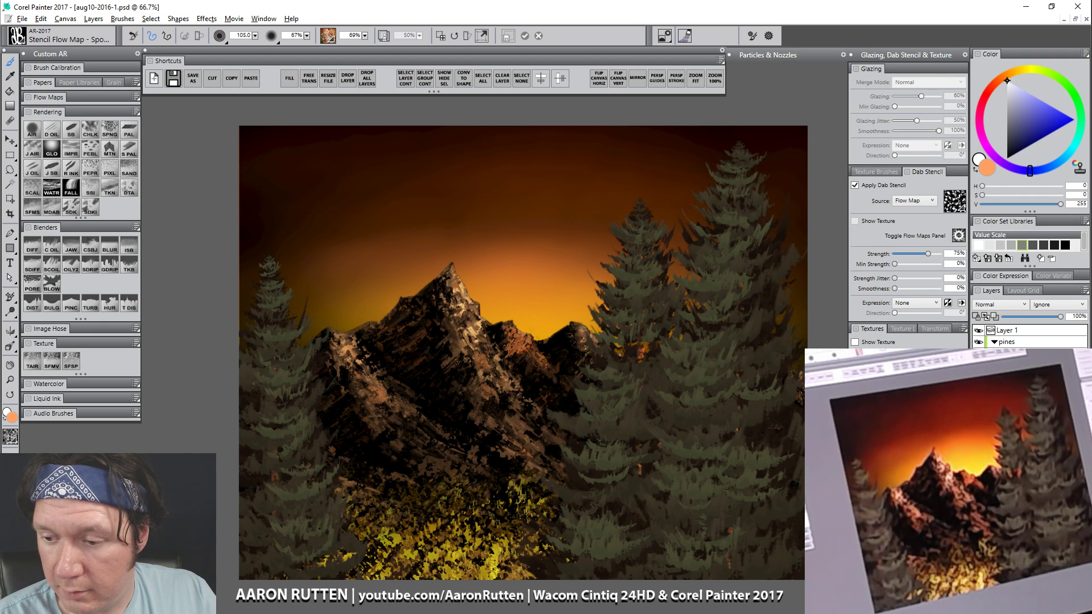
left_click(978, 388)
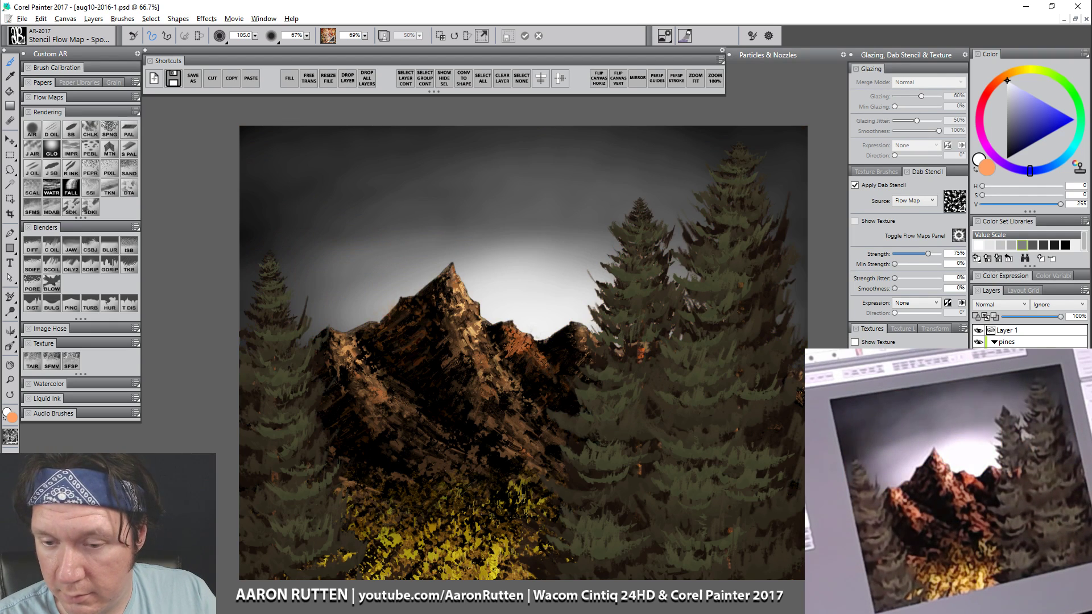
mouse_move(538, 244)
left_mouse_down()
mouse_move(564, 291)
mouse_move(539, 234)
mouse_move(552, 231)
mouse_move(525, 218)
mouse_move(494, 297)
mouse_move(527, 281)
mouse_move(549, 296)
left_mouse_up()
key("ctrl+z")
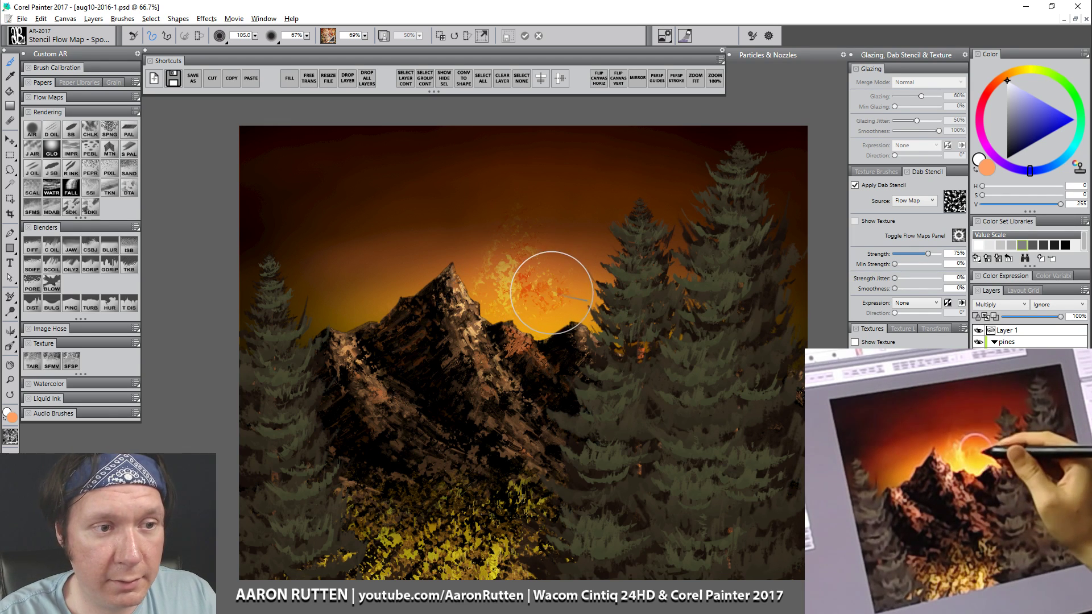
key("ctrl+z")
mouse_move(548, 218)
left_mouse_down()
mouse_move(559, 286)
mouse_move(558, 224)
mouse_move(536, 312)
mouse_move(488, 225)
mouse_move(325, 315)
mouse_move(464, 199)
mouse_move(353, 179)
mouse_move(301, 286)
mouse_move(542, 152)
mouse_move(606, 262)
mouse_move(636, 248)
mouse_move(684, 152)
mouse_move(708, 288)
left_mouse_up()
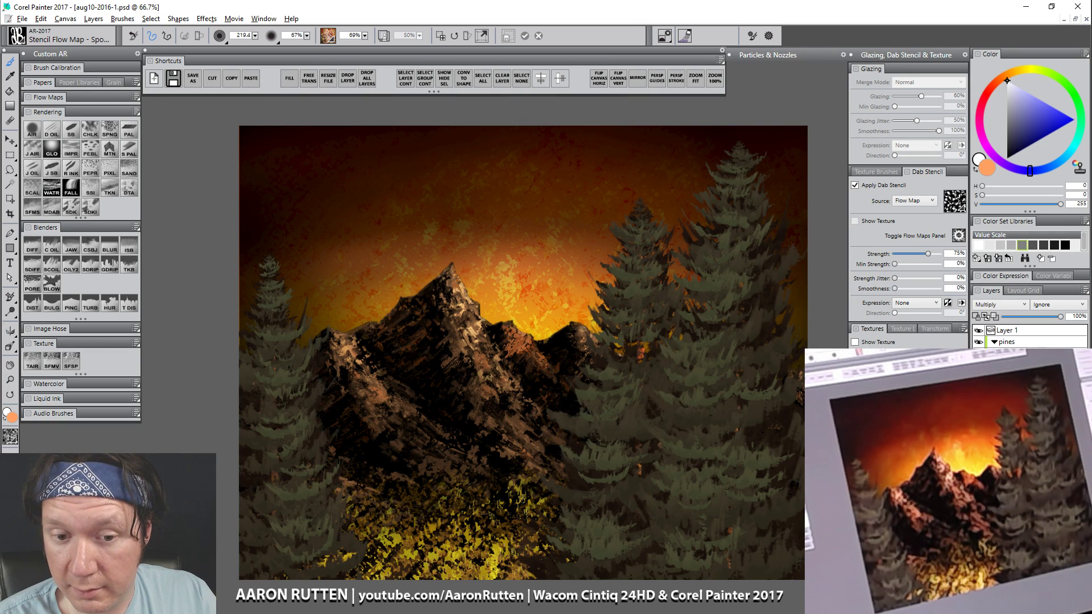
key("ctrl+z")
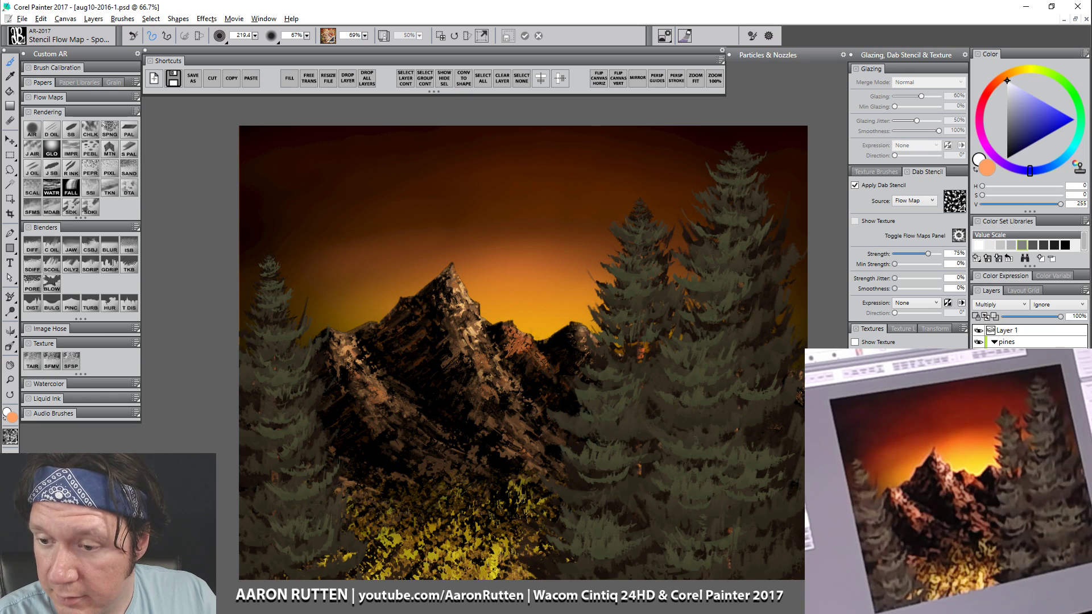
Step: Lower the sponge brush's texture strength to 9% for a fainter sky texture
left_click(886, 172)
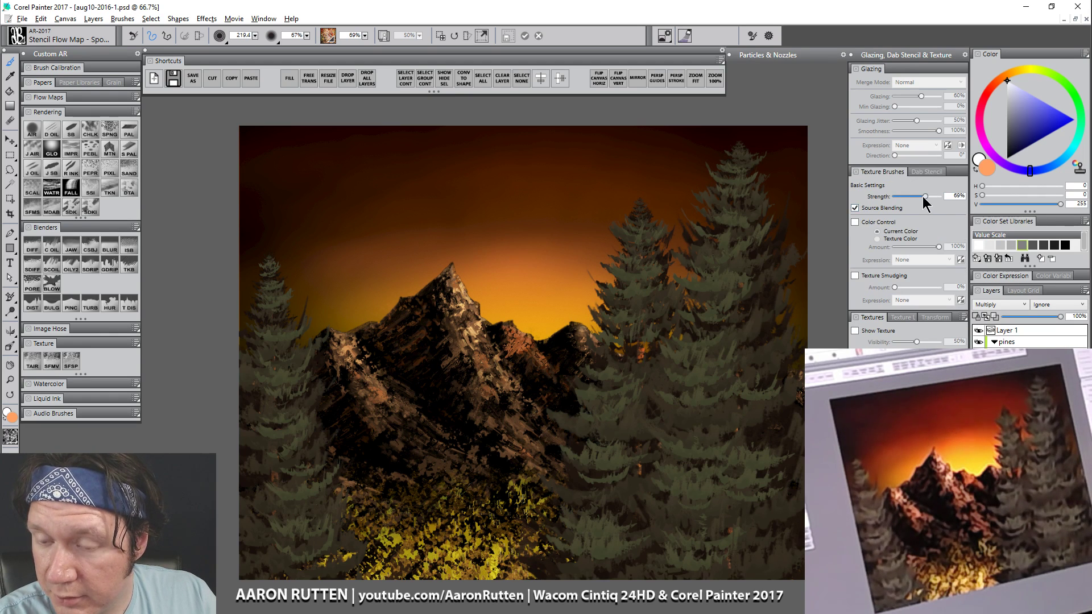
left_click_drag(923, 196, 899, 196)
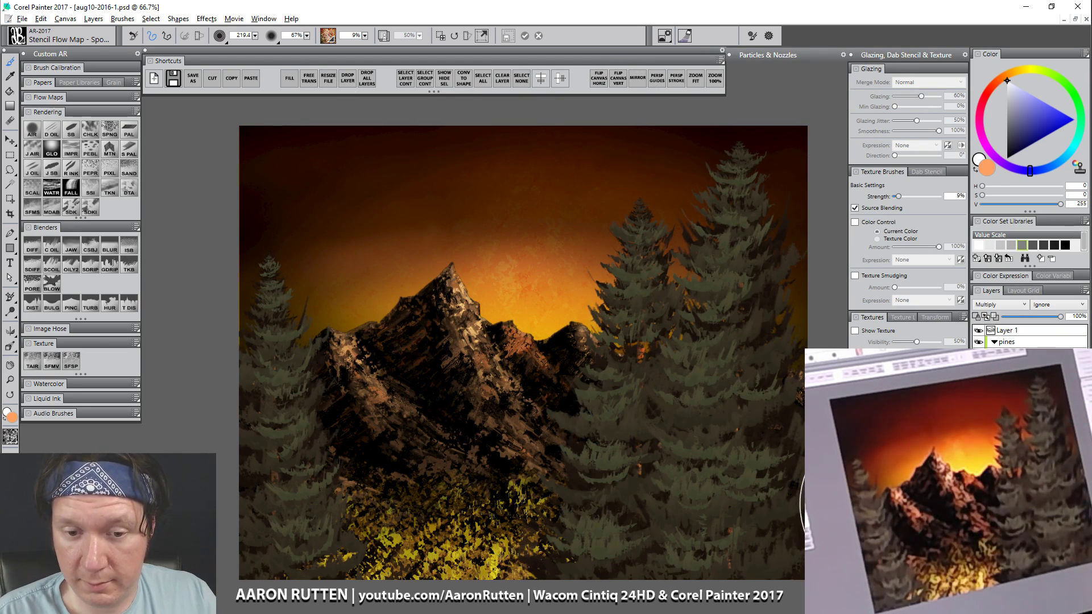
Step: Set Layer 1 to Overlay, undo its orange-tinting fill and fill it with mid-grey at V 128 and 100% opacity
left_click(1017, 330)
left_click(1004, 305)
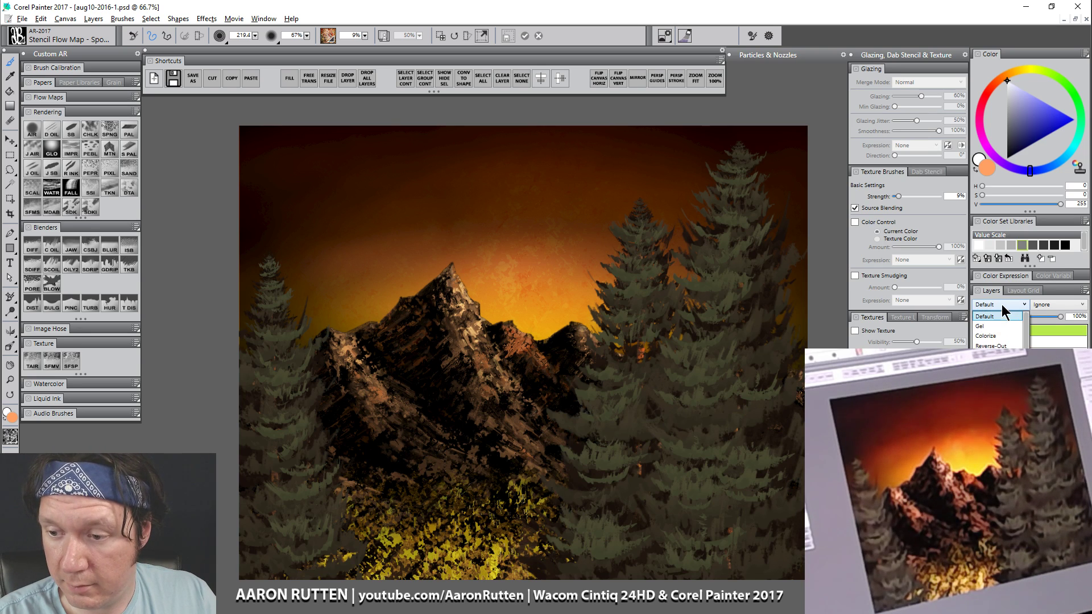
left_click(992, 424)
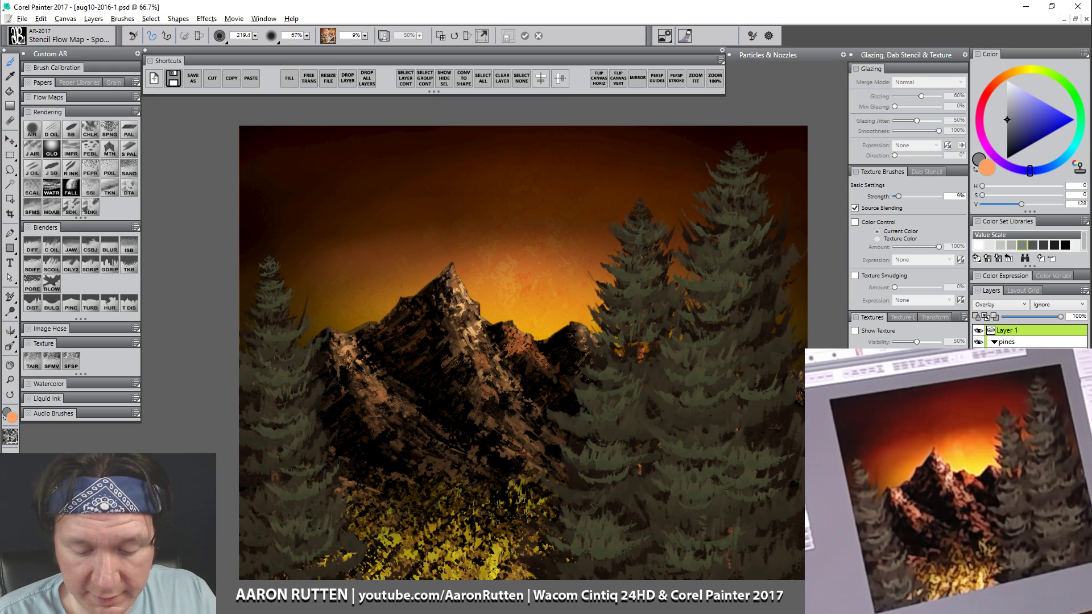
key("ctrl+f")
key("Return")
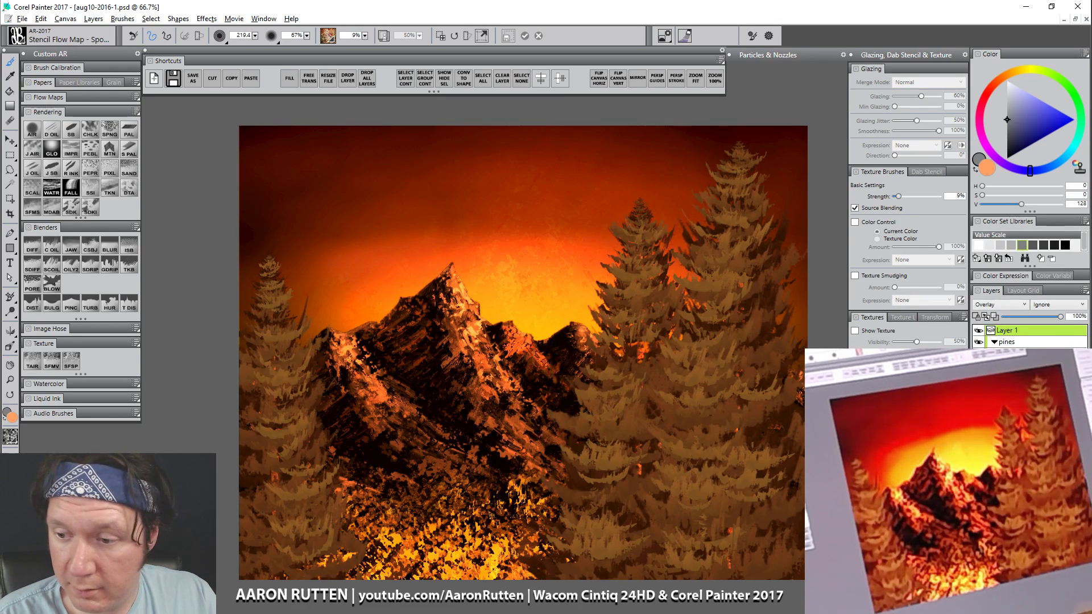
key("ctrl+z")
left_click(989, 167)
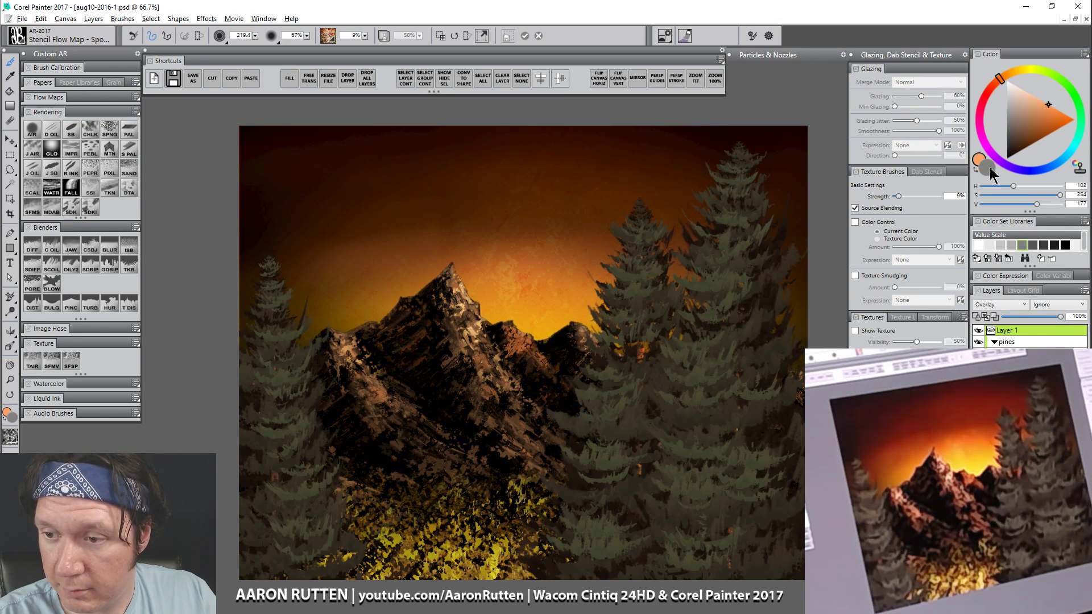
key("ctrl+f")
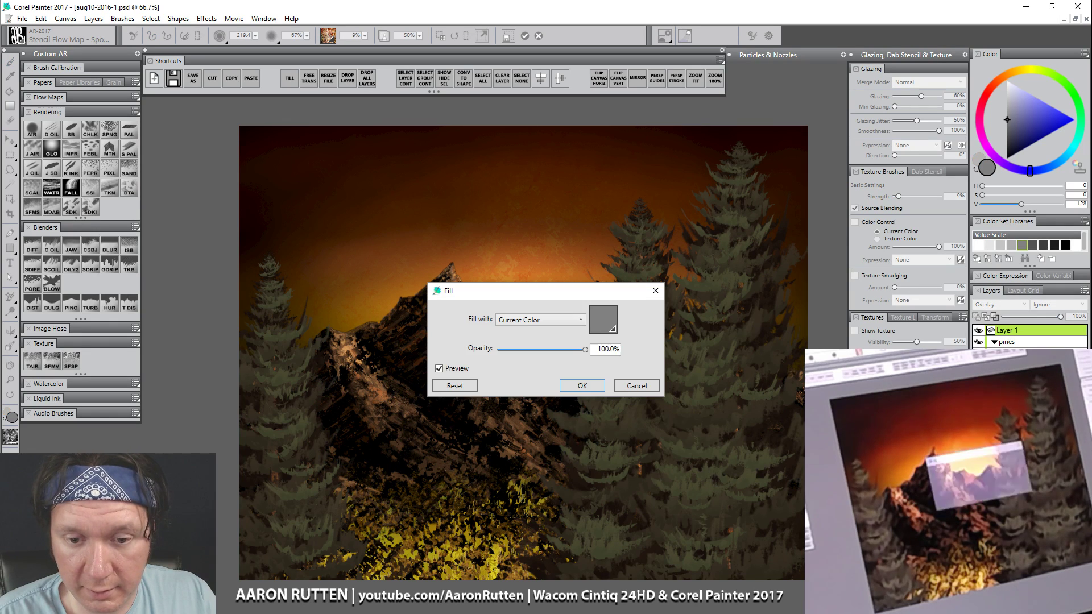
key("Return")
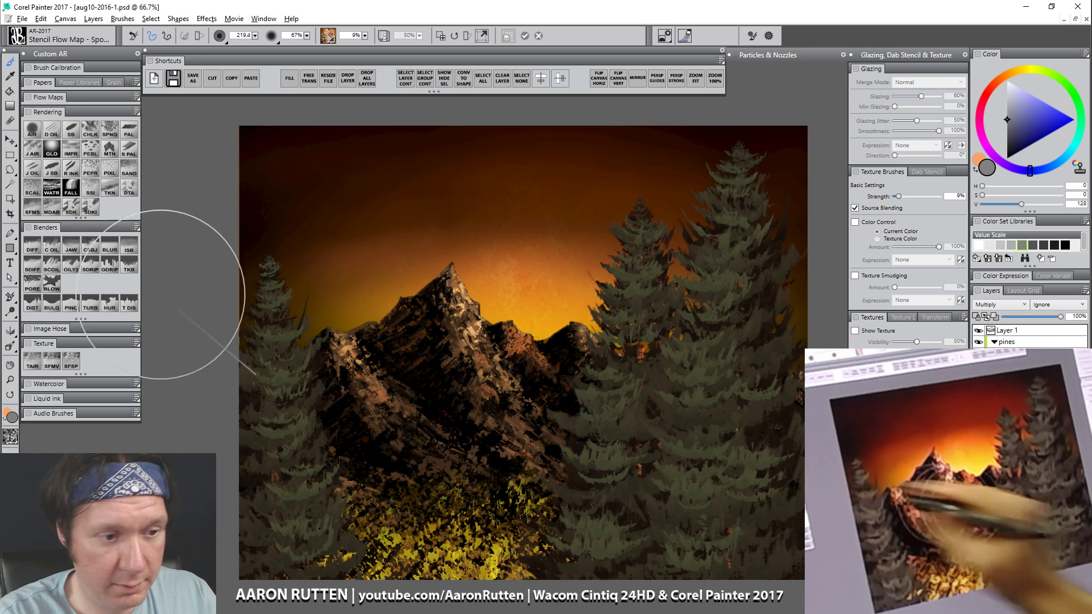
Step: Smooth the glowing sky behind the mountains on the Multiply layer with the Diffuse Blur brush
left_click(33, 245)
left_click_drag(535, 260, 586, 283)
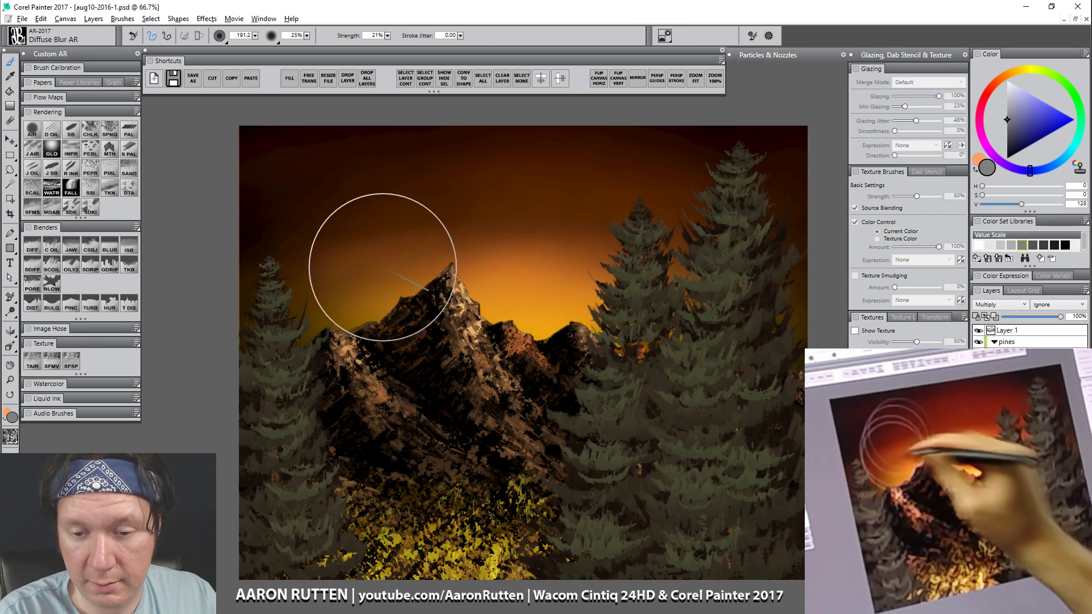
Step: Rename the layer above the pines group to texture and set its blending mode to Overlay
double_click(1015, 330)
type("texture")
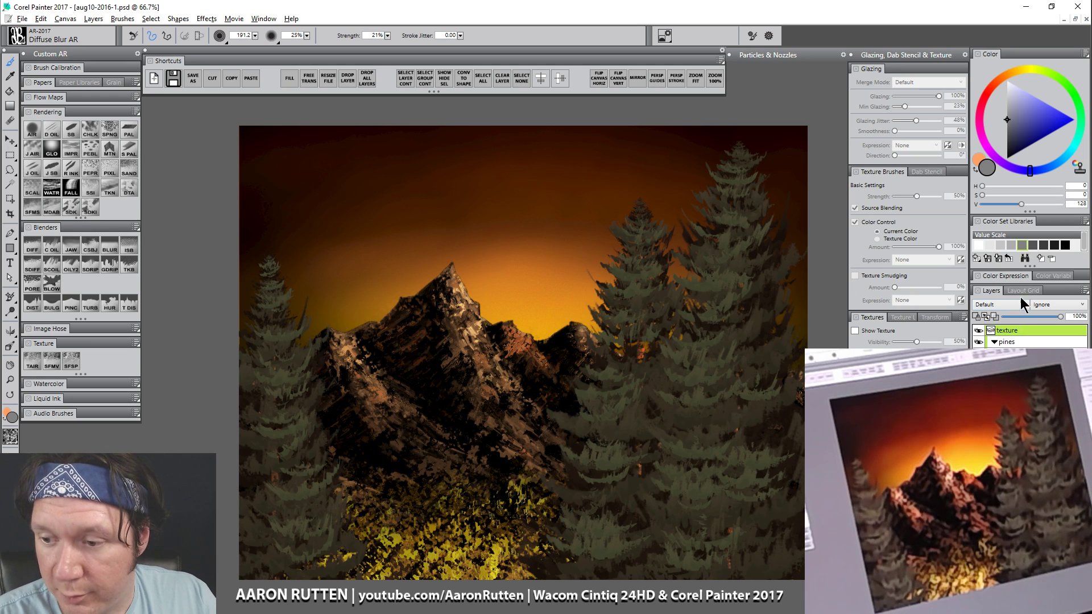
left_click(1005, 305)
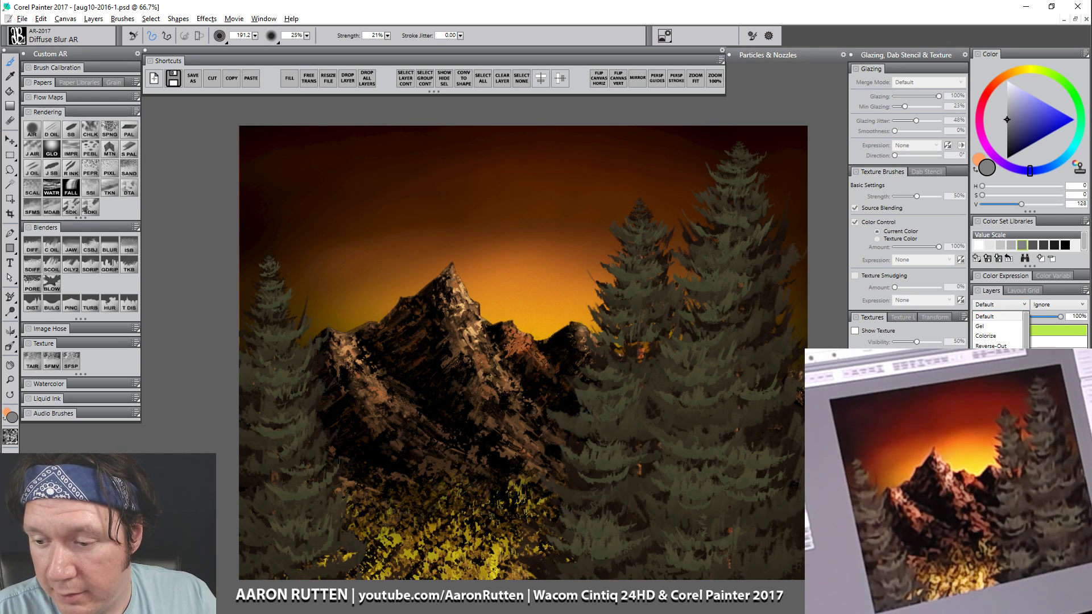
left_click(987, 424)
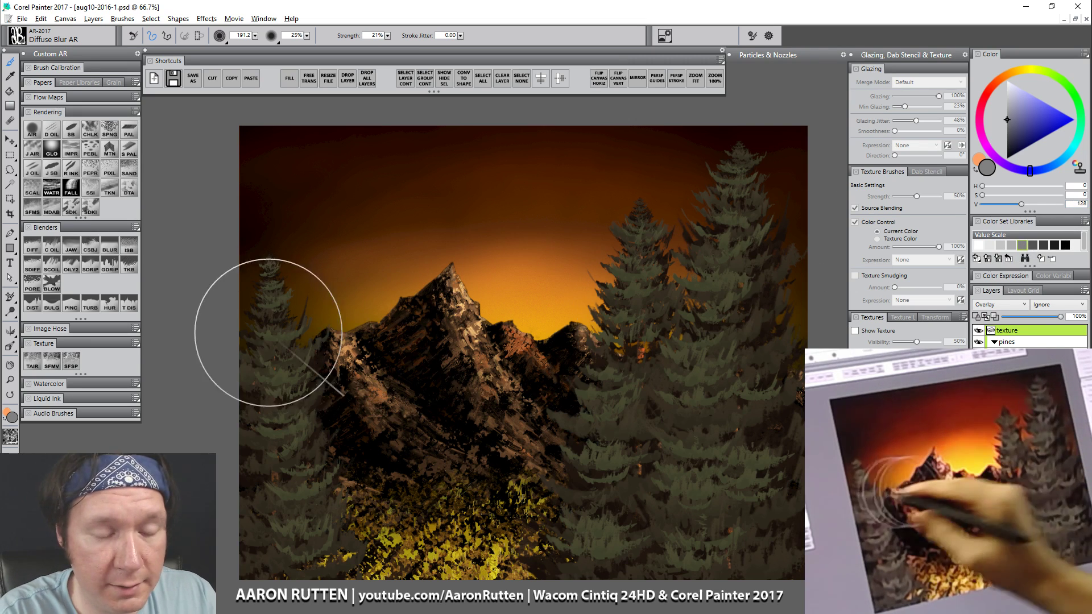
key("ctrl+f")
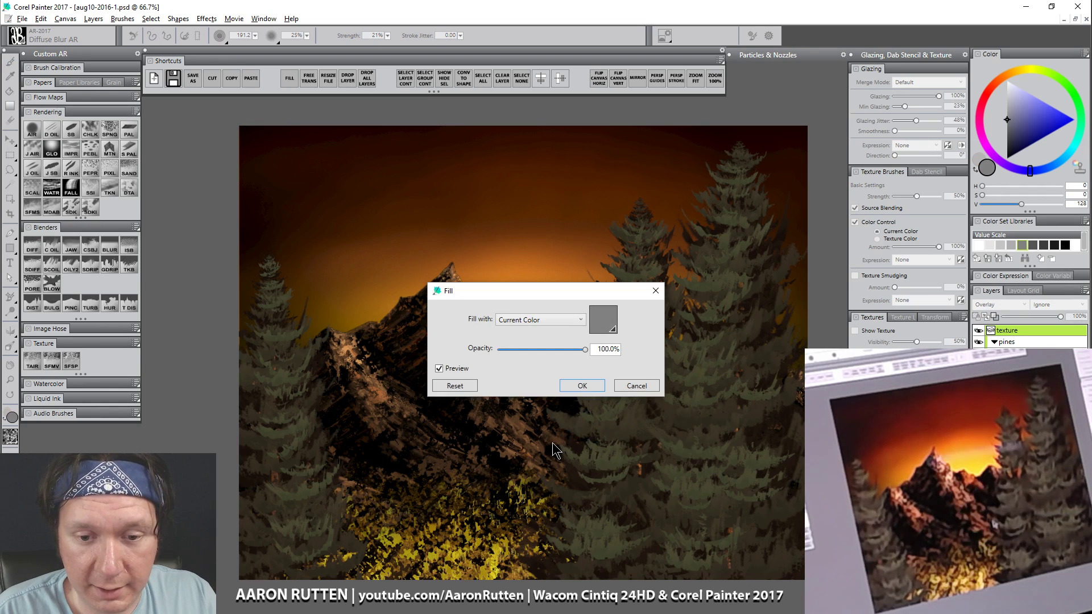
key("Escape")
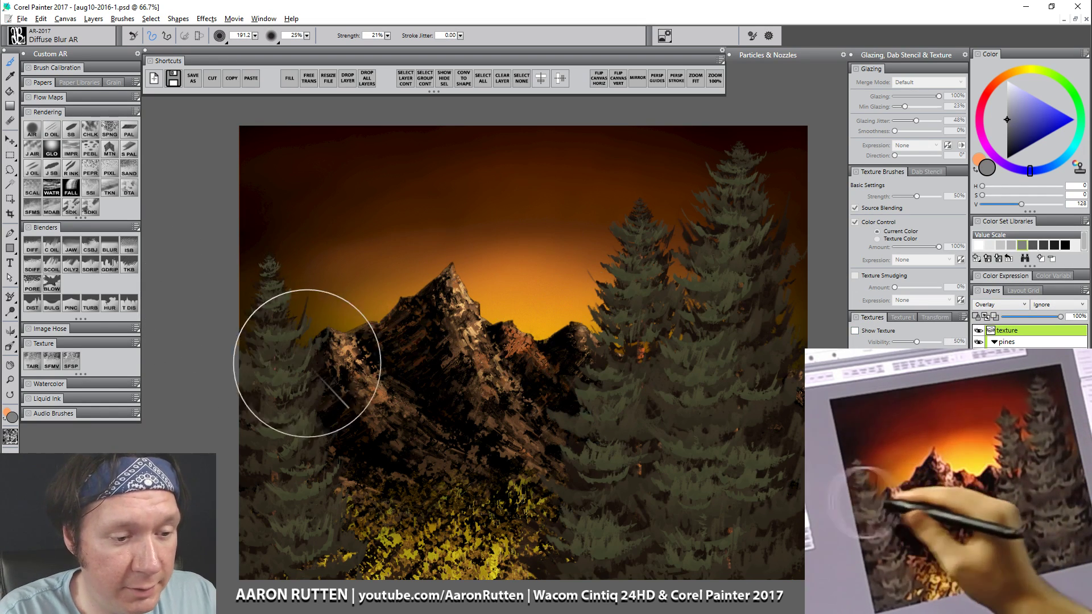
Step: Cover the painting with Stencil Flow Map sponge texture at size 219.4 and set the texture layer's opacity to 50%
left_click(72, 364)
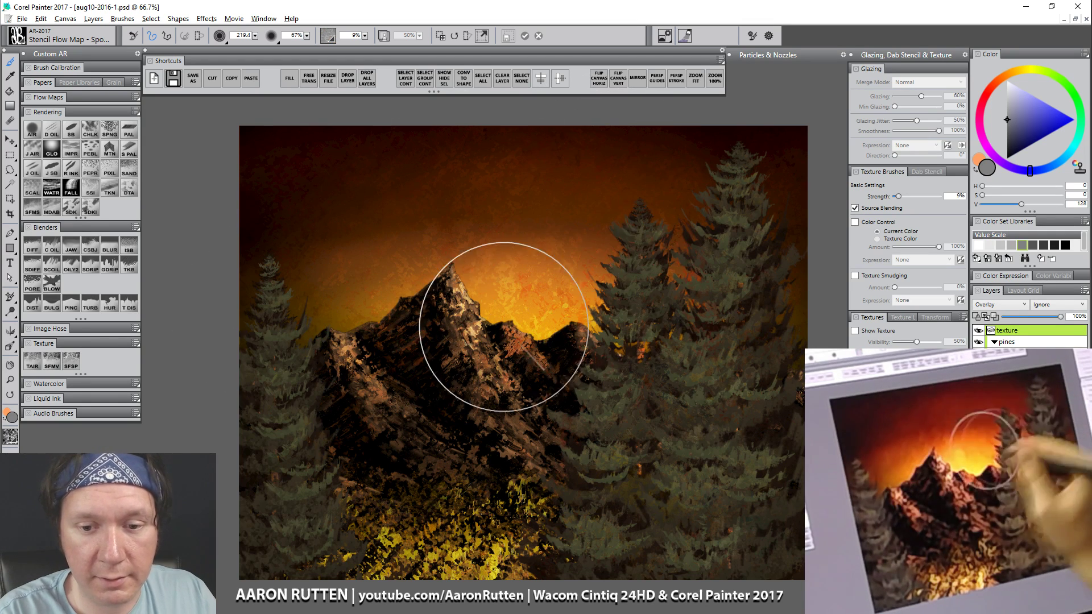
left_click(1033, 317)
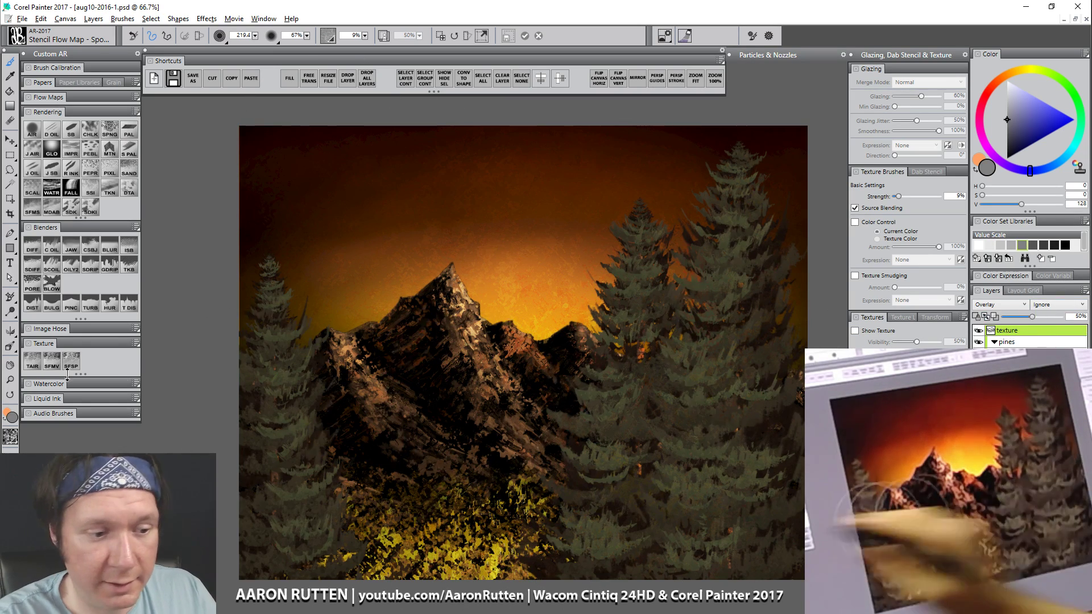
Step: Compare stronger and weaker texture up close around the mountain peak and set the texture layer's opacity to 38%
left_click(10, 381)
left_click_drag(503, 281, 515, 283)
left_click(516, 283)
left_click(520, 286)
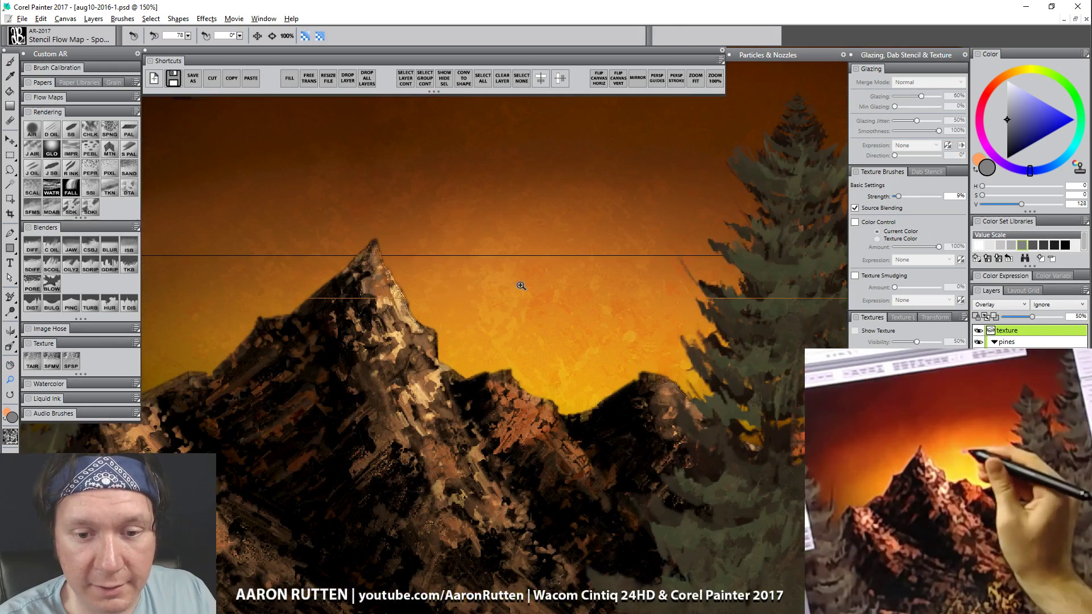
left_click(521, 288)
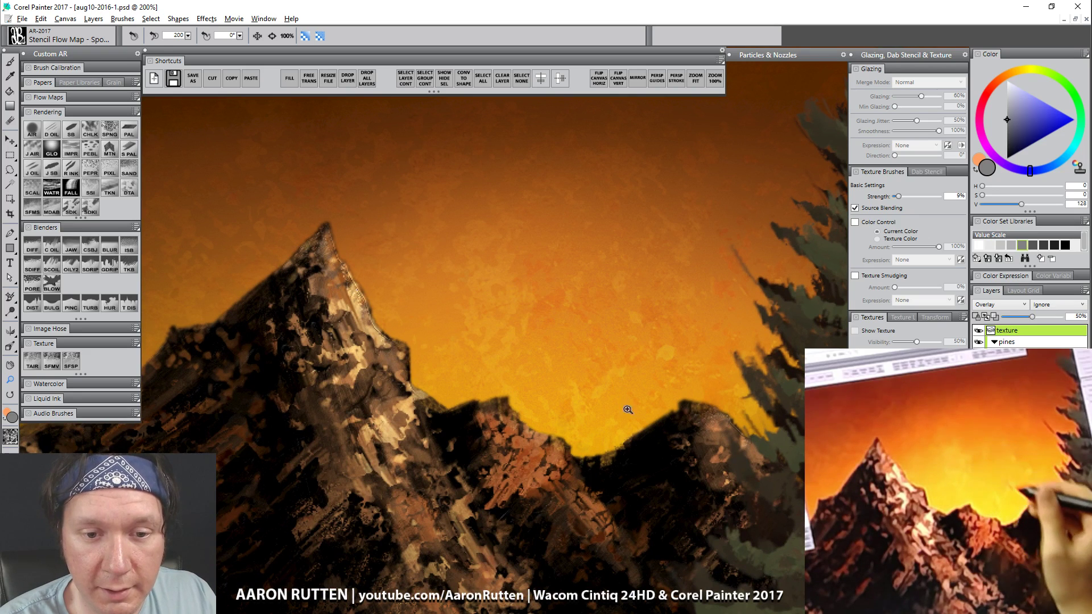
left_click_drag(1033, 316, 1053, 321)
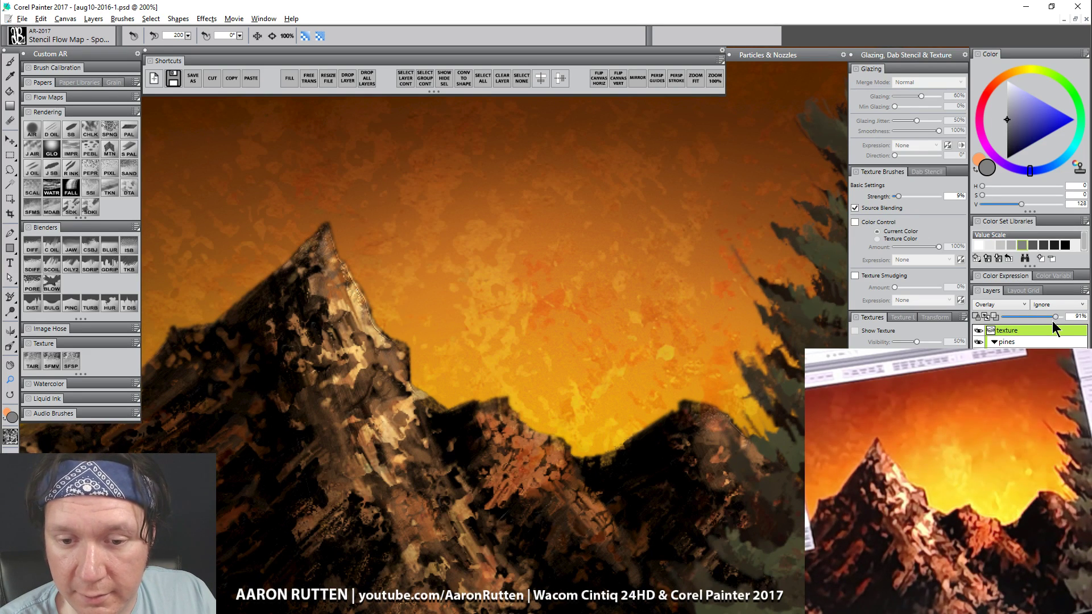
left_click(1014, 317)
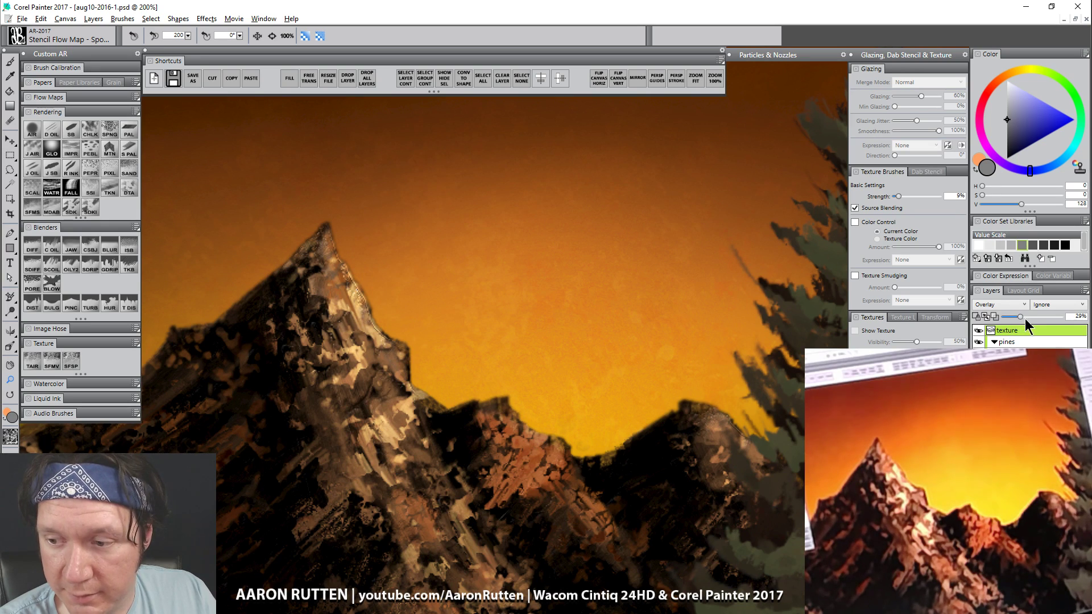
left_click(580, 371, "alt")
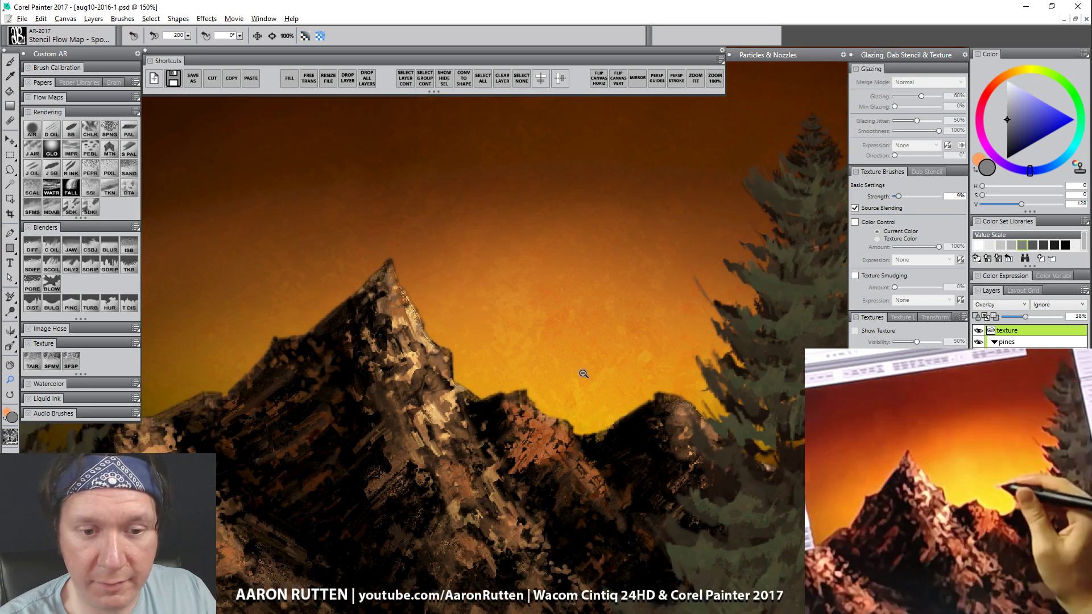
left_click(581, 373, "alt")
left_click(582, 379, "alt")
left_click(592, 400, "alt")
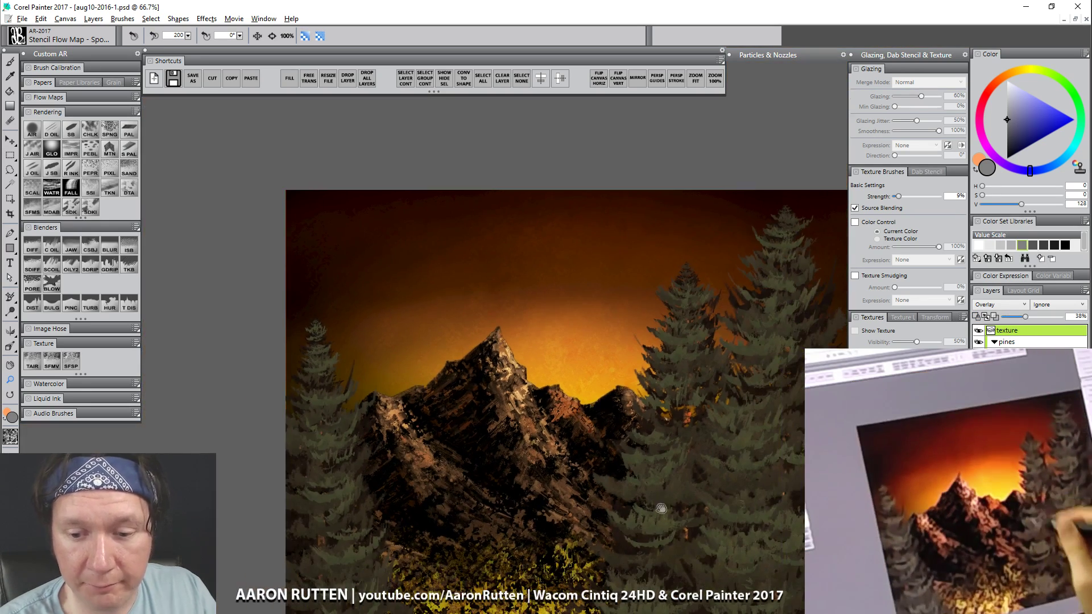
left_click_drag(651, 522, 590, 449)
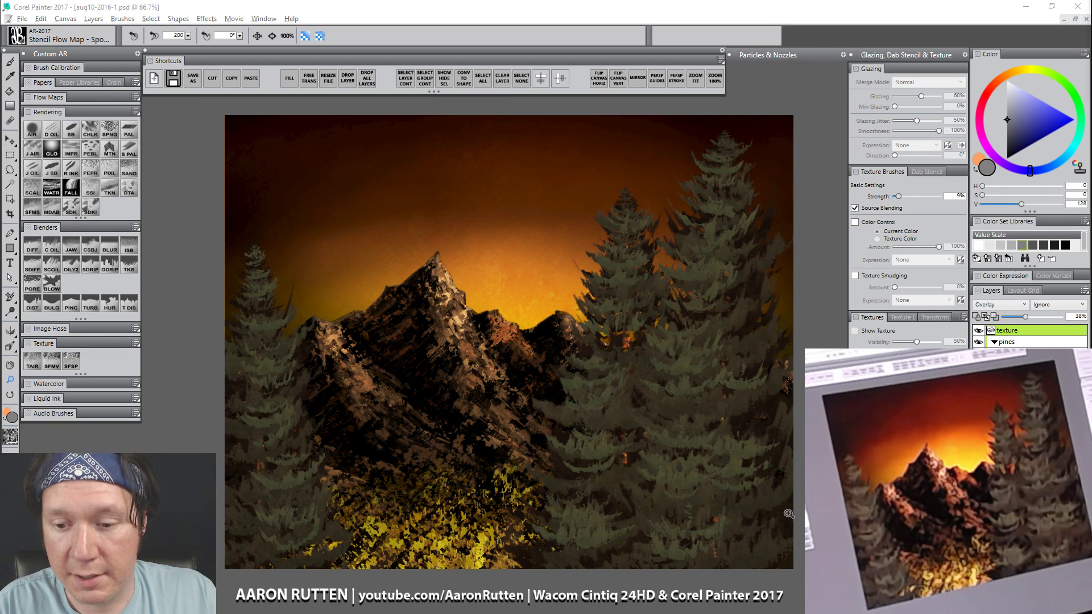
Step: Add a new layer above the texture layer
key("ctrl+shift+n")
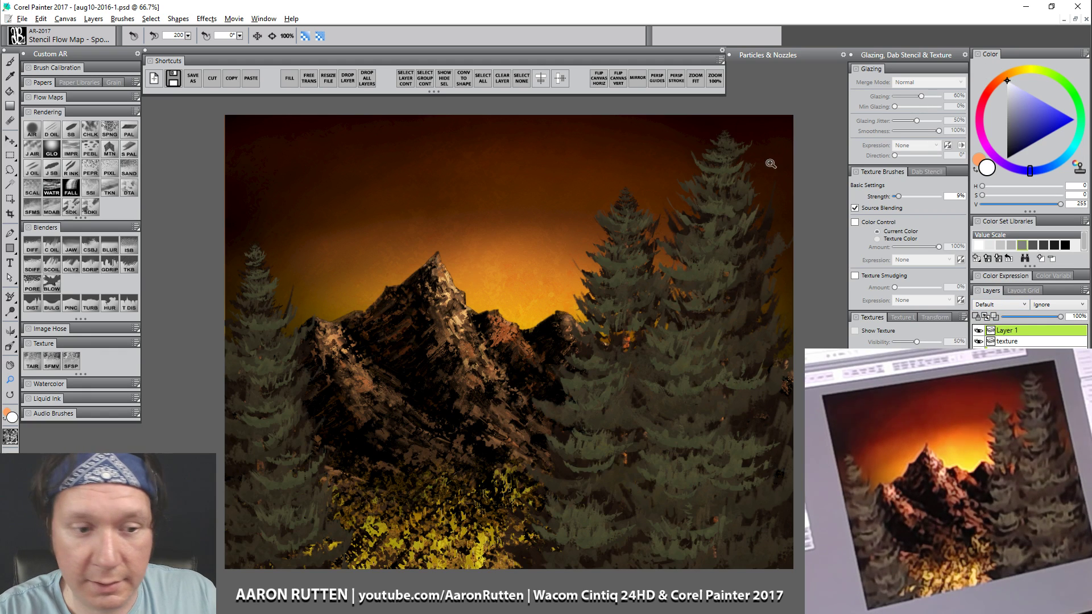
Step: Sign the painting with the artist's initials on the lower part of the rightmost pine, using Smooth Scratchboard at size 2.1 in orange sampled from the sky
left_click(79, 139)
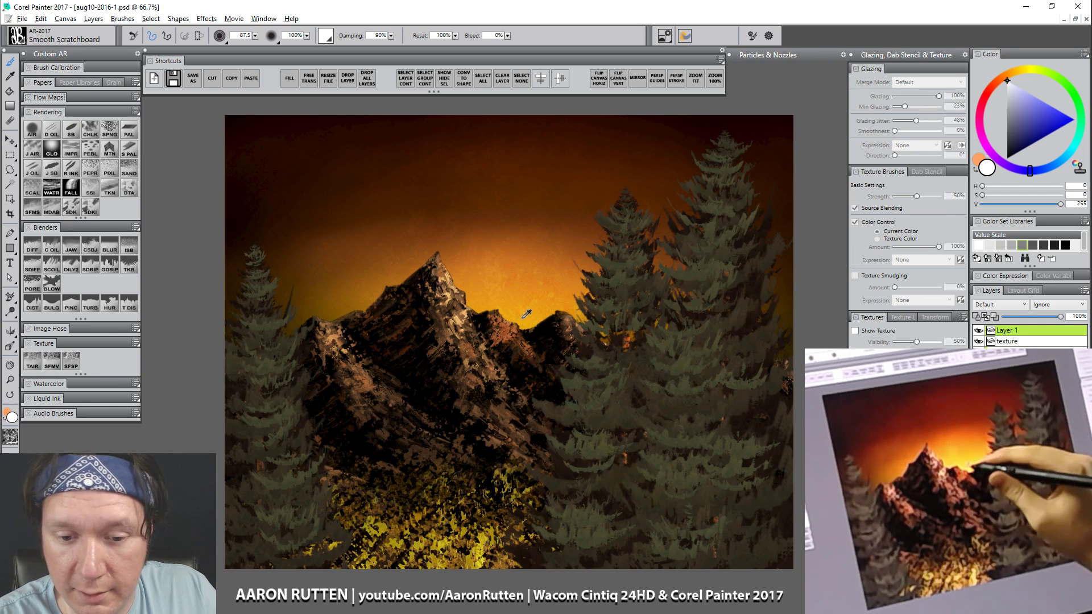
left_click(527, 311, "alt")
left_click_drag(675, 416, 676, 419)
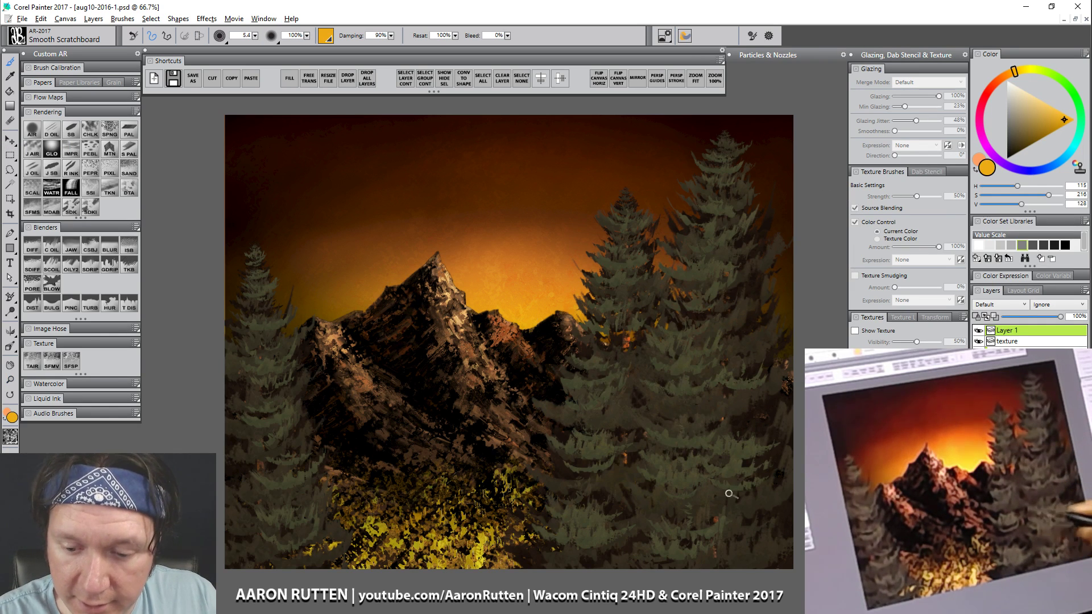
left_click_drag(716, 506, 707, 496)
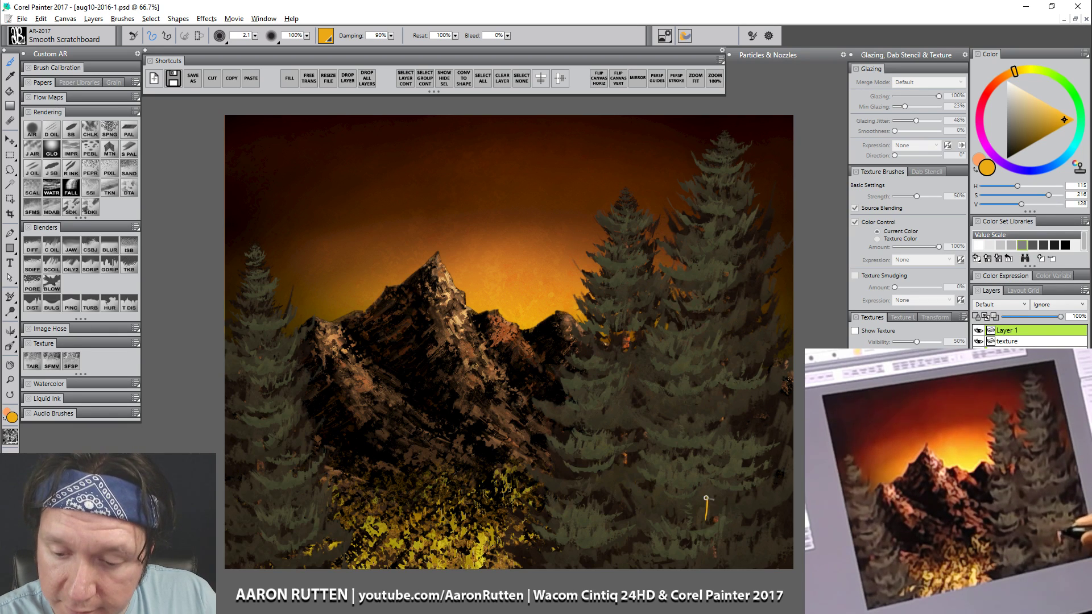
mouse_move(707, 515)
left_mouse_down()
mouse_move(714, 499)
mouse_move(734, 503)
left_mouse_up()
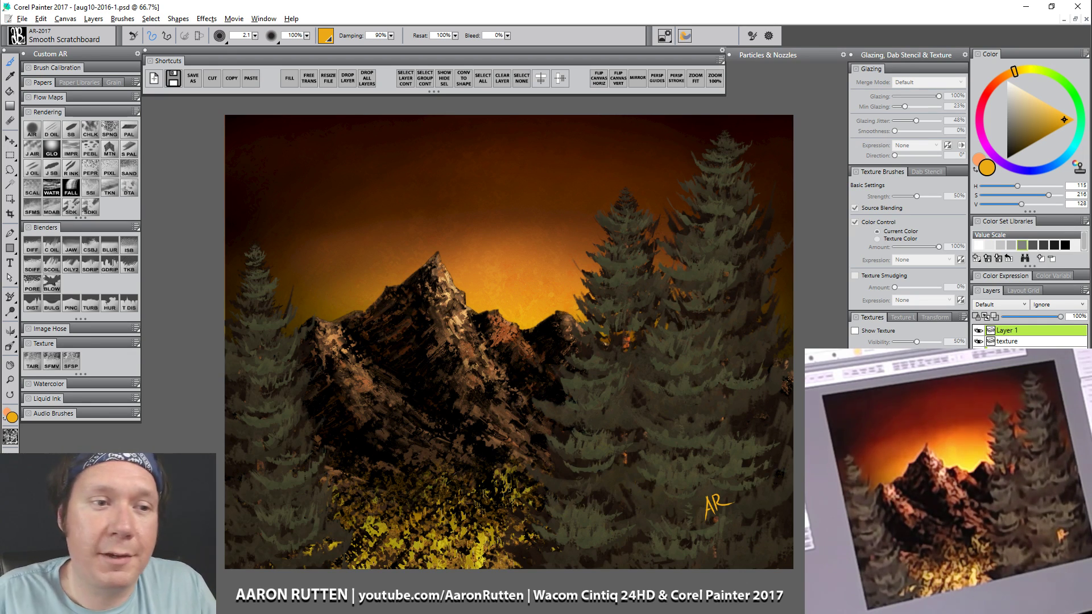
left_click(40, 18)
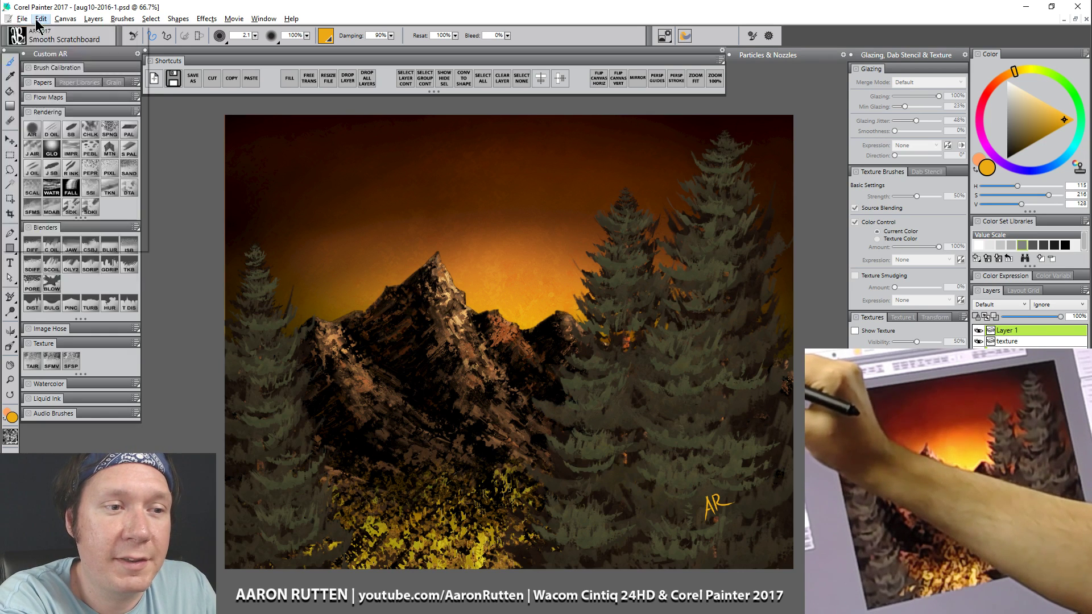
left_click(38, 19)
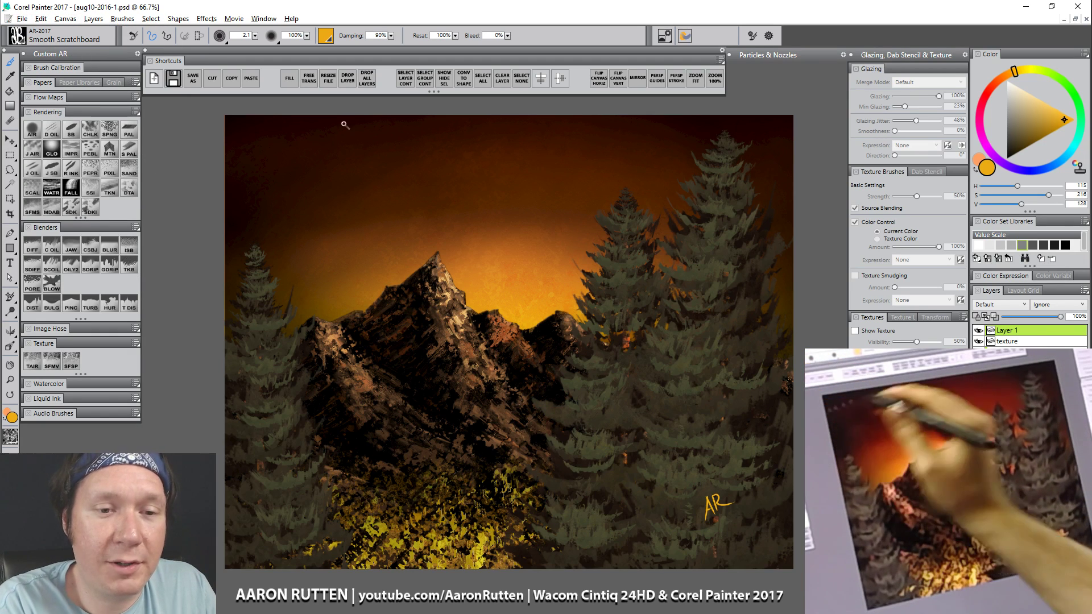
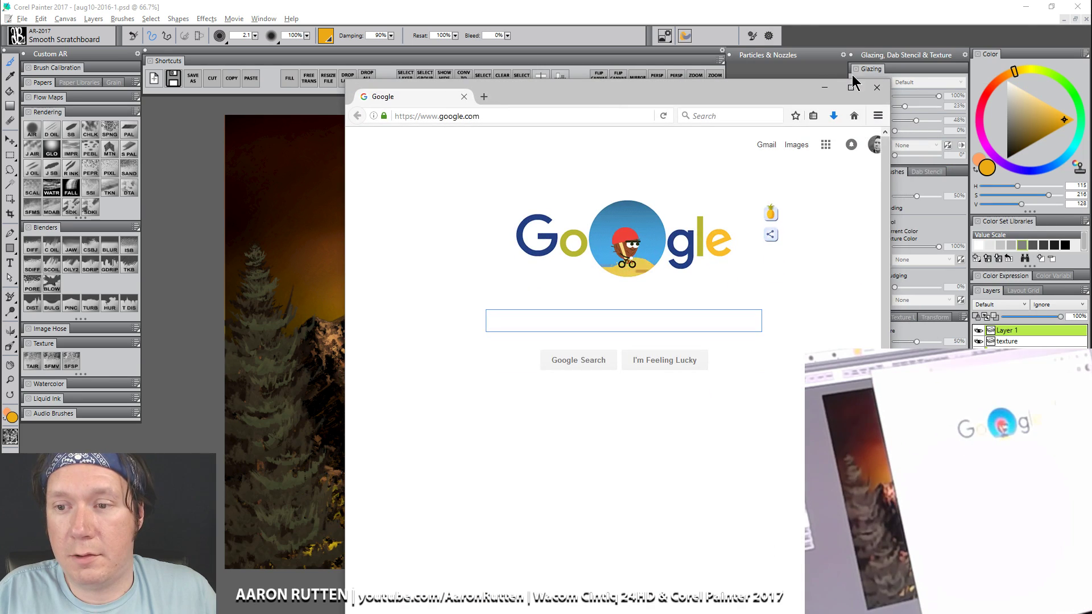
Step: Switch to the web browser, maximize its window and open the artist's bookmarked freelance website
left_click(853, 78)
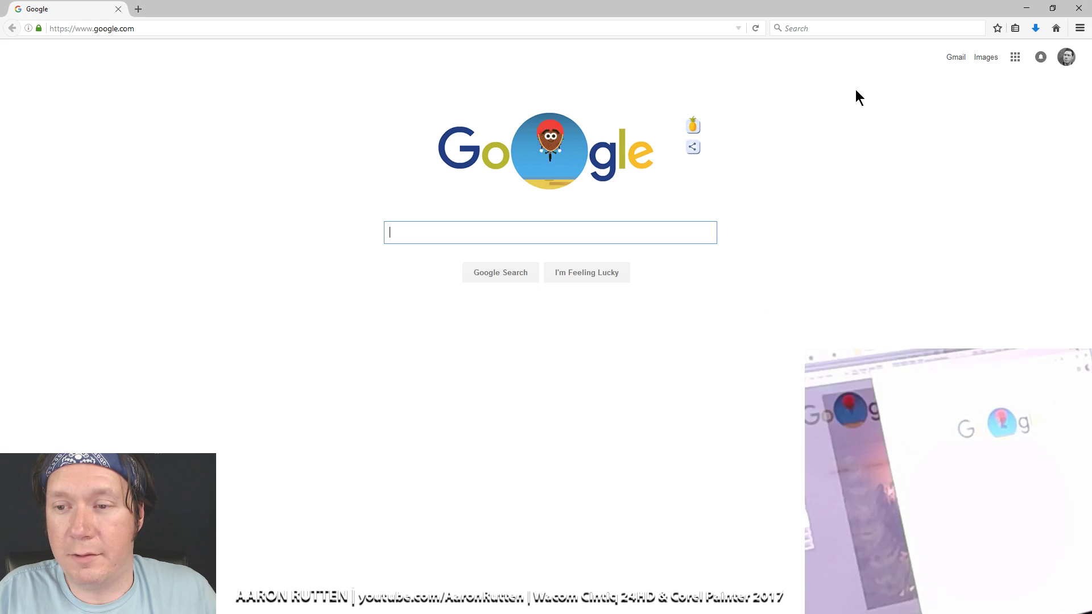
left_click(1016, 28)
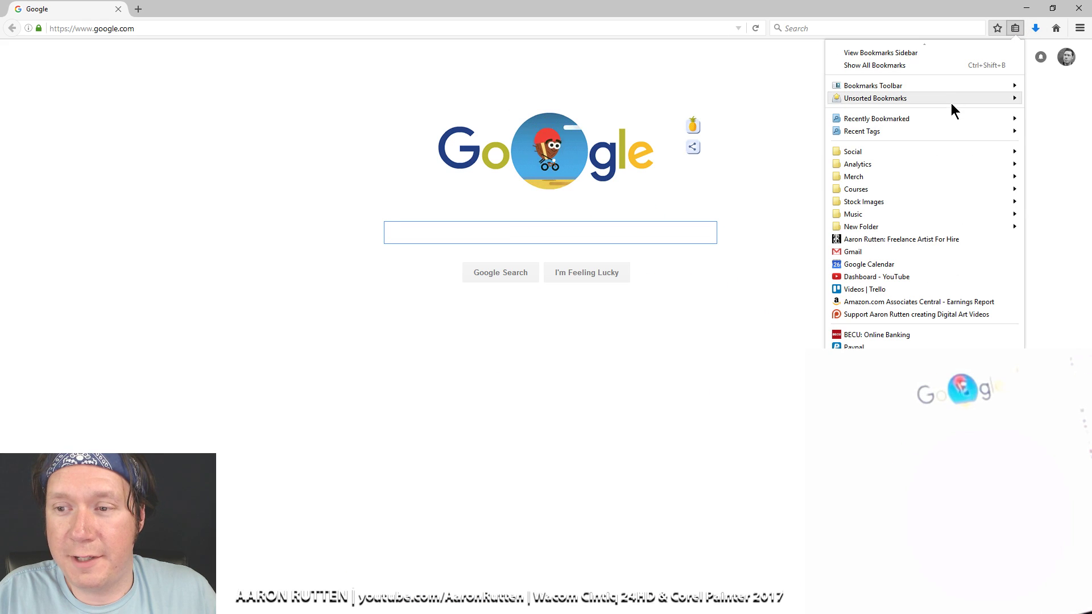
left_click(906, 239)
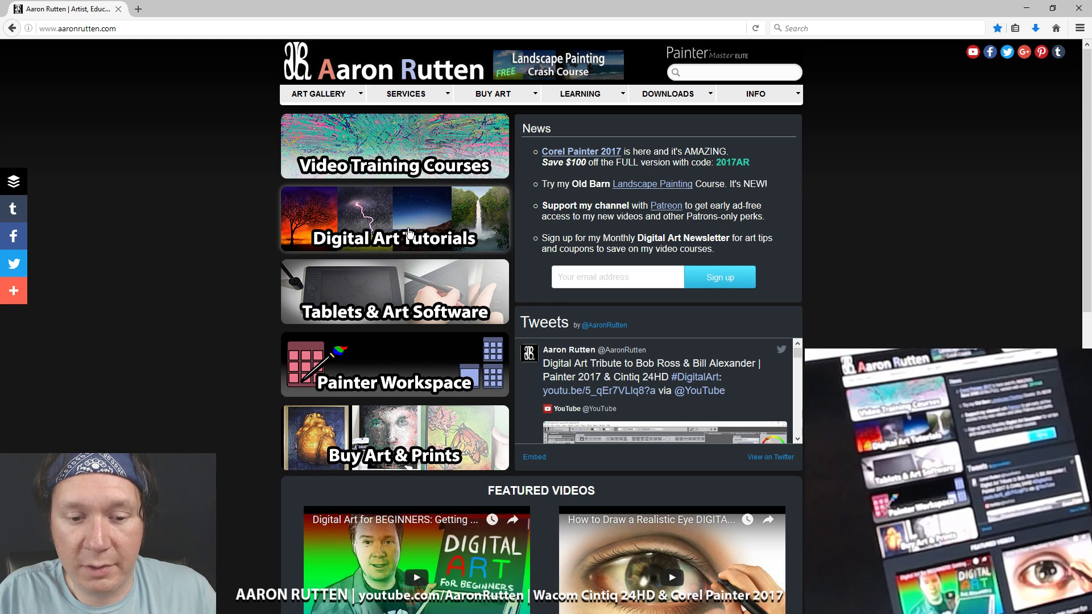
Step: View the site's Painter Workspace page with the Corel Painter 2017 custom workspace download, and close the browser
left_click(389, 365)
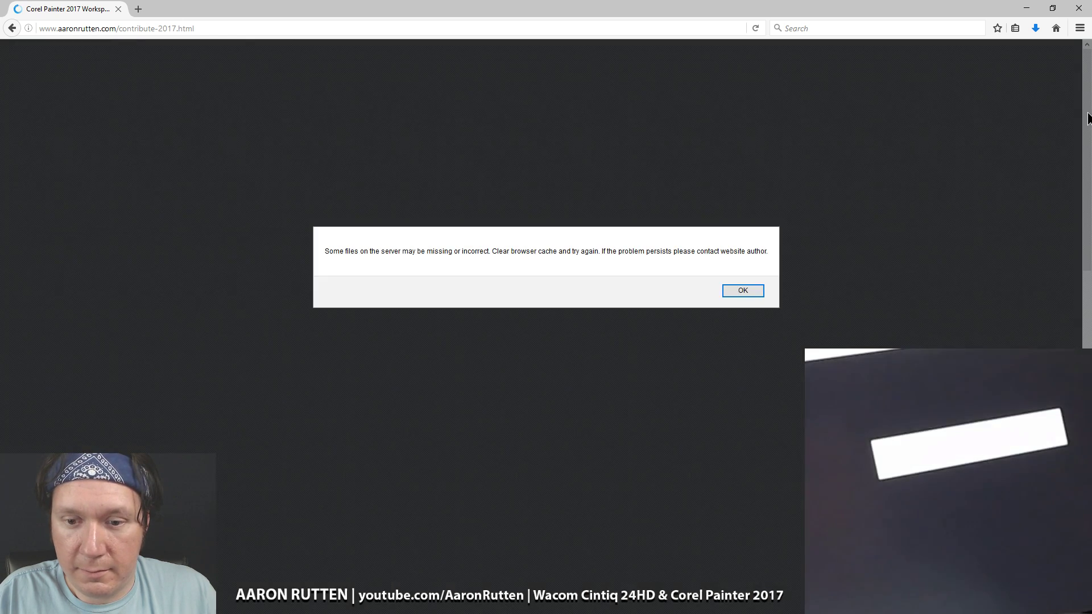
left_click(751, 293)
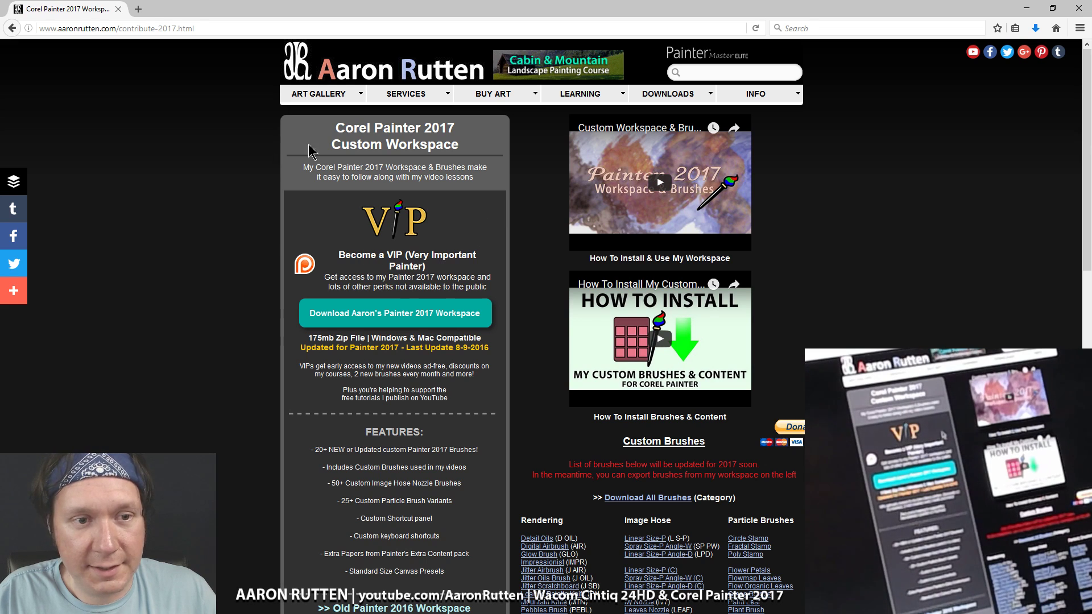
left_click(1081, 10)
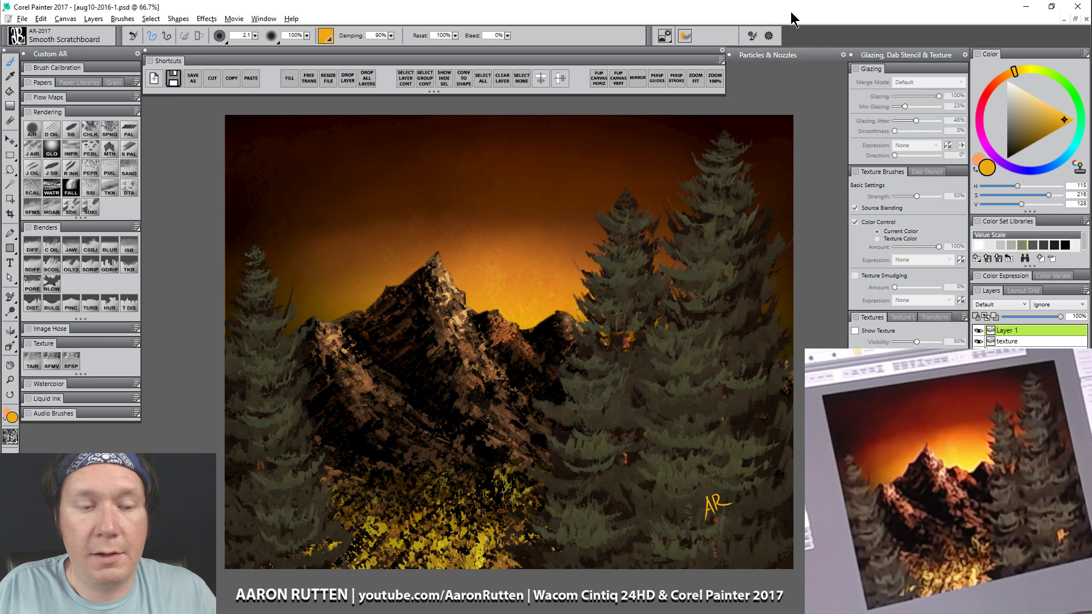